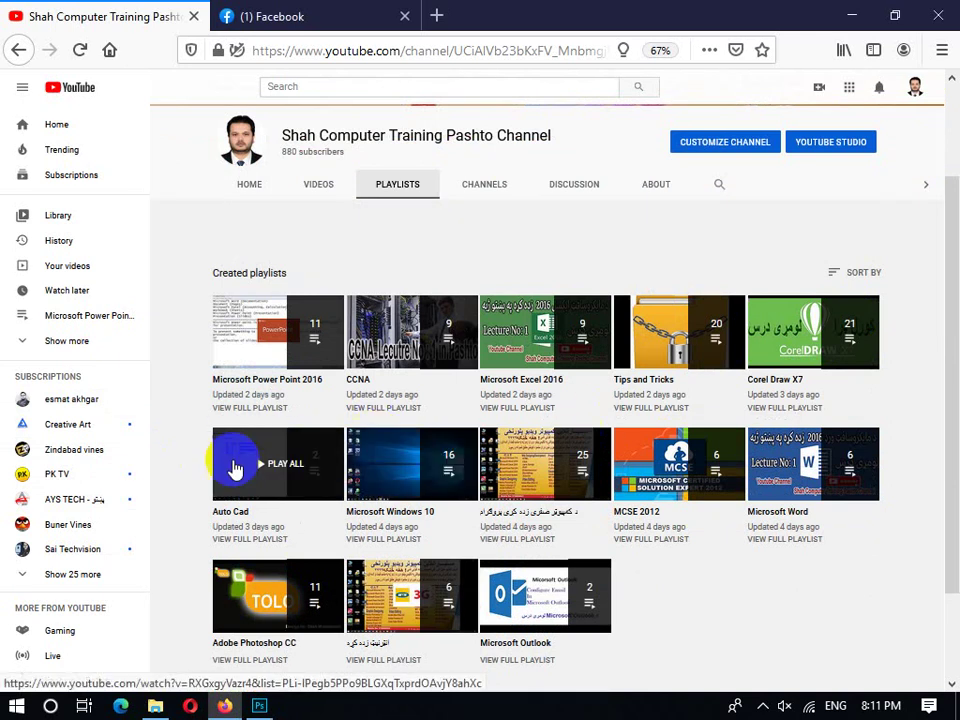
Minimize the browser and open Control Panel by running the control command.
{"action": "left_click", "coordinate": [843, 14]}
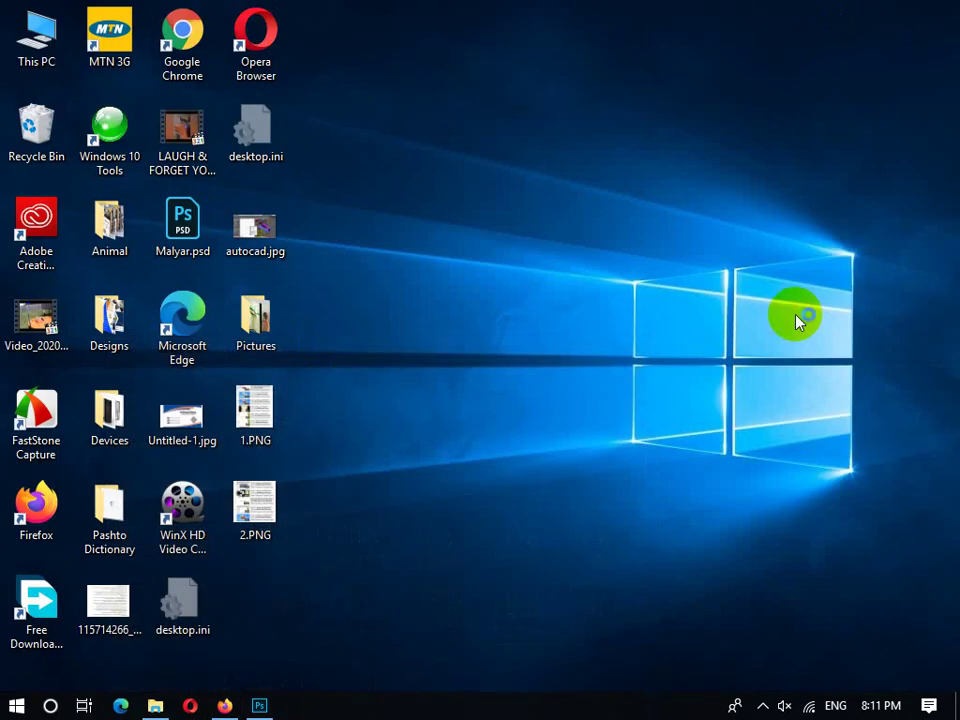
{"action": "right_click", "coordinate": [474, 147]}
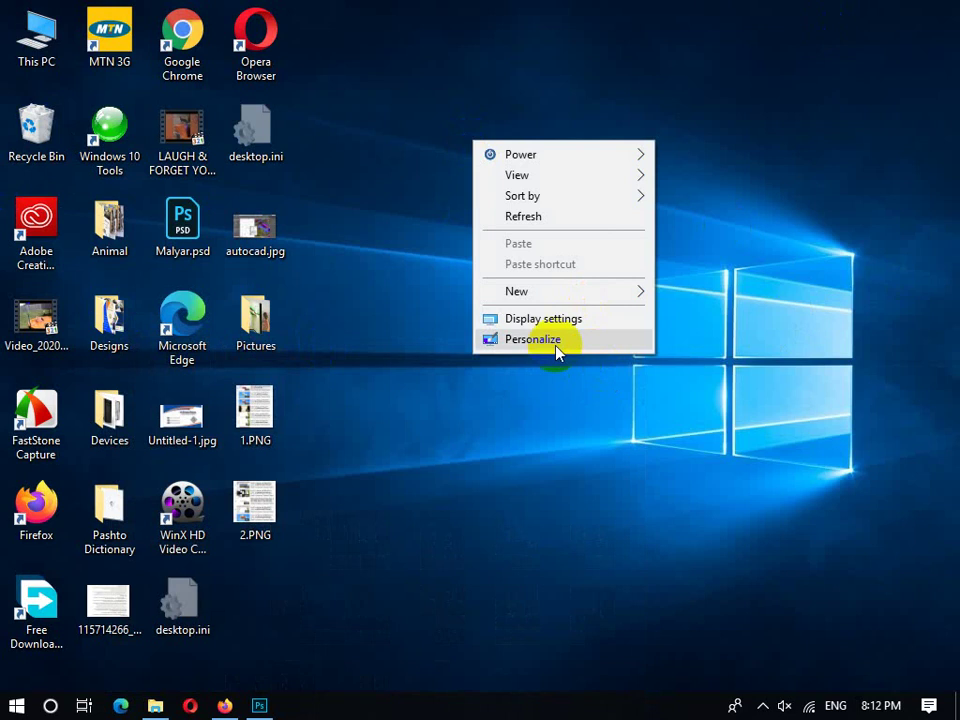
{"action": "left_click", "coordinate": [465, 427]}
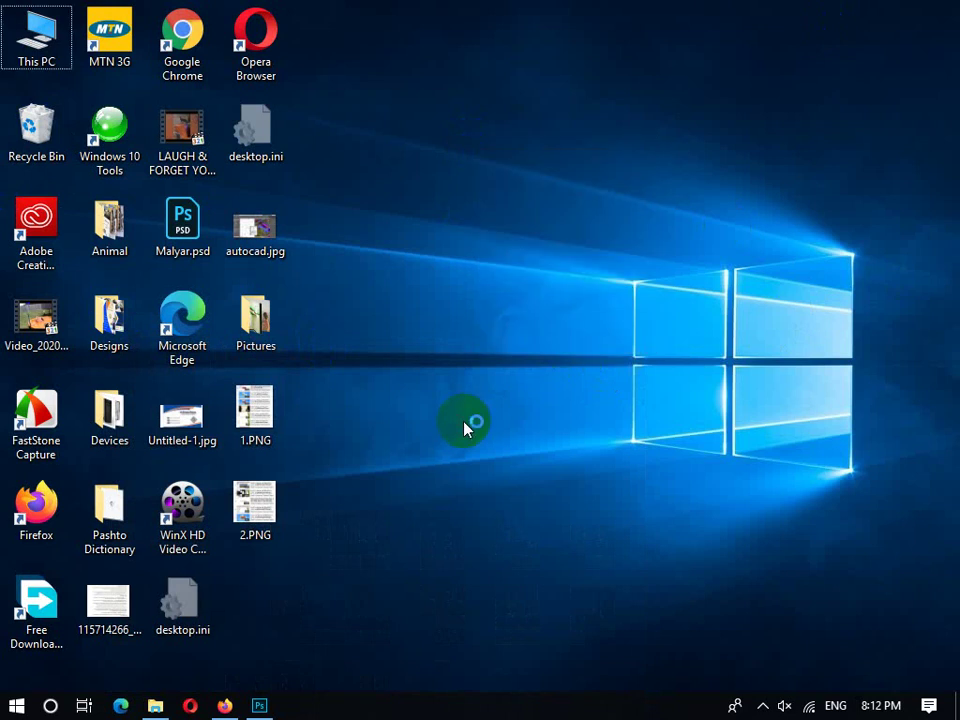
{"action": "key", "text": "super+r"}
{"action": "type", "text": "control"}
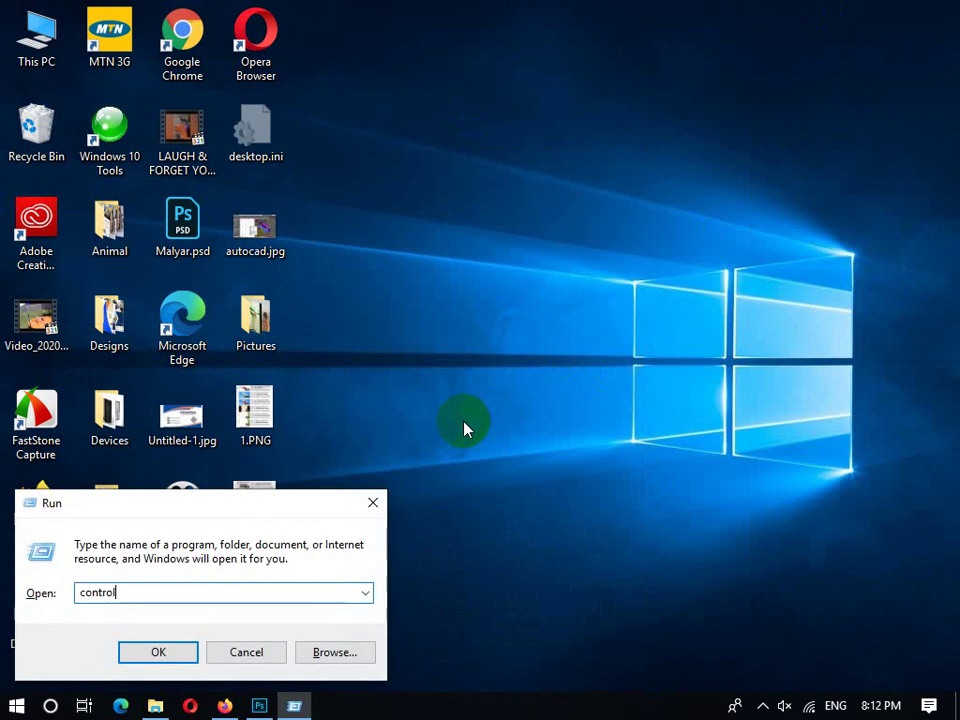
{"action": "key", "text": "Return"}
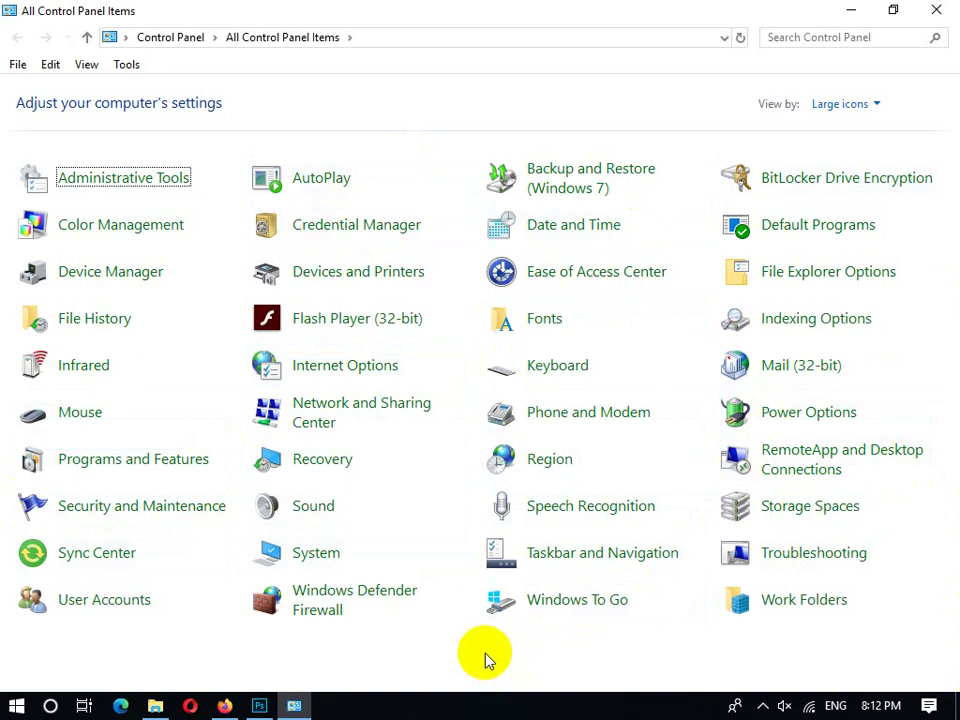
Look through the Control Panel items whose names begin with P, such as Phone and Modem, Power Options, and Programs and Features.
{"action": "key", "text": "p"}
{"action": "key", "text": "p"}
{"action": "key", "text": "p"}
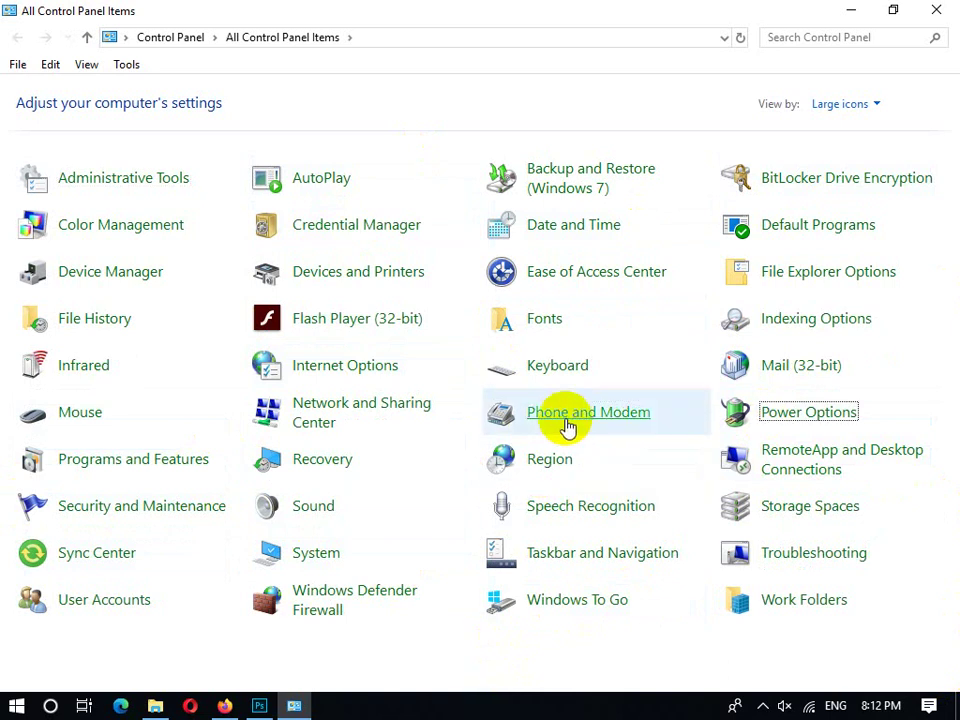
{"action": "key", "text": "p"}
{"action": "key", "text": "p"}
{"action": "key", "text": "p"}
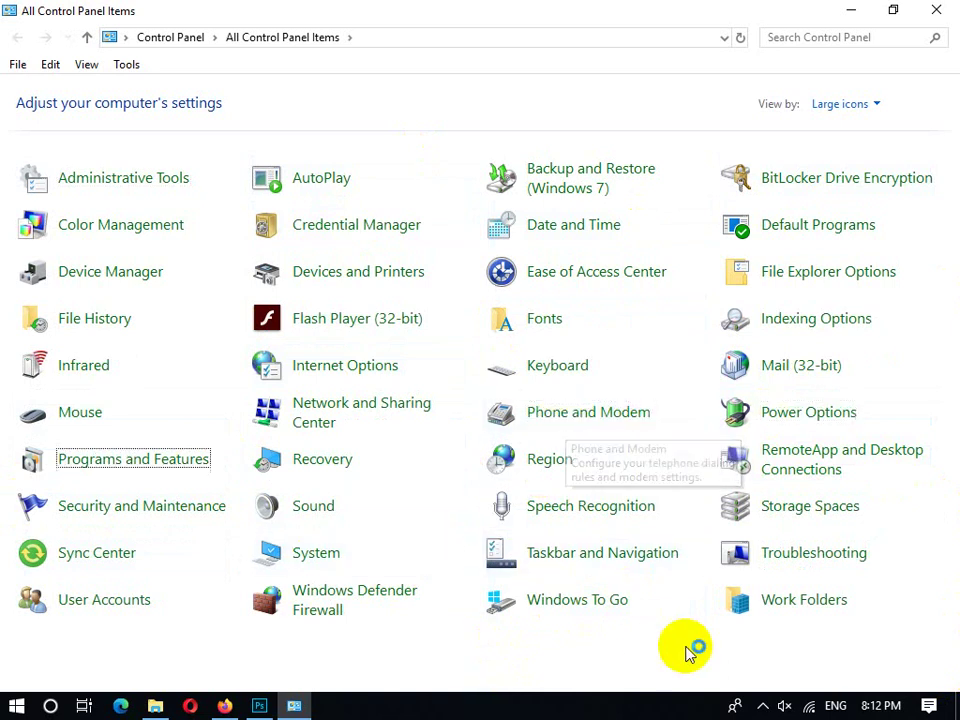
{"action": "key", "text": "p"}
{"action": "key", "text": "p"}
{"action": "key", "text": "p"}
{"action": "key", "text": "p"}
{"action": "key", "text": "p"}
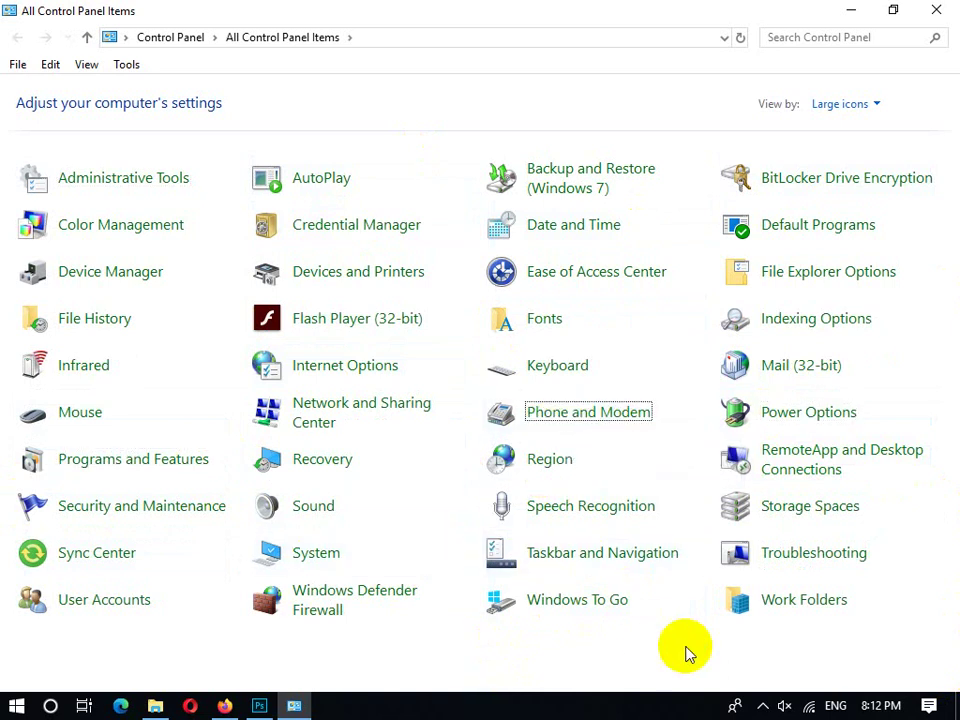
{"action": "key", "text": "p"}
{"action": "key", "text": "p"}
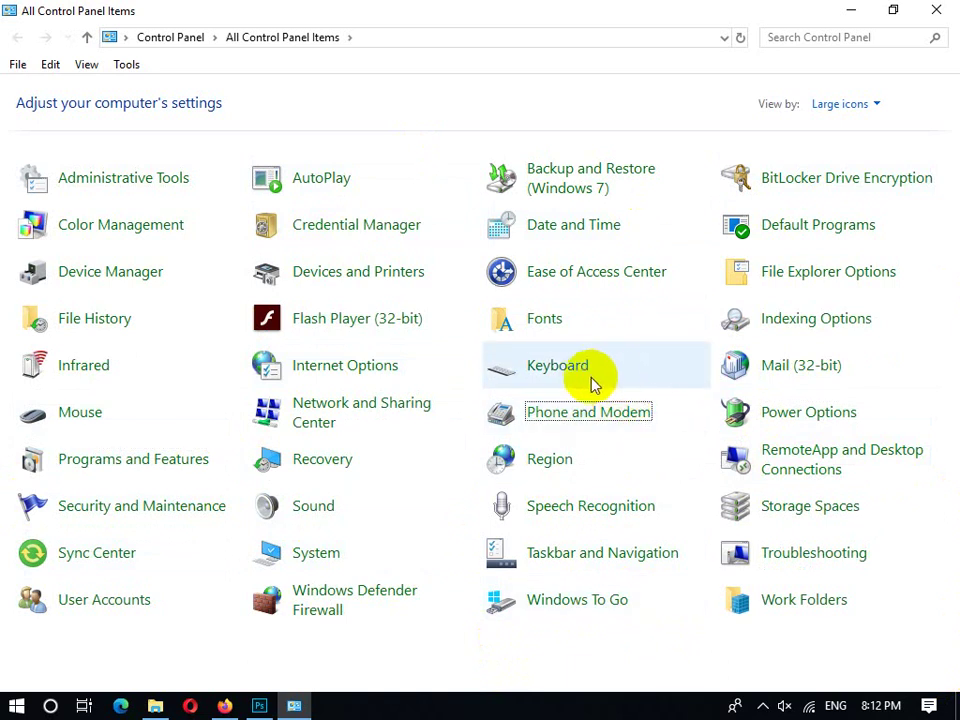
{"action": "key", "text": "Return"}
{"action": "key", "text": "p"}
{"action": "key", "text": "p"}
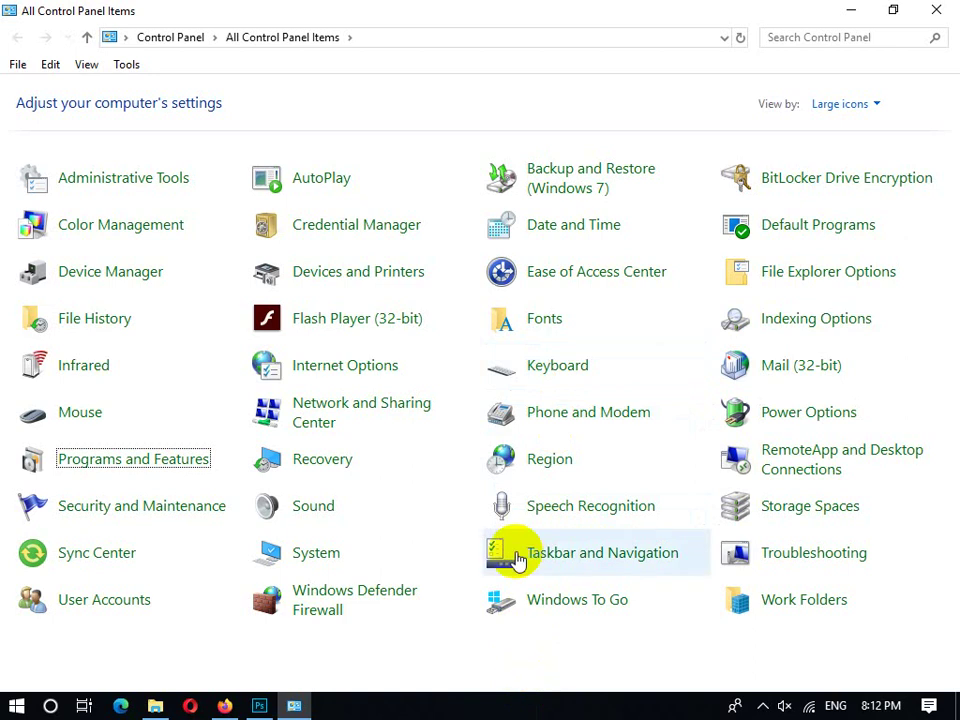
Minimize Control Panel, view the computer's basic information on the System page, and close that page.
{"action": "left_click", "coordinate": [849, 10]}
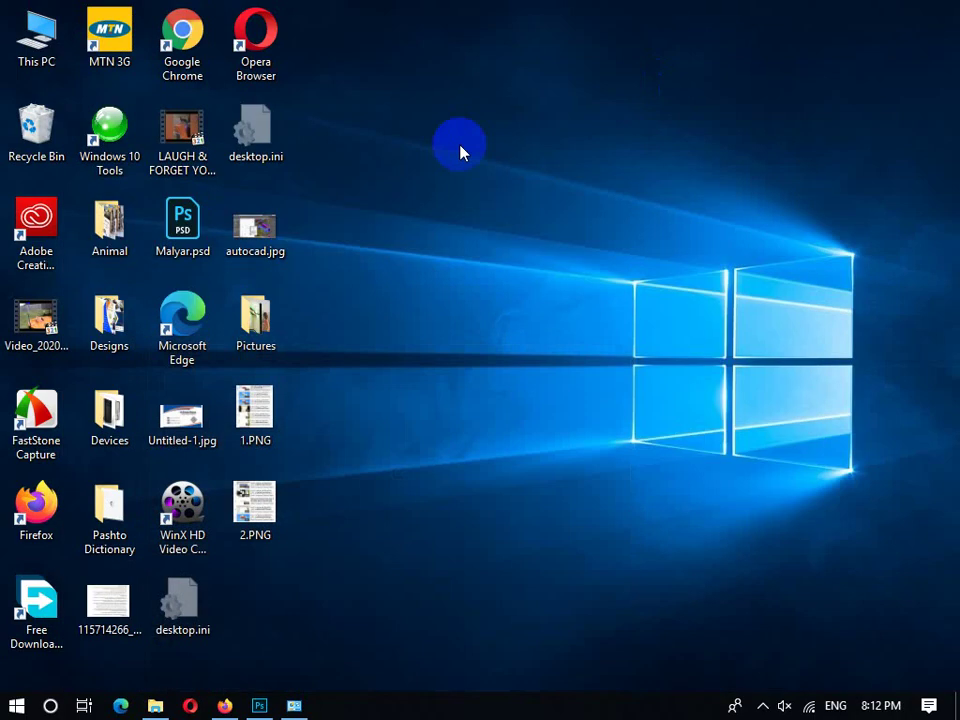
{"action": "right_click", "coordinate": [460, 149]}
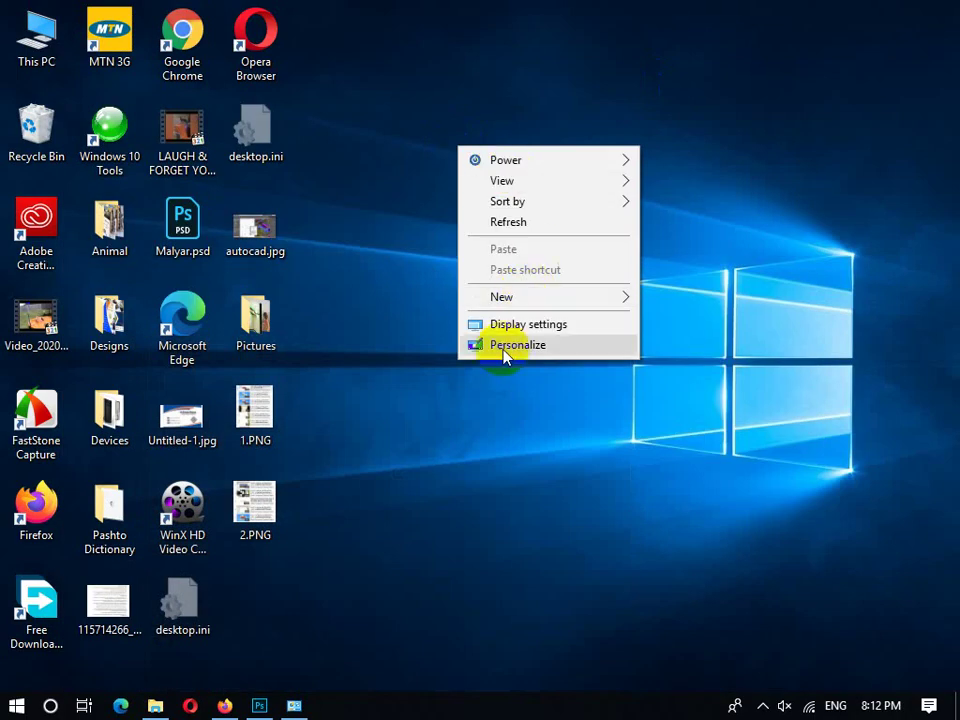
{"action": "left_click", "coordinate": [435, 122]}
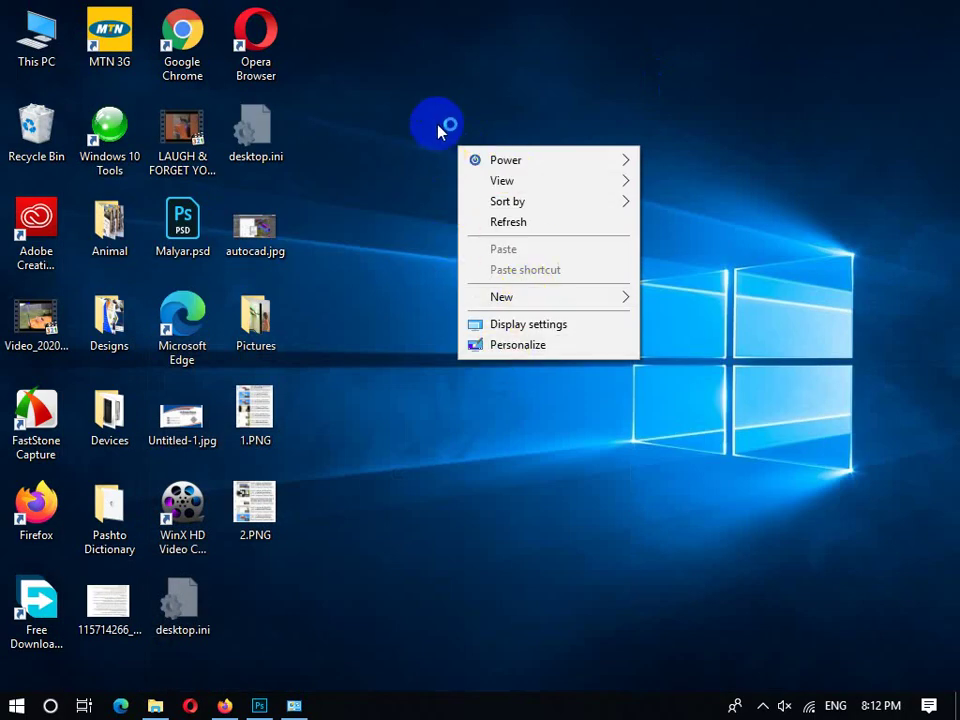
{"action": "right_click", "coordinate": [42, 45]}
{"action": "left_click", "coordinate": [602, 274]}
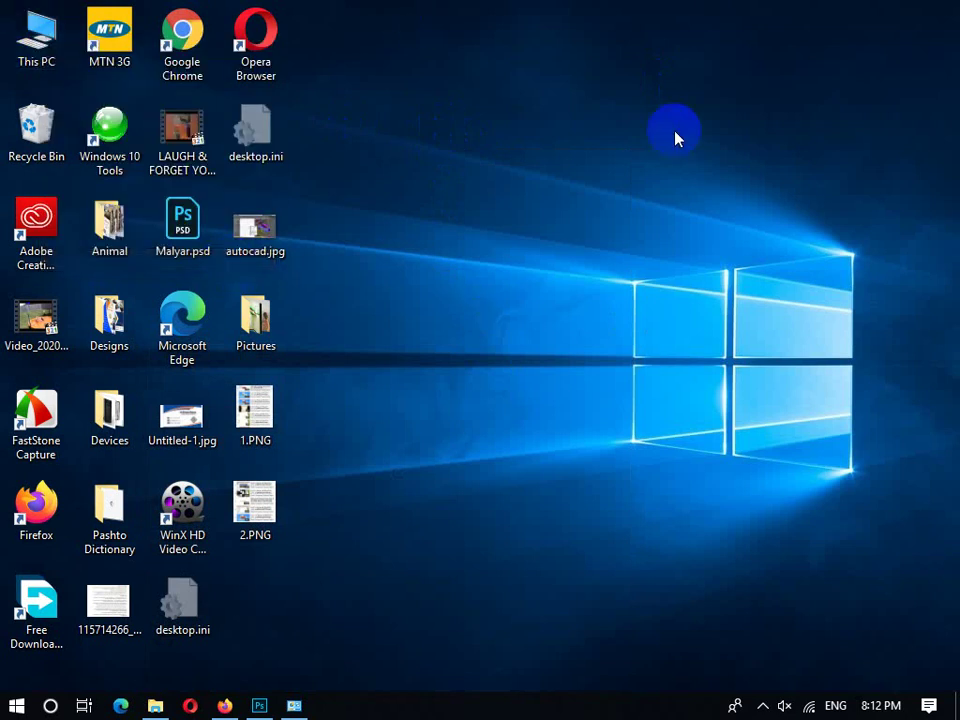
{"action": "key", "text": "alt+Tab"}
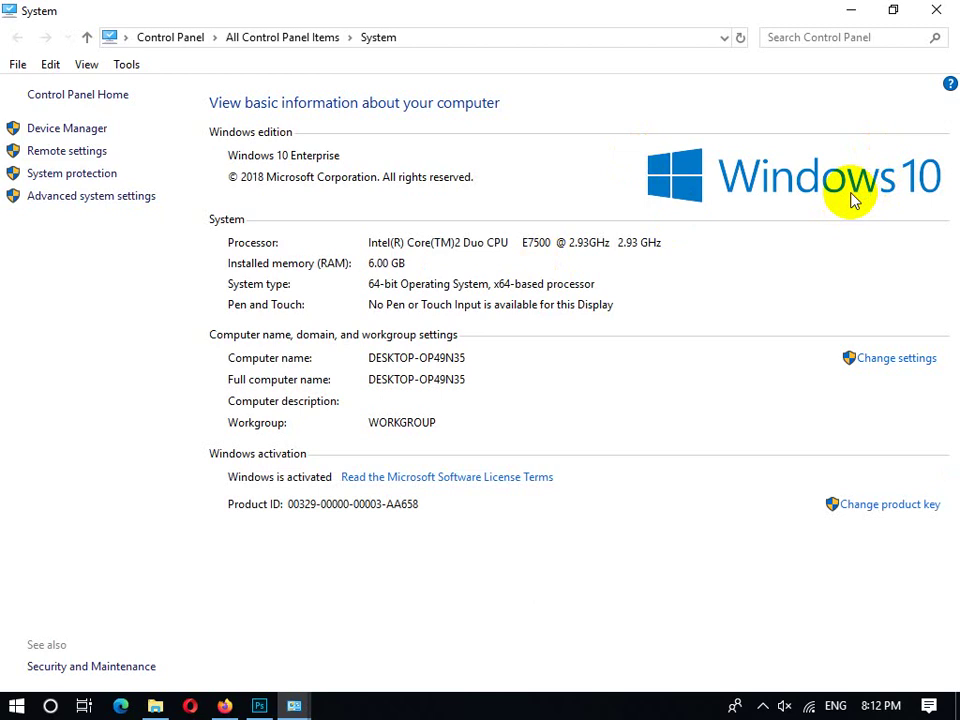
{"action": "left_click", "coordinate": [936, 9]}
Open the Personalize settings from the desktop.
{"action": "right_click", "coordinate": [594, 129]}
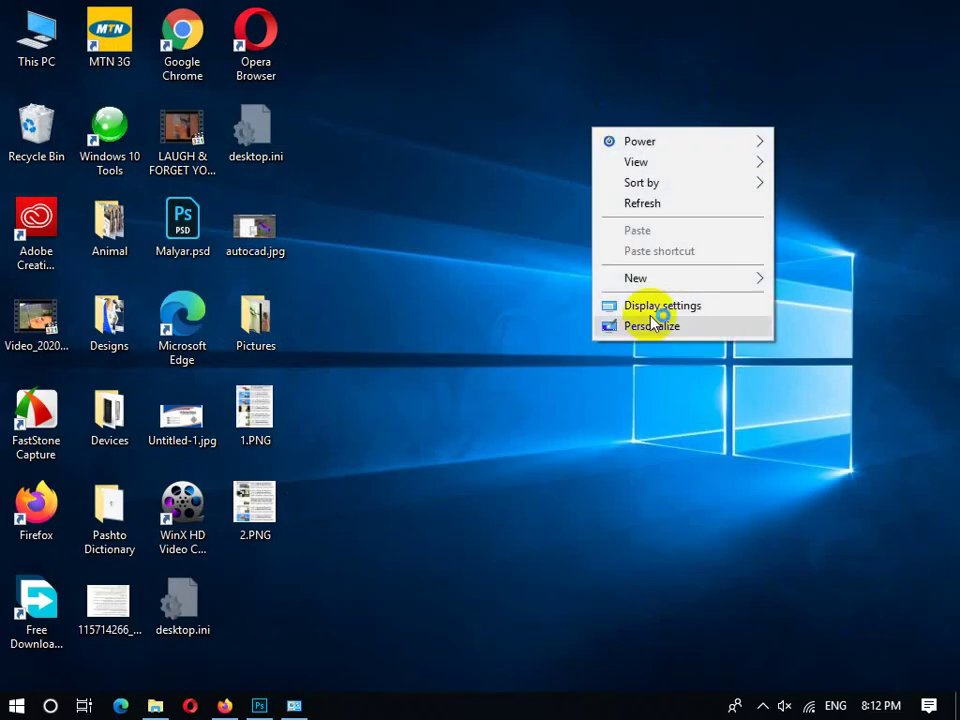
{"action": "left_click", "coordinate": [651, 325]}
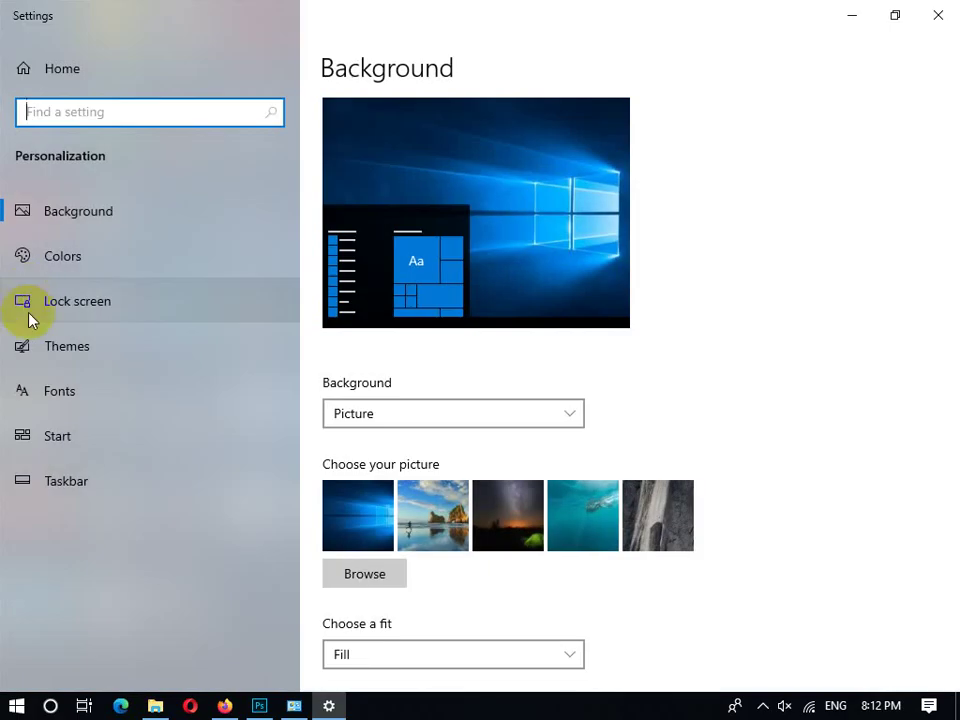
{"action": "left_click", "coordinate": [24, 305]}
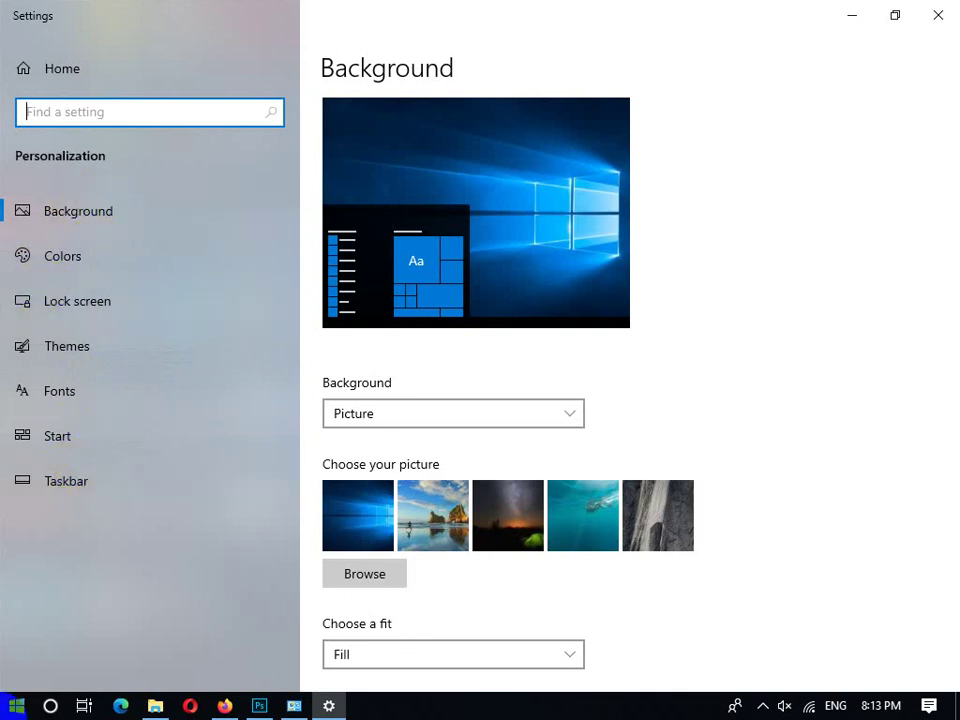
Minimize Settings to refresh the desktop, and bring the Personalization window back.
{"action": "left_click", "coordinate": [866, 20]}
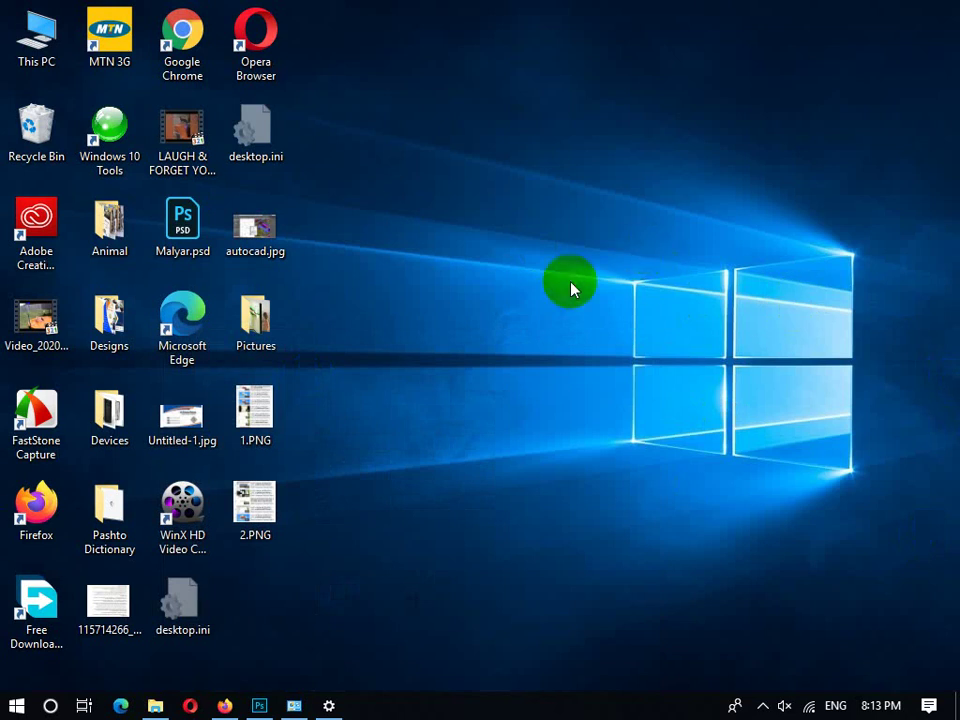
{"action": "right_click", "coordinate": [395, 231]}
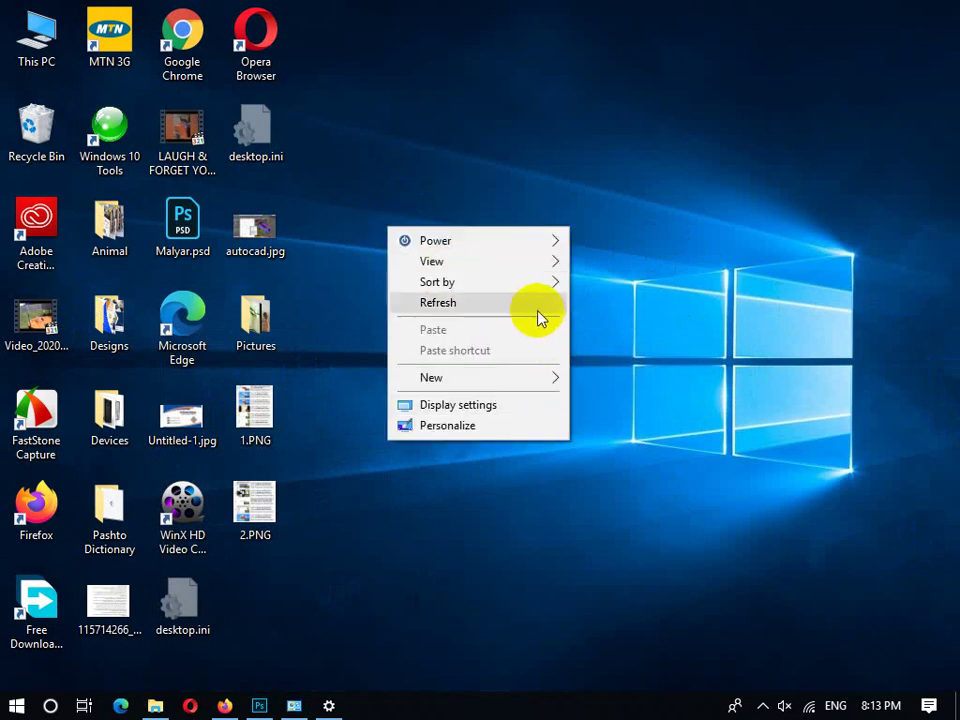
{"action": "left_click", "coordinate": [530, 302]}
{"action": "left_click", "coordinate": [332, 707]}
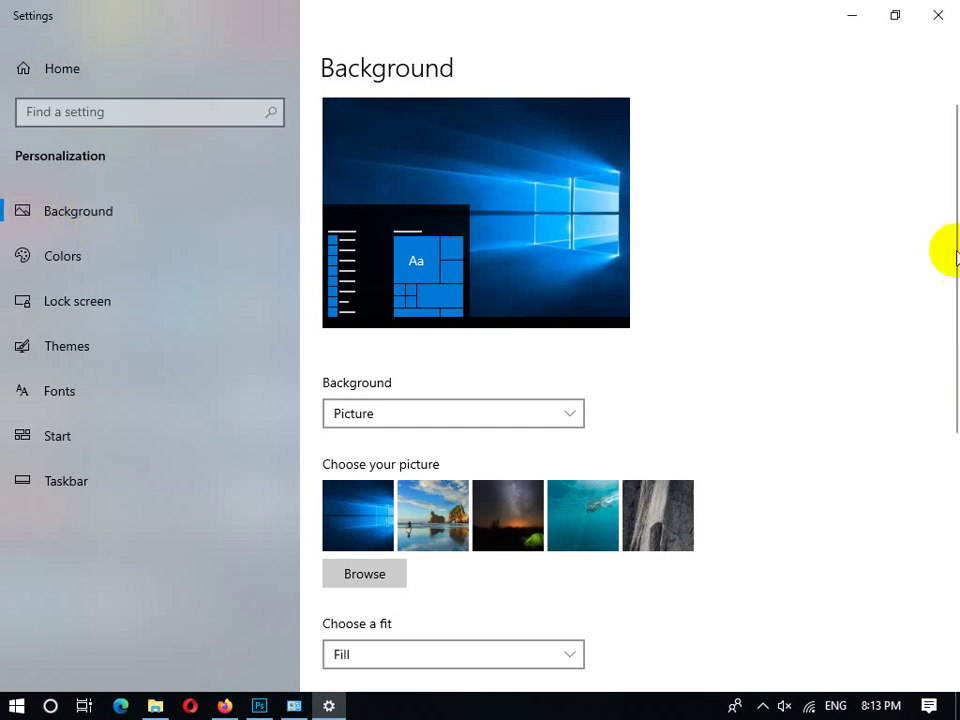
Review the available desktop background types and choose Picture.
{"action": "left_click_drag", "start_coordinate": [952, 197], "coordinate": [955, 260]}
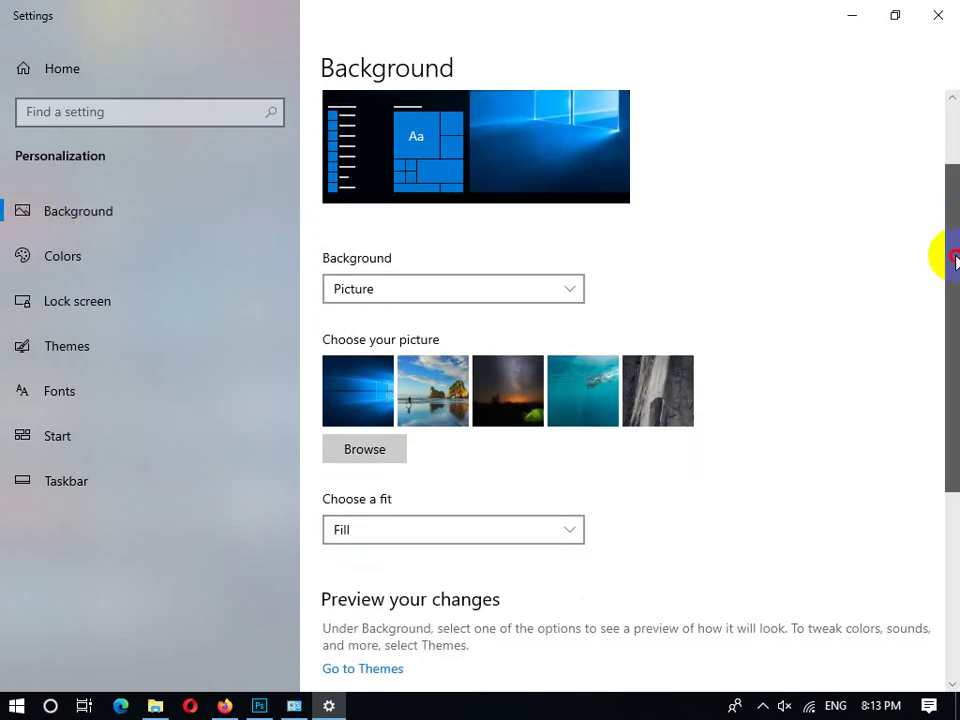
{"action": "left_click", "coordinate": [417, 290]}
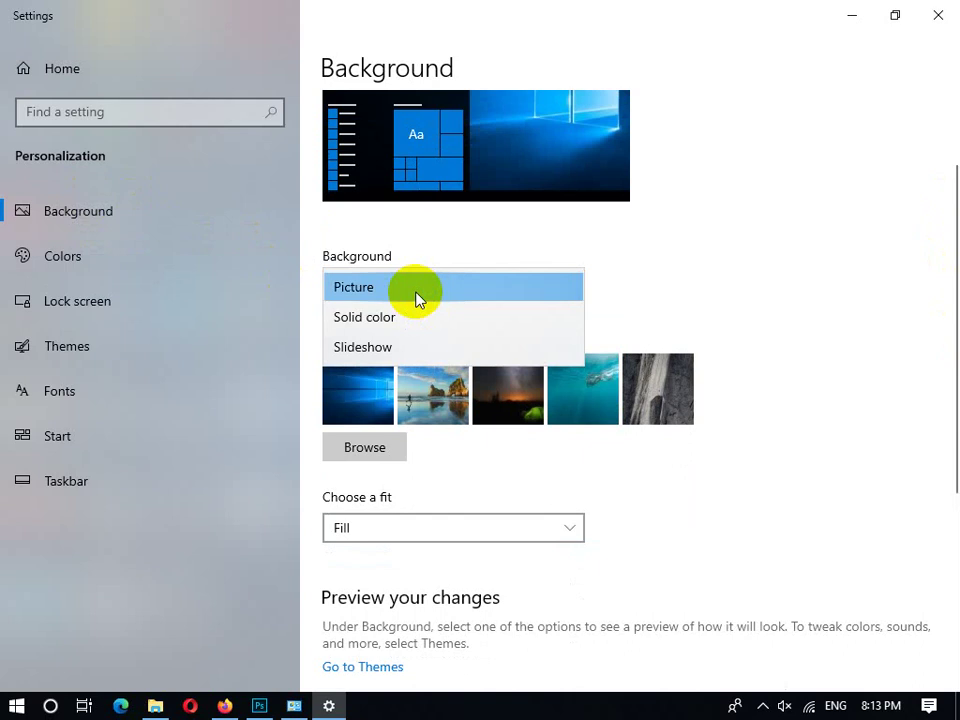
{"action": "left_click", "coordinate": [680, 256]}
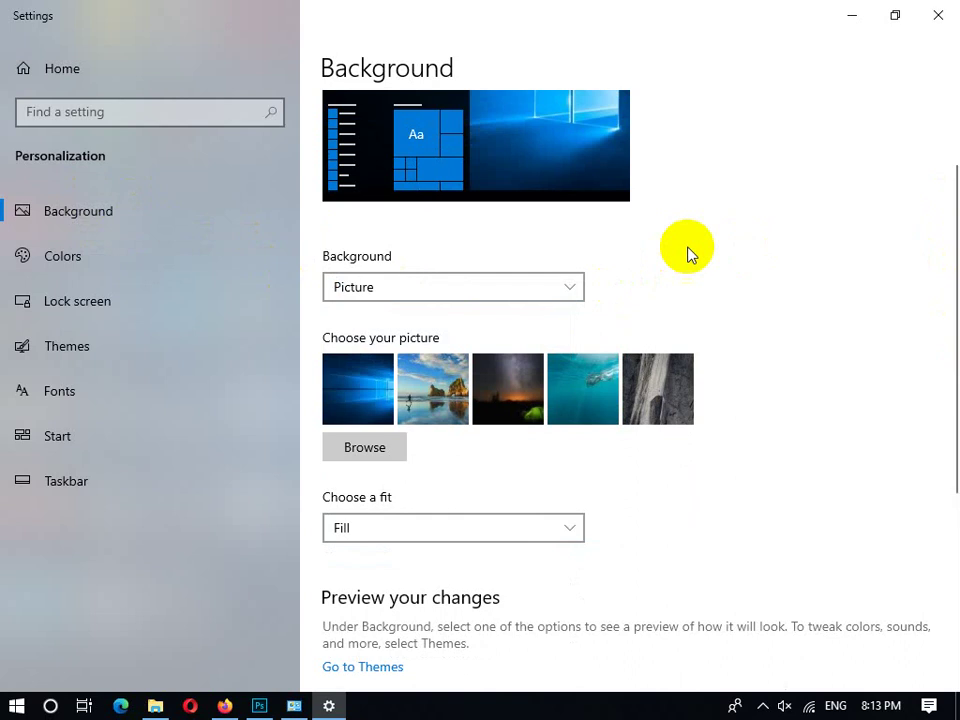
{"action": "left_click", "coordinate": [422, 287]}
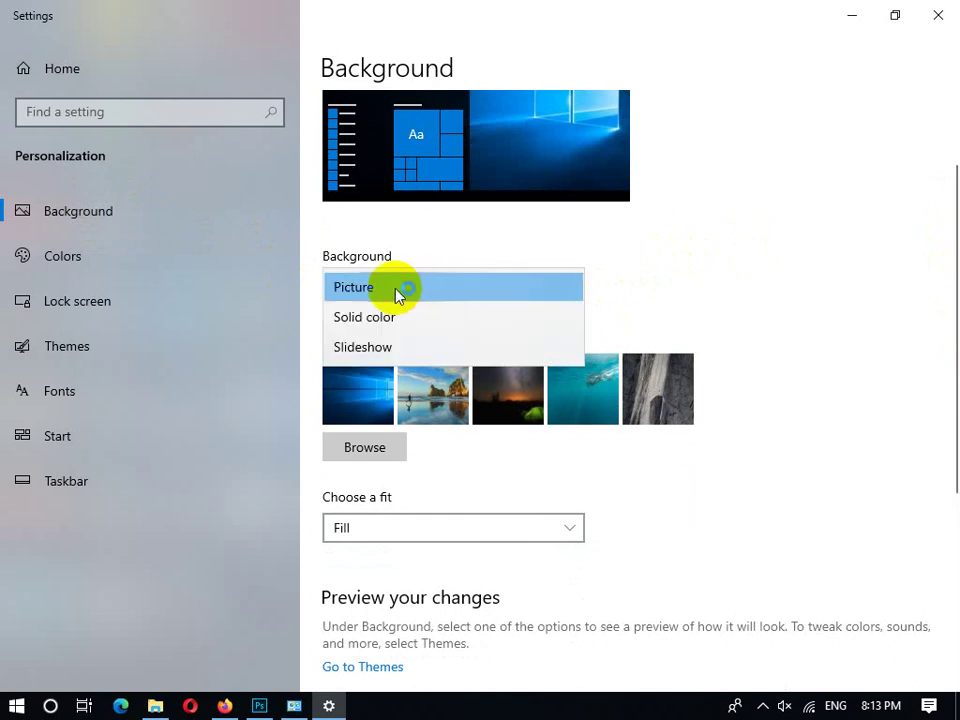
{"action": "left_click", "coordinate": [390, 290]}
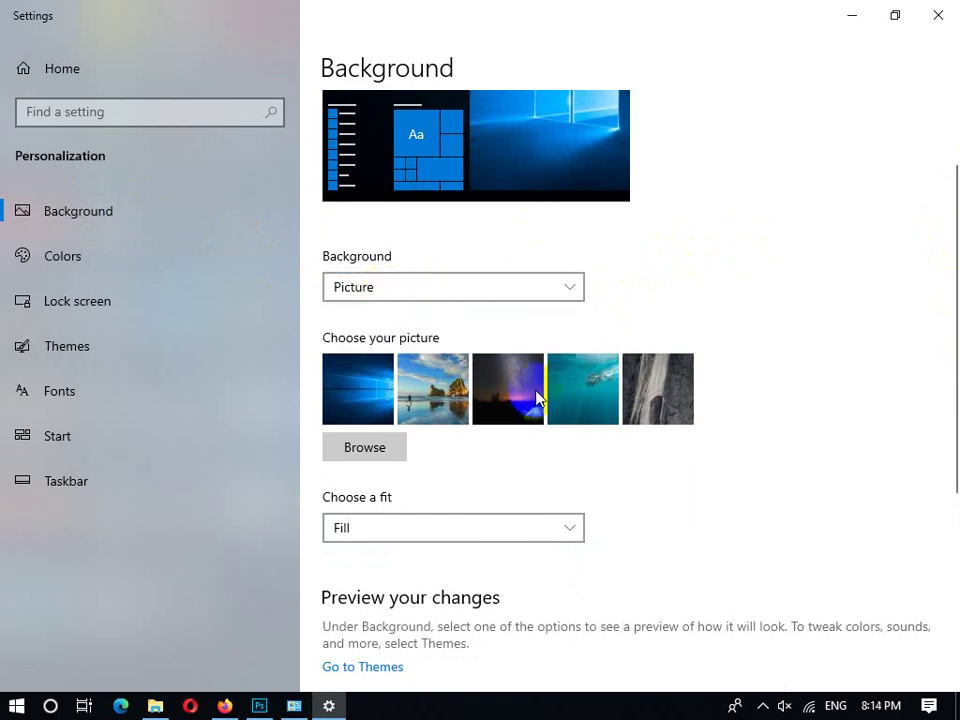
Set the beach rock picture as the desktop background and check it on the desktop.
{"action": "left_click", "coordinate": [441, 404]}
{"action": "left_click", "coordinate": [293, 706]}
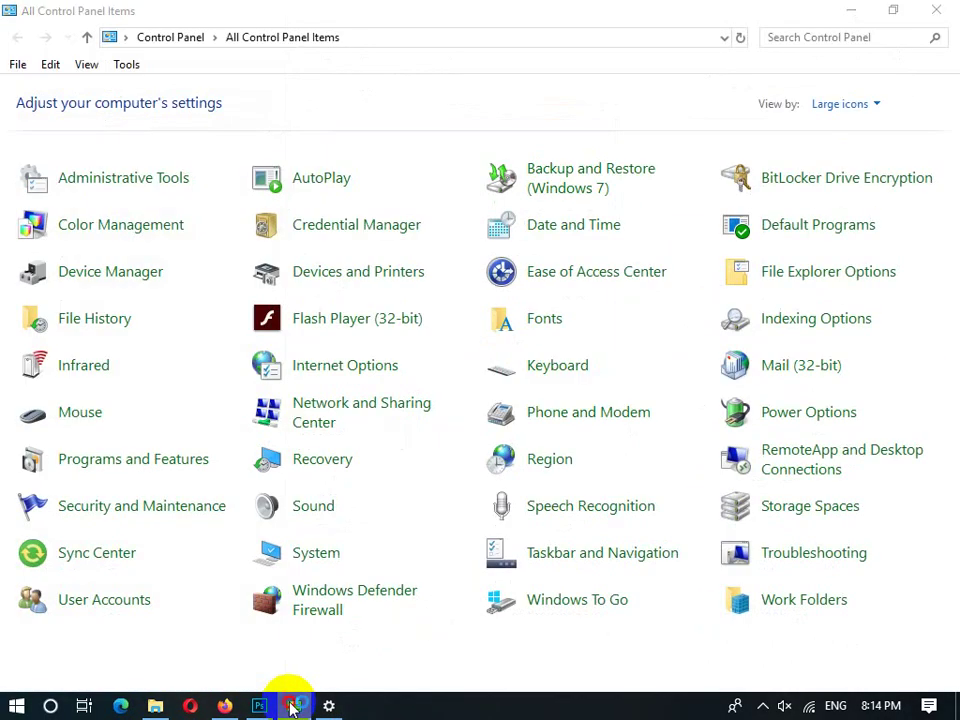
{"action": "left_click", "coordinate": [292, 705]}
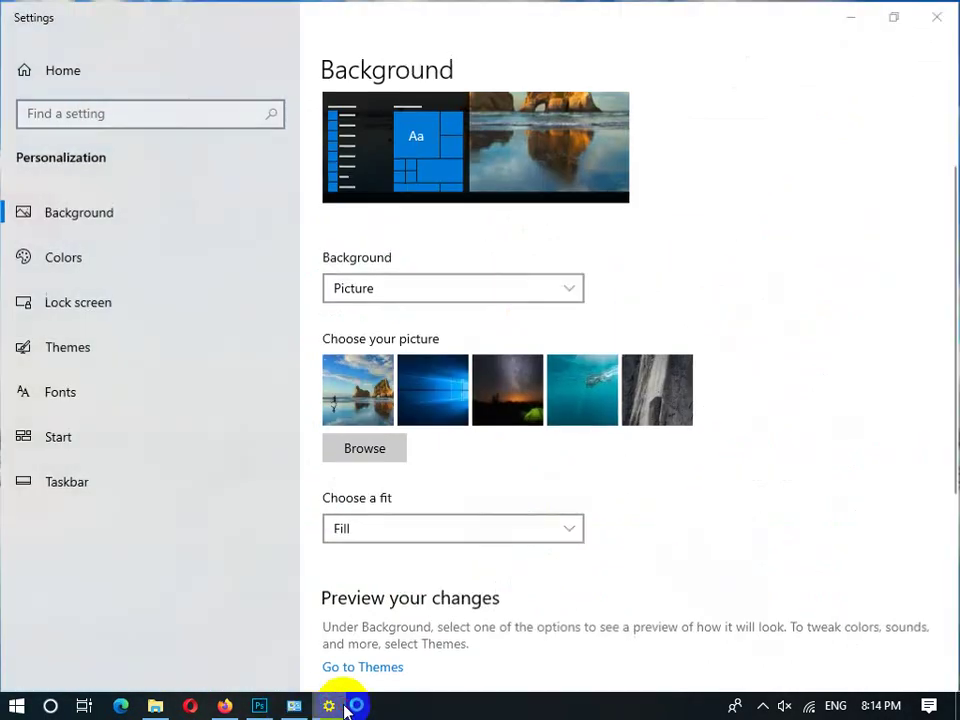
{"action": "left_click", "coordinate": [329, 705]}
{"action": "left_click", "coordinate": [333, 706]}
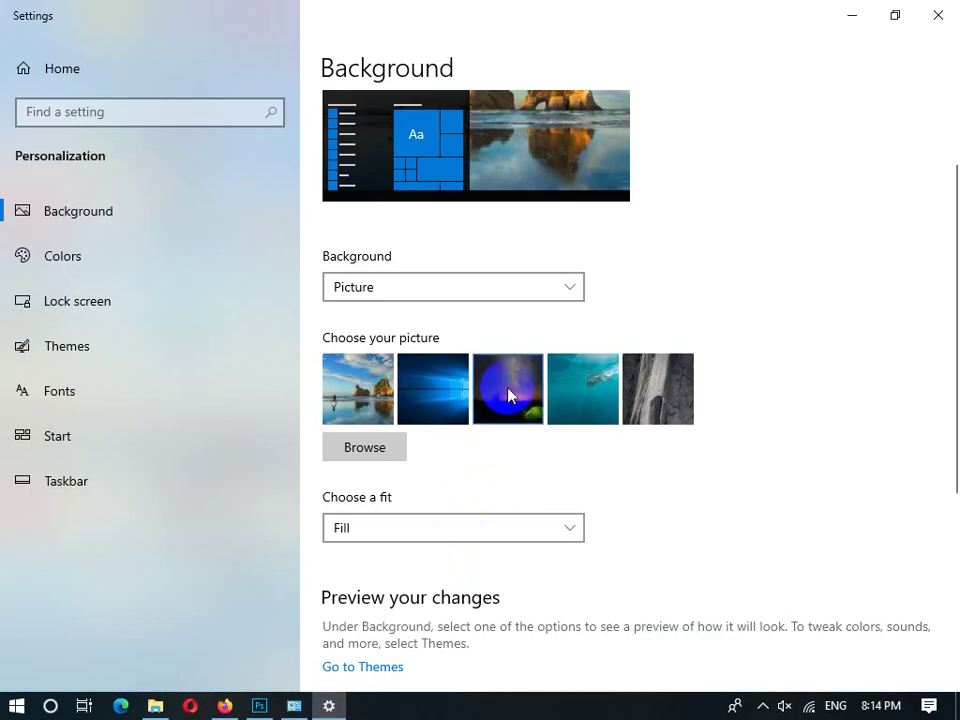
Apply the night sky picture with the green tent, check it on the desktop, and replace it with the underwater picture.
{"action": "left_click", "coordinate": [333, 706]}
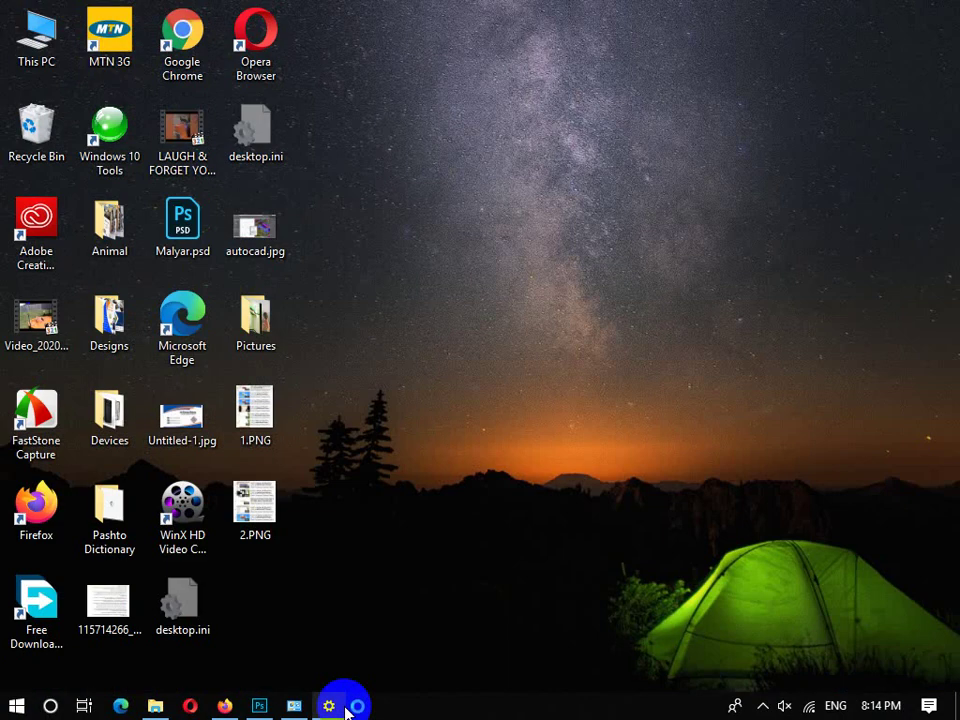
{"action": "left_click", "coordinate": [345, 708]}
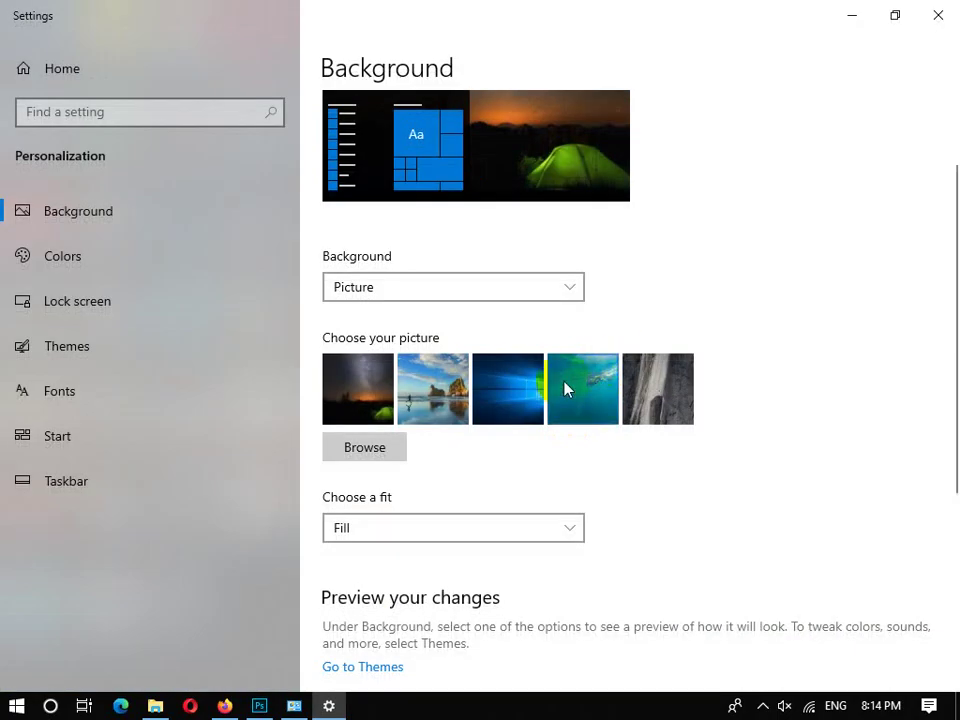
{"action": "left_click", "coordinate": [368, 414]}
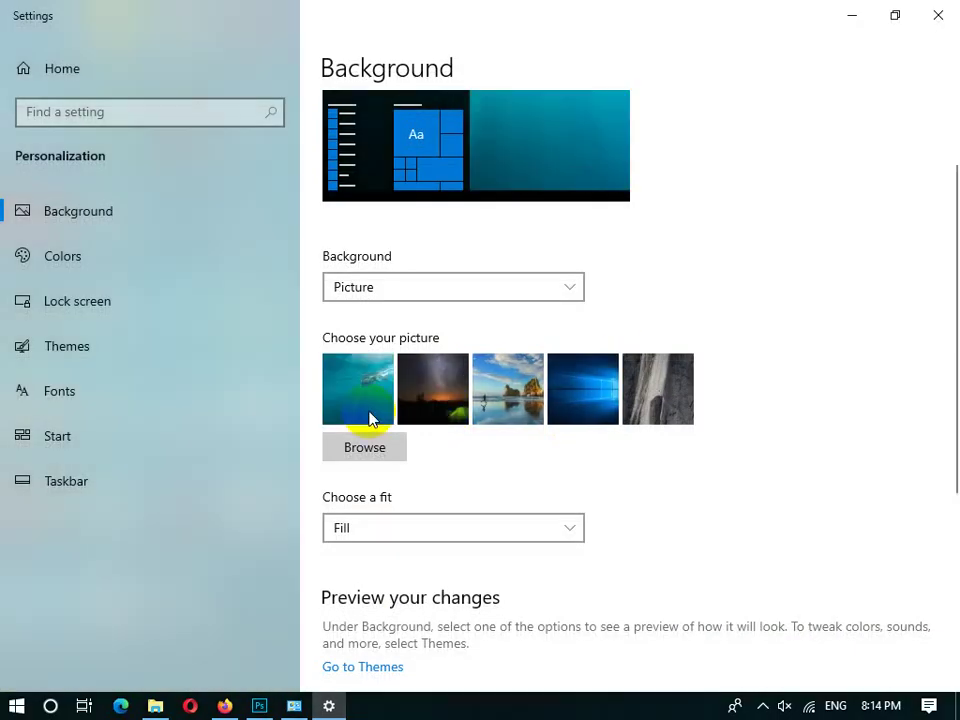
Change the desktop background type to Solid color and try the orange and red swatches.
{"action": "left_click", "coordinate": [575, 295]}
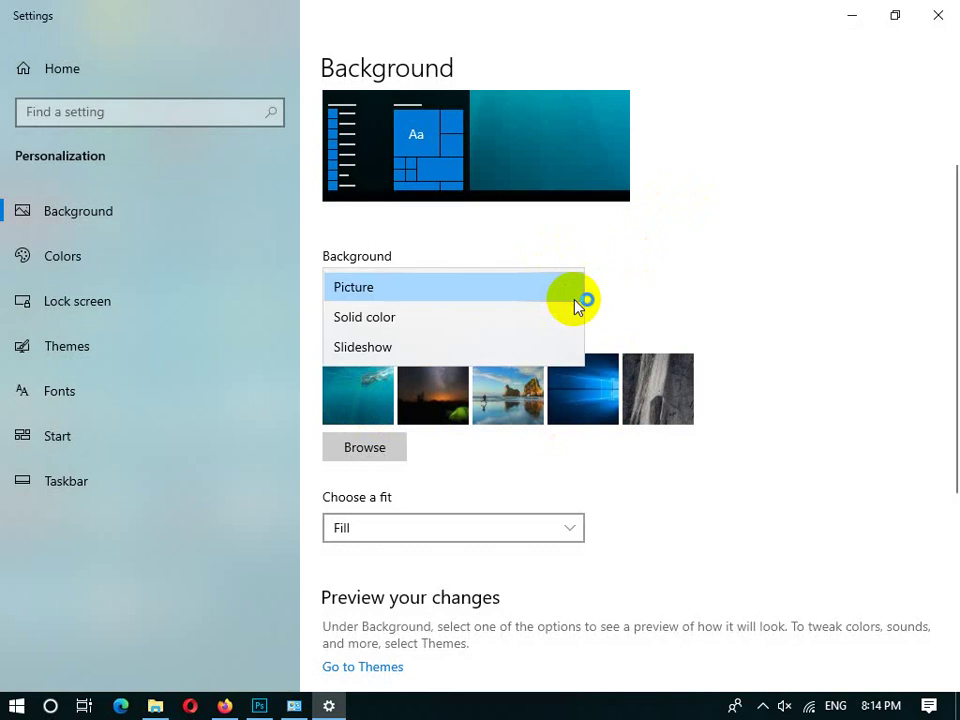
{"action": "left_click", "coordinate": [377, 327]}
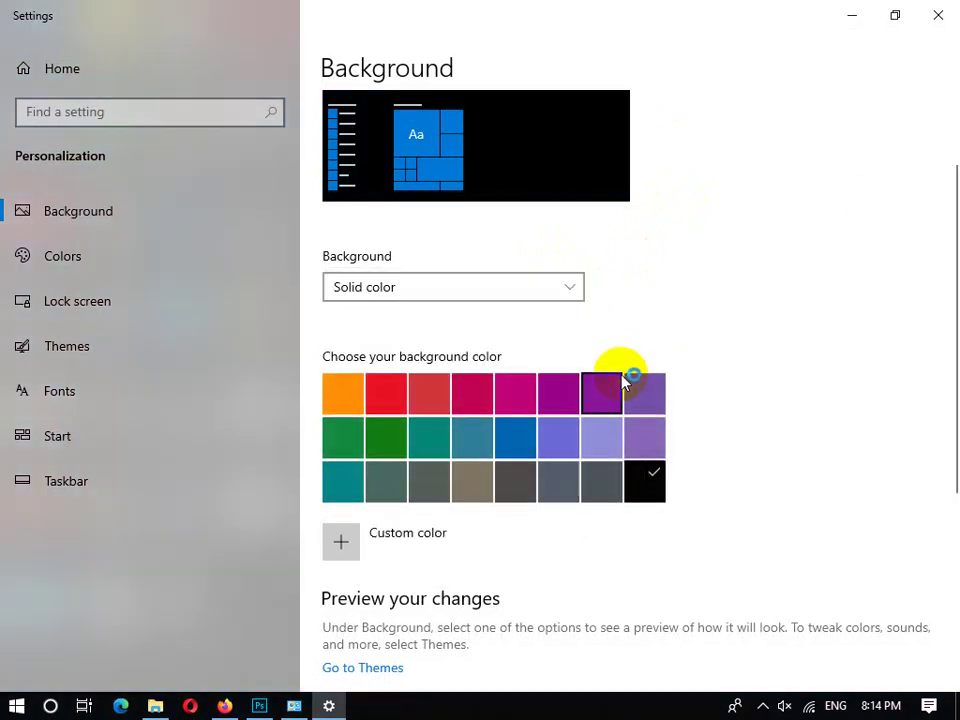
{"action": "left_click", "coordinate": [348, 395]}
{"action": "left_click", "coordinate": [402, 397]}
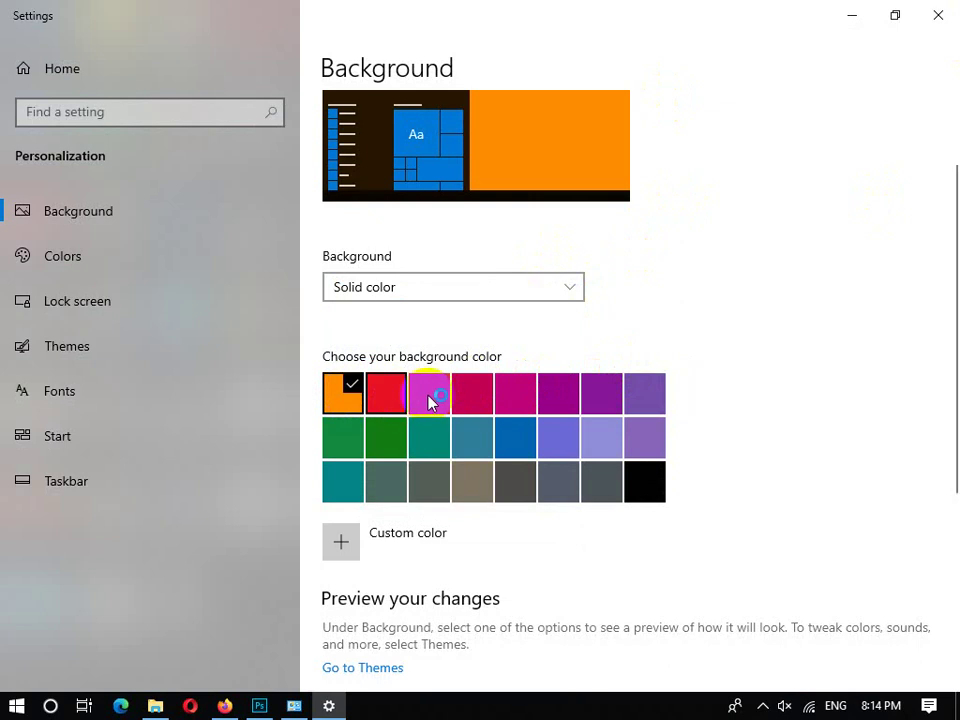
Check the red background on the desktop and return to the background settings.
{"action": "left_click", "coordinate": [332, 704]}
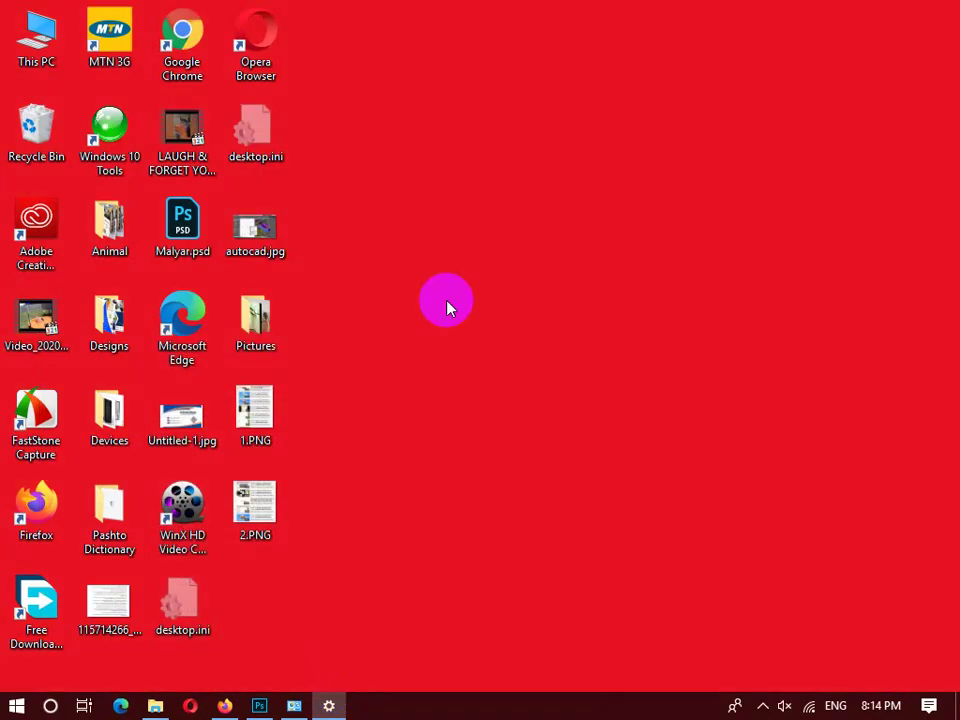
{"action": "right_click", "coordinate": [467, 163]}
{"action": "left_click", "coordinate": [501, 239]}
{"action": "left_click", "coordinate": [329, 705]}
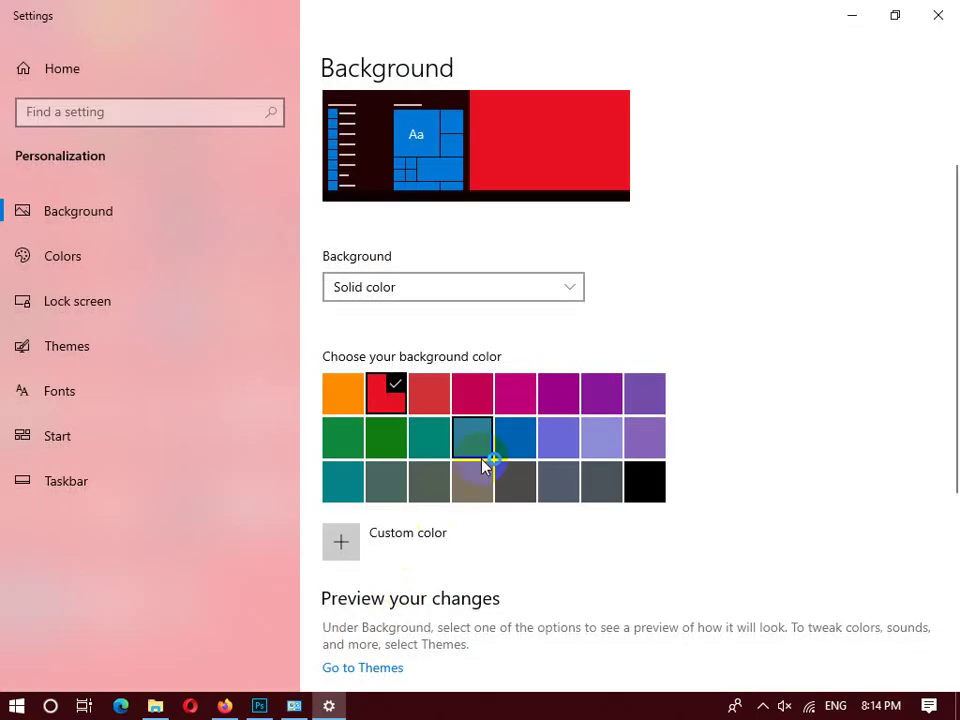
Try the crimson swatch, set the solid background color to blue, and check it on the desktop.
{"action": "left_click", "coordinate": [486, 391]}
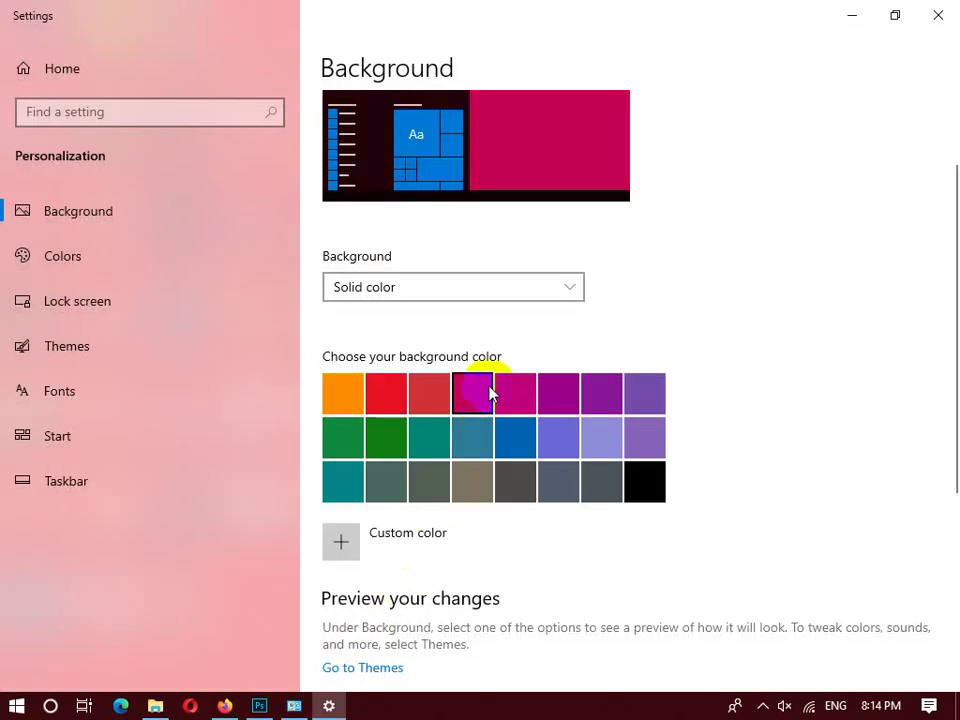
{"action": "left_click", "coordinate": [523, 432]}
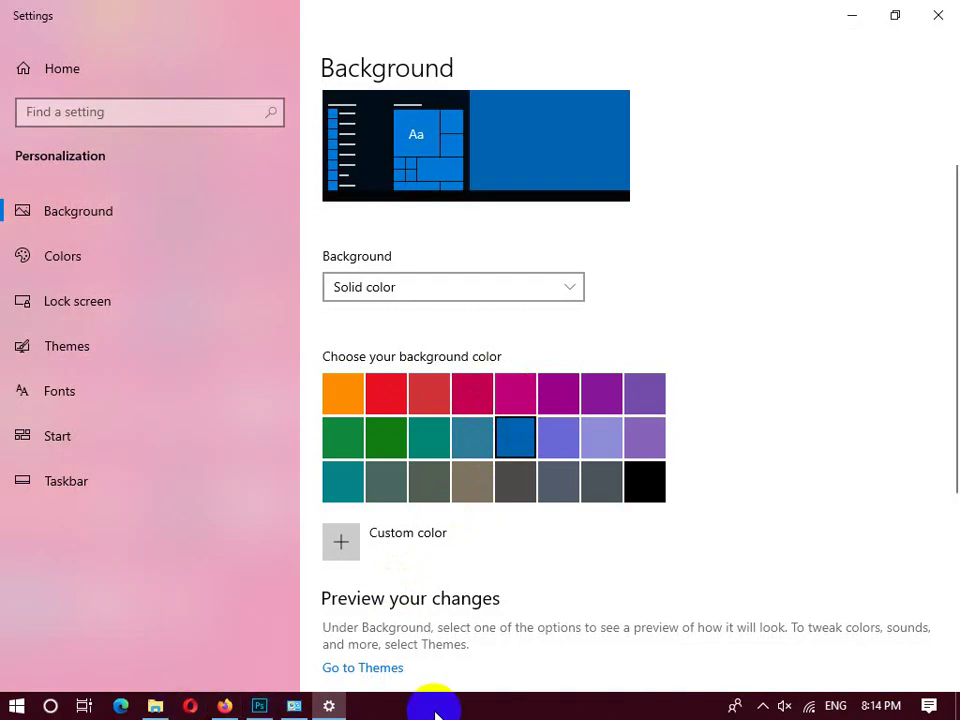
{"action": "left_click", "coordinate": [329, 706]}
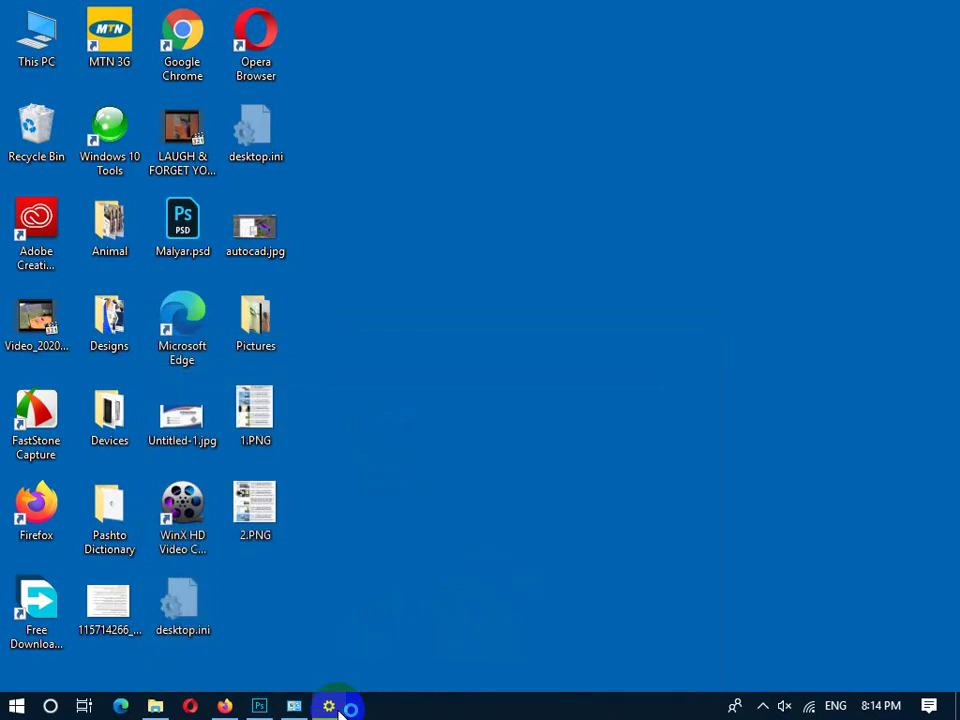
{"action": "left_click", "coordinate": [336, 706]}
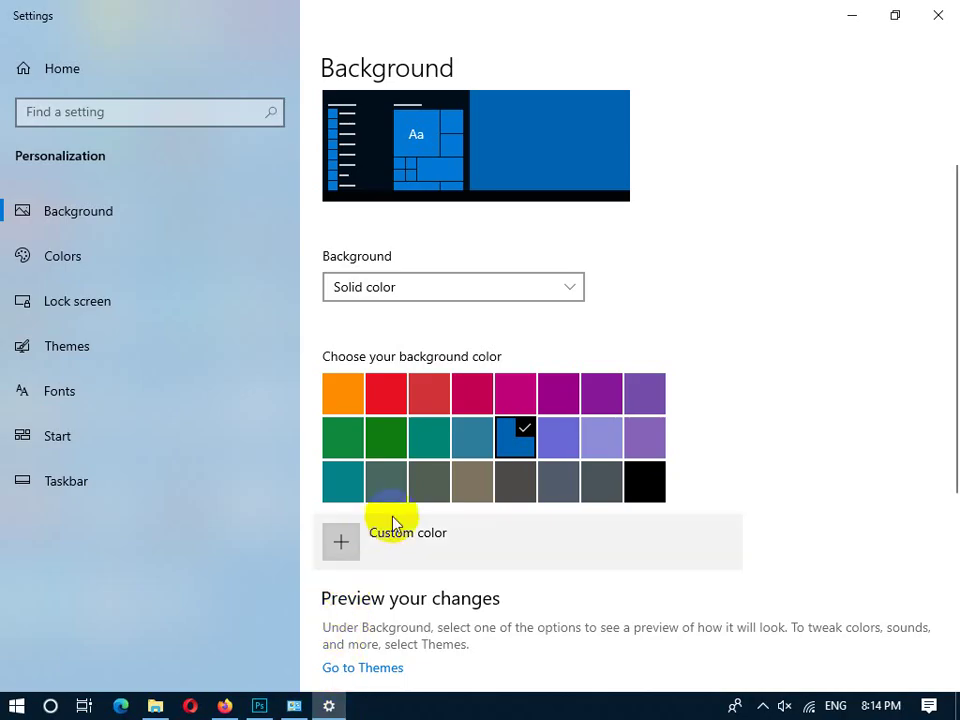
Open the custom color picker, try several spectrum colors and brightness levels, and choose a medium-bright dark red.
{"action": "left_click", "coordinate": [340, 541]}
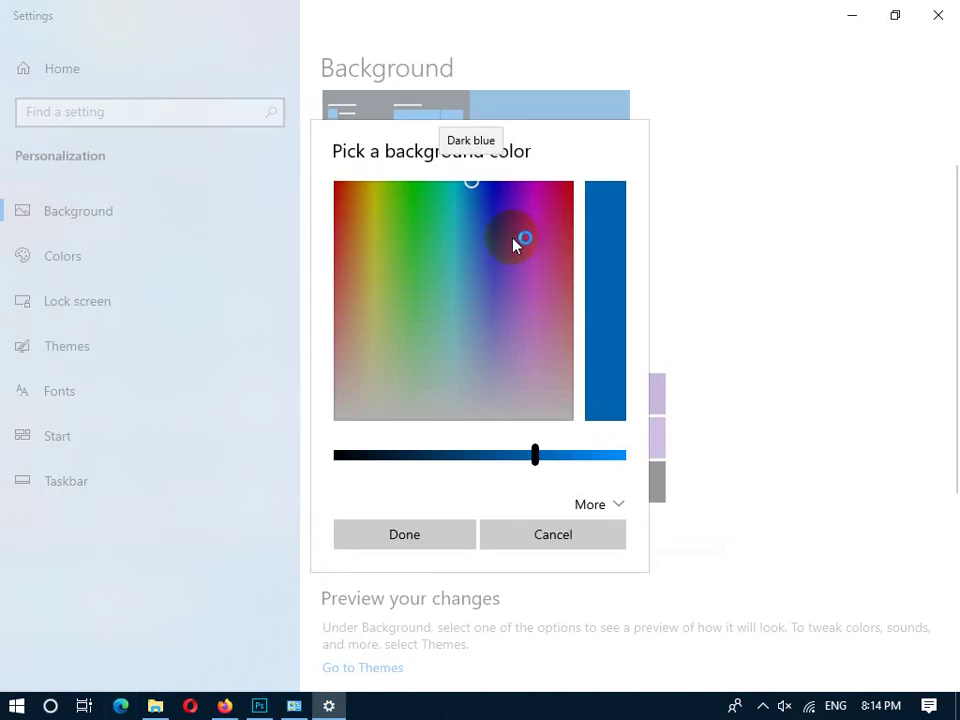
{"action": "left_click", "coordinate": [496, 273]}
{"action": "left_click", "coordinate": [422, 298]}
{"action": "left_click_drag", "start_coordinate": [534, 455], "coordinate": [454, 455]}
{"action": "left_click", "coordinate": [450, 322]}
{"action": "left_click", "coordinate": [468, 307]}
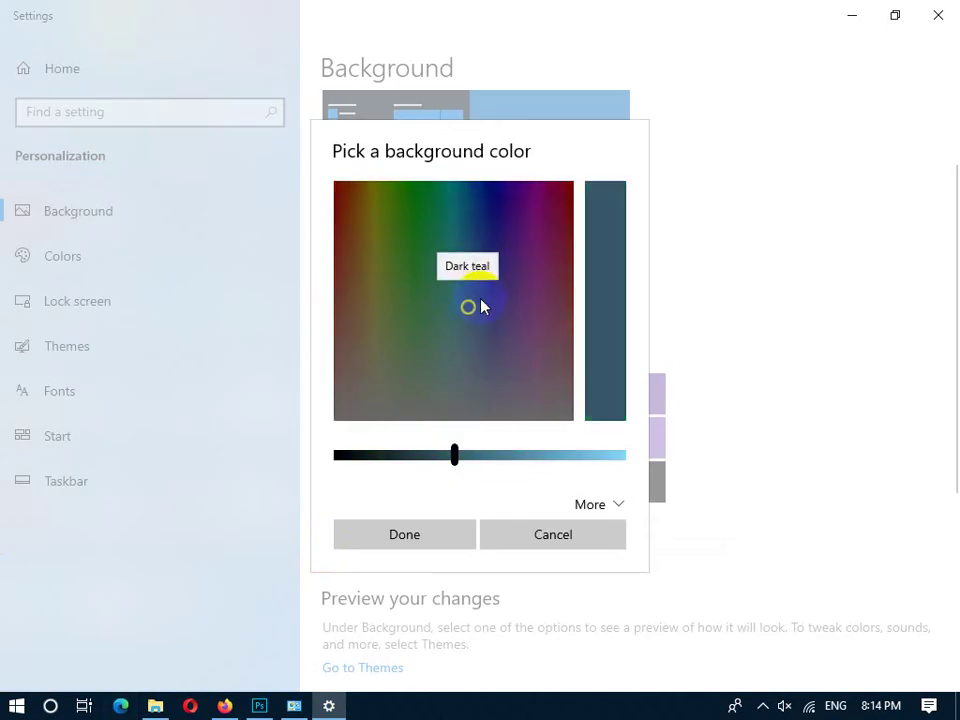
{"action": "left_click", "coordinate": [317, 174]}
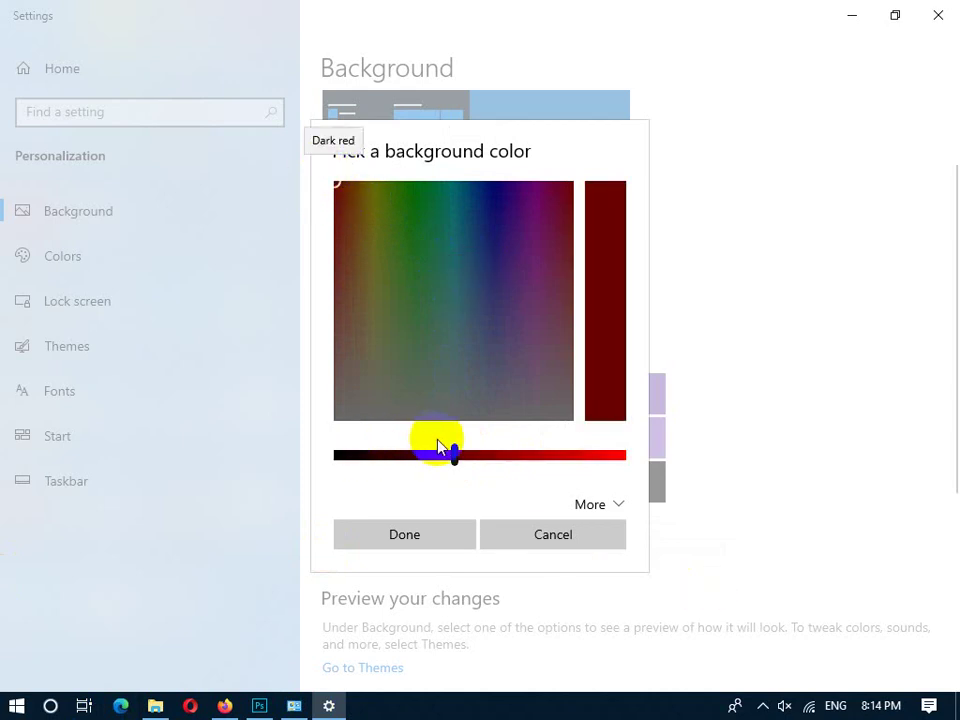
{"action": "left_click_drag", "start_coordinate": [452, 455], "coordinate": [510, 455]}
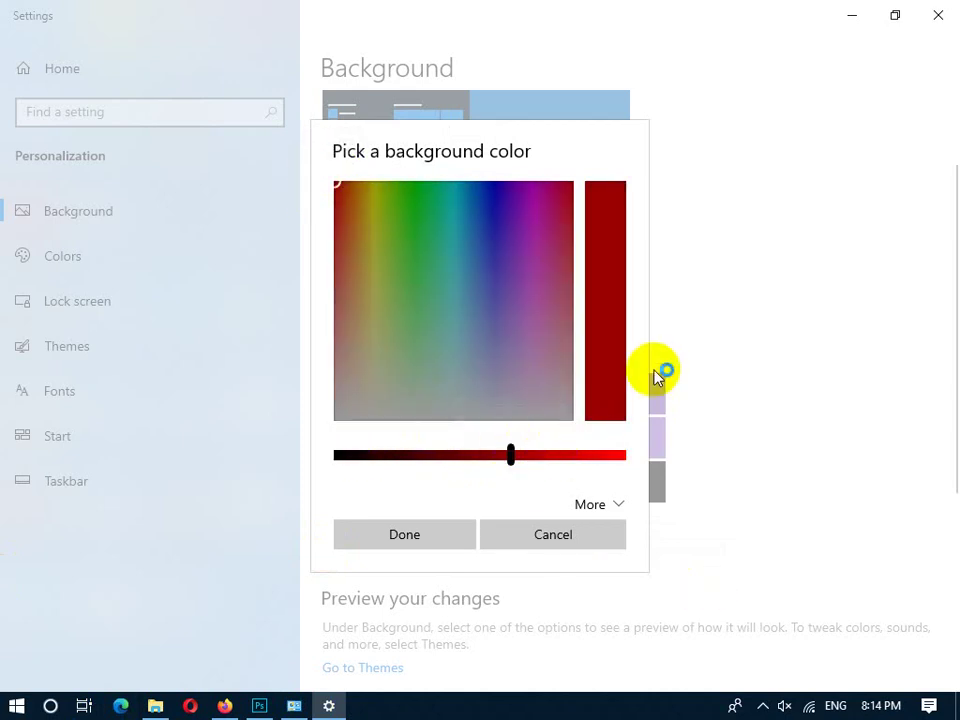
Expand the custom color's detailed values and review the available color models, keeping RGB.
{"action": "left_click", "coordinate": [612, 506]}
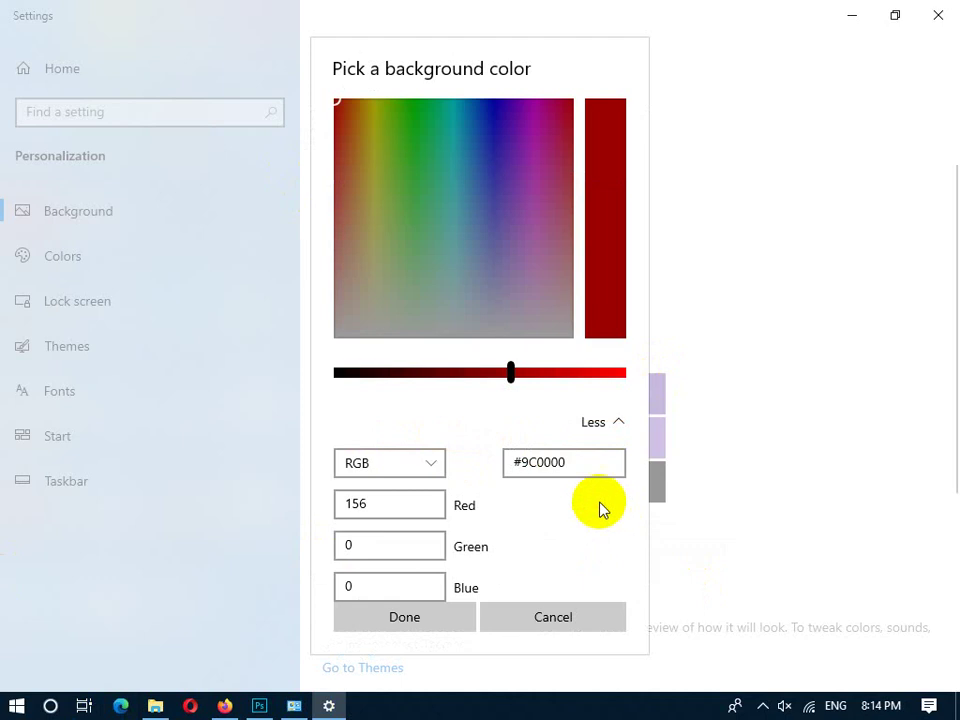
{"action": "left_click", "coordinate": [405, 478]}
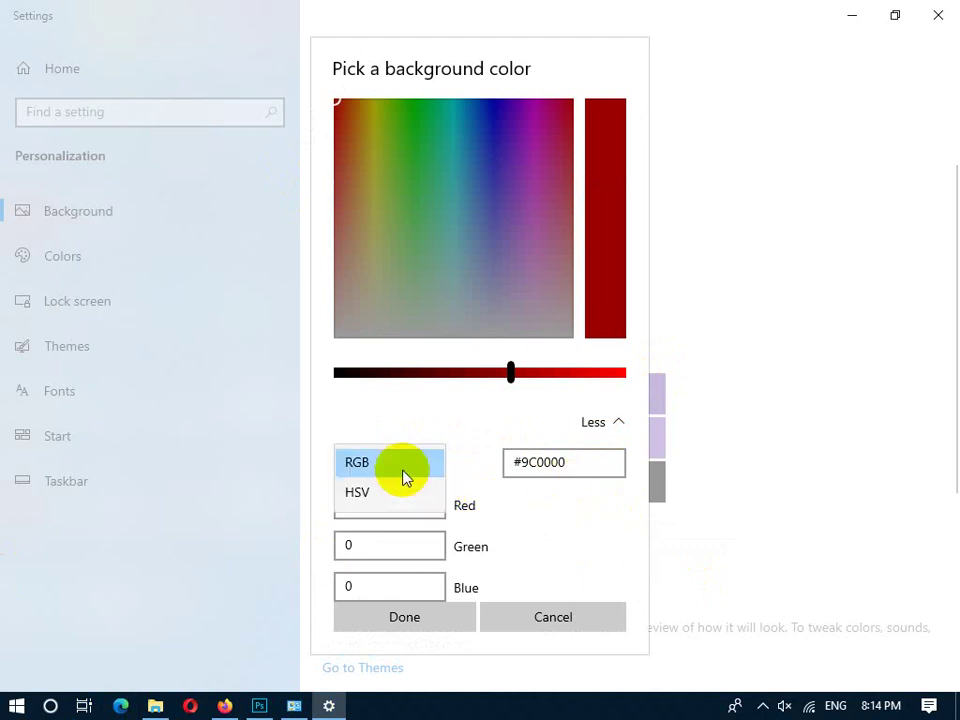
{"action": "left_click", "coordinate": [641, 557]}
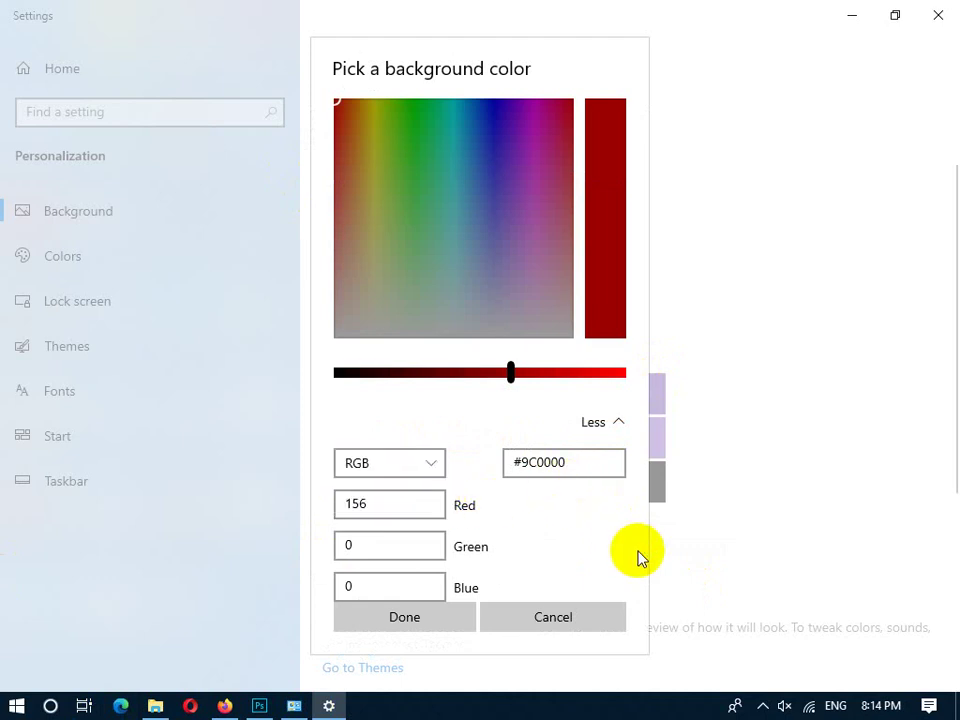
Open Notepad, write the note "RGB (Red Green Blue)", and minimize it to return to the color picker.
{"action": "key", "text": "super+r"}
{"action": "type", "text": "notepad"}
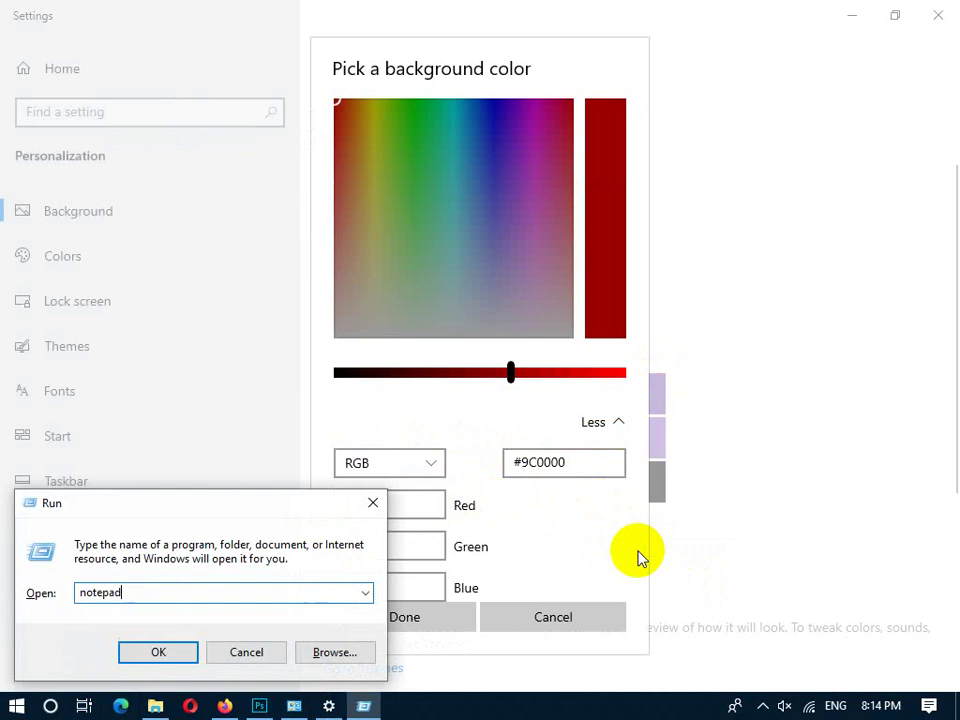
{"action": "key", "text": "Return"}
{"action": "type", "text": "RG"}
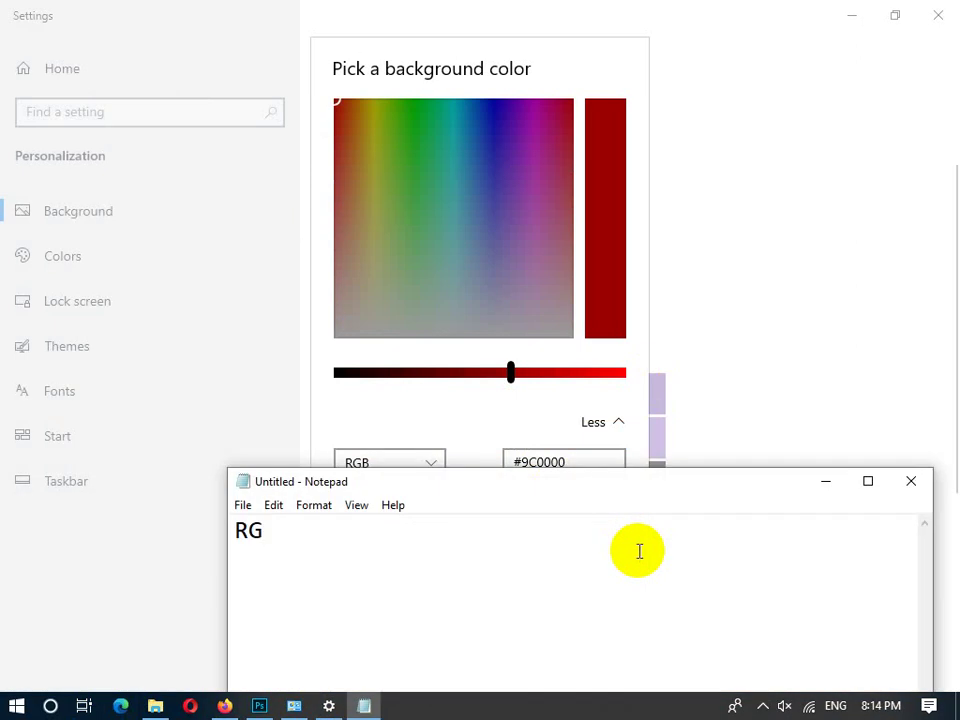
{"action": "type", "text": "B (Read"}
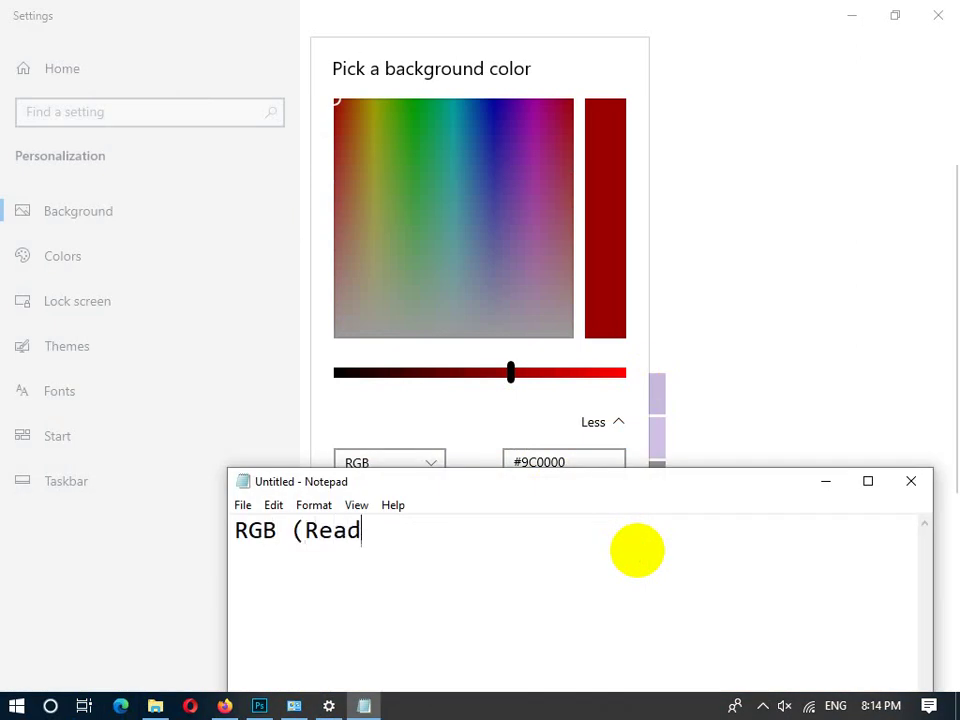
{"action": "key", "text": "BackSpace"}
{"action": "key", "text": "BackSpace"}
{"action": "key", "text": "BackSpace"}
{"action": "type", "text": "ed Green"}
{"action": "type", "text": "Blue)"}
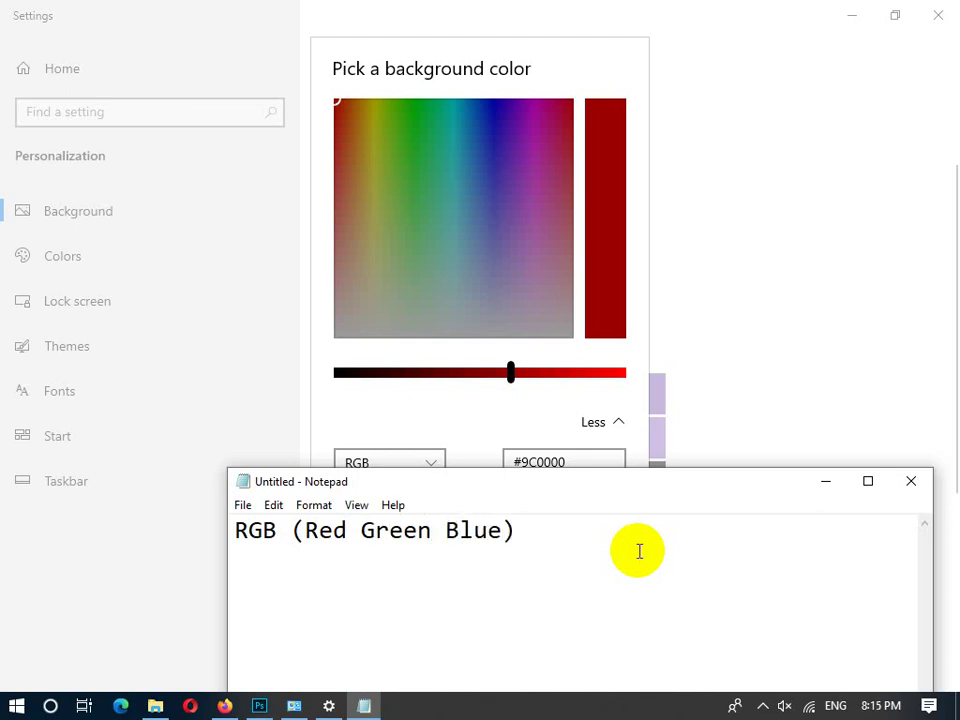
{"action": "left_click", "coordinate": [845, 481]}
Pick a dark blue from the spectrum and examine its red, green and blue values.
{"action": "left_click", "coordinate": [400, 505]}
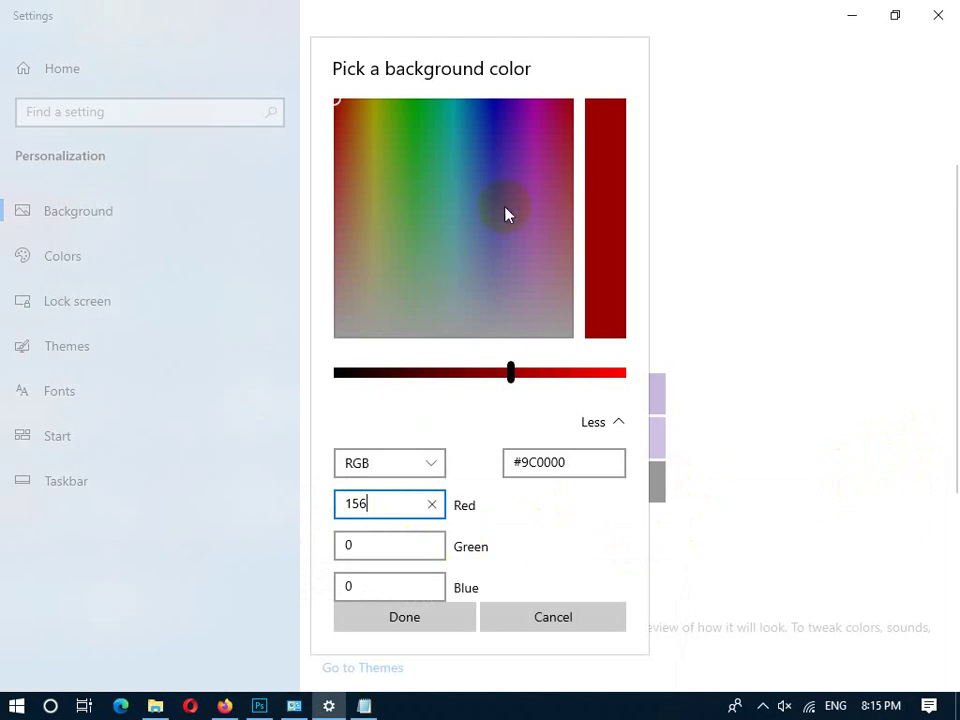
{"action": "left_click", "coordinate": [490, 128]}
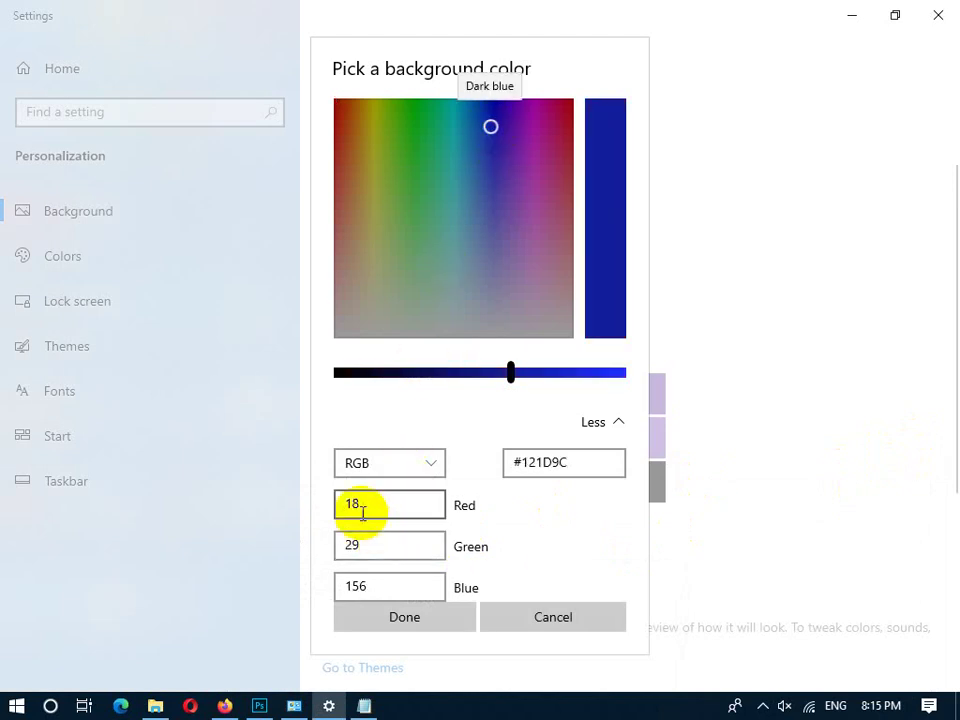
{"action": "left_click", "coordinate": [386, 575]}
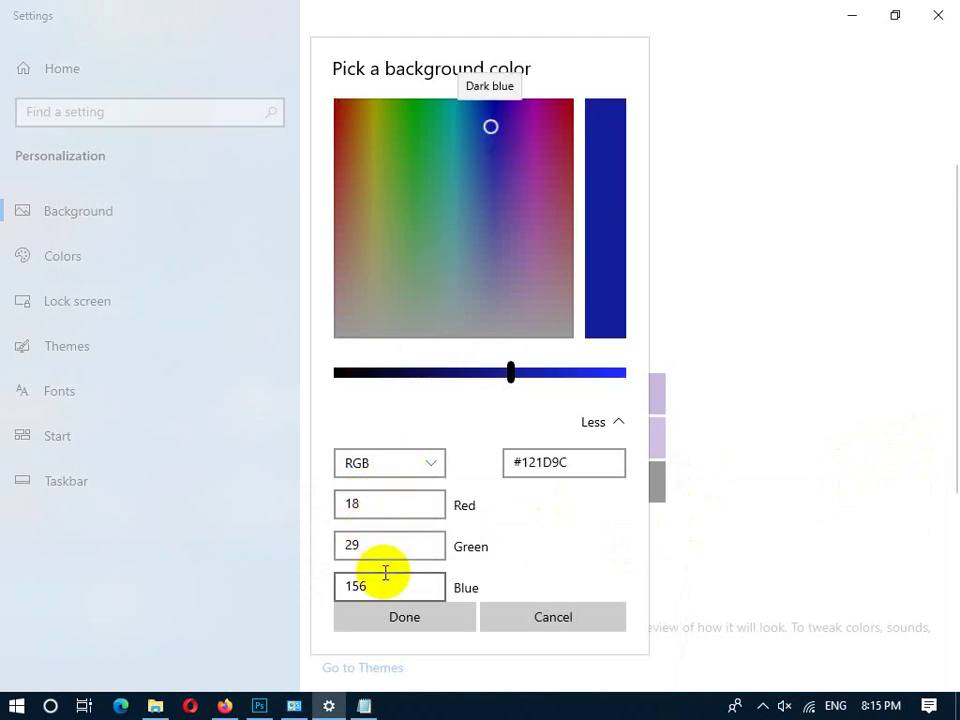
Set both the red and green values of the custom background color to 100.
{"action": "left_click", "coordinate": [392, 510]}
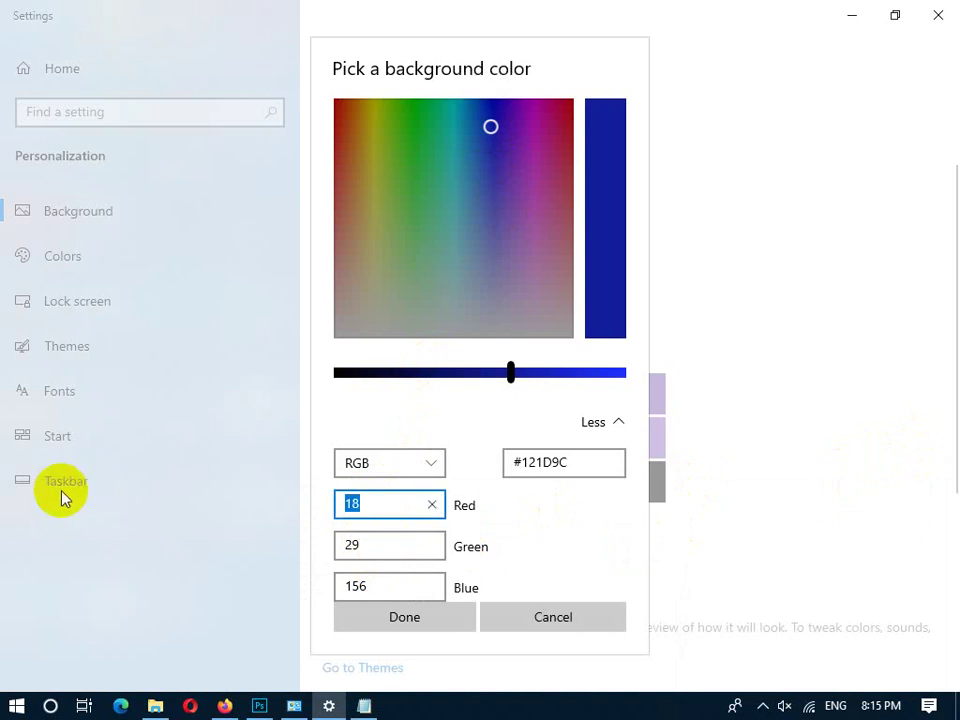
{"action": "type", "text": "100"}
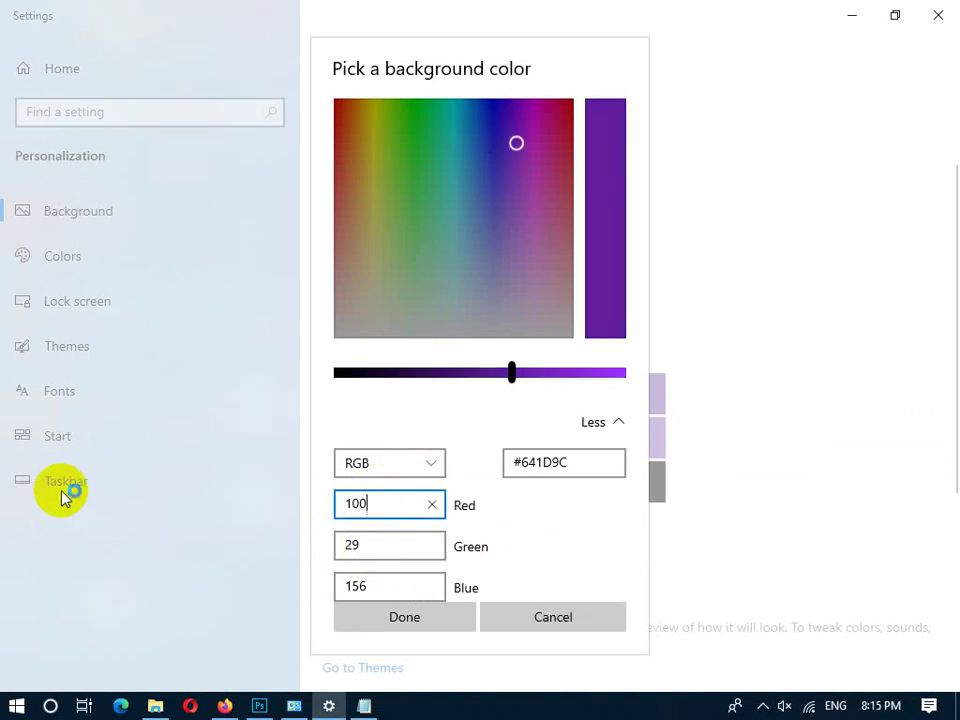
{"action": "key", "text": "Tab"}
{"action": "type", "text": "1"}
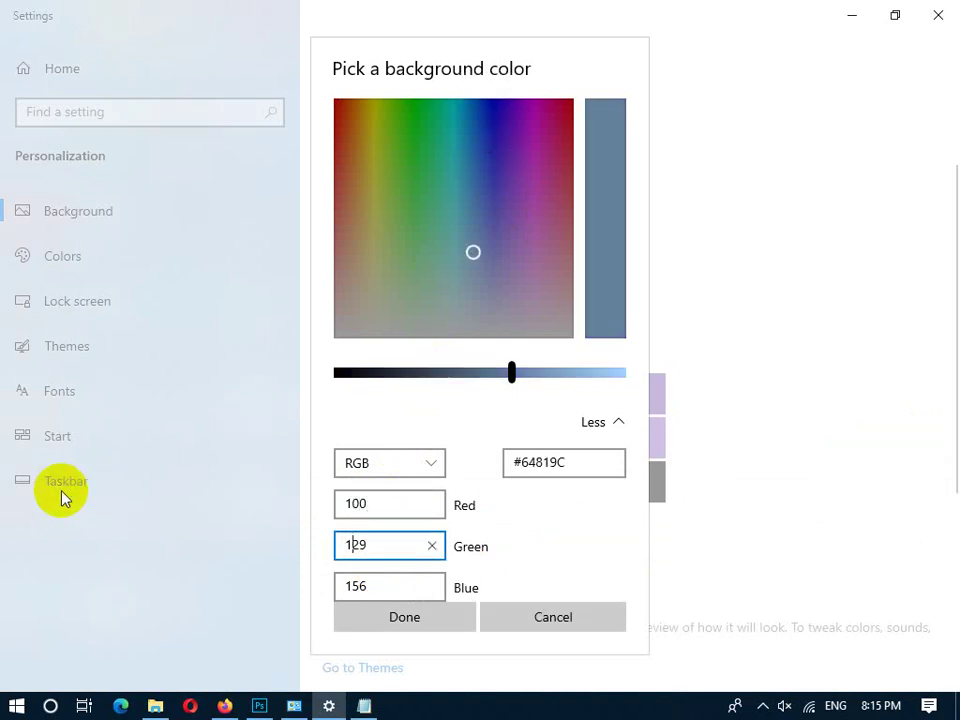
{"action": "key", "text": "Right"}
{"action": "key", "text": "Right"}
{"action": "key", "text": "BackSpace"}
{"action": "key", "text": "BackSpace"}
{"action": "type", "text": "00"}
{"action": "key", "text": "Tab"}
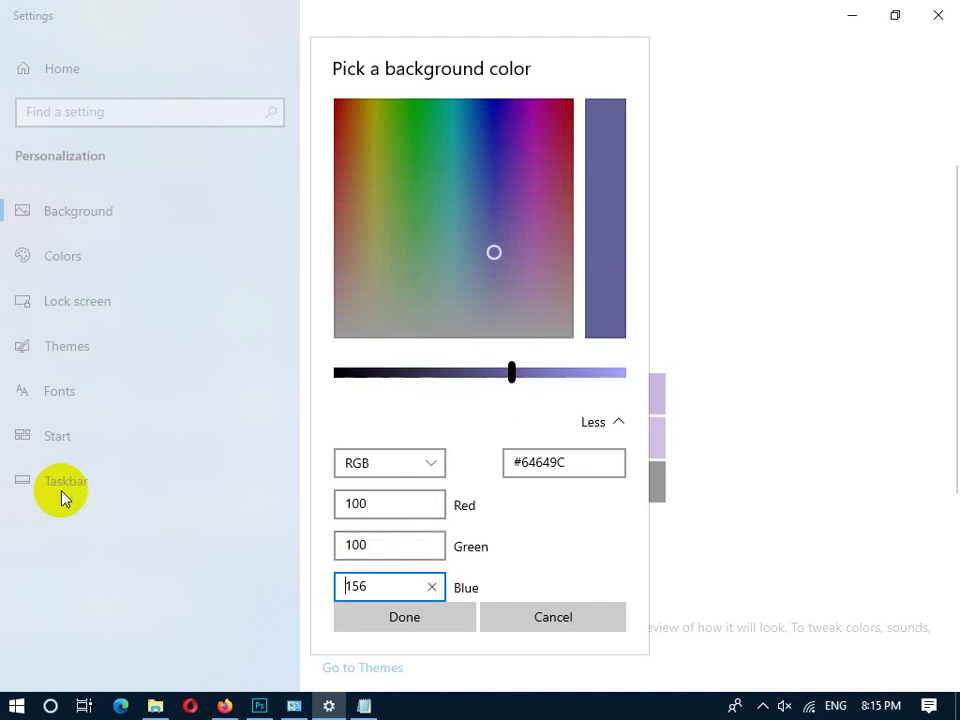
Set the custom color's blue value to 100 and apply the color as the desktop background.
{"action": "key", "text": "Right"}
{"action": "key", "text": "Right"}
{"action": "key", "text": "Right"}
{"action": "key", "text": "BackSpace"}
{"action": "key", "text": "BackSpace"}
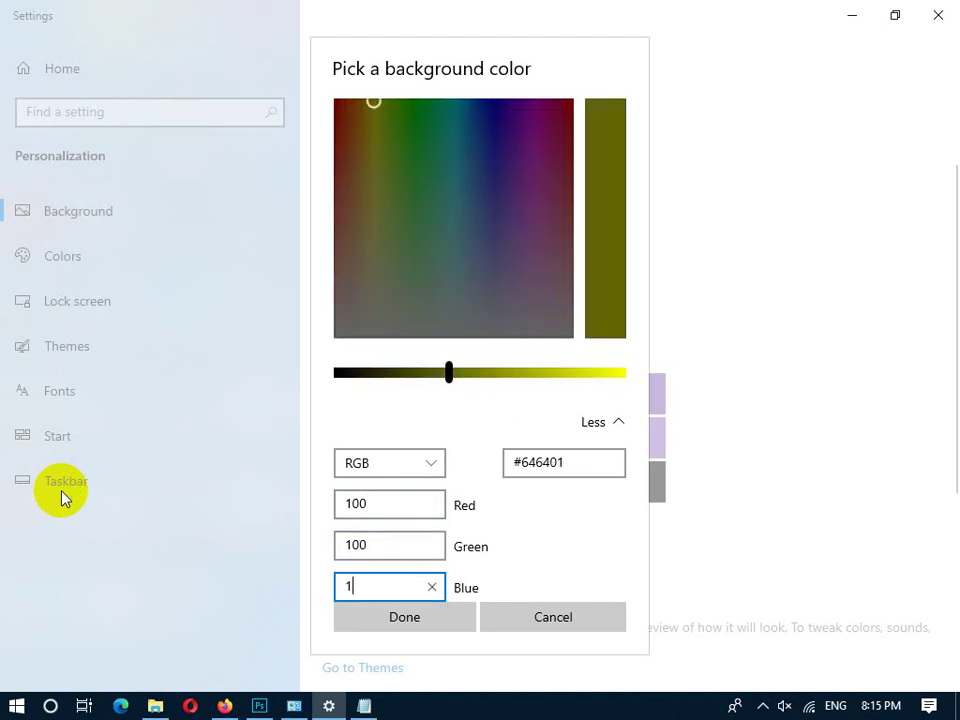
{"action": "type", "text": "00"}
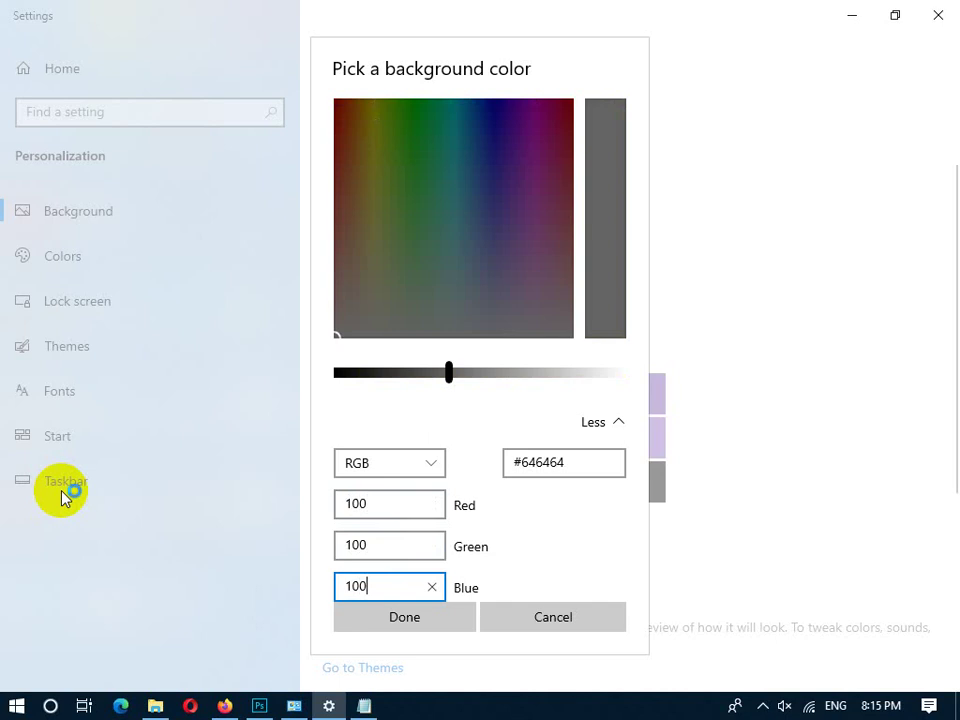
{"action": "left_click", "coordinate": [410, 626]}
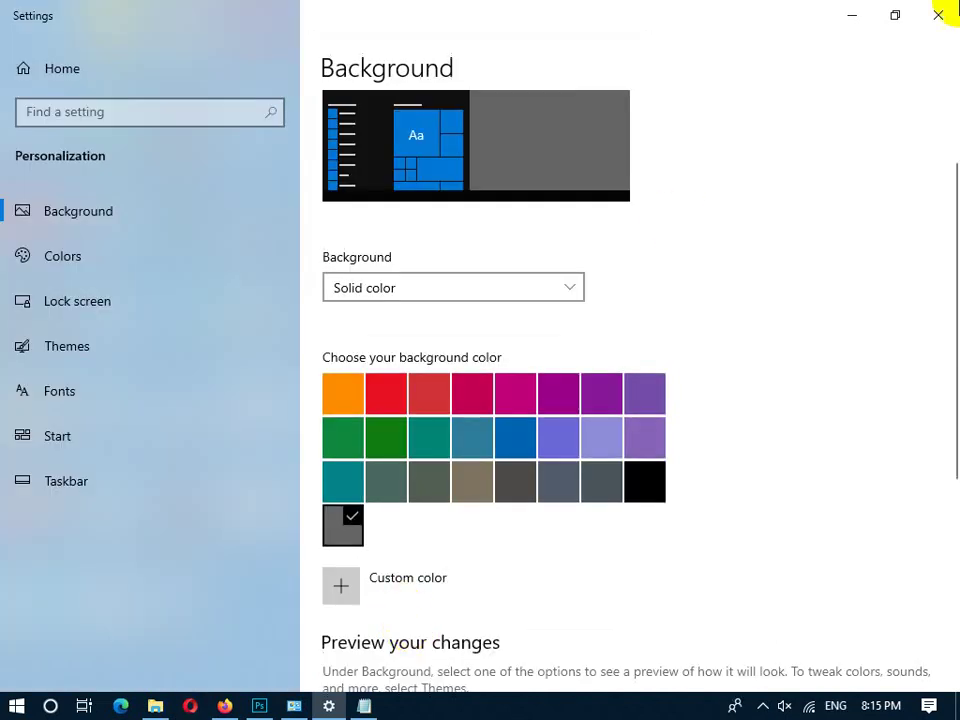
Check the custom color on the desktop, and bring up the RGB note in Notepad with its text highlighted.
{"action": "left_click", "coordinate": [853, 16]}
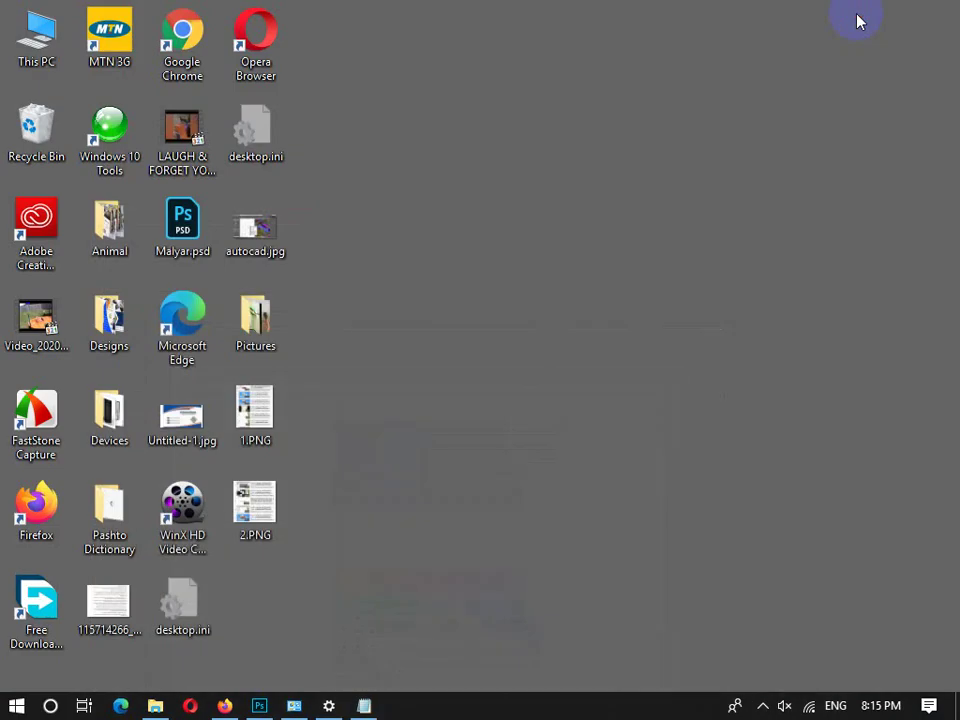
{"action": "left_click", "coordinate": [365, 706]}
{"action": "double_click", "coordinate": [499, 484]}
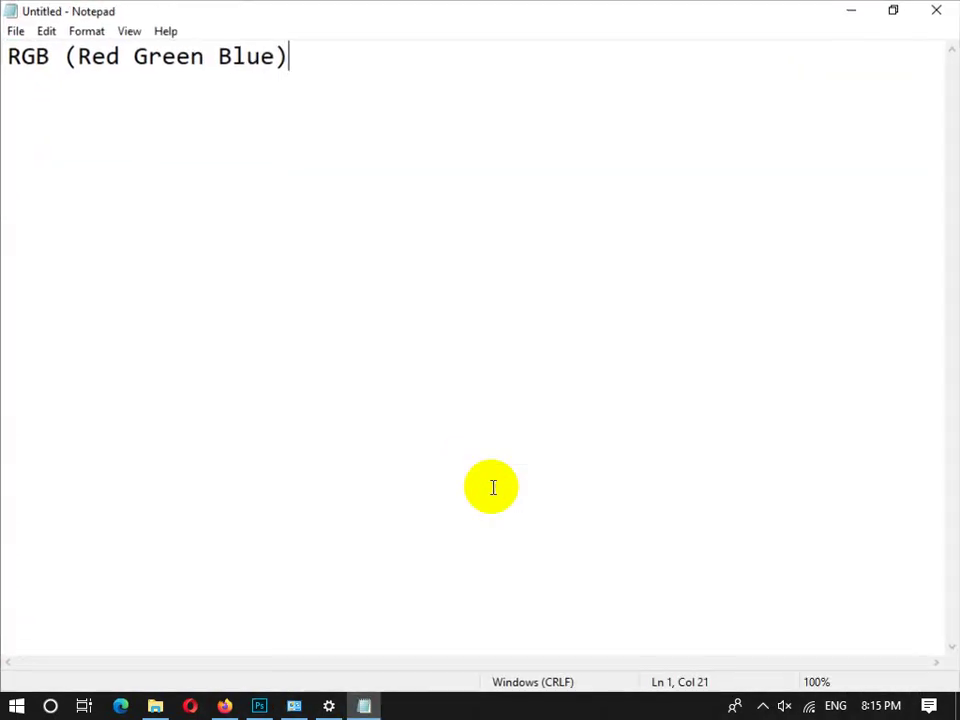
{"action": "left_click_drag", "start_coordinate": [290, 56], "coordinate": [11, 54]}
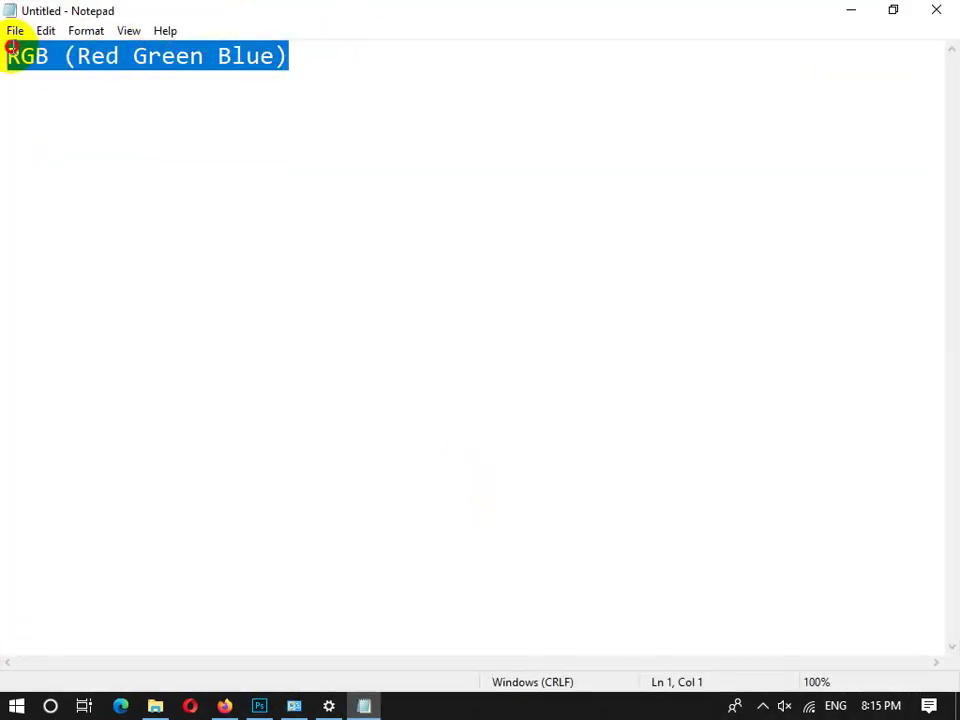
Return to Settings and change the desktop background type to Slideshow.
{"action": "left_click", "coordinate": [328, 706]}
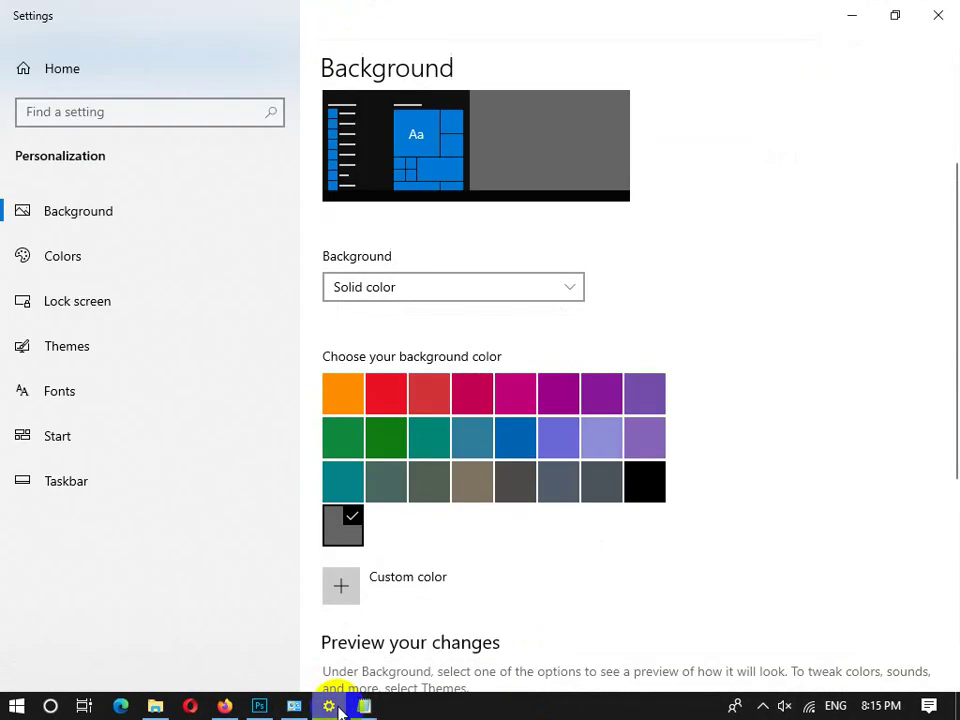
{"action": "left_click", "coordinate": [570, 287]}
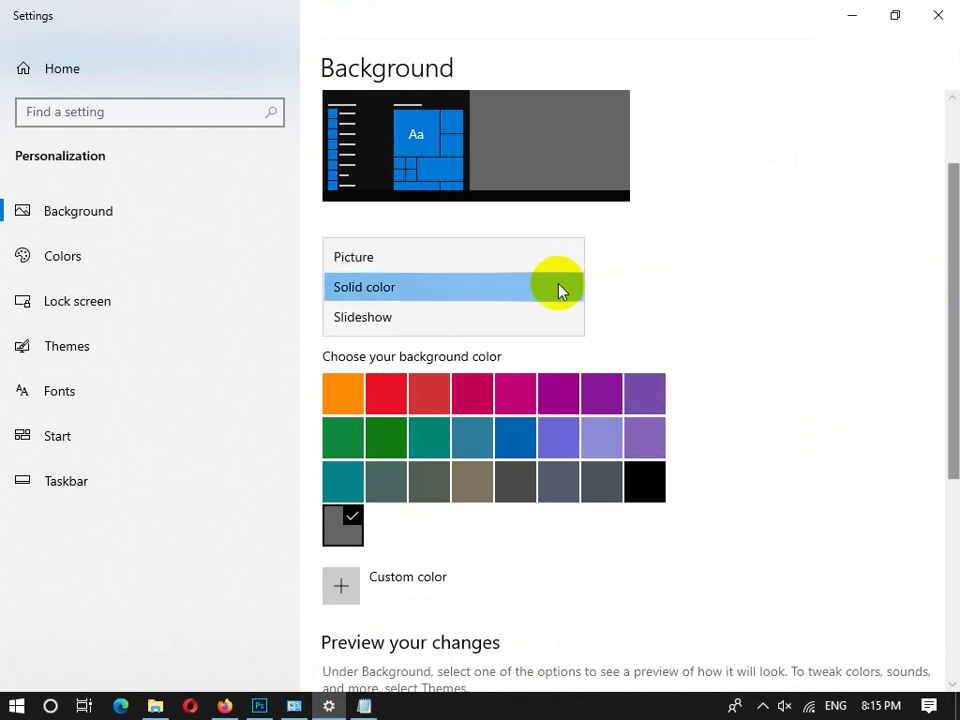
{"action": "left_click", "coordinate": [460, 318]}
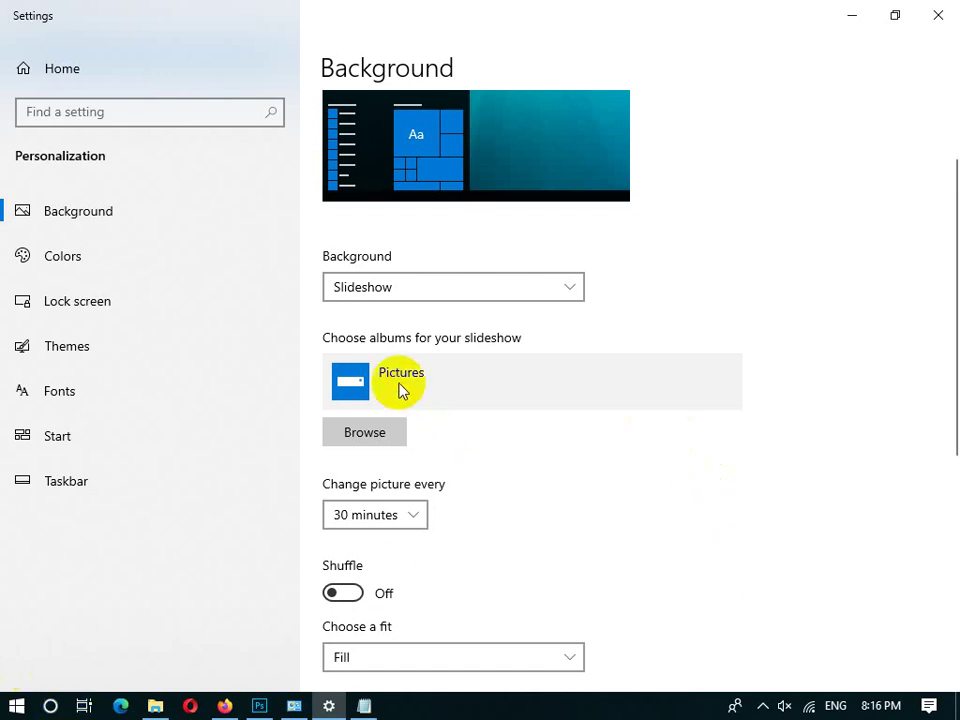
Open the folder selection for the slideshow album and dismiss it without choosing a folder.
{"action": "left_click_drag", "start_coordinate": [949, 296], "coordinate": [943, 268]}
{"action": "left_click", "coordinate": [370, 490]}
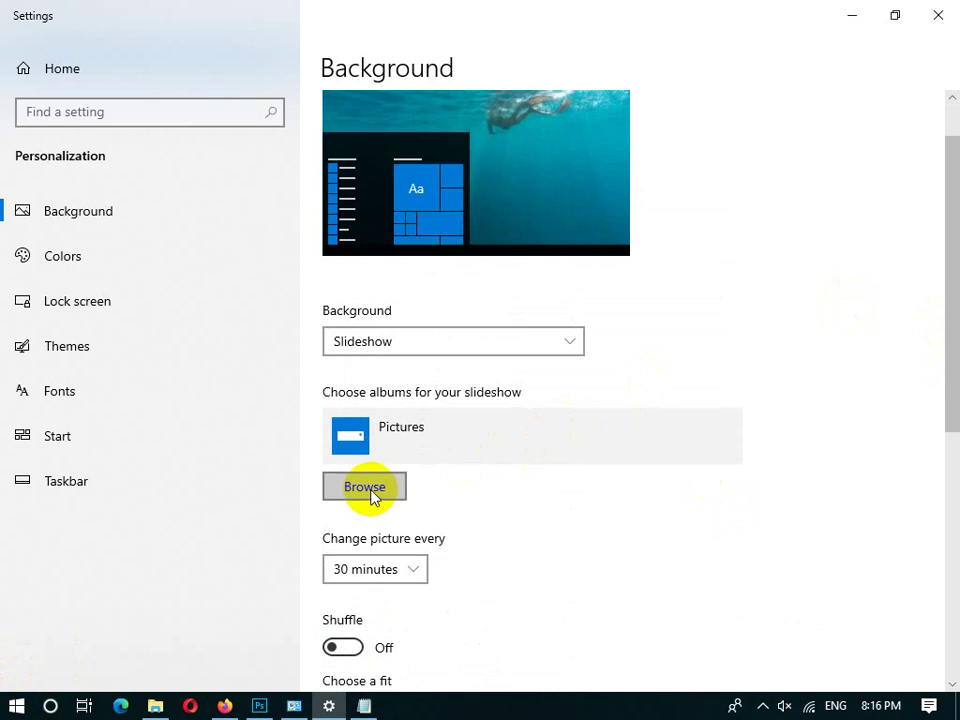
{"action": "key", "text": "Escape"}
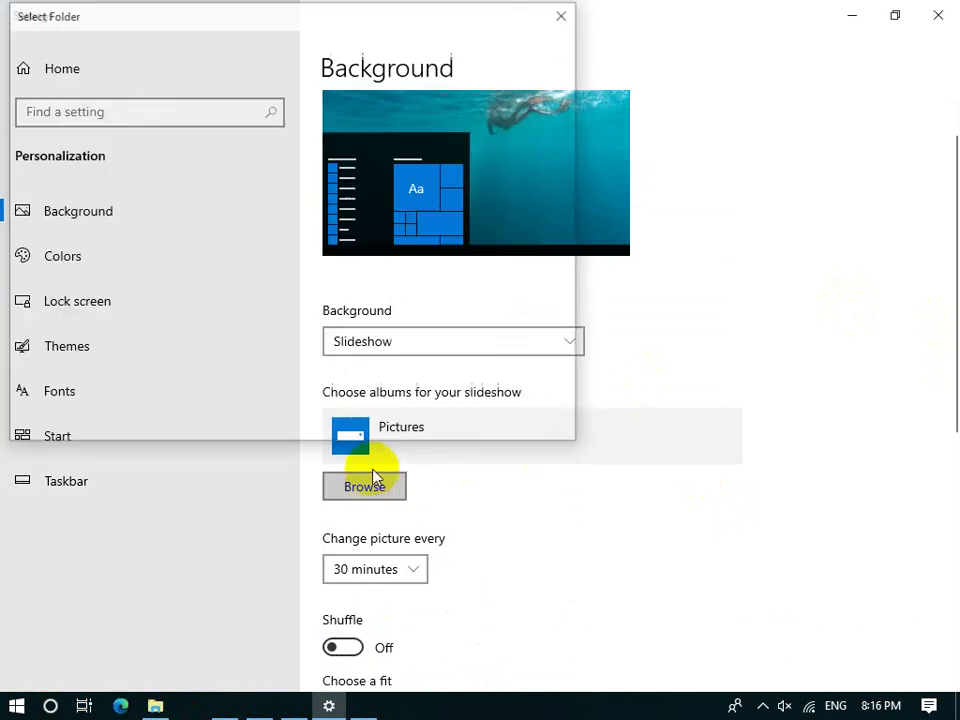
Open the folder selection for the slideshow album and go to Local Disk (D:).
{"action": "left_click", "coordinate": [366, 438]}
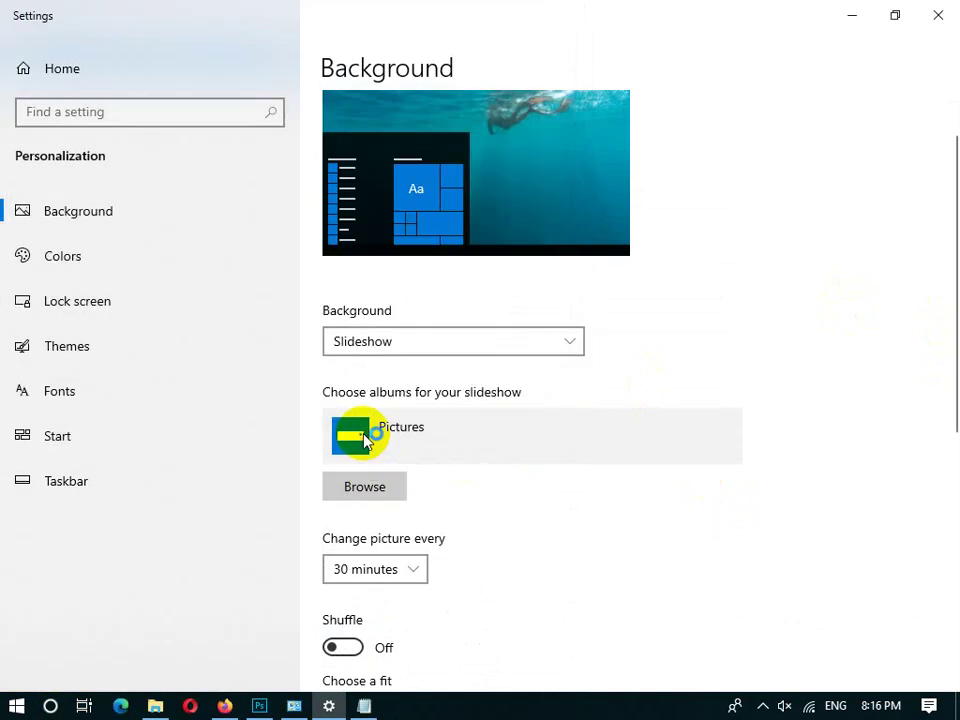
{"action": "left_click", "coordinate": [368, 488]}
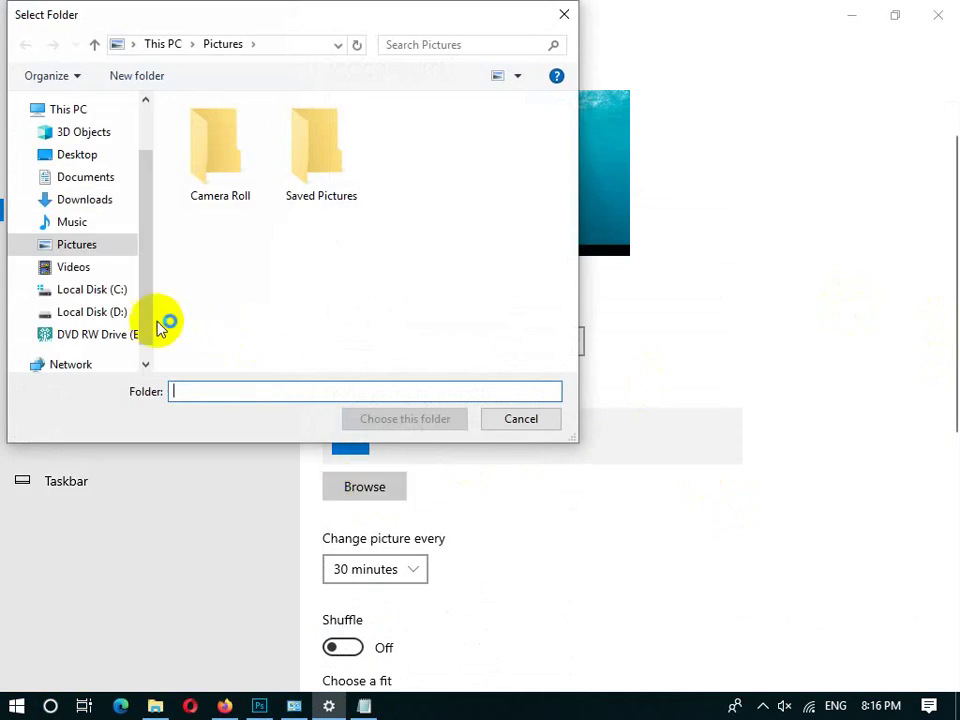
{"action": "left_click", "coordinate": [118, 314]}
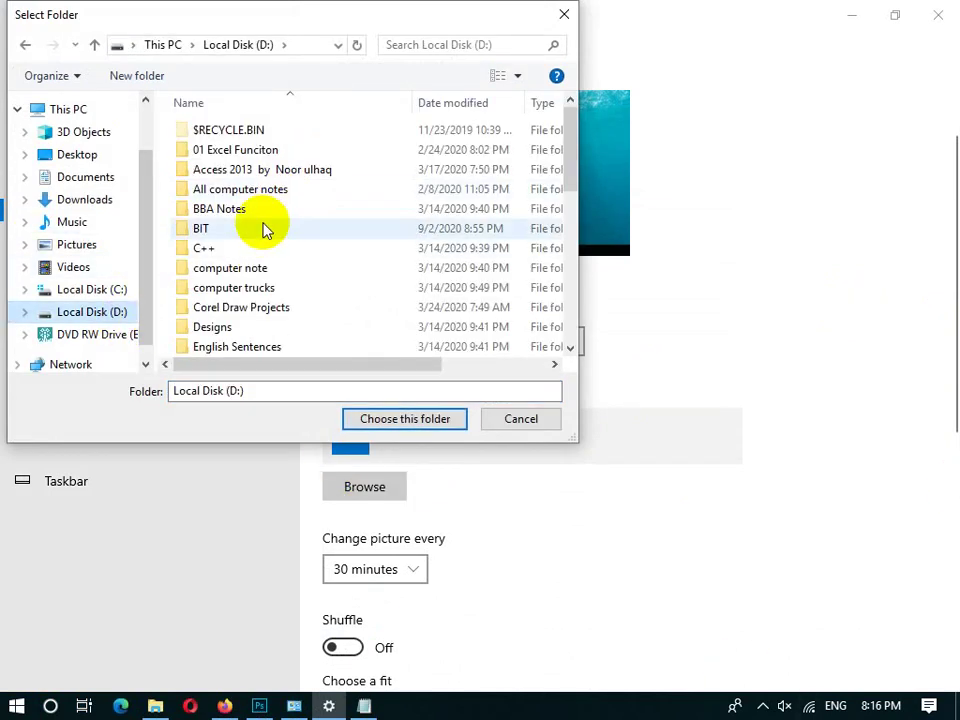
{"action": "double_click", "coordinate": [214, 330]}
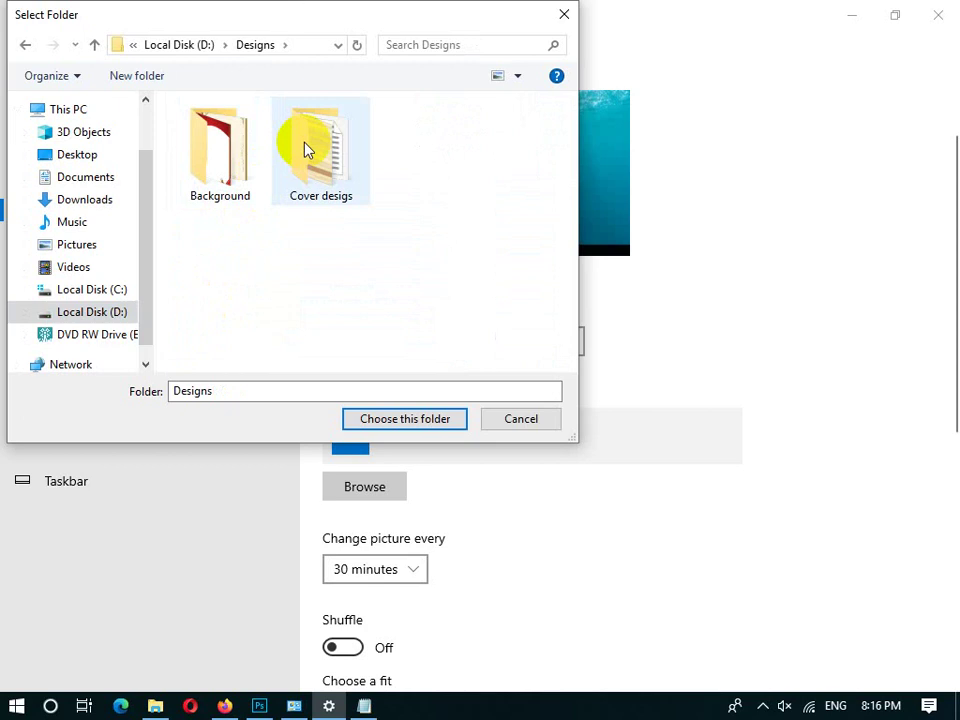
{"action": "double_click", "coordinate": [225, 165]}
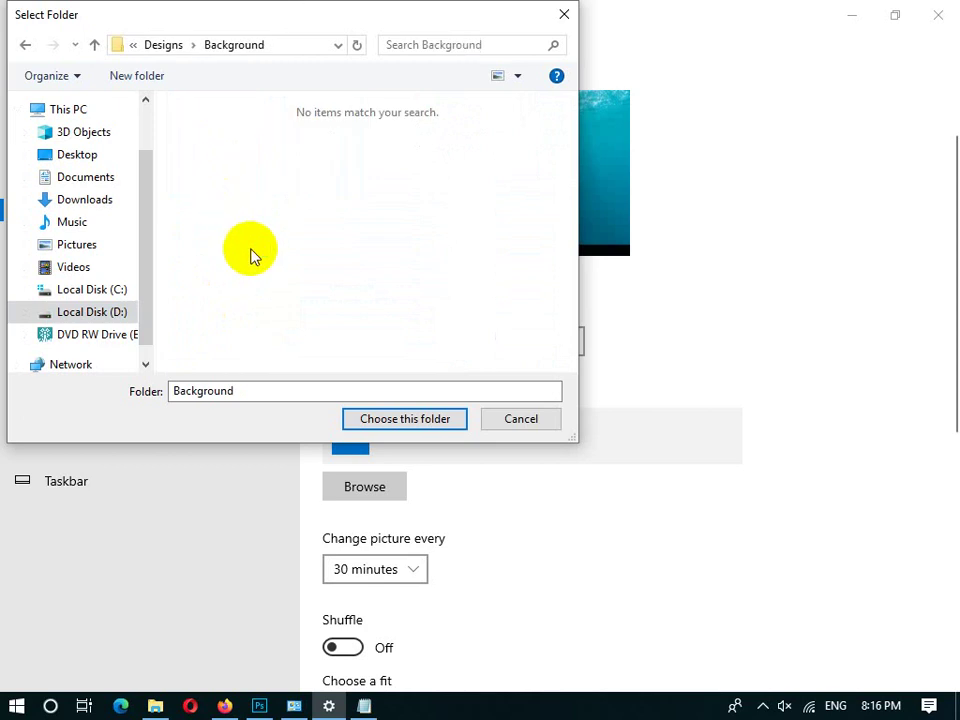
{"action": "left_click", "coordinate": [29, 44]}
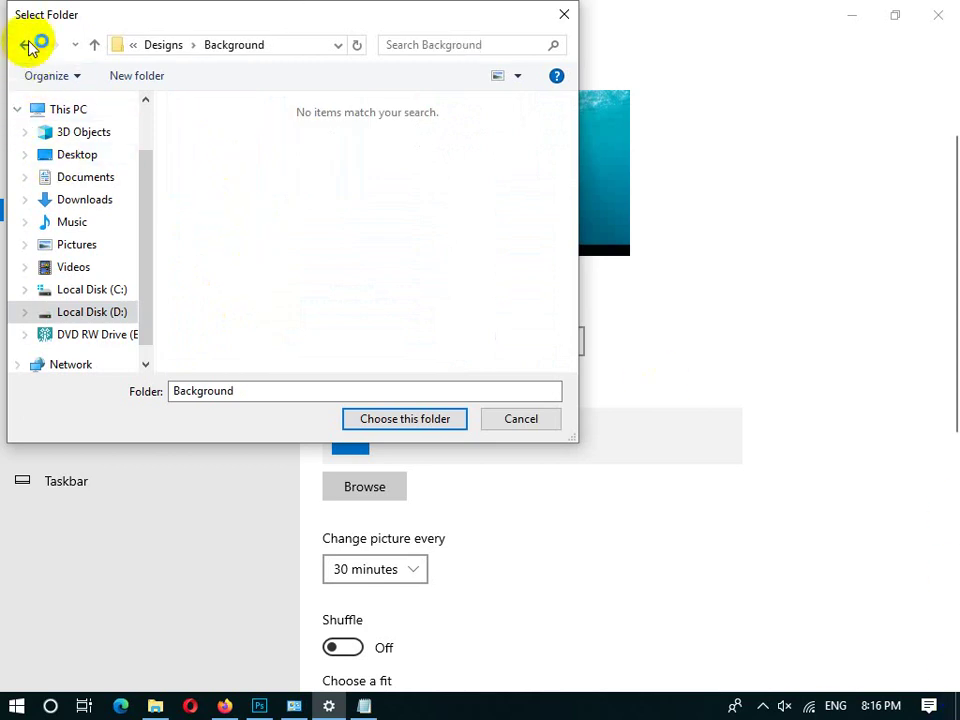
{"action": "left_click", "coordinate": [29, 44]}
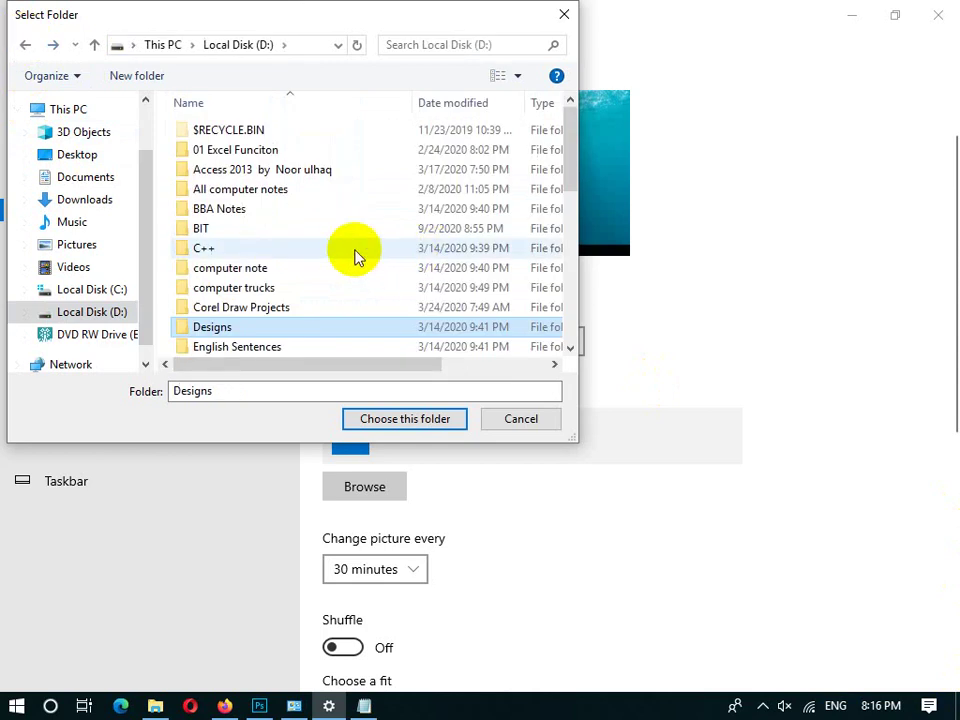
Choose the Facebook folder inside Pictures on drive D: as the slideshow album, and check the result on the desktop.
{"action": "key", "text": "p"}
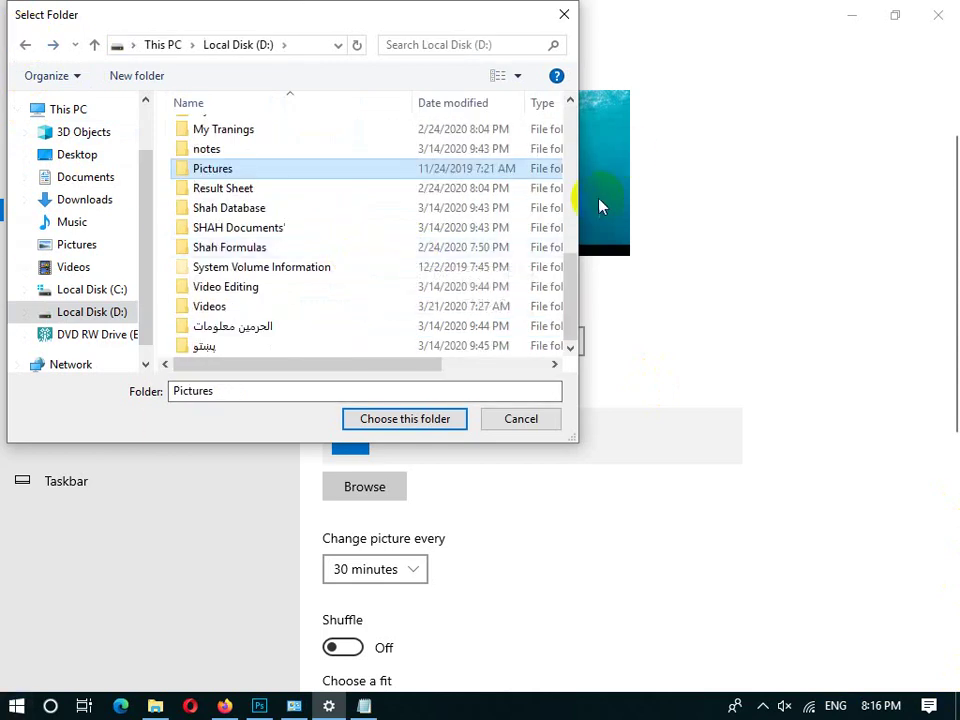
{"action": "double_click", "coordinate": [209, 170]}
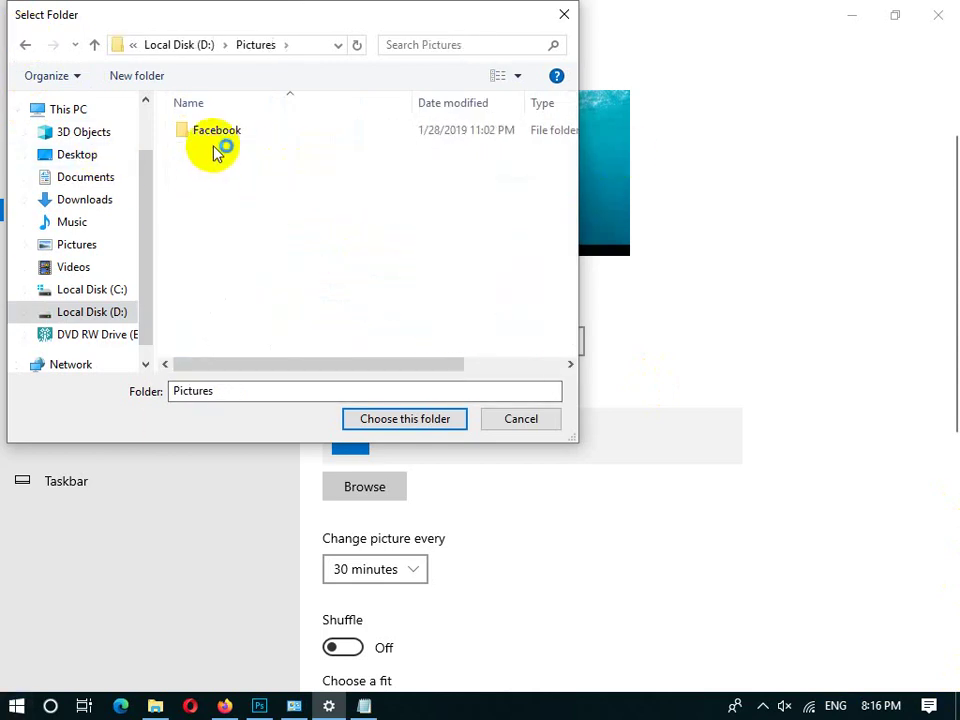
{"action": "double_click", "coordinate": [218, 150]}
{"action": "left_click", "coordinate": [316, 388]}
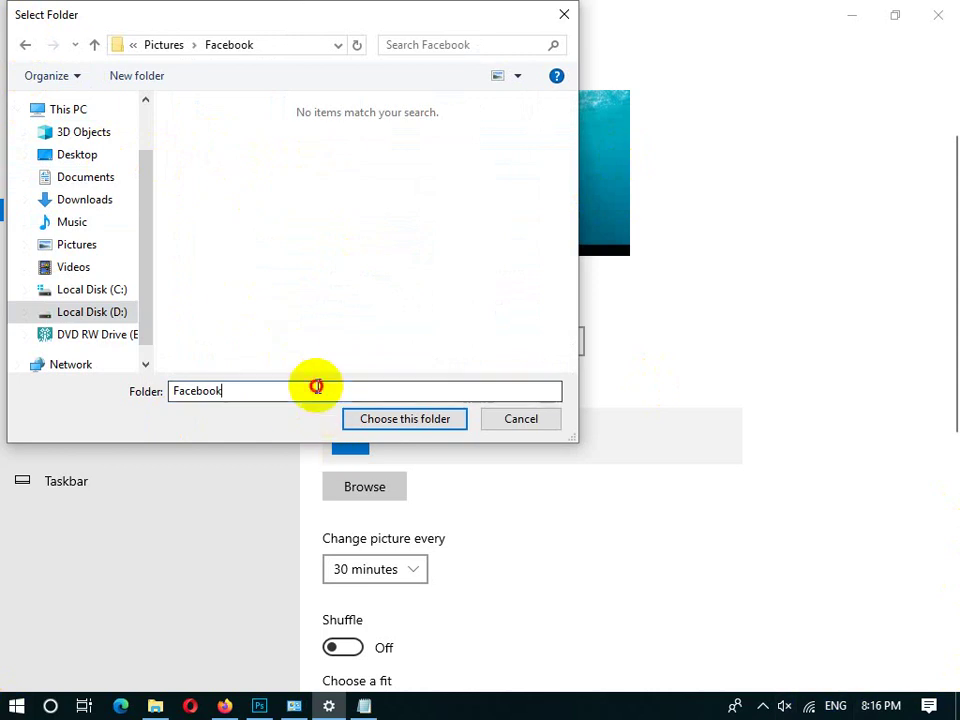
{"action": "left_click", "coordinate": [25, 45]}
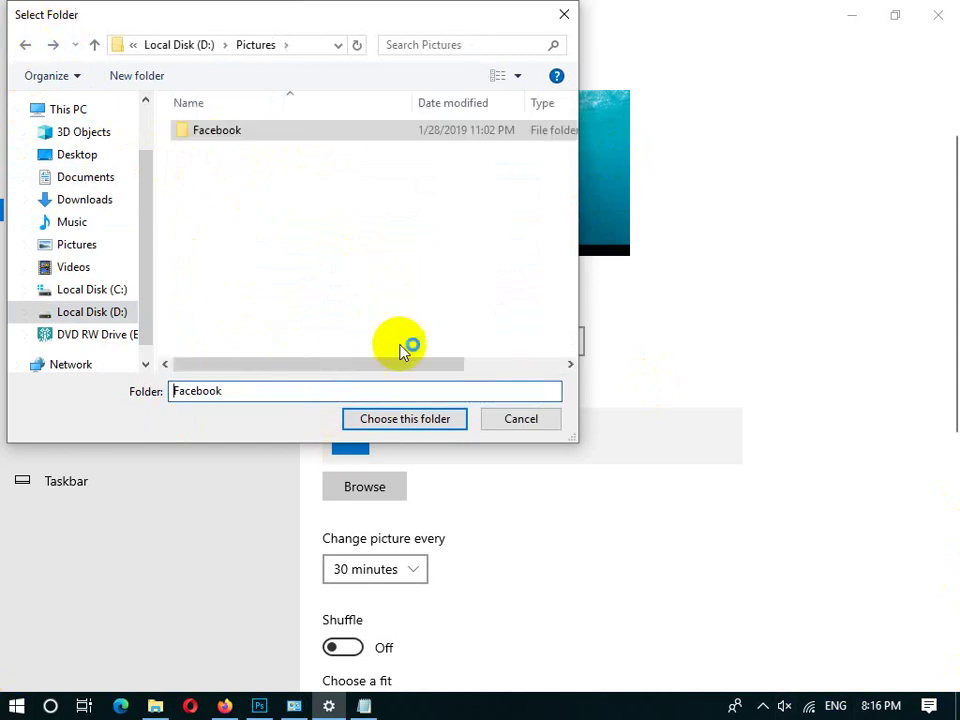
{"action": "left_click", "coordinate": [415, 419]}
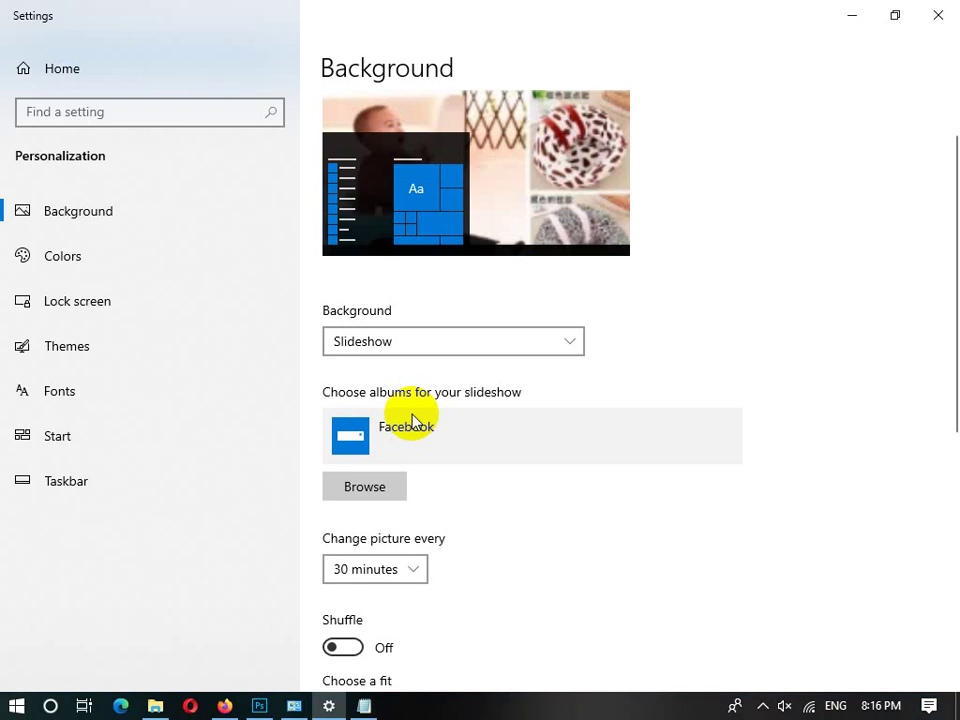
{"action": "key", "text": "super+d"}
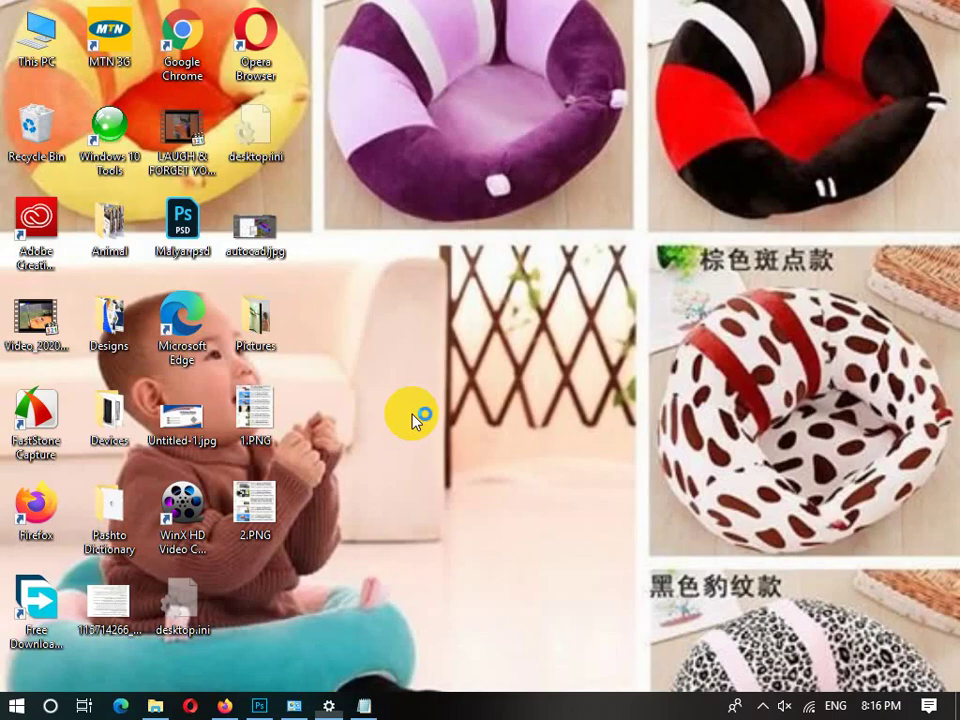
{"action": "key", "text": "super+d"}
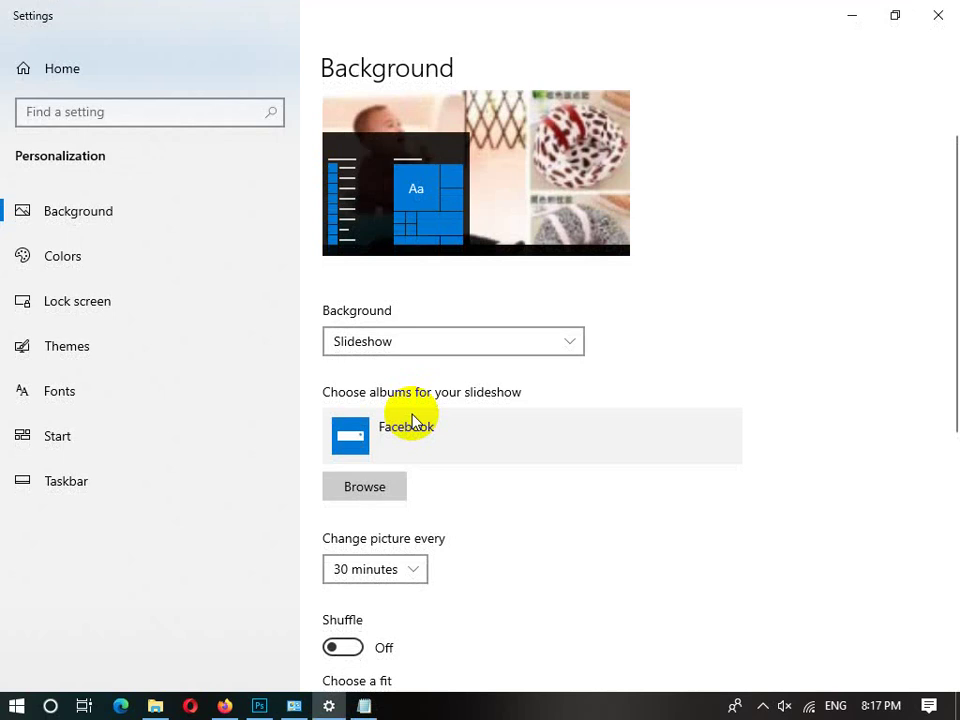
Review the available intervals for changing the slideshow picture, keeping 30 minutes.
{"action": "left_click_drag", "start_coordinate": [947, 182], "coordinate": [943, 268]}
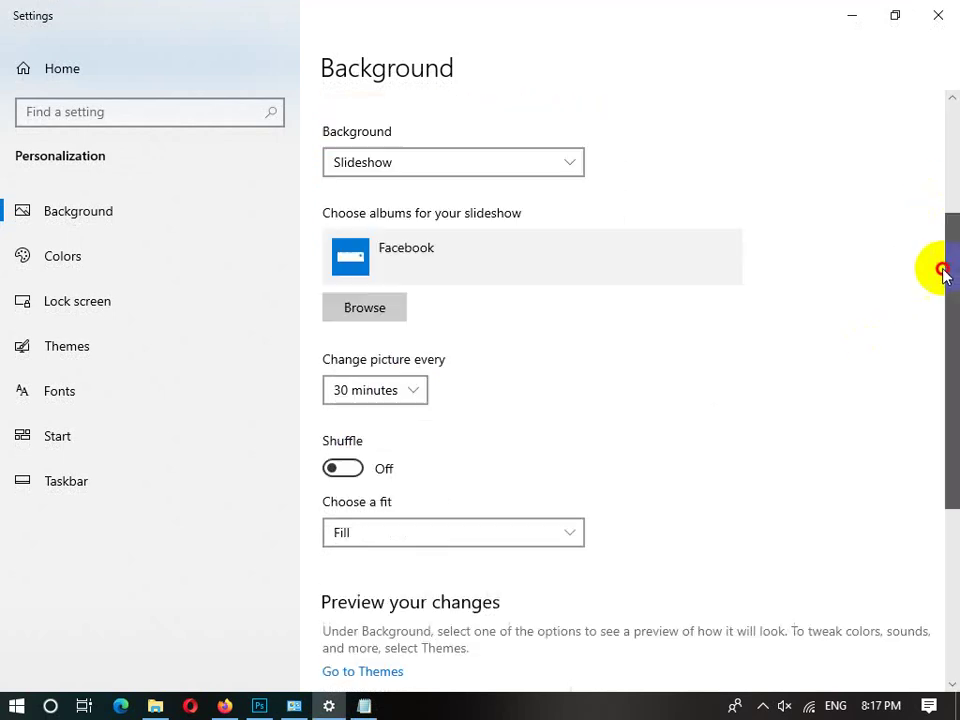
{"action": "left_click", "coordinate": [381, 327]}
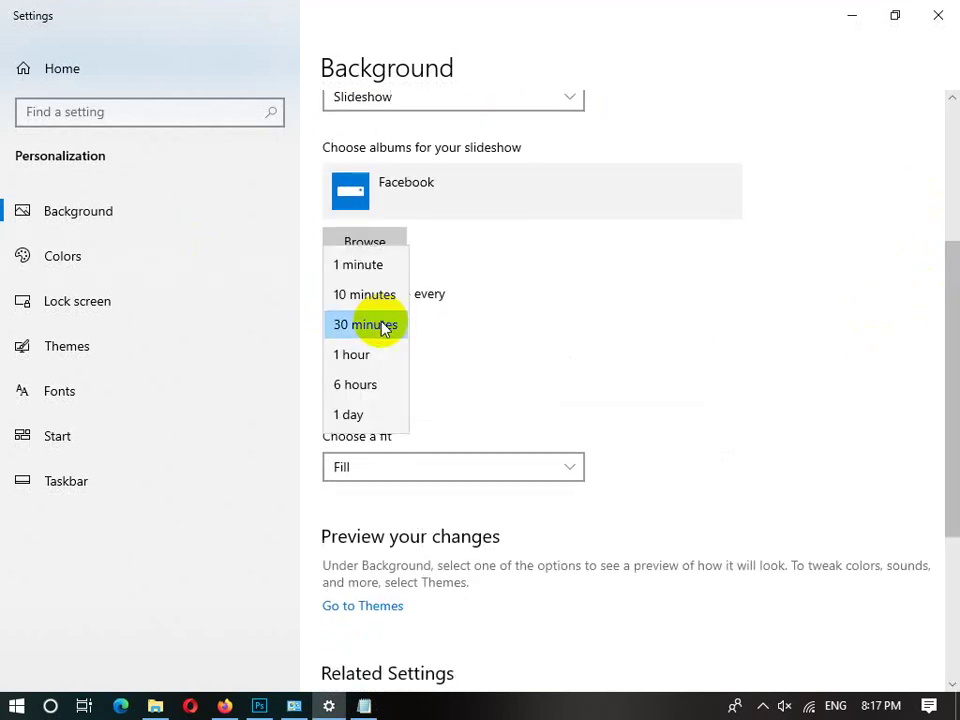
{"action": "left_click", "coordinate": [381, 327]}
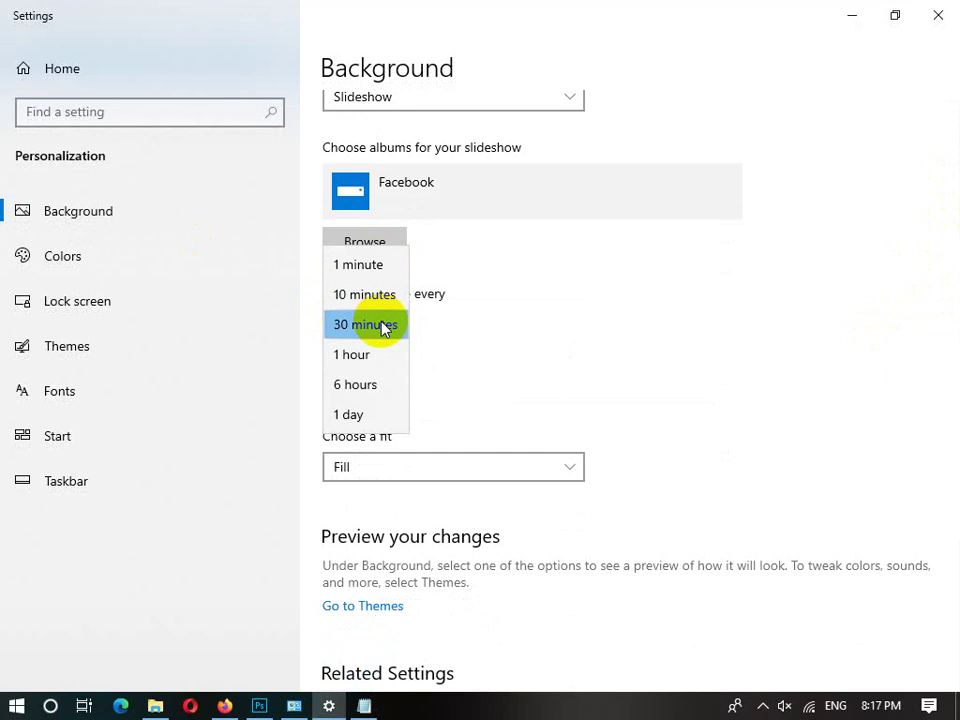
{"action": "left_click", "coordinate": [381, 327]}
{"action": "left_click", "coordinate": [381, 327]}
{"action": "left_click", "coordinate": [677, 484]}
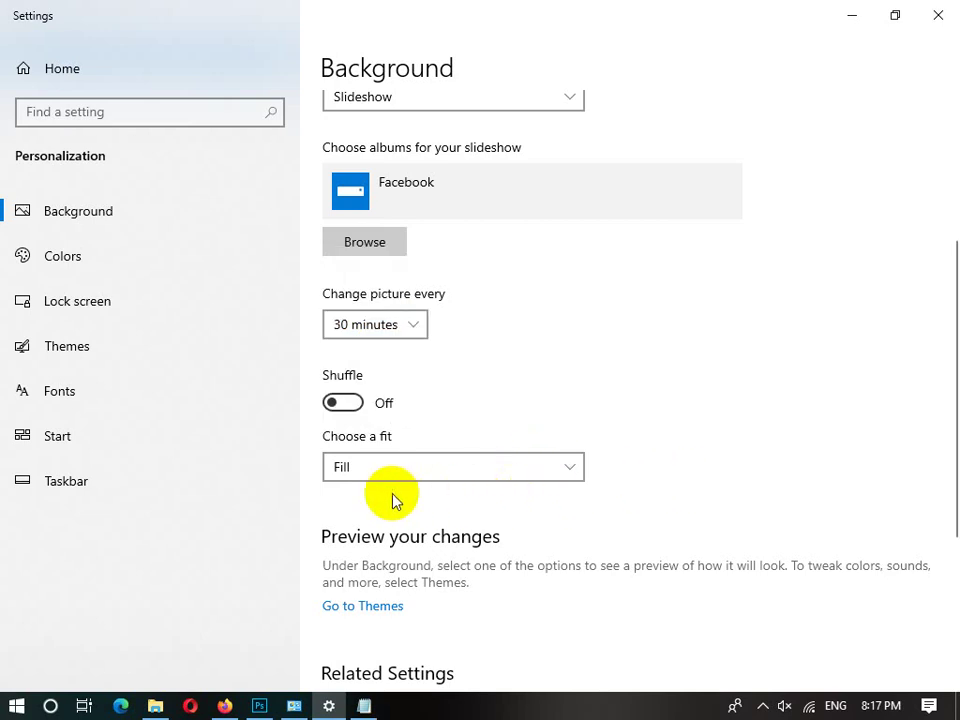
Check the current slideshow picture on the desktop, and return to the Shuffle option in the background settings.
{"action": "left_click_drag", "start_coordinate": [948, 322], "coordinate": [928, 312]}
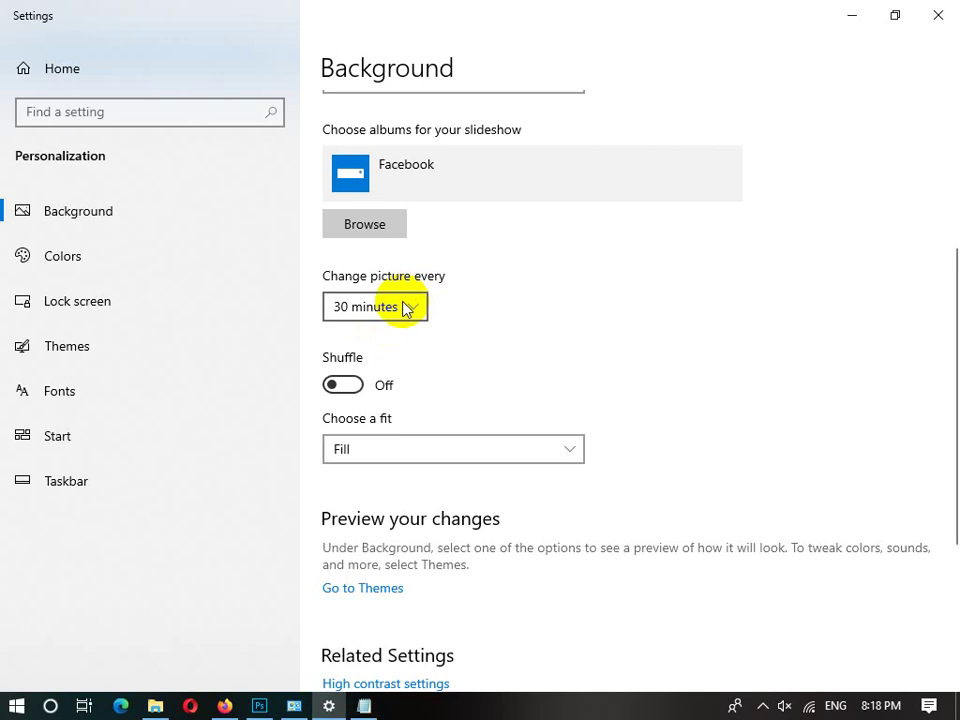
{"action": "left_click", "coordinate": [346, 390]}
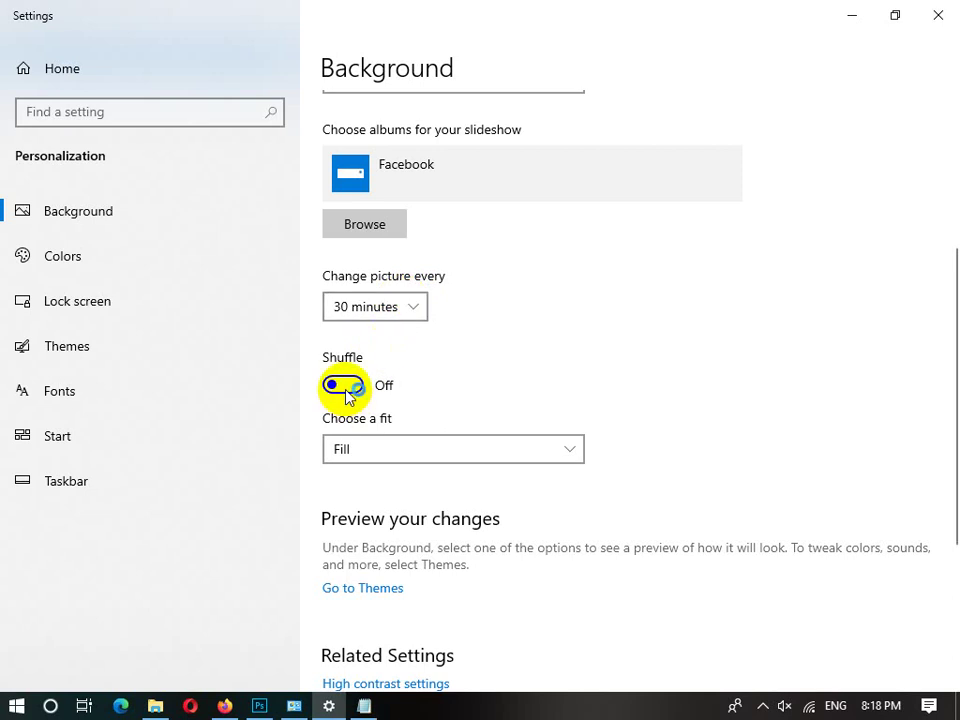
{"action": "left_click", "coordinate": [846, 12]}
{"action": "left_click", "coordinate": [851, 10]}
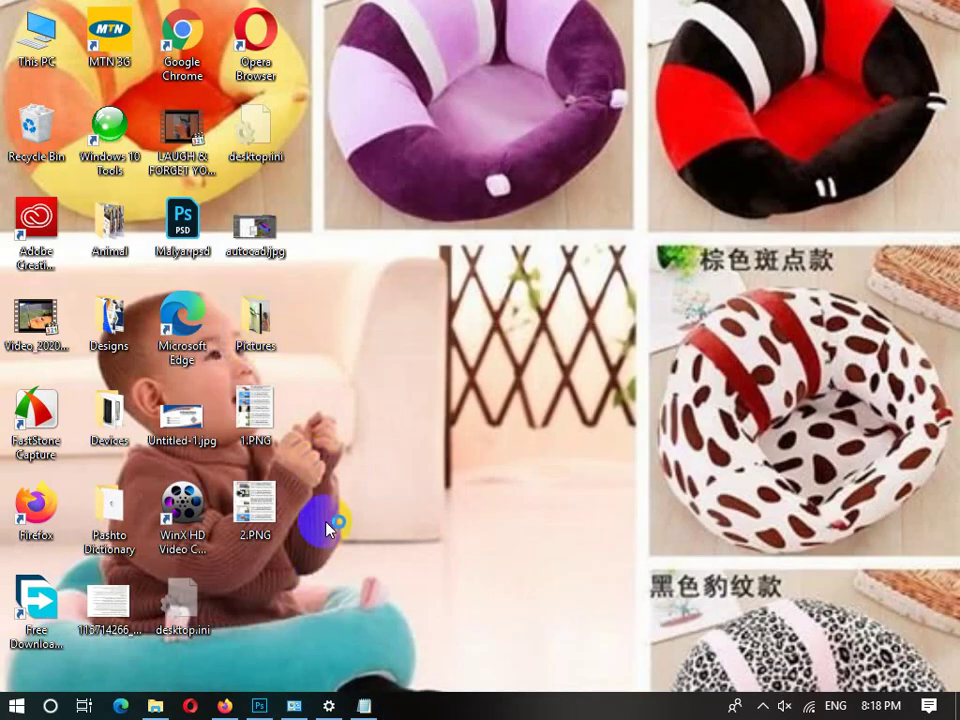
{"action": "left_click", "coordinate": [332, 705]}
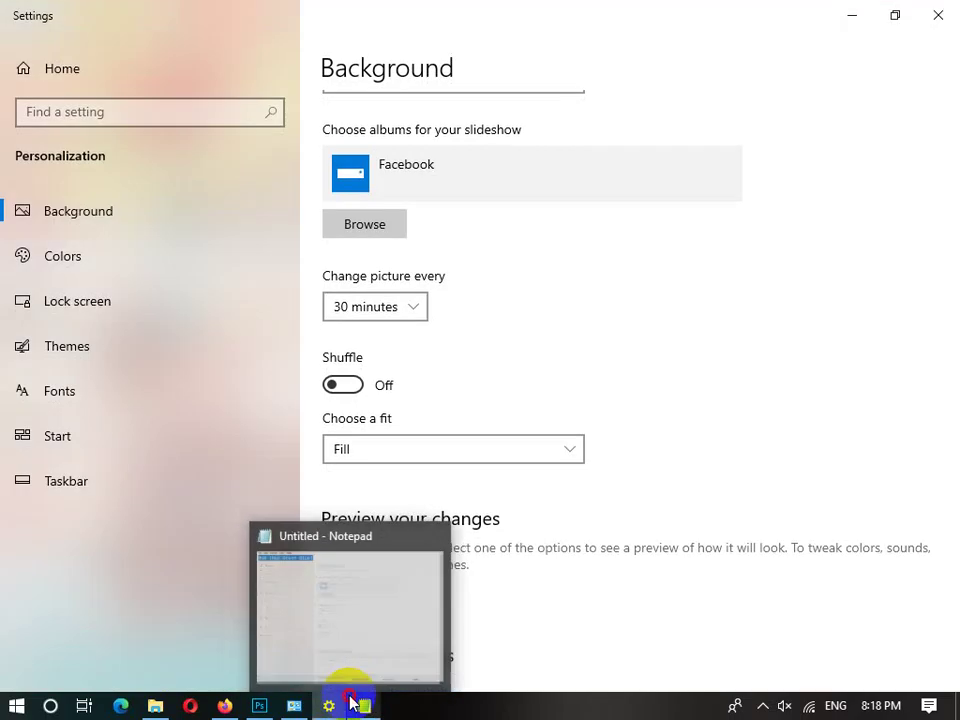
{"action": "left_click", "coordinate": [352, 703]}
{"action": "left_click", "coordinate": [334, 706]}
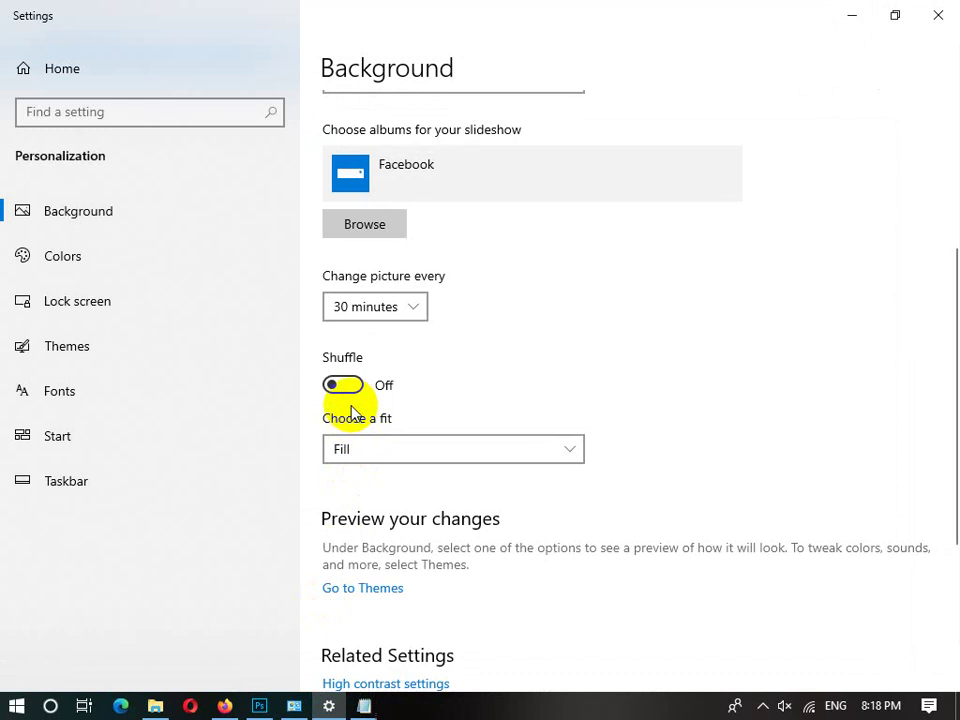
Switch to File Explorer and open the Facebook folder inside Pictures on drive D:.
{"action": "left_click", "coordinate": [152, 706]}
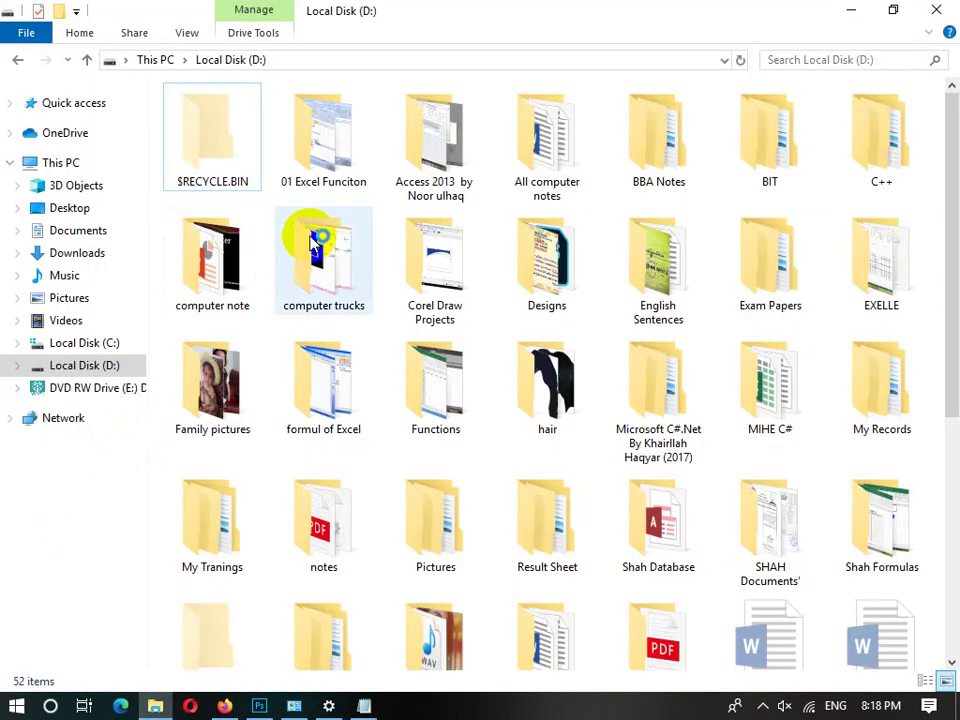
{"action": "left_click", "coordinate": [247, 362]}
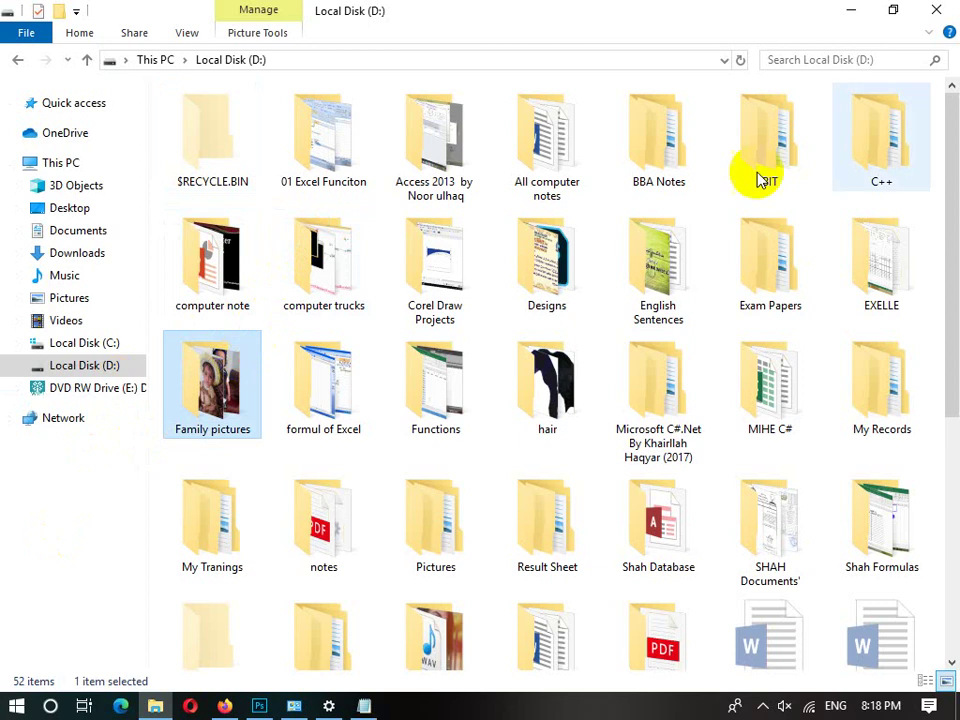
{"action": "key", "text": "p"}
{"action": "double_click", "coordinate": [394, 500]}
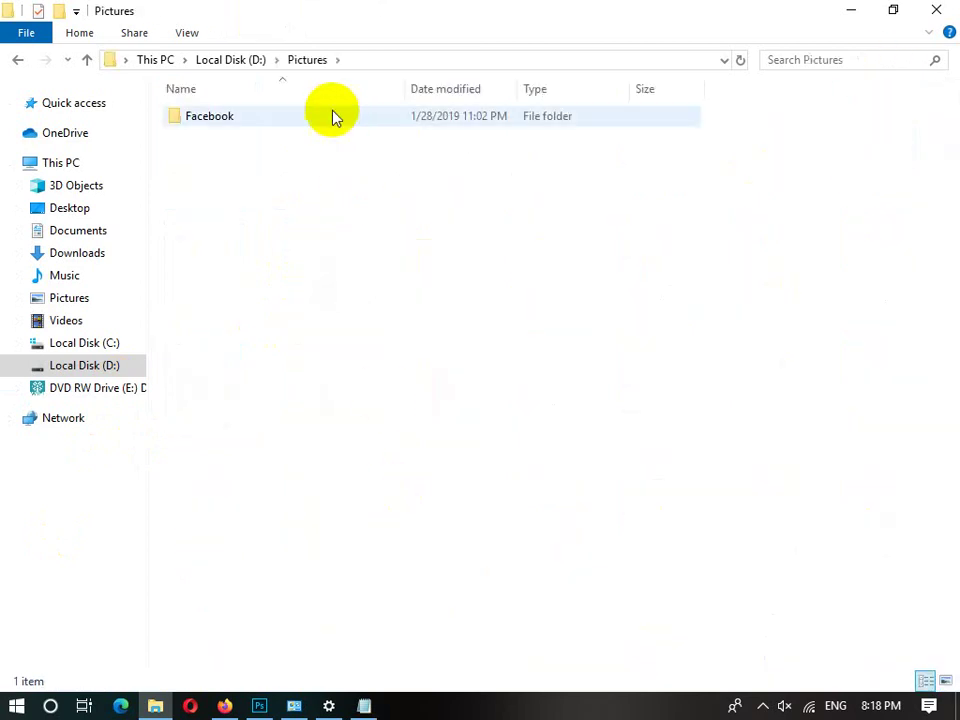
{"action": "double_click", "coordinate": [274, 116]}
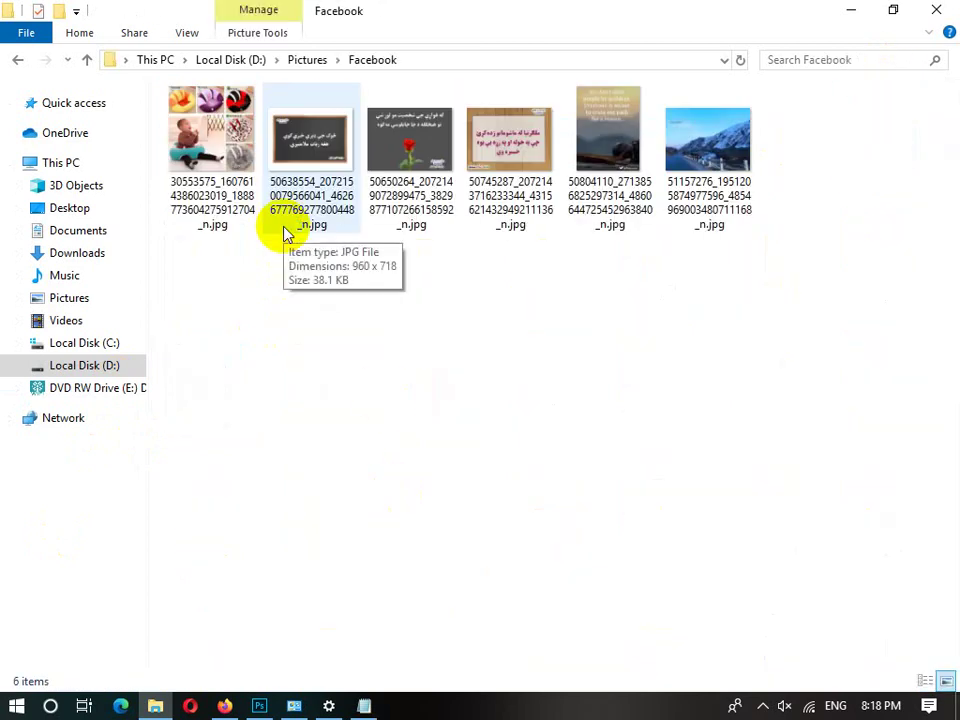
Examine the order of the pictures in the Facebook folder against the Shuffle option, and return to Settings.
{"action": "key", "text": "Right"}
{"action": "key", "text": "Right"}
{"action": "key", "text": "Right"}
{"action": "key", "text": "Right"}
{"action": "key", "text": "Right"}
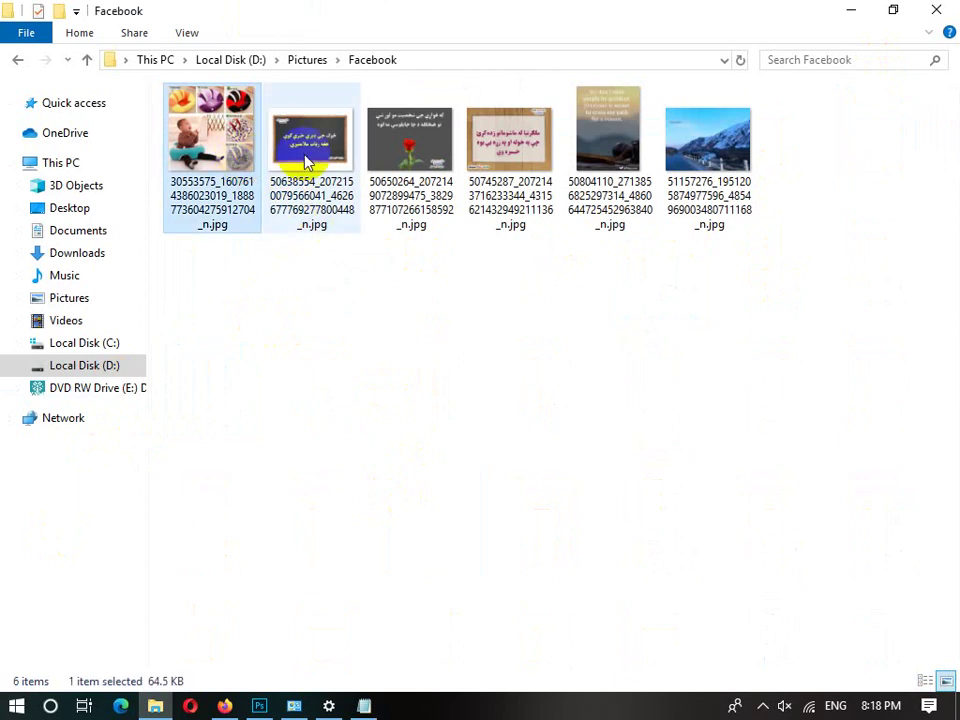
{"action": "left_click", "coordinate": [848, 10]}
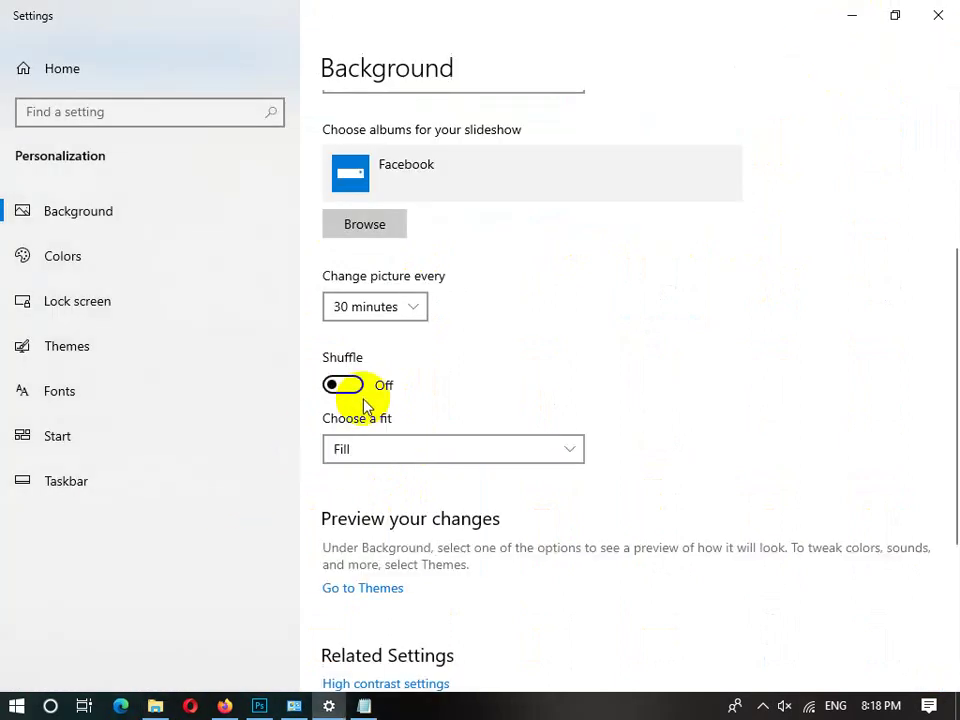
{"action": "left_click", "coordinate": [157, 707]}
{"action": "left_click", "coordinate": [223, 154]}
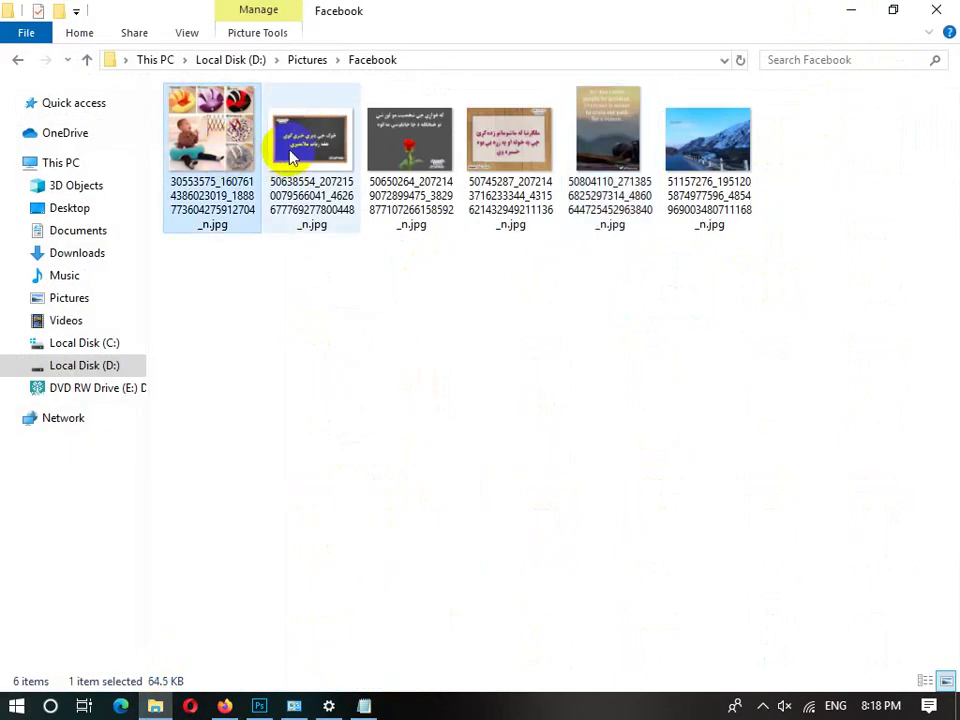
{"action": "left_click", "coordinate": [852, 10]}
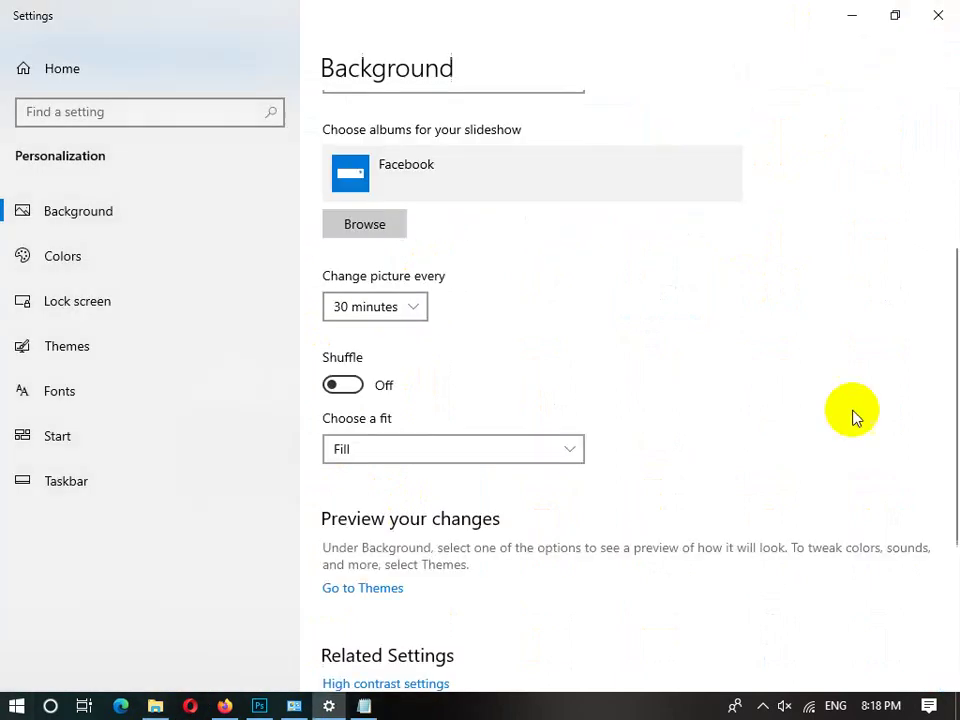
Select Fill as the fit for the slideshow pictures and check it on the desktop.
{"action": "left_click", "coordinate": [579, 454]}
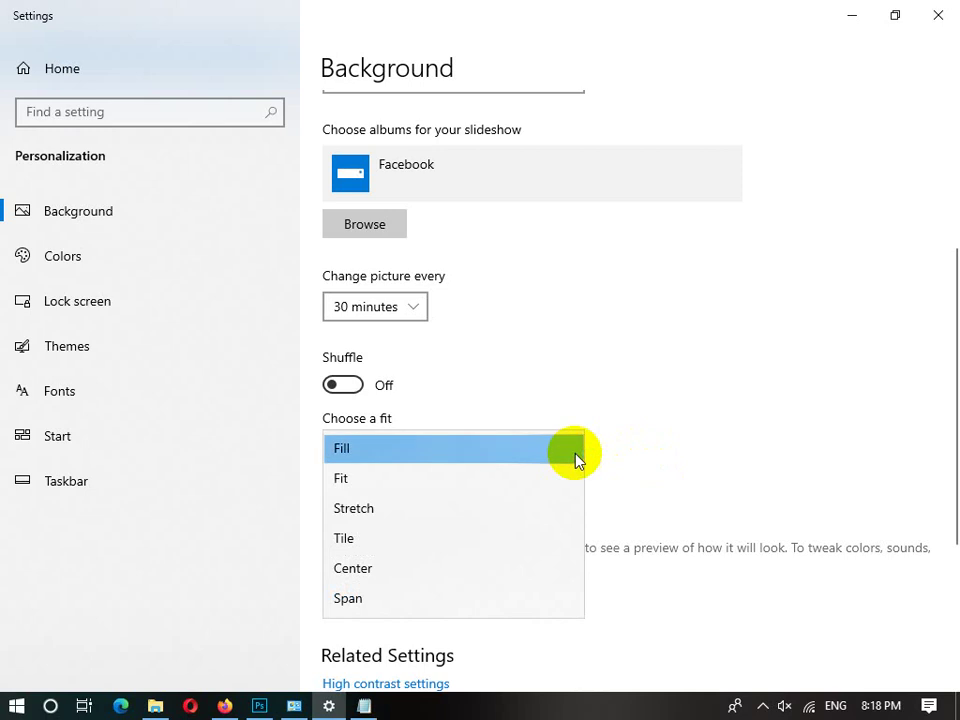
{"action": "left_click", "coordinate": [396, 447]}
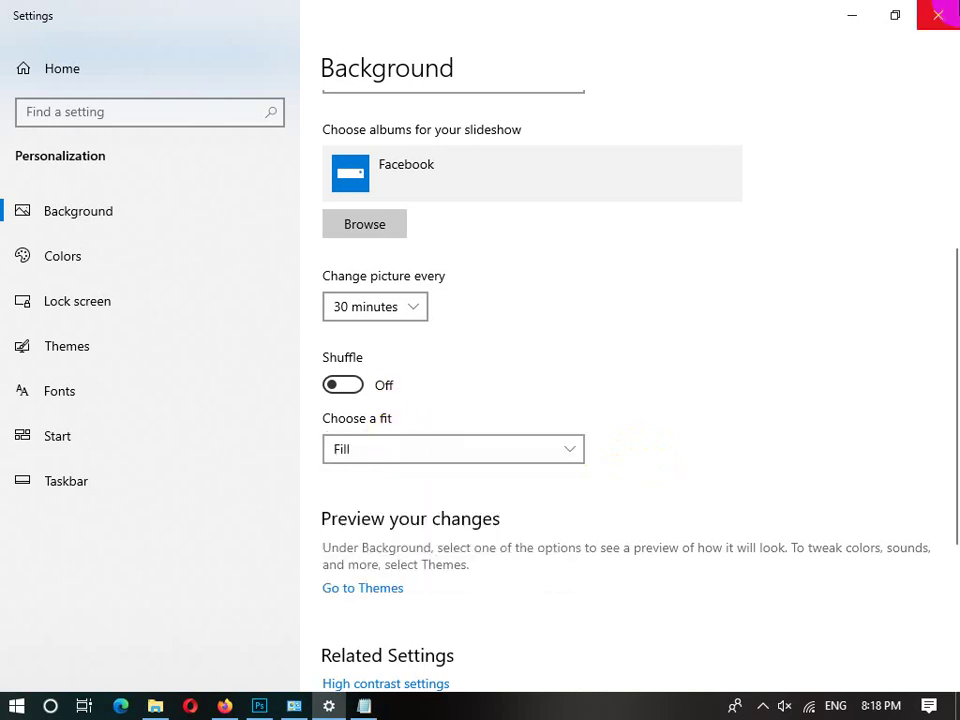
{"action": "left_click", "coordinate": [852, 14]}
{"action": "left_click", "coordinate": [858, 18]}
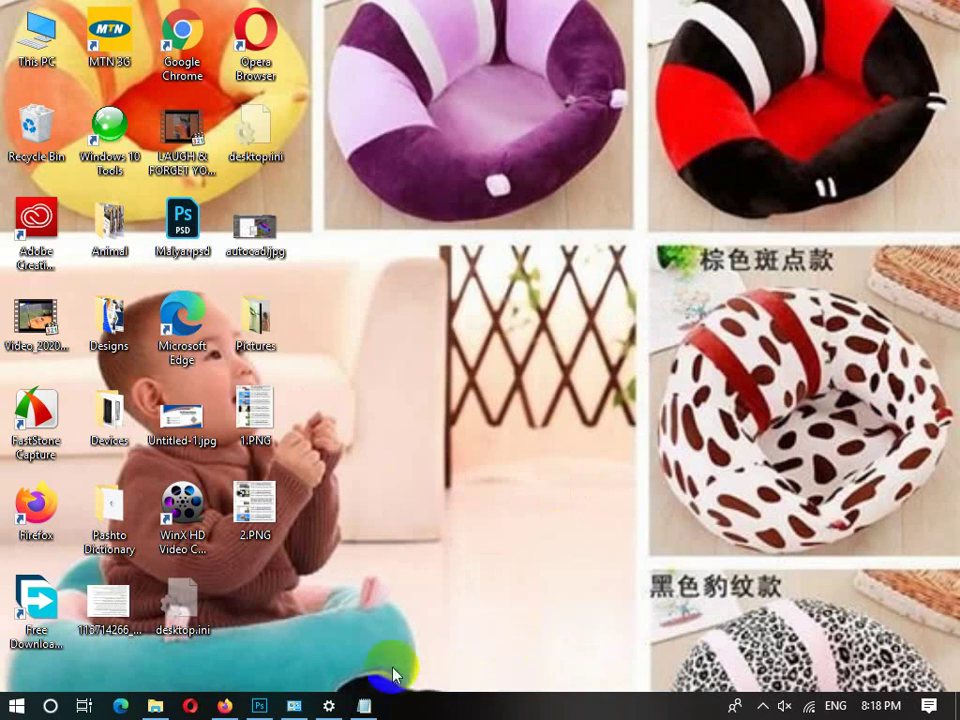
Return to Settings, switch the slideshow fit to Fit, and check the picture on the desktop.
{"action": "left_click", "coordinate": [339, 705]}
{"action": "left_click", "coordinate": [413, 456]}
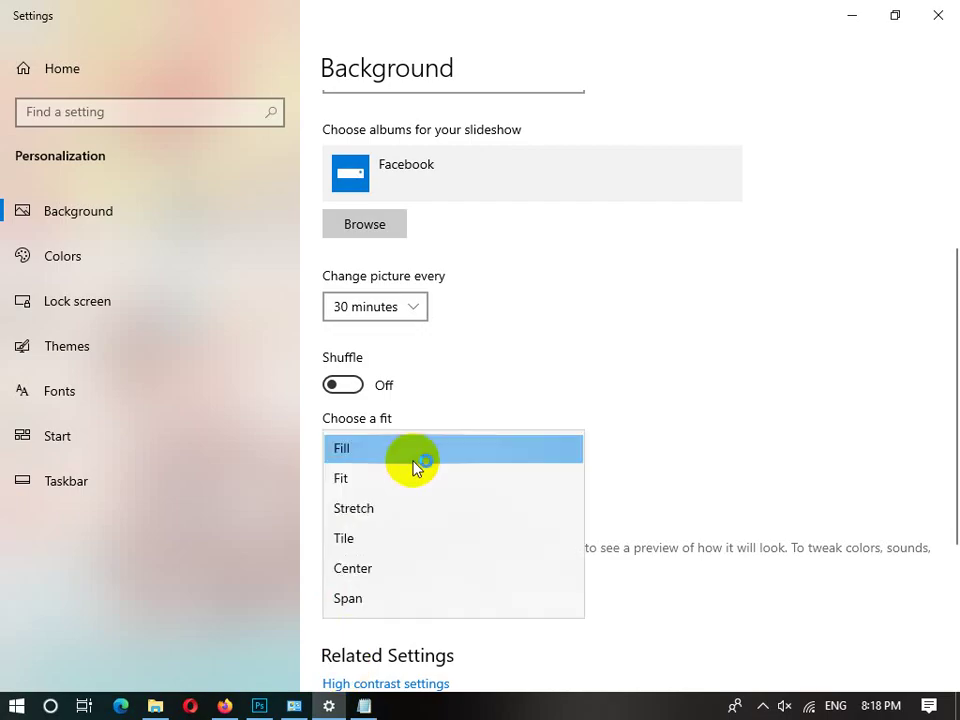
{"action": "left_click", "coordinate": [393, 480]}
{"action": "left_click", "coordinate": [329, 706]}
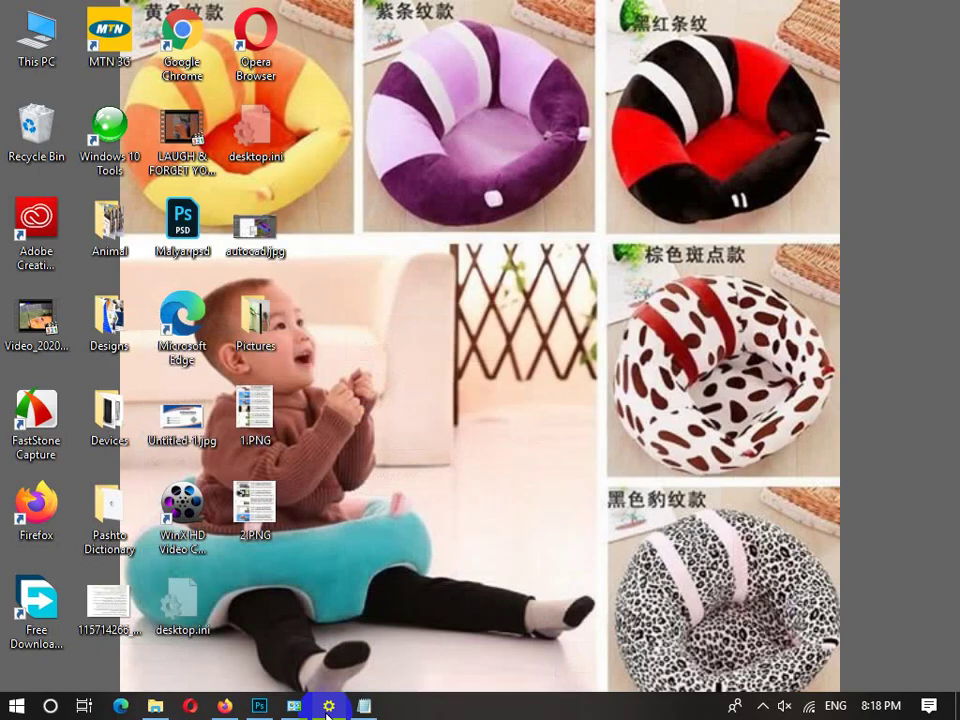
Switch the slideshow fit back to Fill and compare the picture on the desktop.
{"action": "left_click", "coordinate": [329, 707]}
{"action": "left_click", "coordinate": [422, 454]}
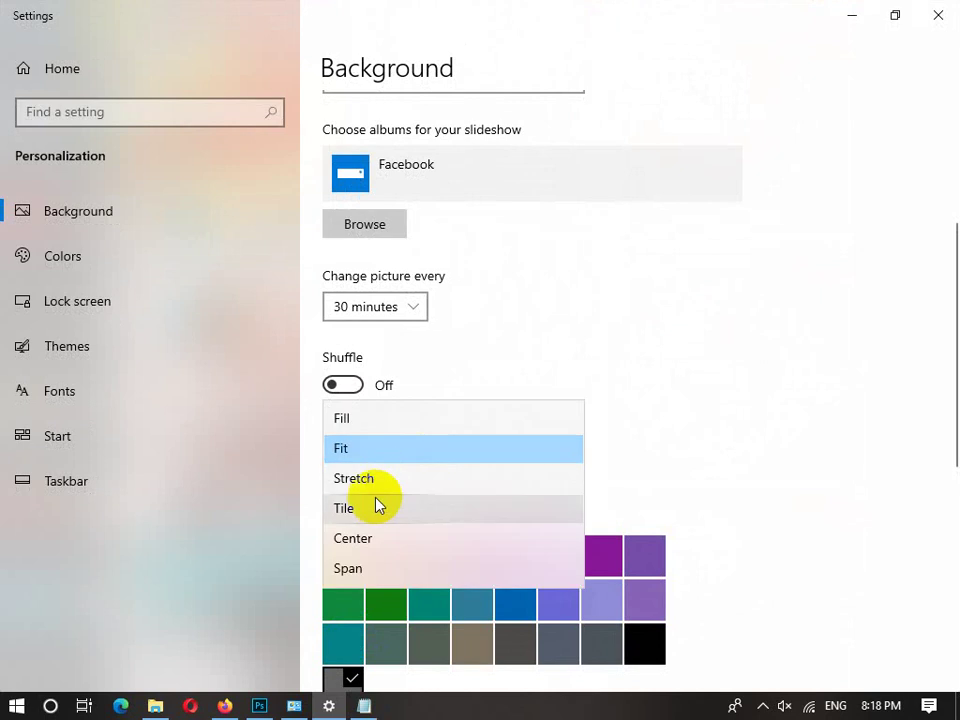
{"action": "left_click", "coordinate": [345, 418]}
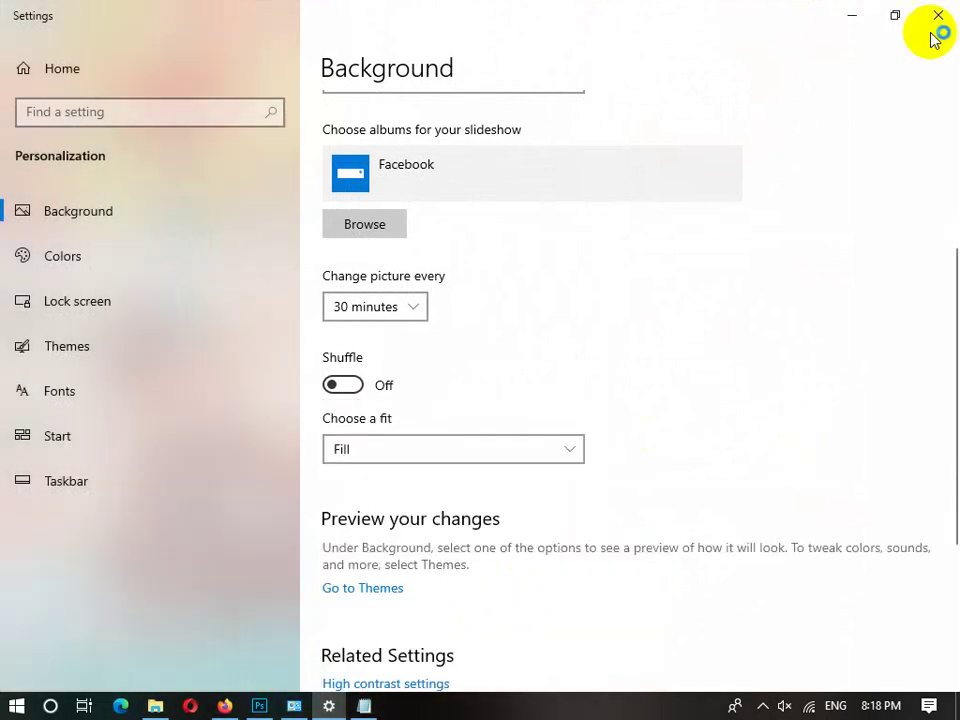
{"action": "left_click", "coordinate": [329, 706]}
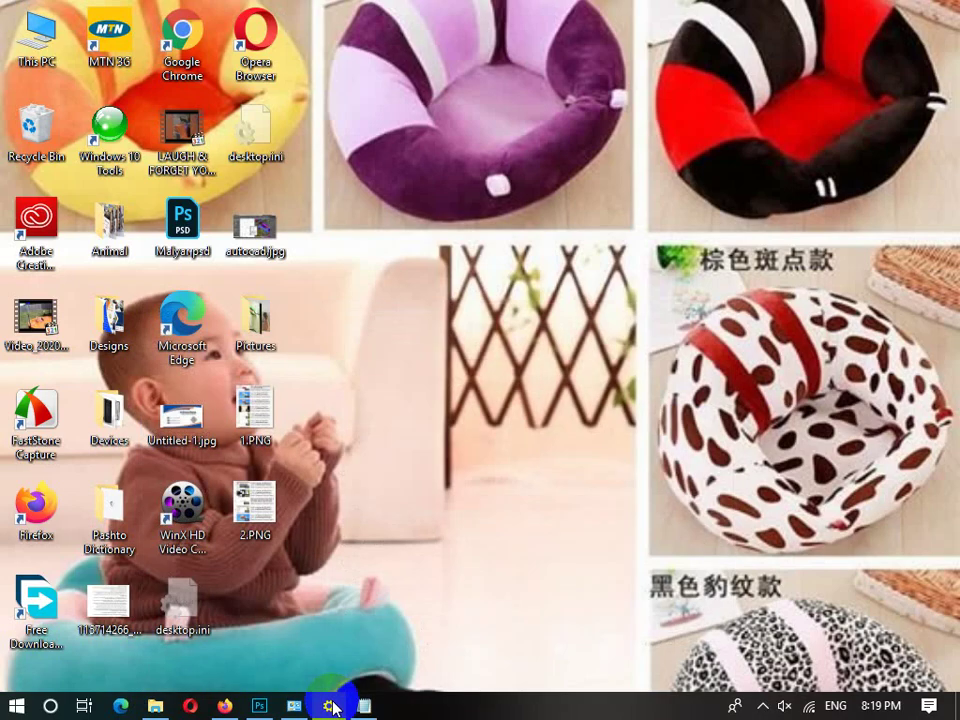
Select Fit again for the slideshow pictures, check it on the desktop, and return to the background settings.
{"action": "left_click", "coordinate": [329, 706]}
{"action": "left_click", "coordinate": [414, 452]}
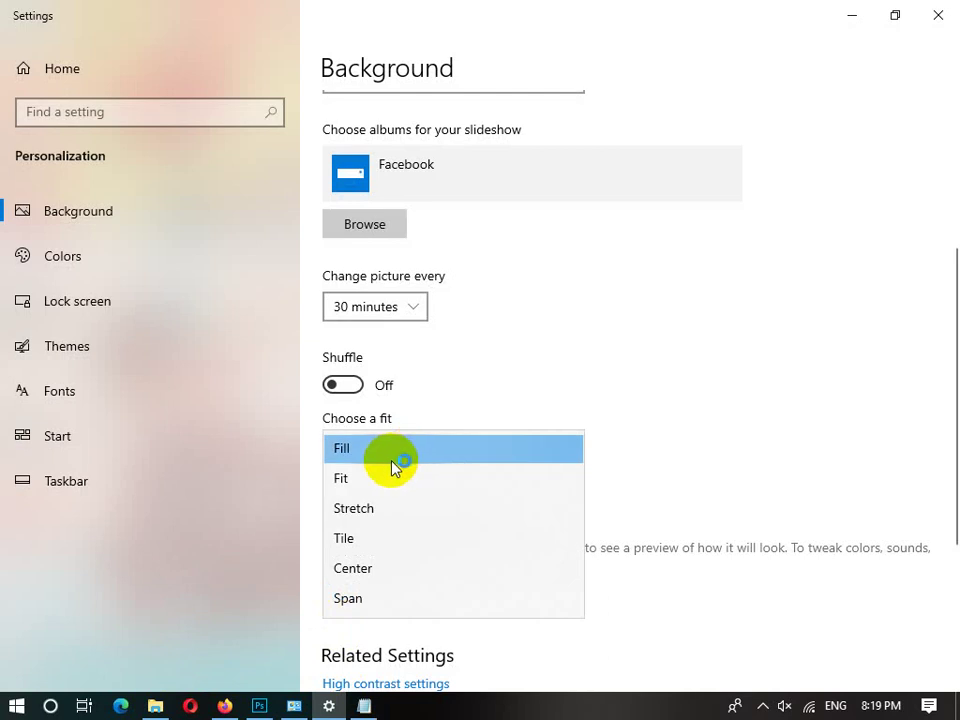
{"action": "left_click", "coordinate": [378, 480]}
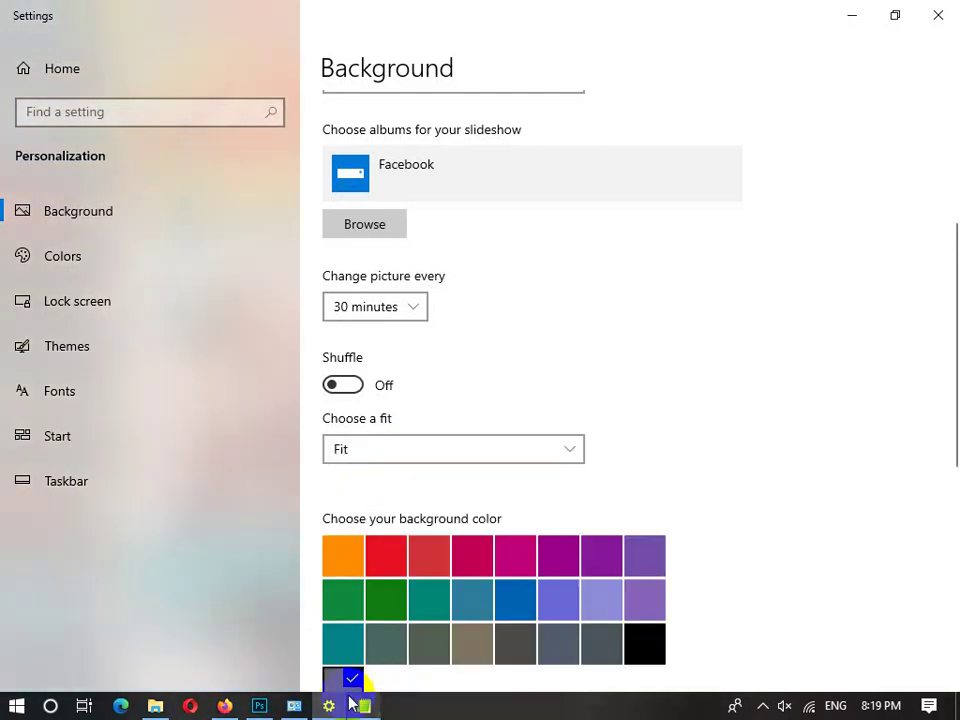
{"action": "left_click", "coordinate": [331, 706]}
{"action": "left_click", "coordinate": [331, 706]}
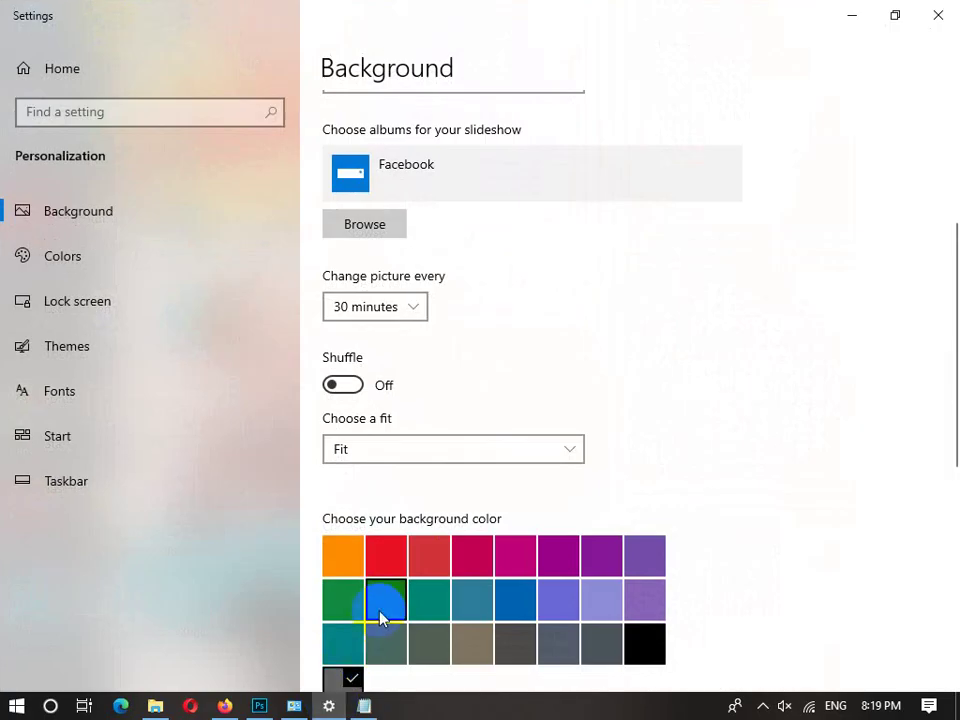
Choose red as the background color around the fitted picture and check it on the desktop.
{"action": "left_click", "coordinate": [390, 591]}
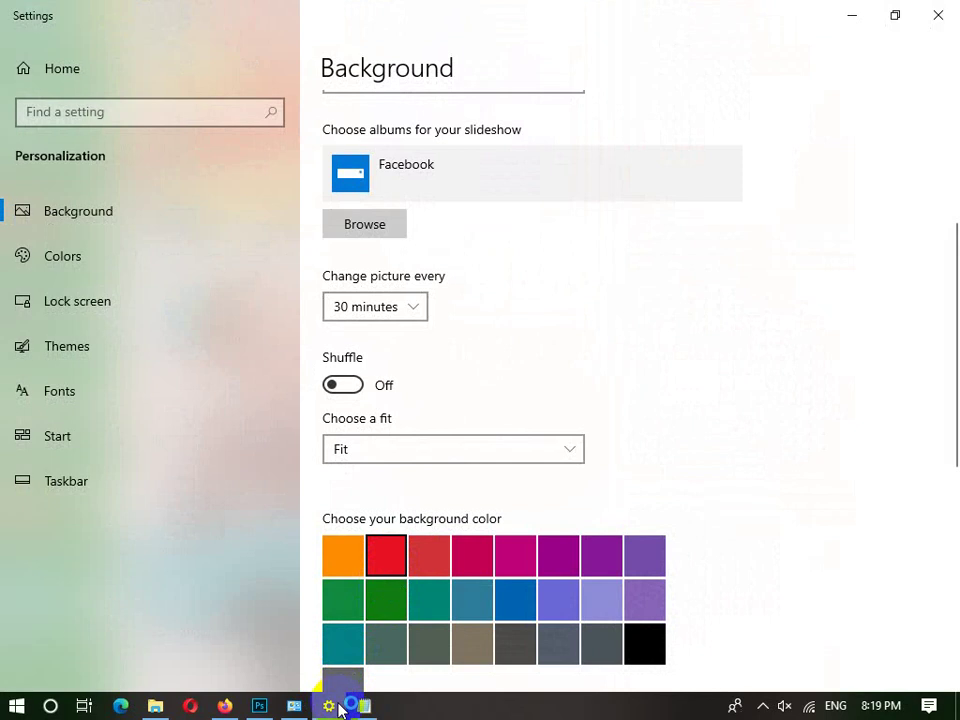
{"action": "left_click", "coordinate": [331, 706]}
{"action": "left_click", "coordinate": [341, 708]}
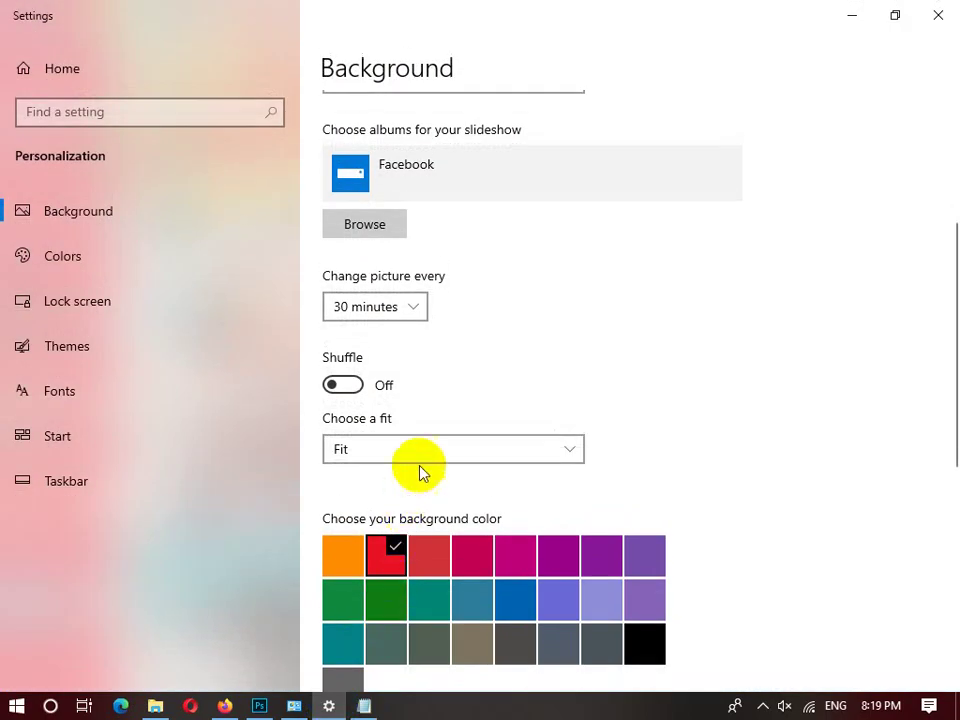
Set the slideshow fit to Stretch, check the picture on the desktop, and return to Settings.
{"action": "left_click", "coordinate": [424, 452]}
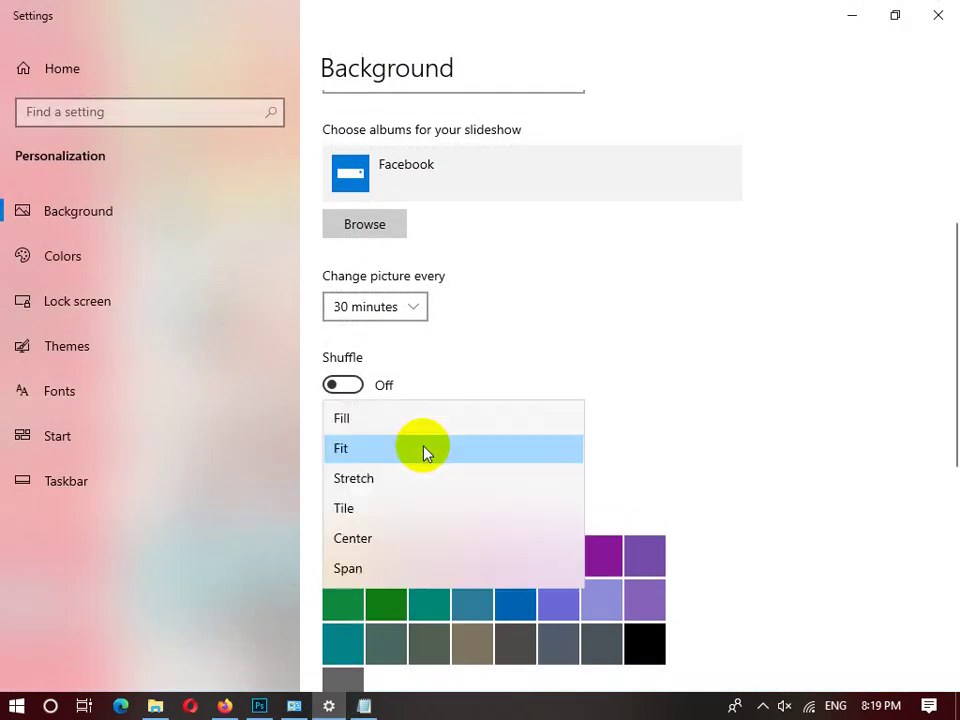
{"action": "left_click", "coordinate": [390, 482]}
{"action": "left_click", "coordinate": [336, 706]}
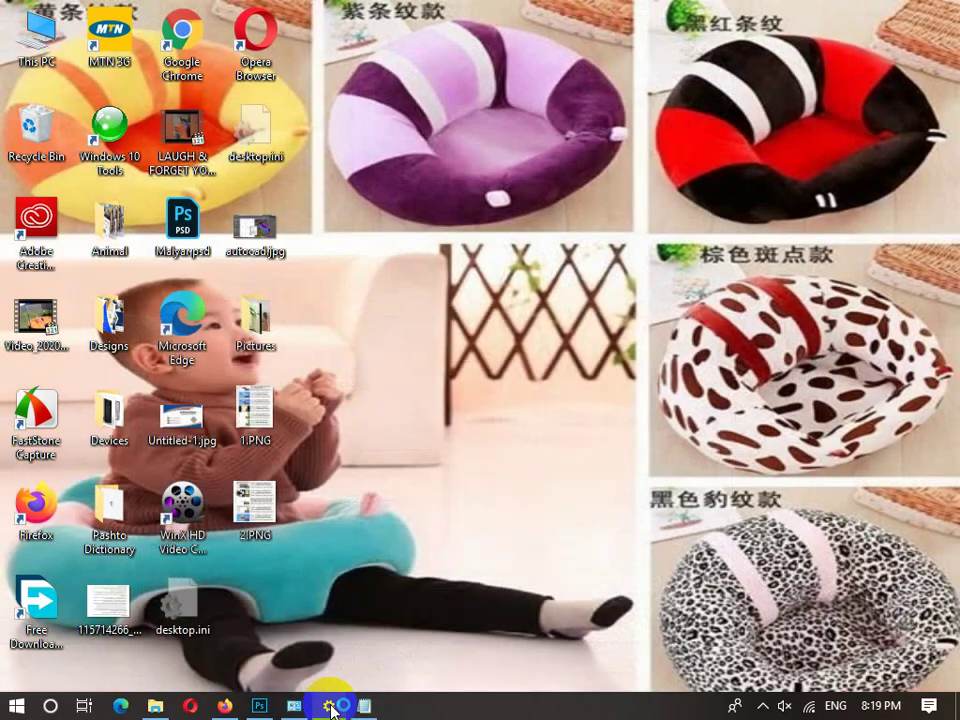
{"action": "left_click", "coordinate": [336, 706]}
Set the slideshow fit to Tile, view the repeated picture on the desktop, and return to Settings.
{"action": "left_click", "coordinate": [409, 452]}
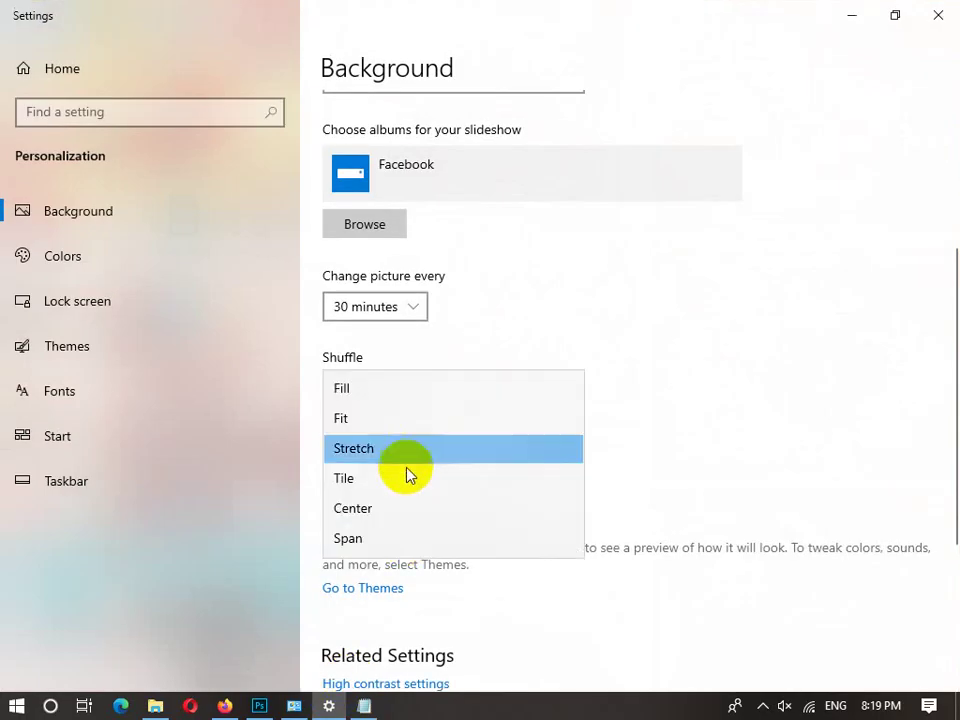
{"action": "left_click", "coordinate": [407, 476]}
{"action": "left_click", "coordinate": [330, 706]}
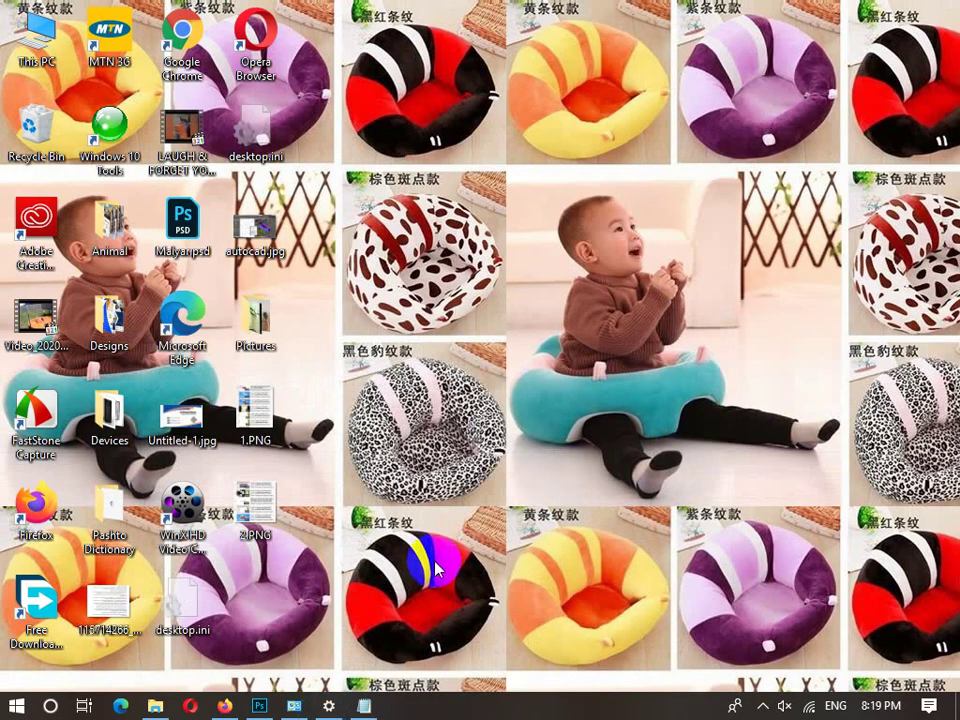
{"action": "left_click", "coordinate": [330, 706]}
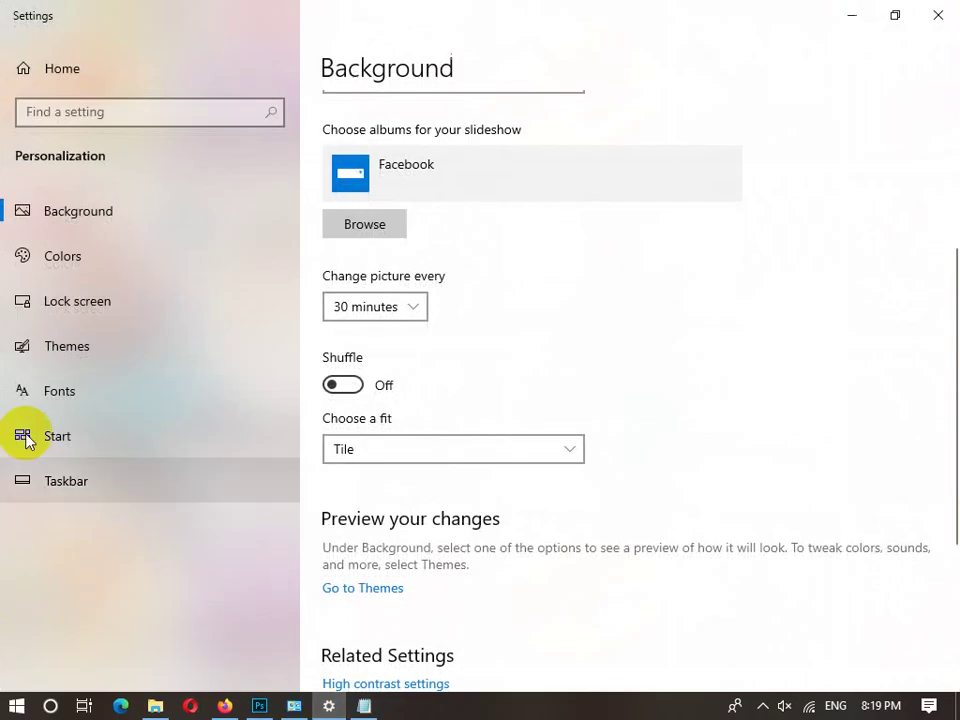
Set the slideshow fit to Center, check the picture on the desktop, and return to Settings.
{"action": "left_click", "coordinate": [494, 462]}
{"action": "left_click", "coordinate": [405, 477]}
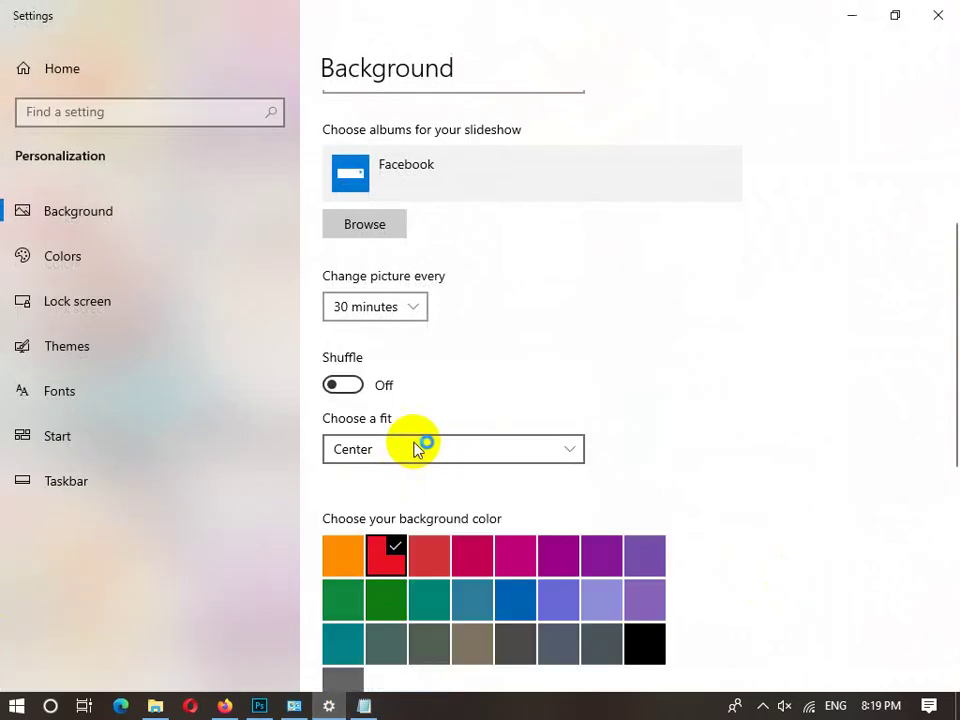
{"action": "left_click", "coordinate": [330, 704]}
{"action": "left_click", "coordinate": [330, 704]}
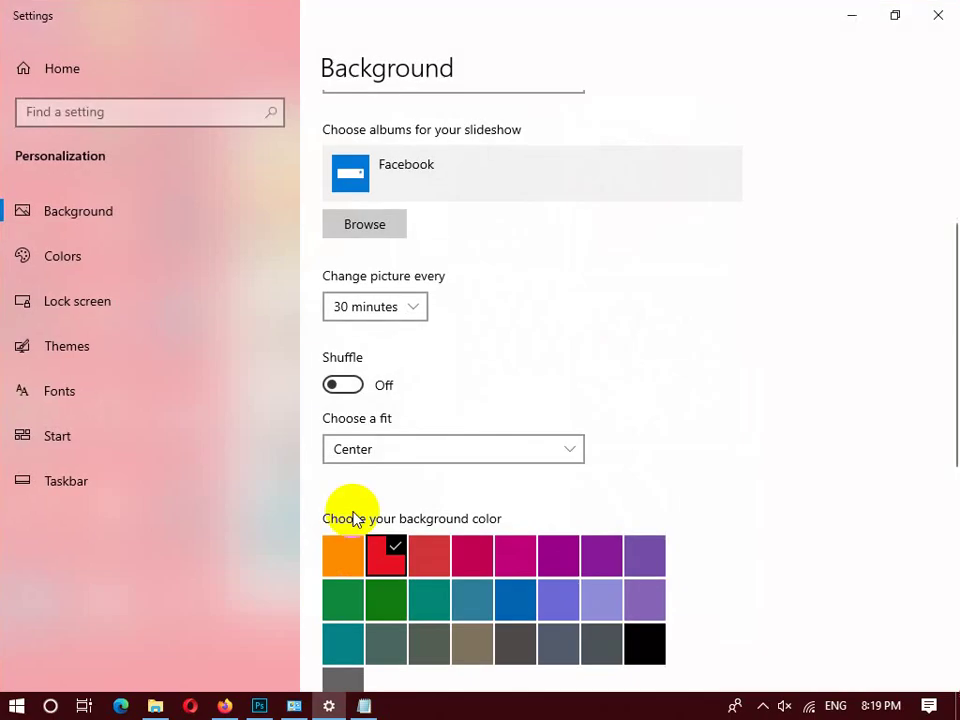
Set the slideshow fit to Span, check the picture on the desktop, and return to Settings.
{"action": "left_click", "coordinate": [372, 462]}
{"action": "left_click", "coordinate": [349, 479]}
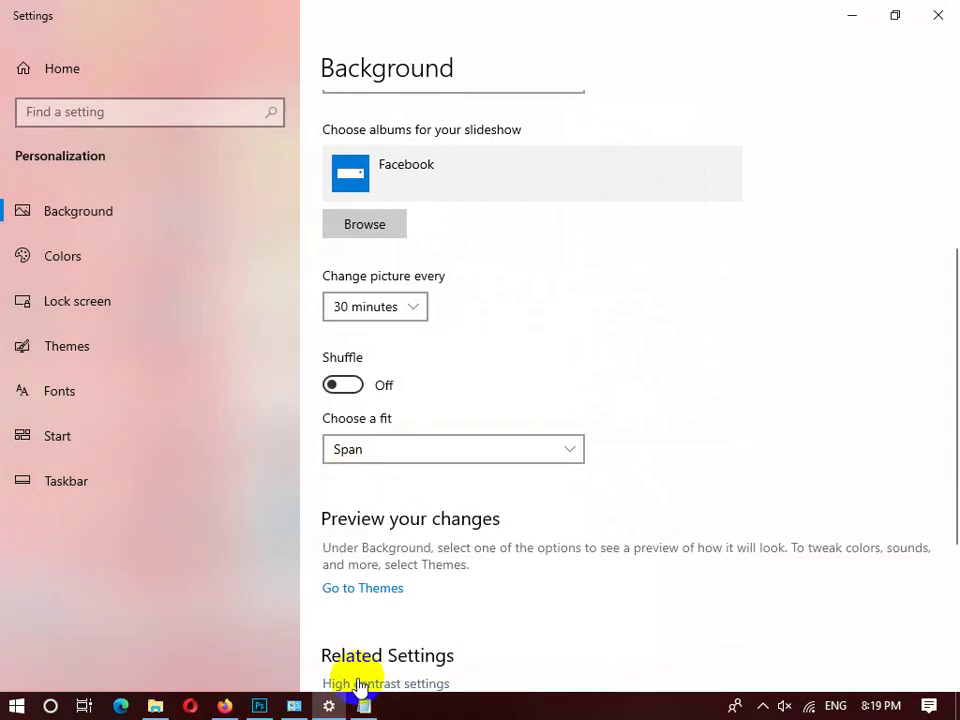
{"action": "left_click", "coordinate": [330, 704]}
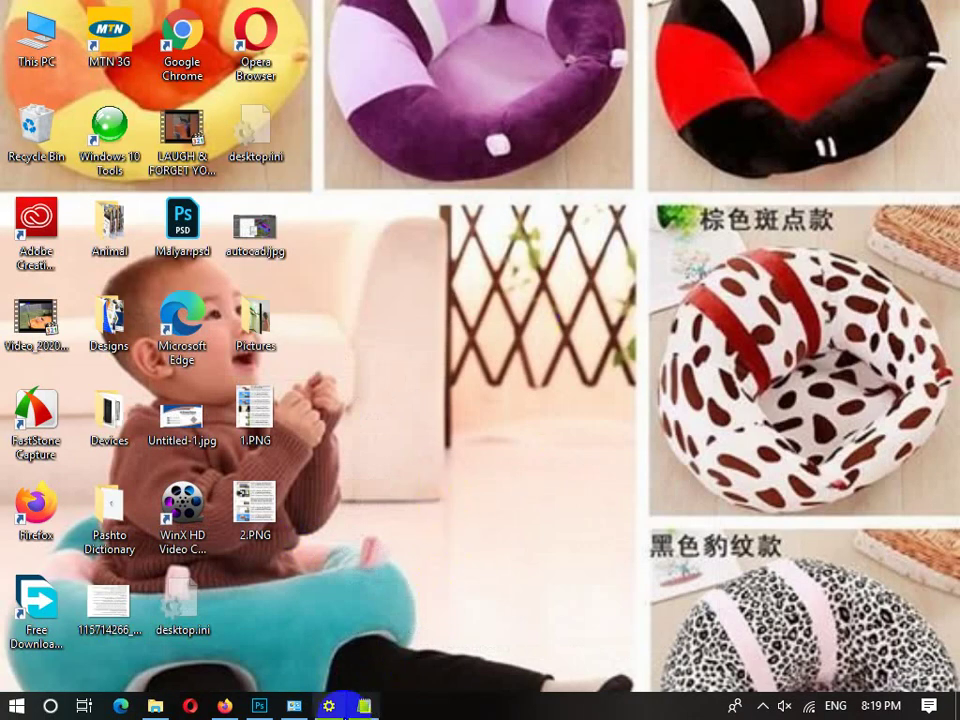
{"action": "left_click", "coordinate": [330, 704]}
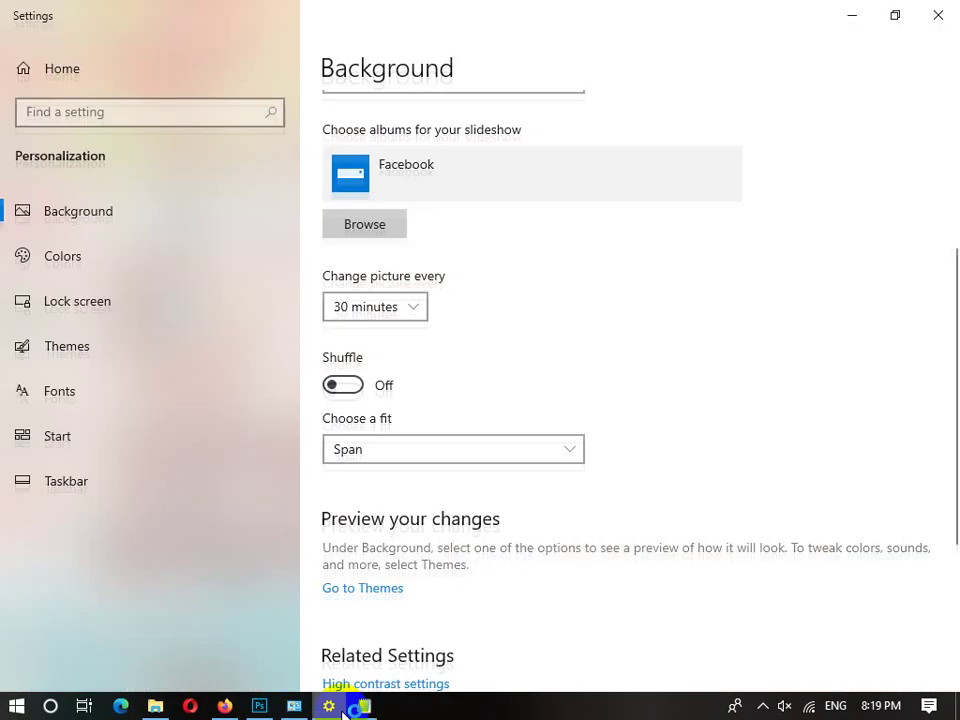
Keep Span as the fit, look at the Themes page linked under Preview your changes, and return to the Background page.
{"action": "left_click", "coordinate": [422, 447]}
{"action": "left_click", "coordinate": [415, 449]}
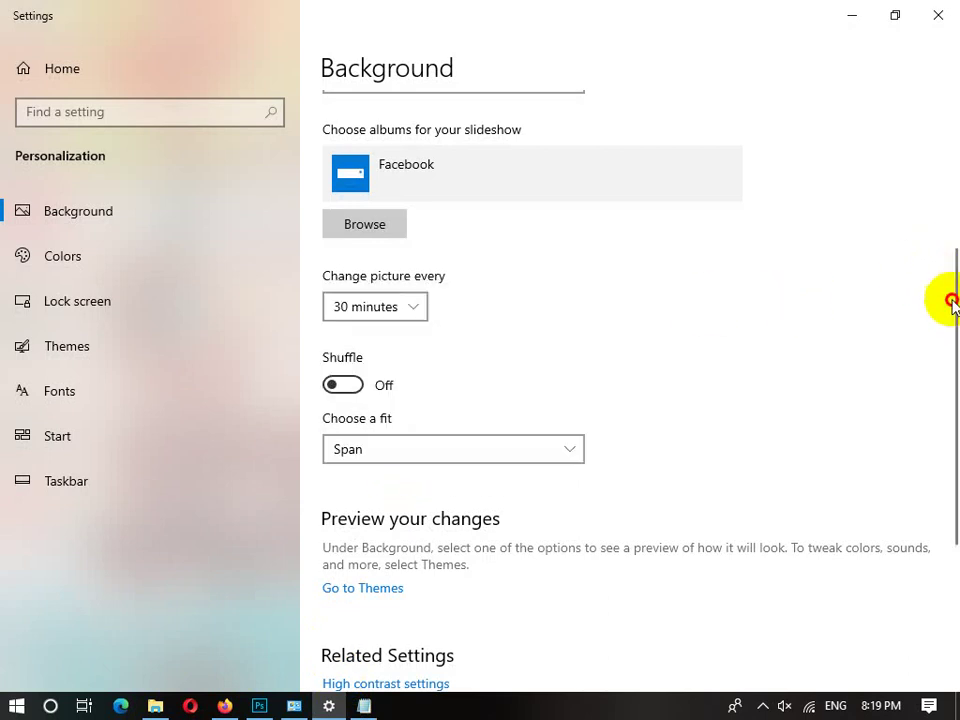
{"action": "left_click_drag", "start_coordinate": [950, 335], "coordinate": [940, 428]}
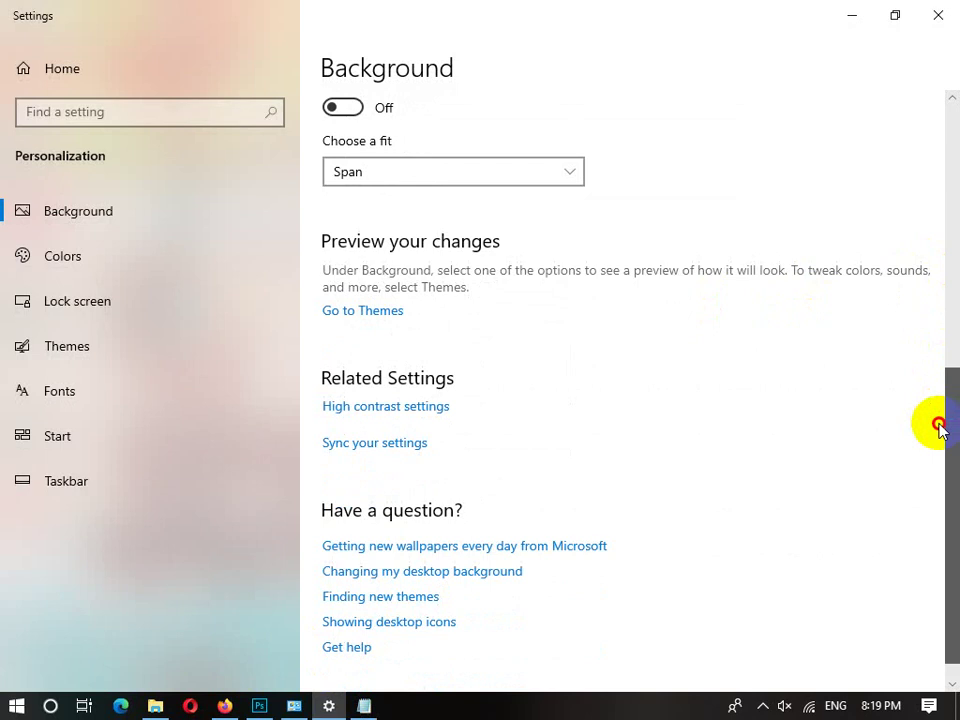
{"action": "left_click", "coordinate": [378, 312]}
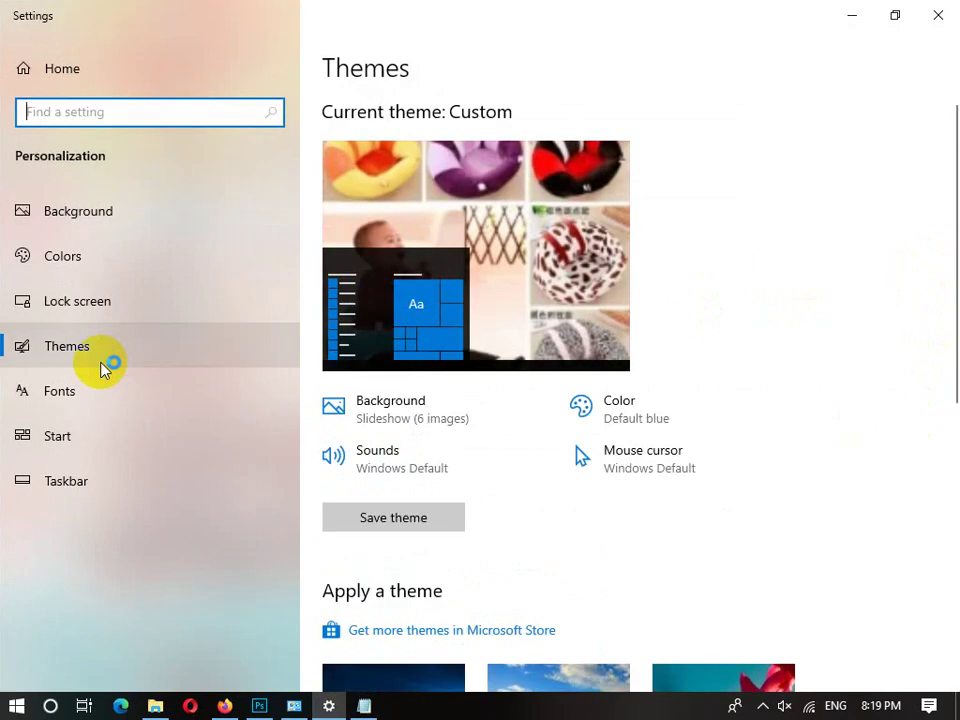
{"action": "left_click", "coordinate": [143, 205]}
Set the background type to Picture and review its available fits and background types.
{"action": "left_click", "coordinate": [514, 410]}
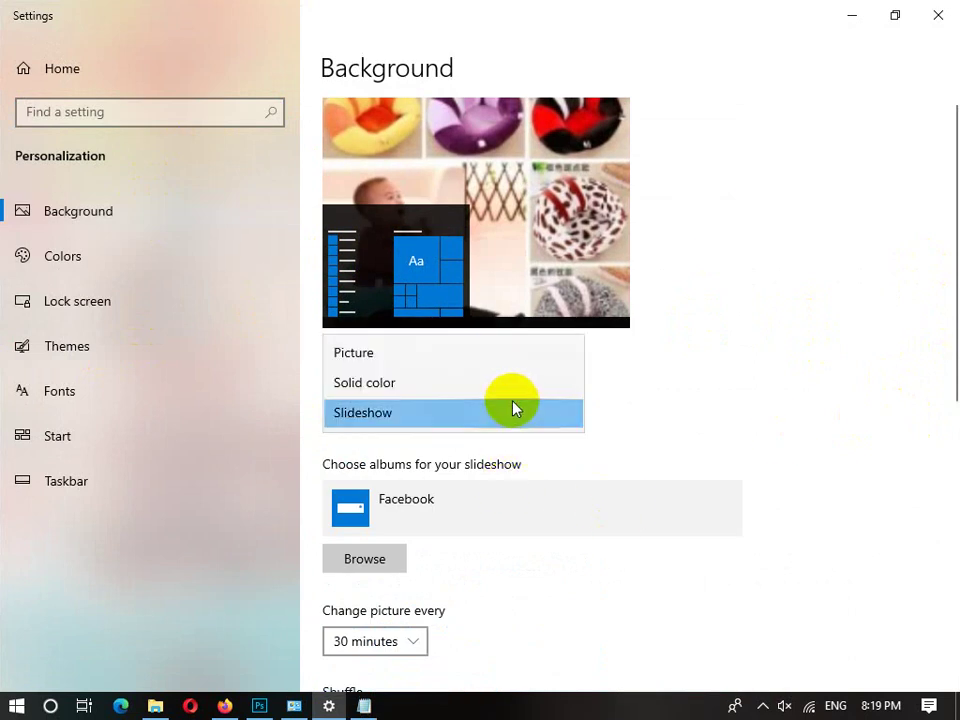
{"action": "left_click", "coordinate": [390, 352]}
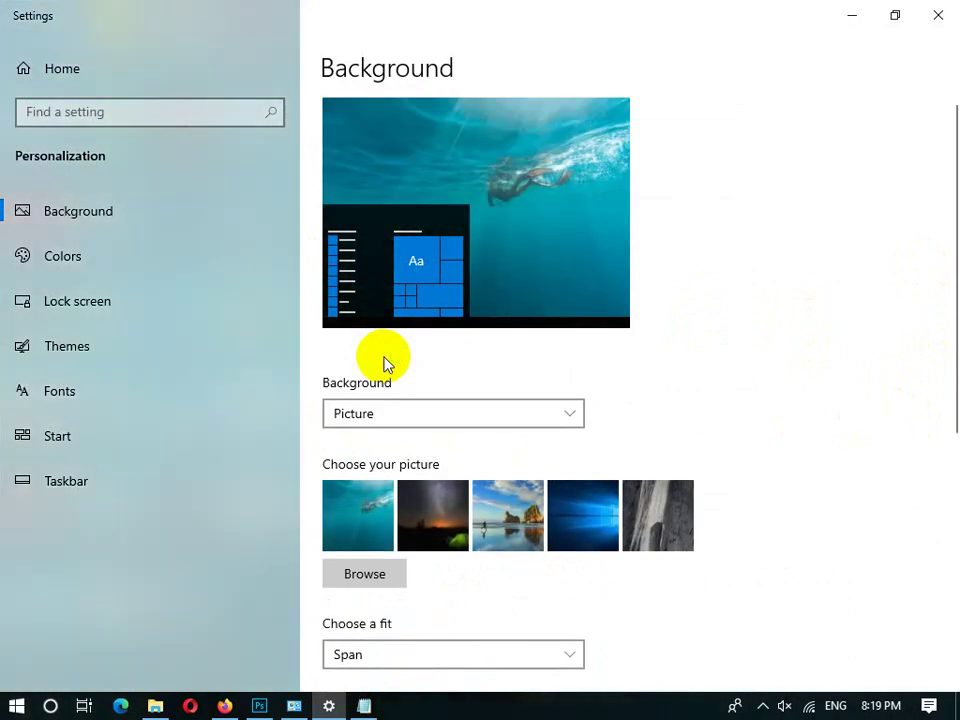
{"action": "left_click_drag", "start_coordinate": [945, 208], "coordinate": [829, 349]}
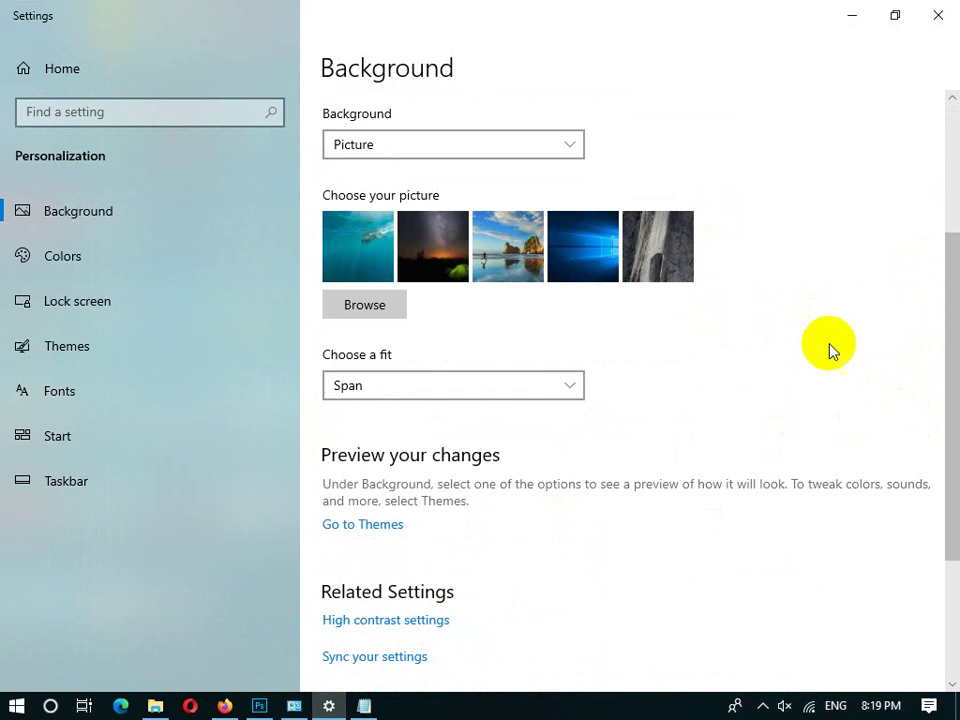
{"action": "left_click", "coordinate": [369, 385]}
{"action": "left_click", "coordinate": [735, 320]}
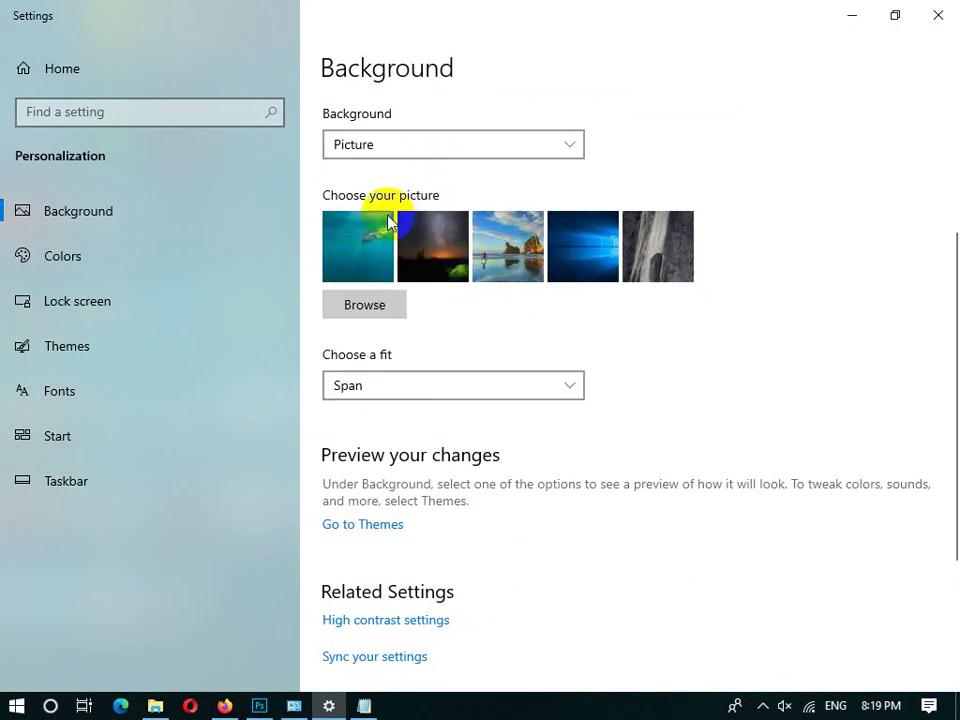
{"action": "left_click", "coordinate": [428, 157]}
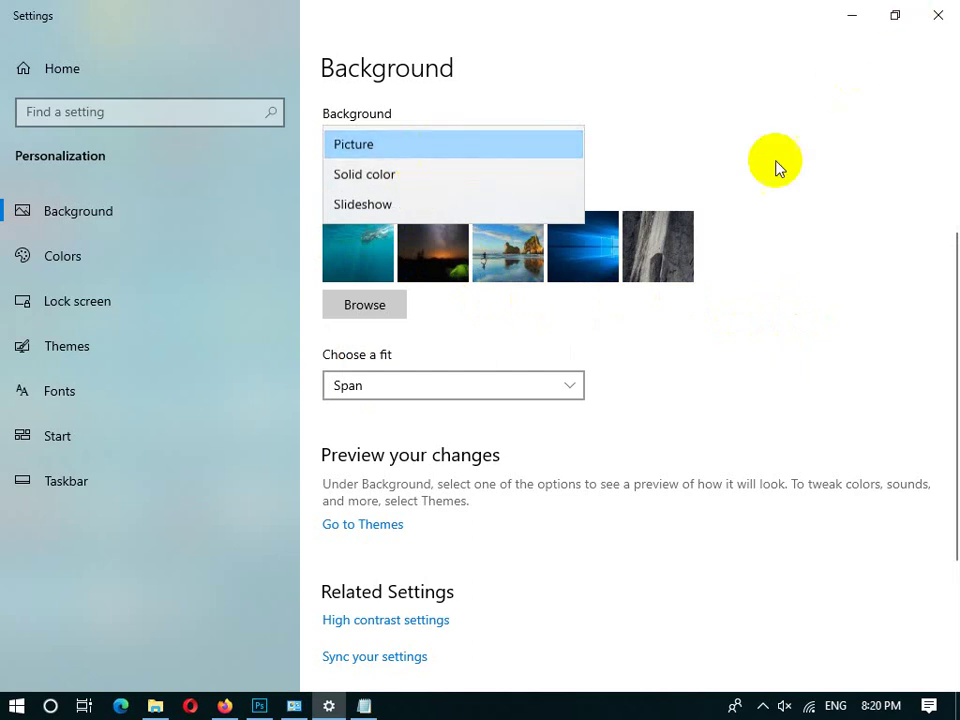
{"action": "left_click", "coordinate": [542, 146]}
Browse the Saved Pictures folder for a background picture, cancel without choosing one, and review the fit choices.
{"action": "left_click", "coordinate": [372, 318]}
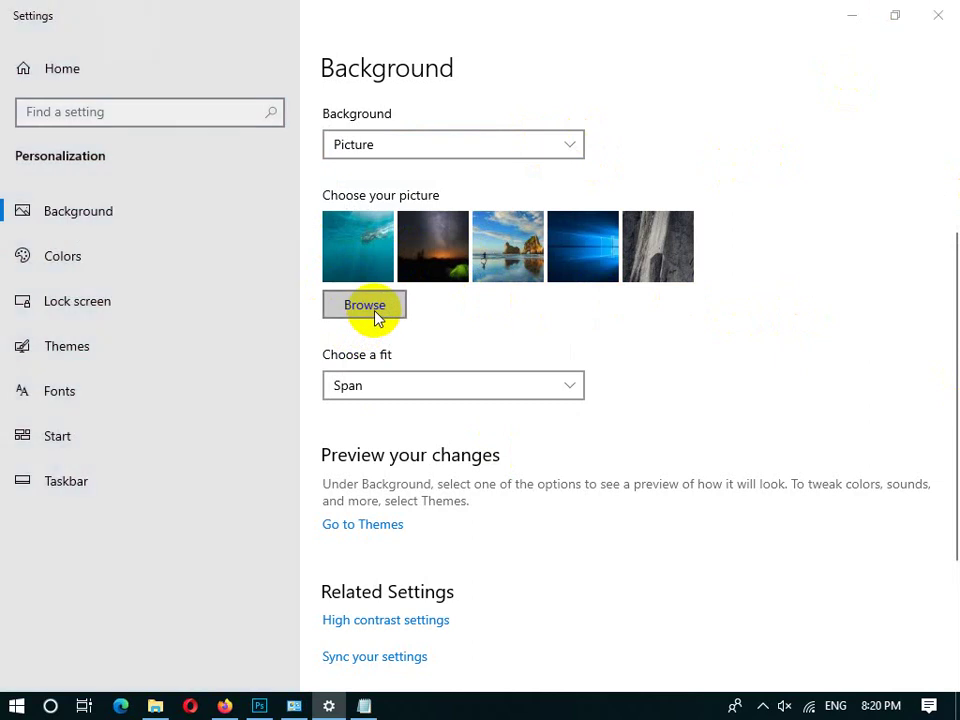
{"action": "double_click", "coordinate": [315, 160]}
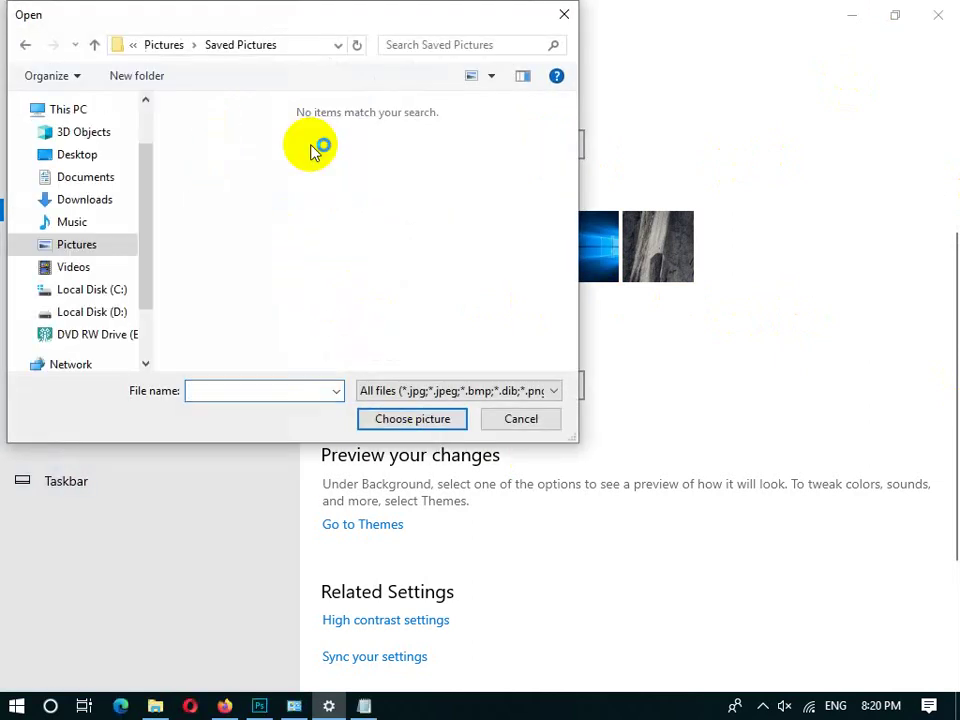
{"action": "left_click", "coordinate": [532, 424]}
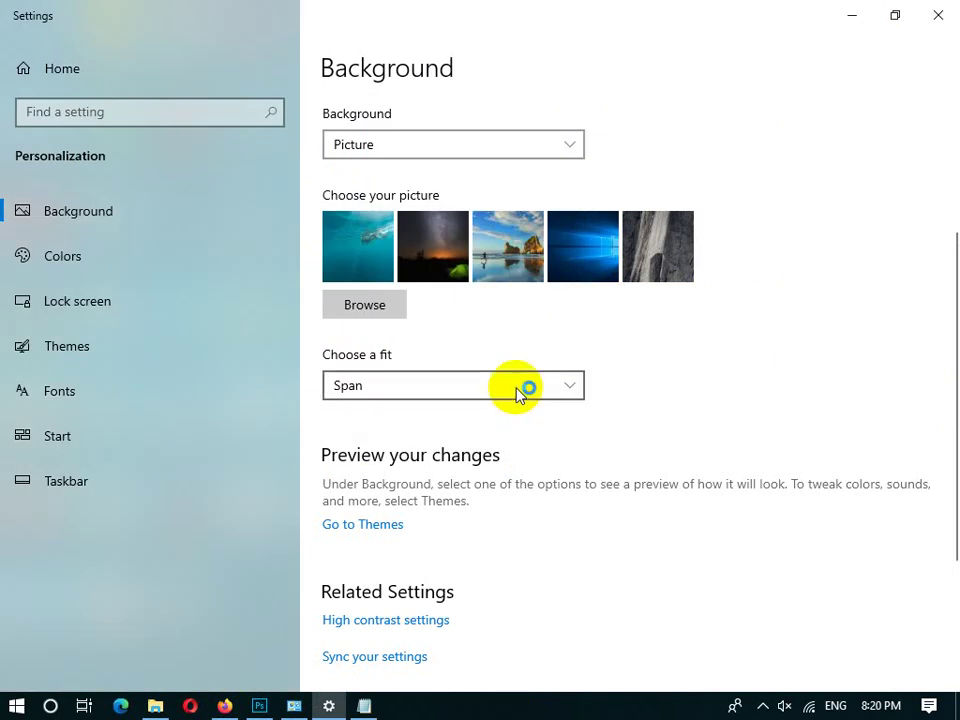
{"action": "left_click", "coordinate": [516, 390]}
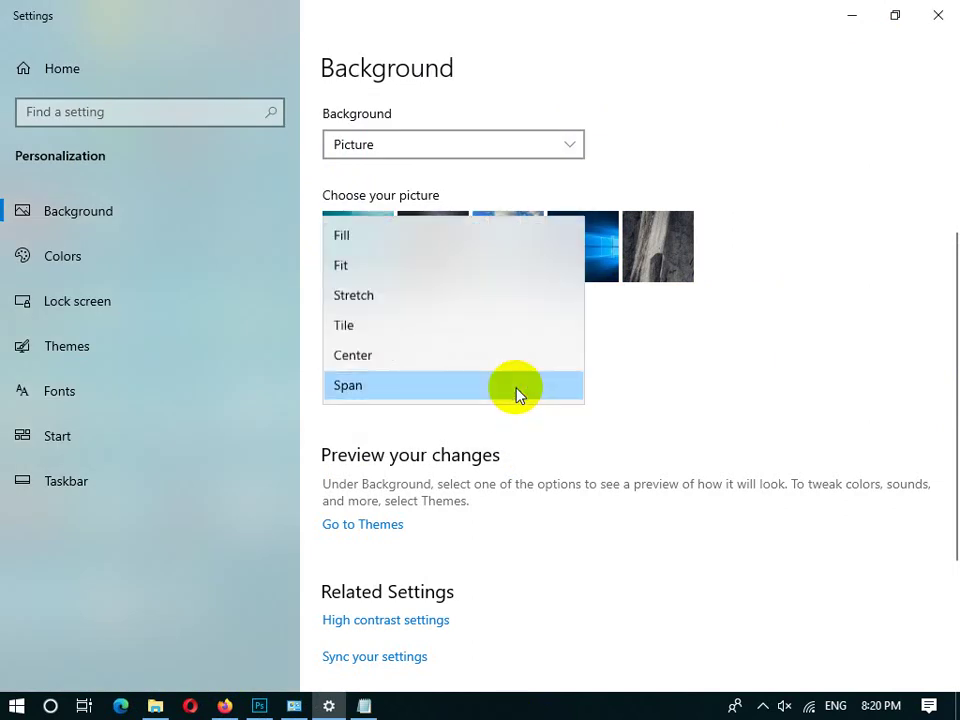
{"action": "left_click", "coordinate": [647, 354]}
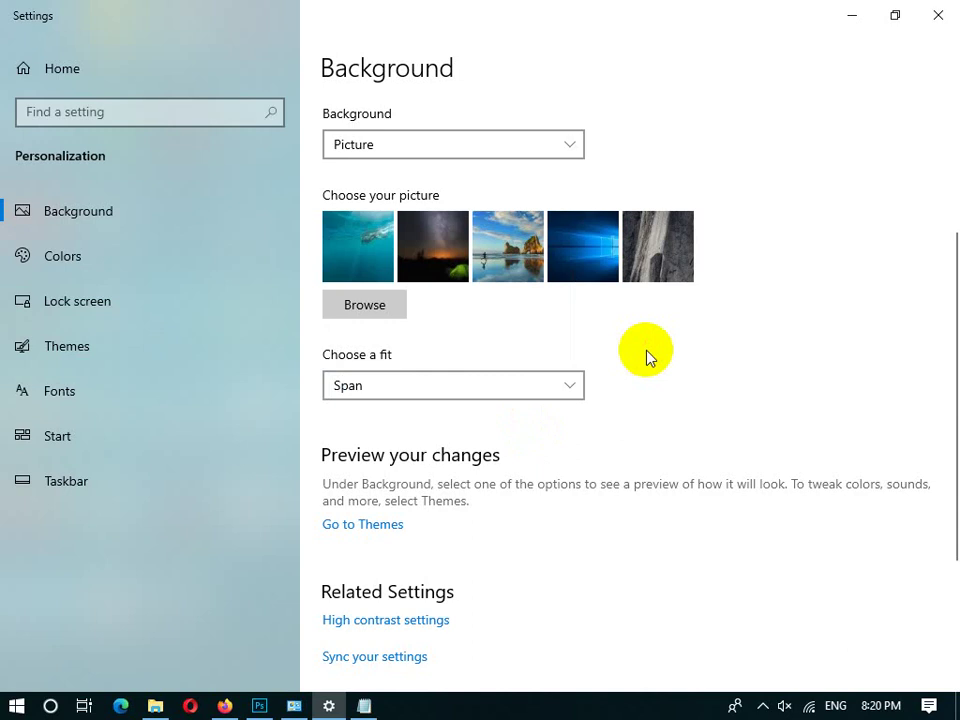
Switch the background type to Slideshow, review its album and timing options, and switch back to Picture.
{"action": "left_click", "coordinate": [535, 150]}
{"action": "left_click", "coordinate": [446, 198]}
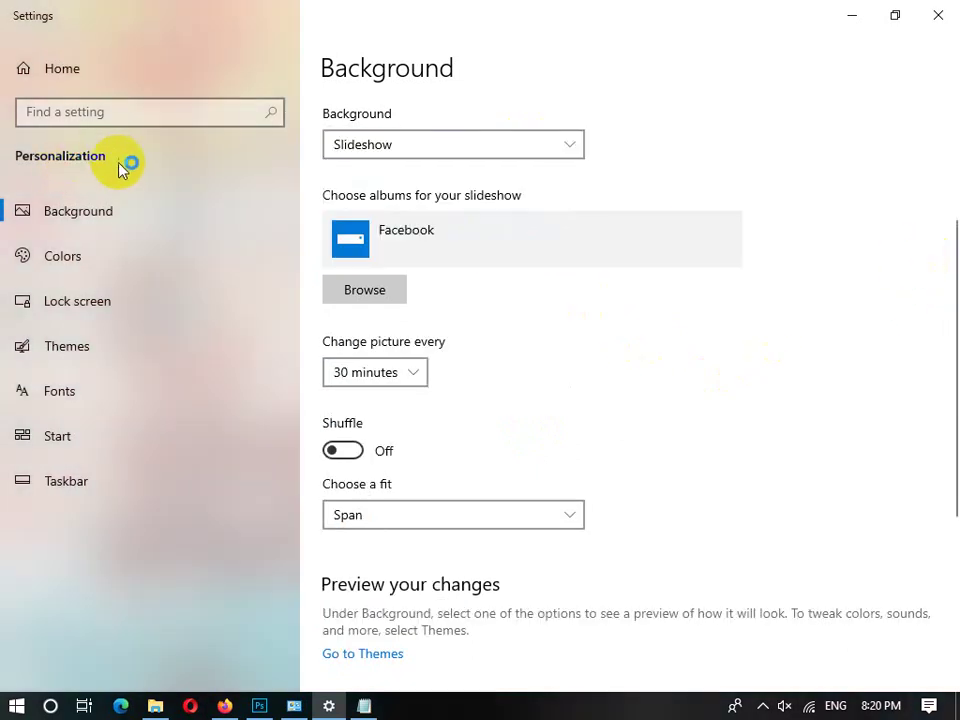
{"action": "left_click", "coordinate": [454, 150]}
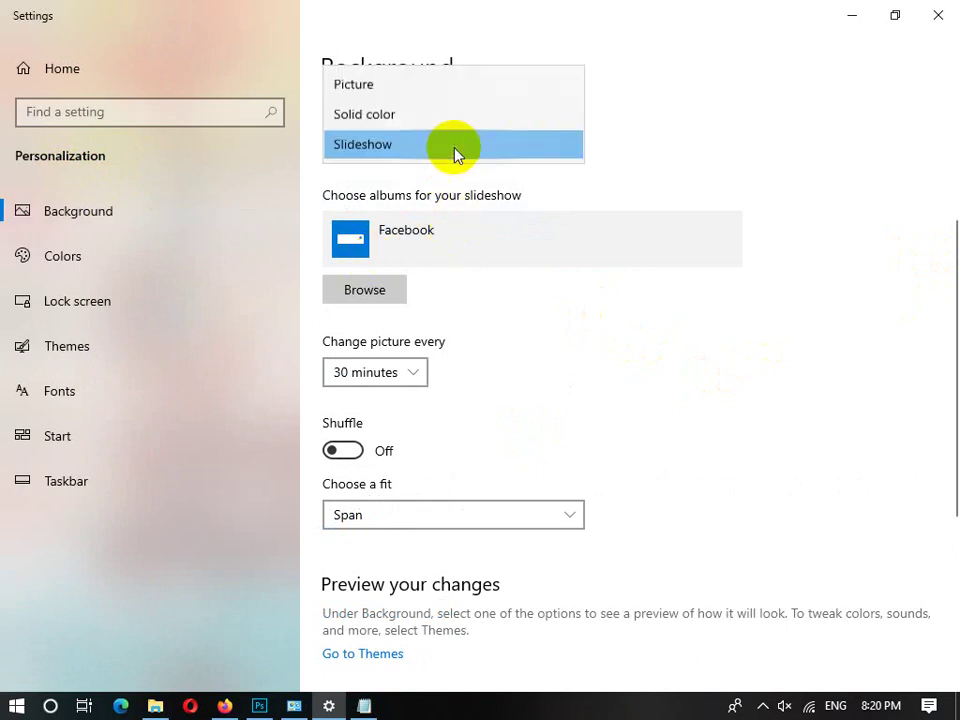
{"action": "left_click", "coordinate": [395, 84]}
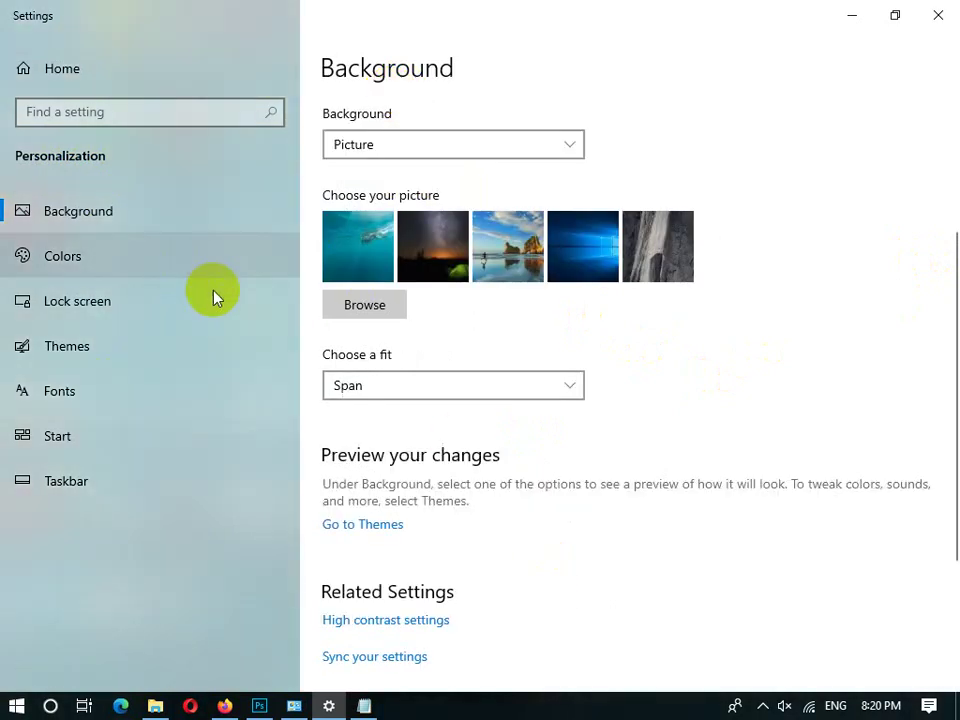
On the Colors page, turn on automatically picking an accent color from the background and look at the desktop.
{"action": "left_click", "coordinate": [113, 250]}
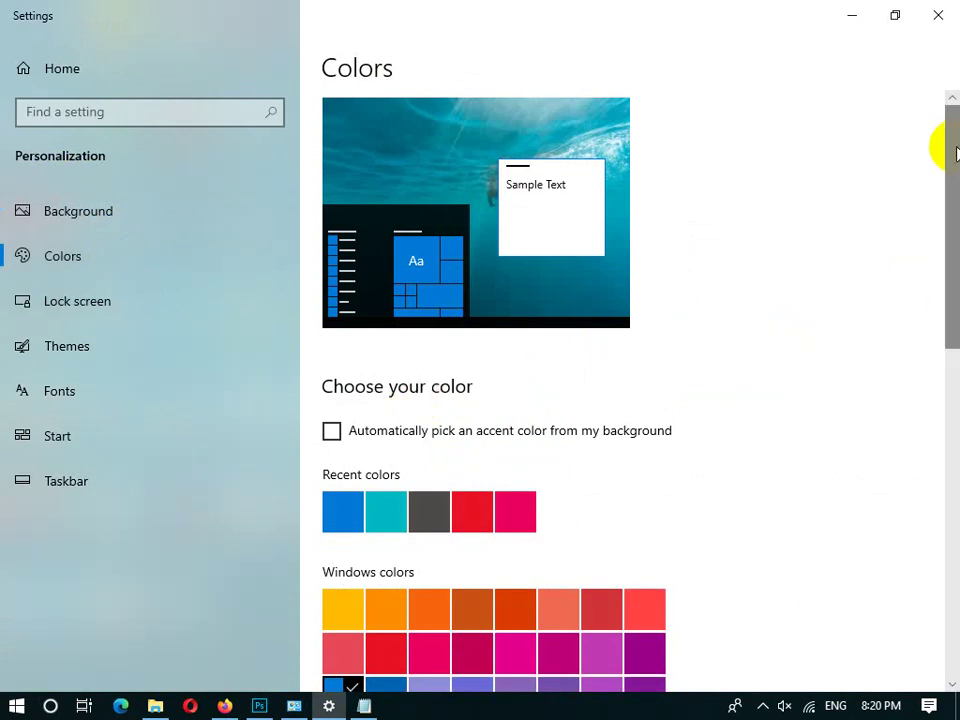
{"action": "left_click_drag", "start_coordinate": [945, 146], "coordinate": [955, 245]}
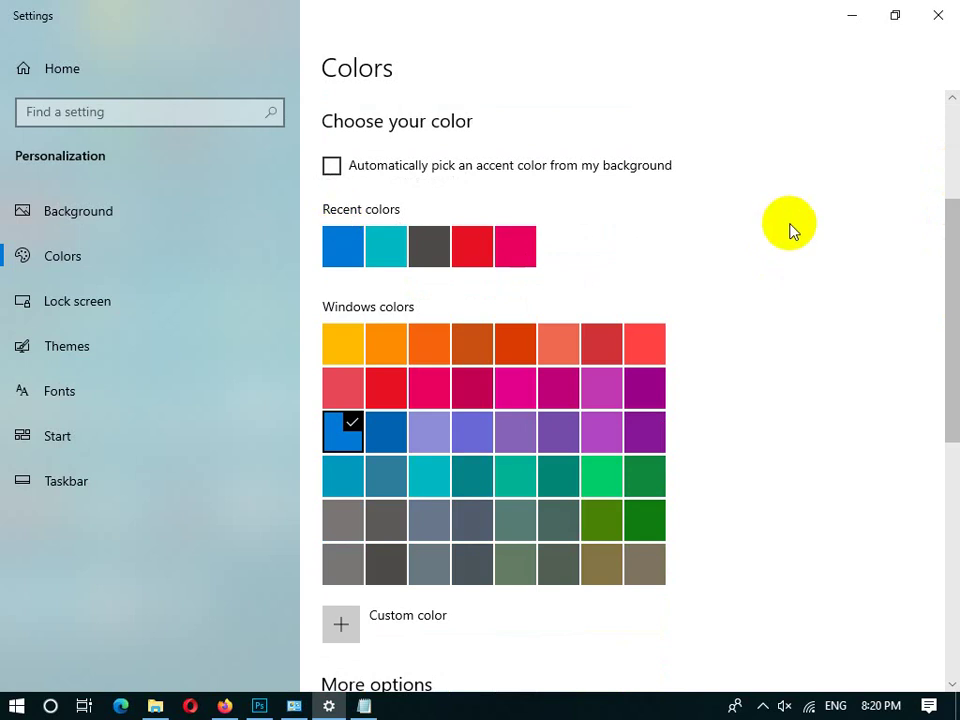
{"action": "left_click", "coordinate": [646, 182]}
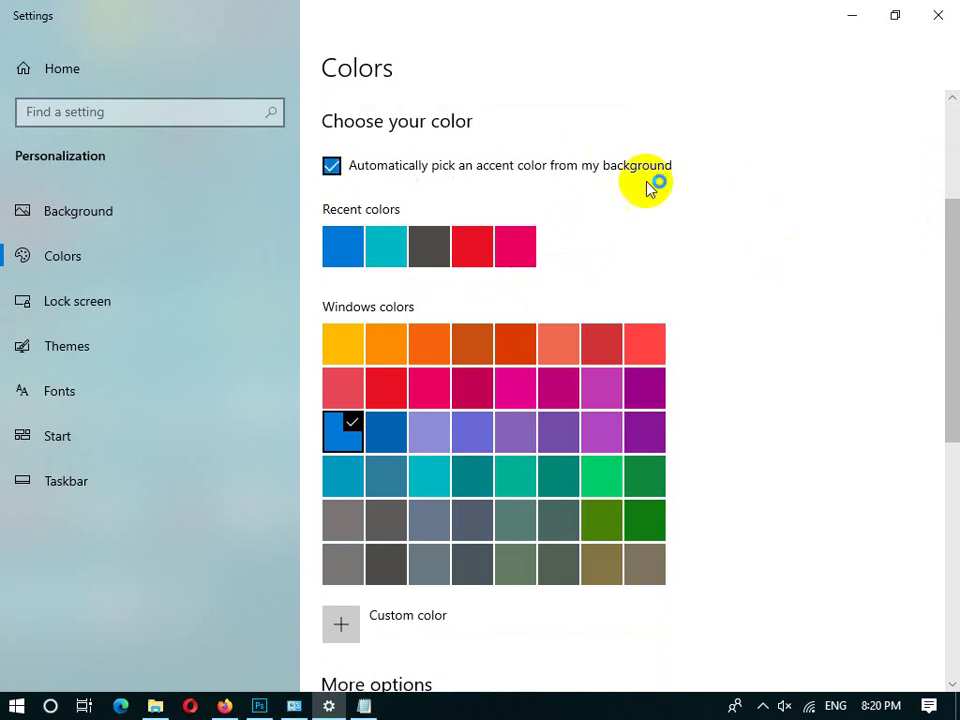
{"action": "left_click", "coordinate": [865, 14]}
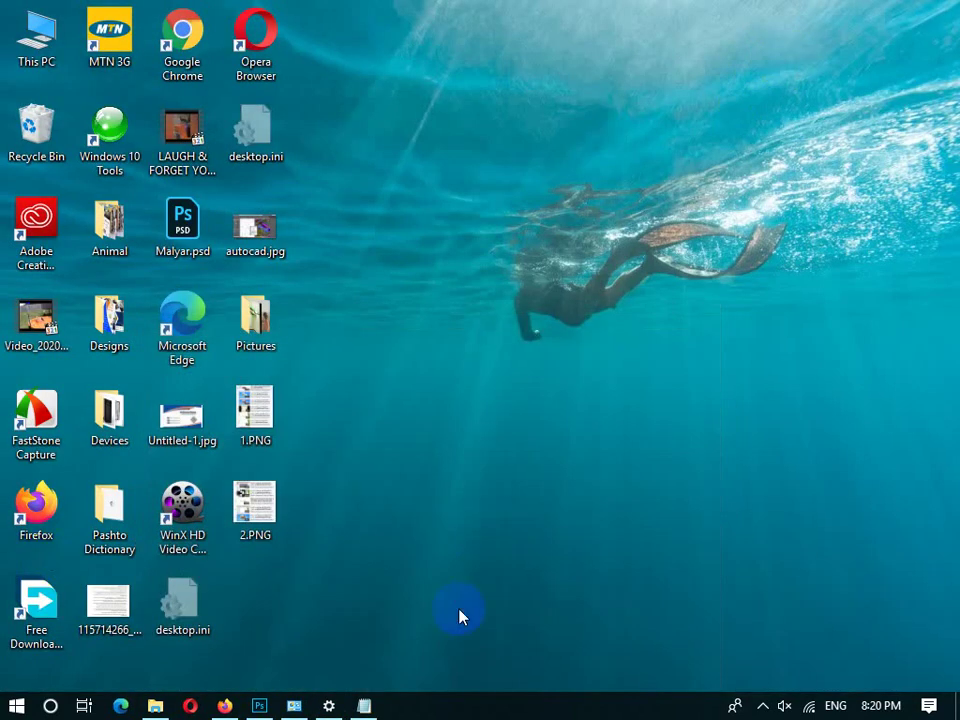
Return to Settings, choose red from the Windows colors as the accent, and check it in the This PC window.
{"action": "left_click", "coordinate": [328, 706]}
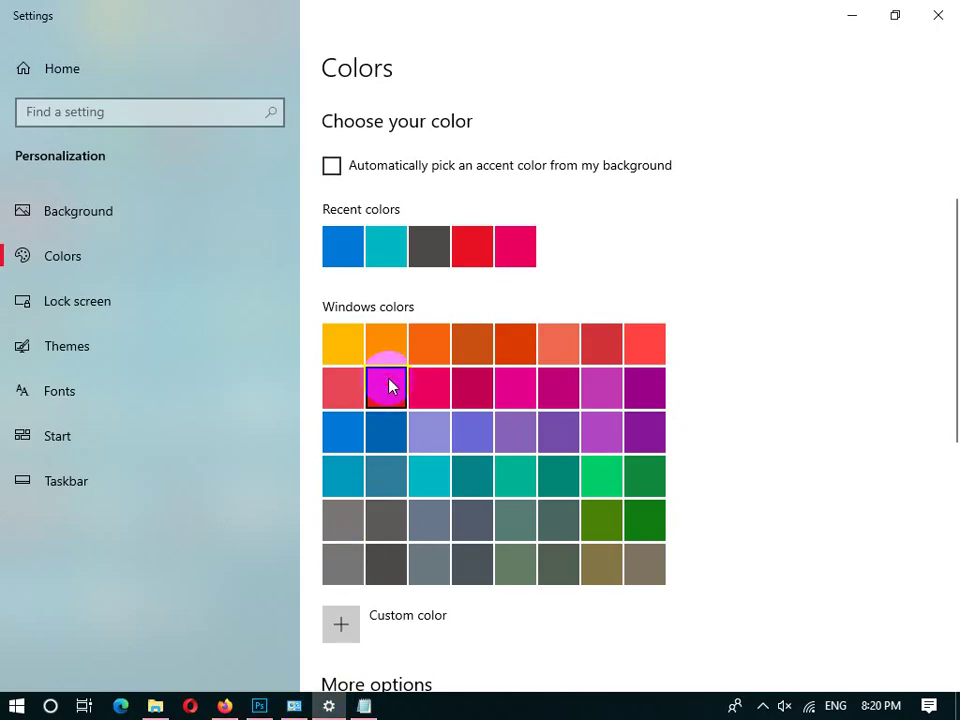
{"action": "left_click", "coordinate": [328, 704]}
{"action": "left_click", "coordinate": [272, 710]}
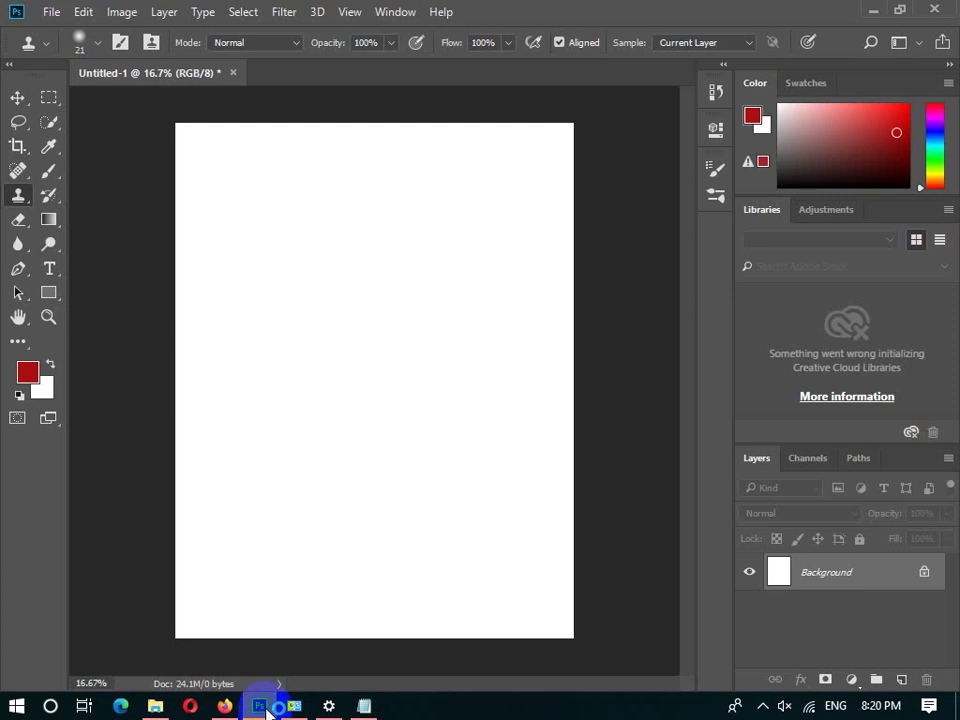
{"action": "left_click", "coordinate": [874, 14]}
{"action": "double_click", "coordinate": [33, 30]}
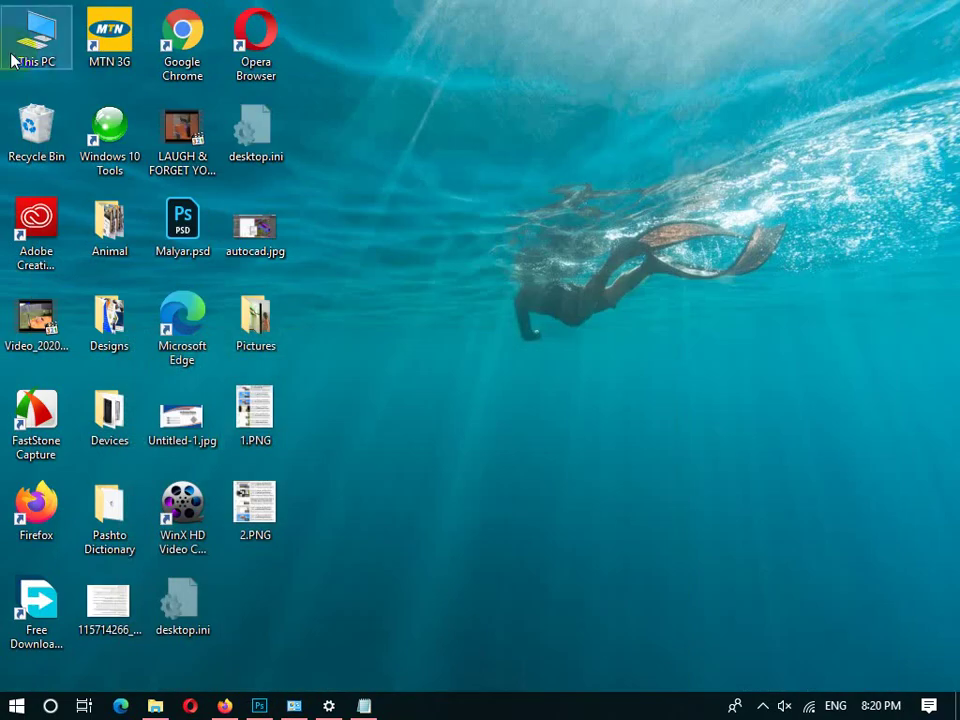
{"action": "left_click_drag", "start_coordinate": [583, 13], "coordinate": [580, 57]}
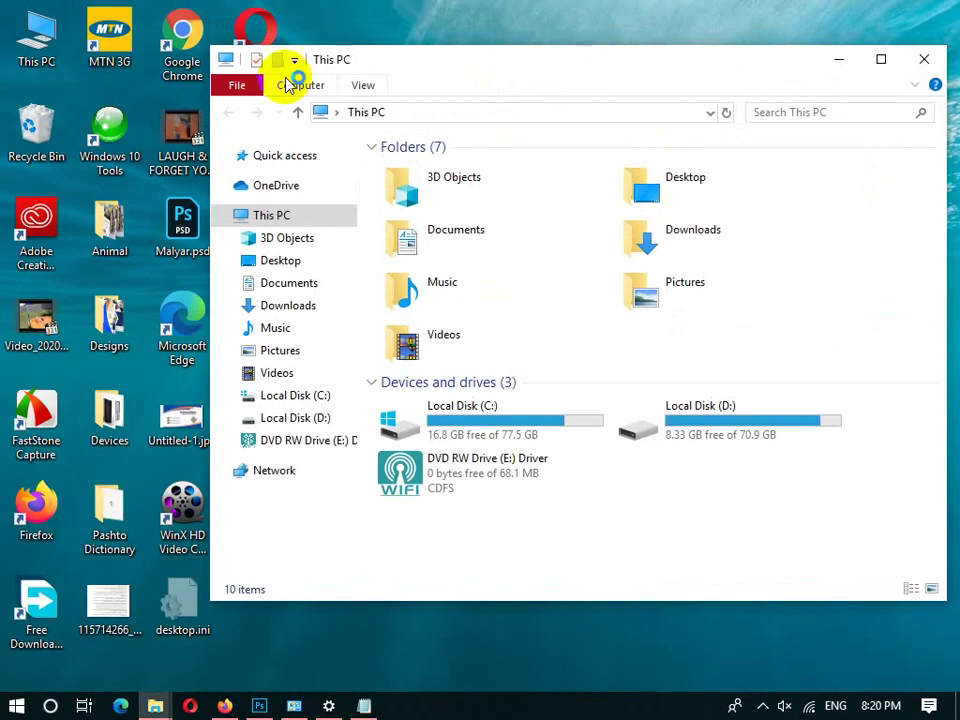
{"action": "left_click", "coordinate": [300, 85]}
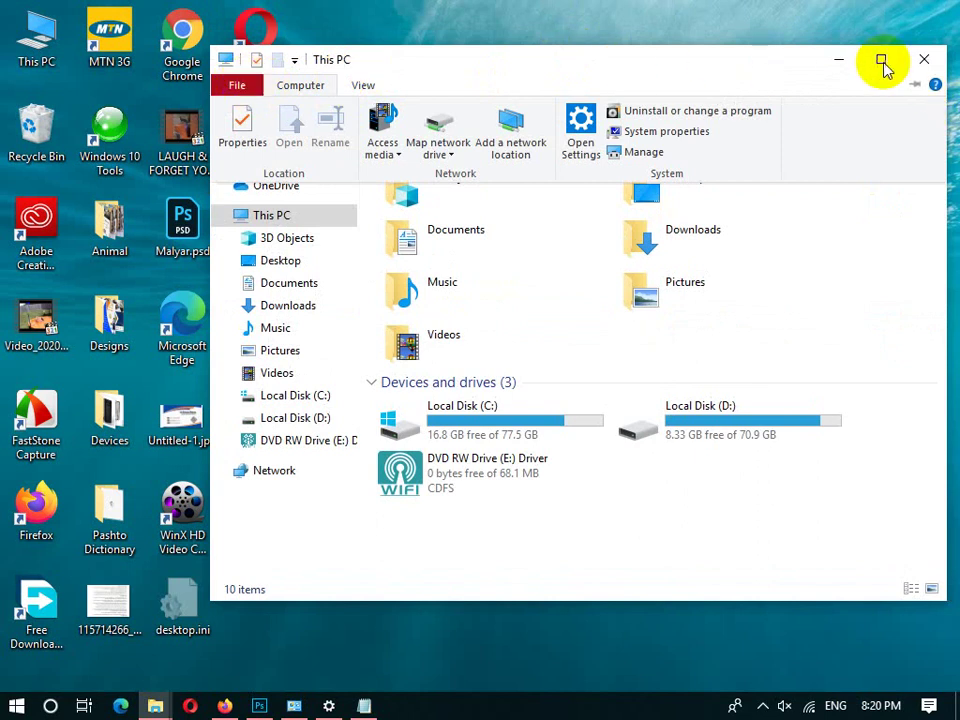
{"action": "left_click", "coordinate": [835, 62]}
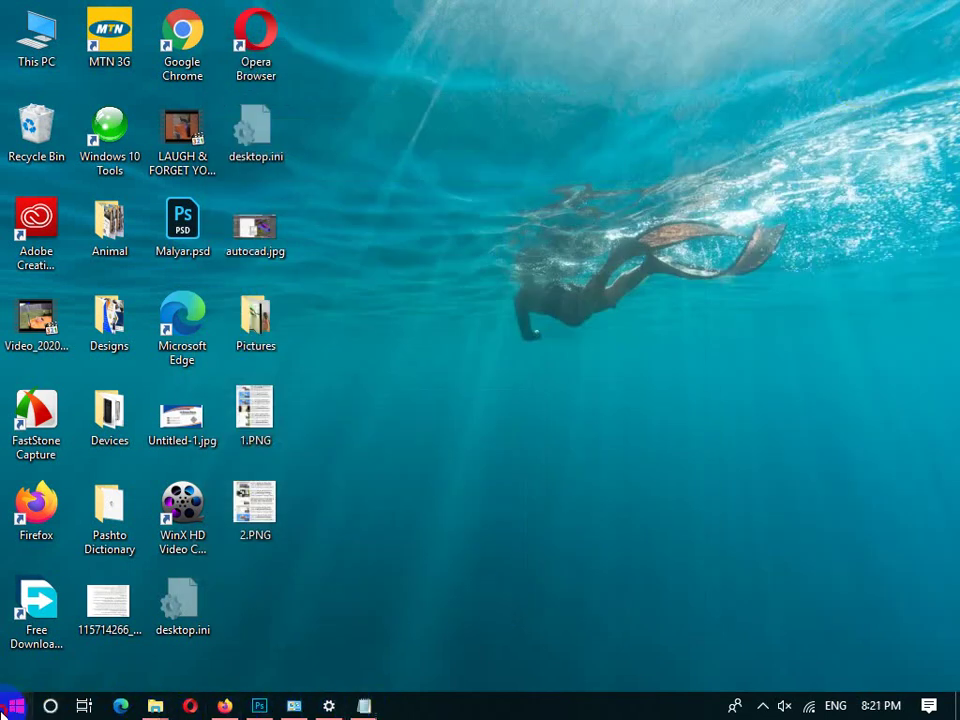
Look at the accent color on the Start menu tiles and return to the Colors settings.
{"action": "left_click", "coordinate": [6, 706]}
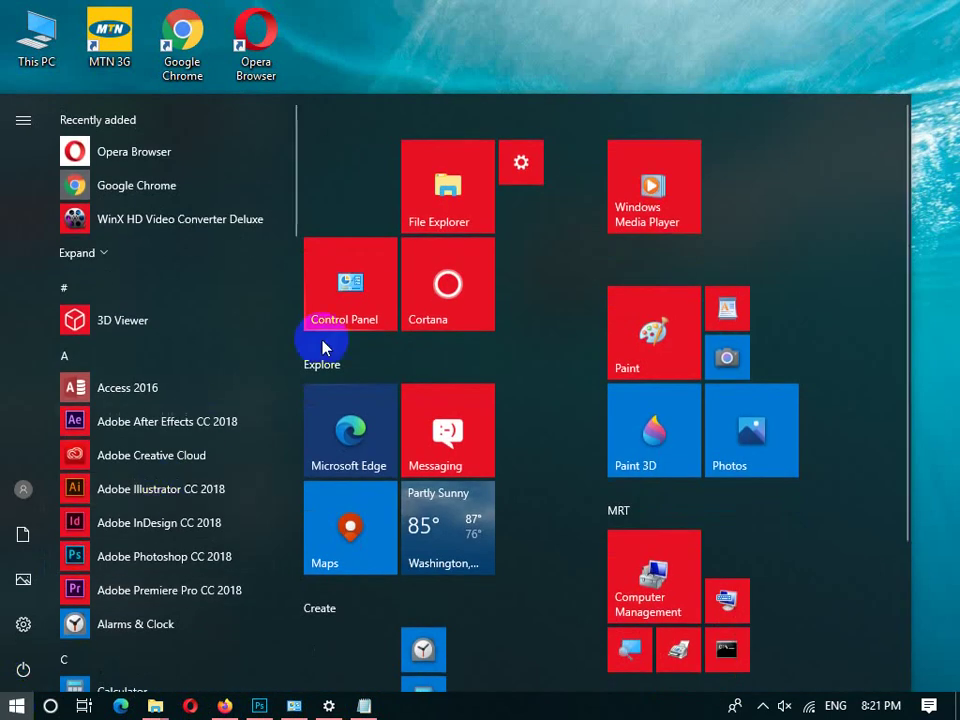
{"action": "left_click", "coordinate": [707, 7]}
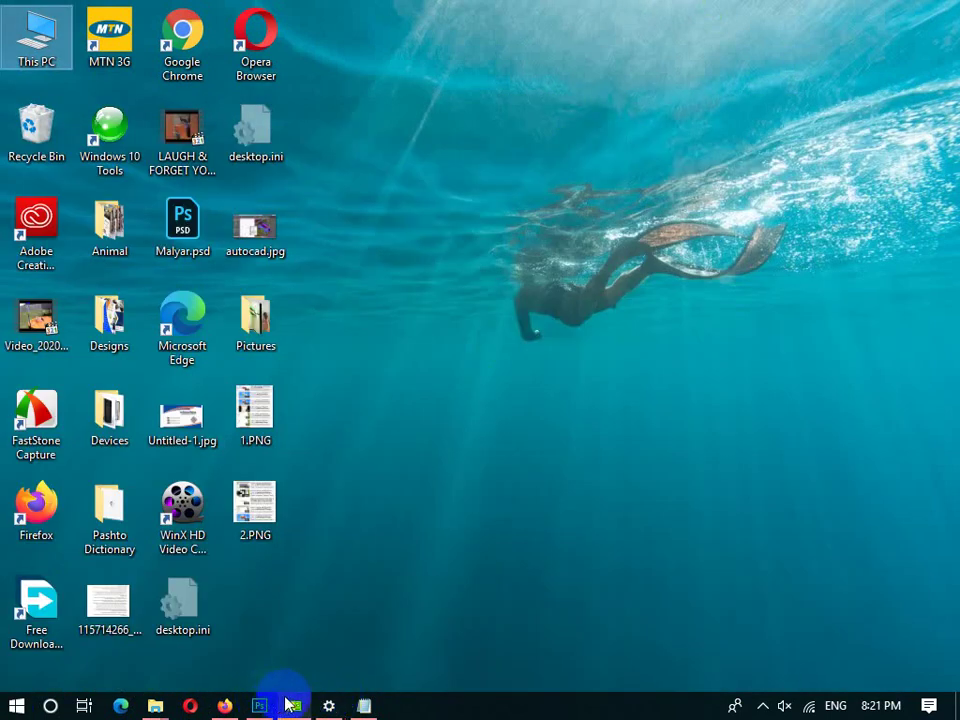
{"action": "left_click", "coordinate": [327, 705]}
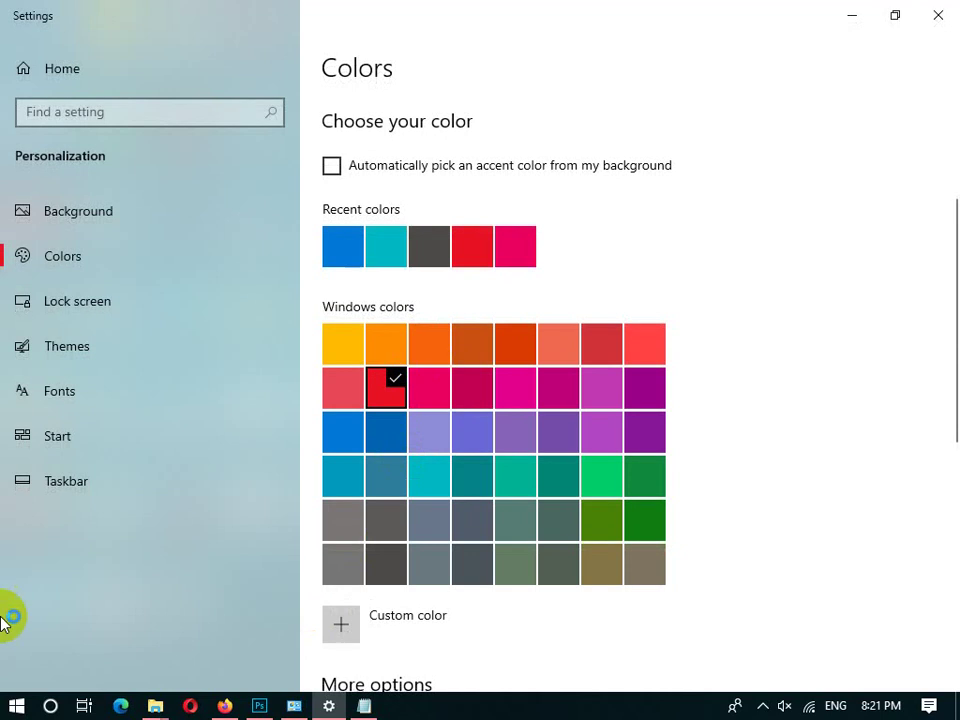
Set the accent to the teal recent color, and switch transparency effects off and on again.
{"action": "left_click", "coordinate": [955, 255]}
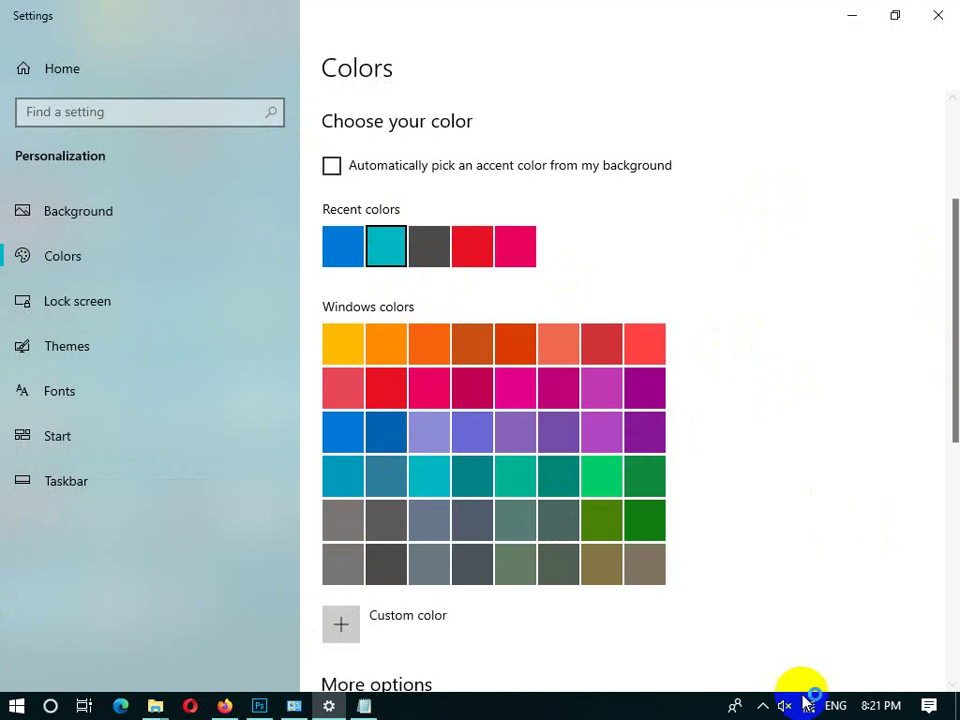
{"action": "scroll", "coordinate": [936, 354], "scroll_direction": "down", "scroll_amount": 3}
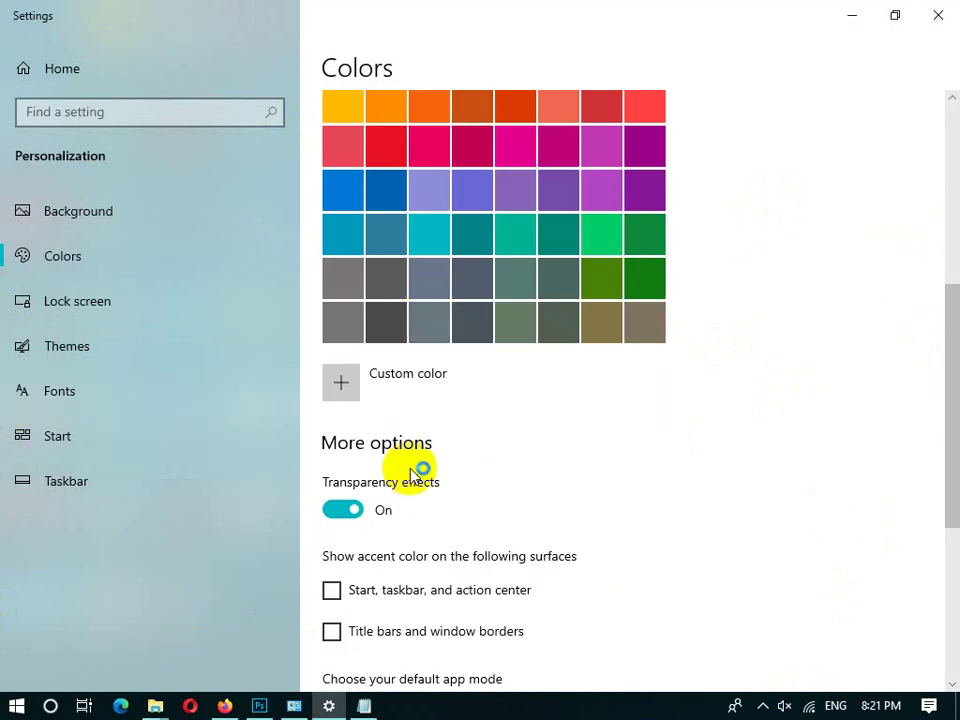
{"action": "left_click", "coordinate": [336, 511]}
{"action": "left_click", "coordinate": [344, 507]}
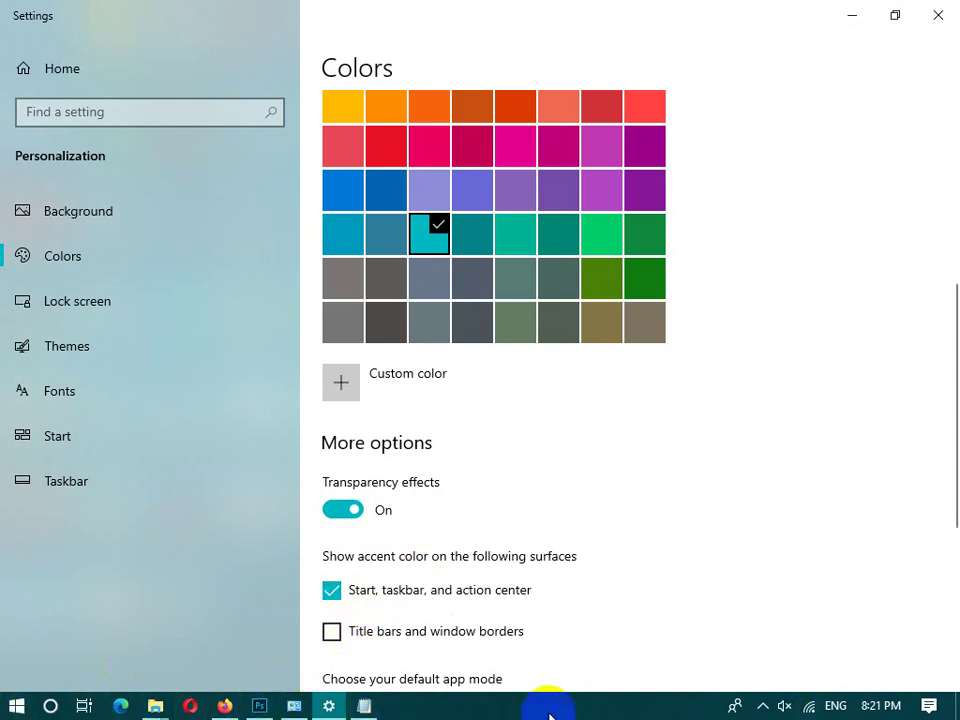
Show the accent color on Start, taskbar, and action center, try opening Start to check it, and clear the option.
{"action": "left_click", "coordinate": [16, 706]}
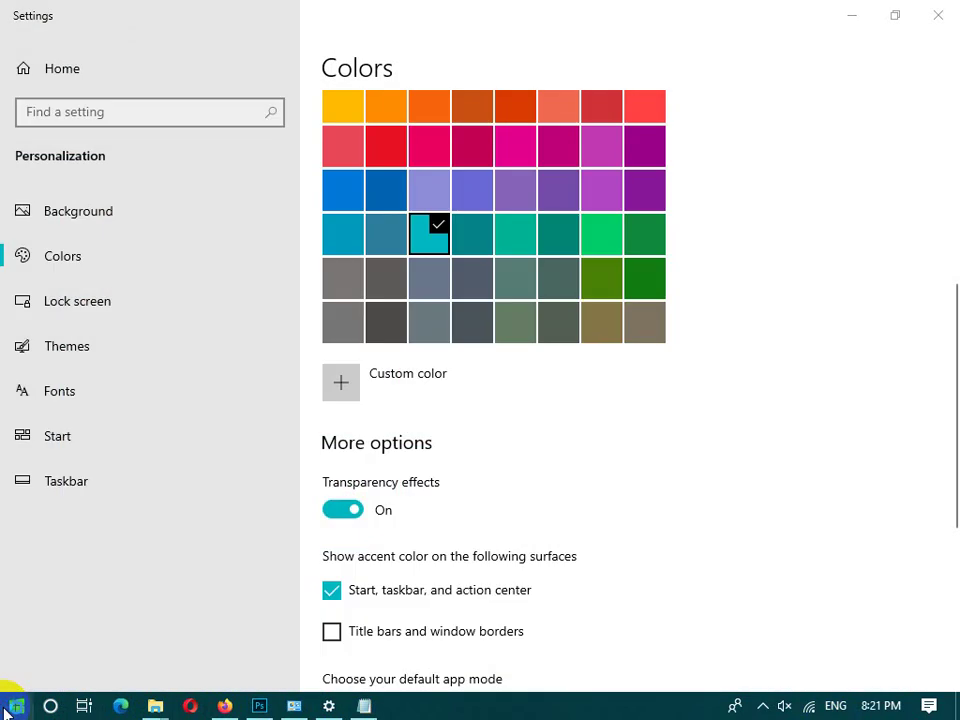
{"action": "left_click", "coordinate": [12, 708]}
{"action": "left_click", "coordinate": [12, 708]}
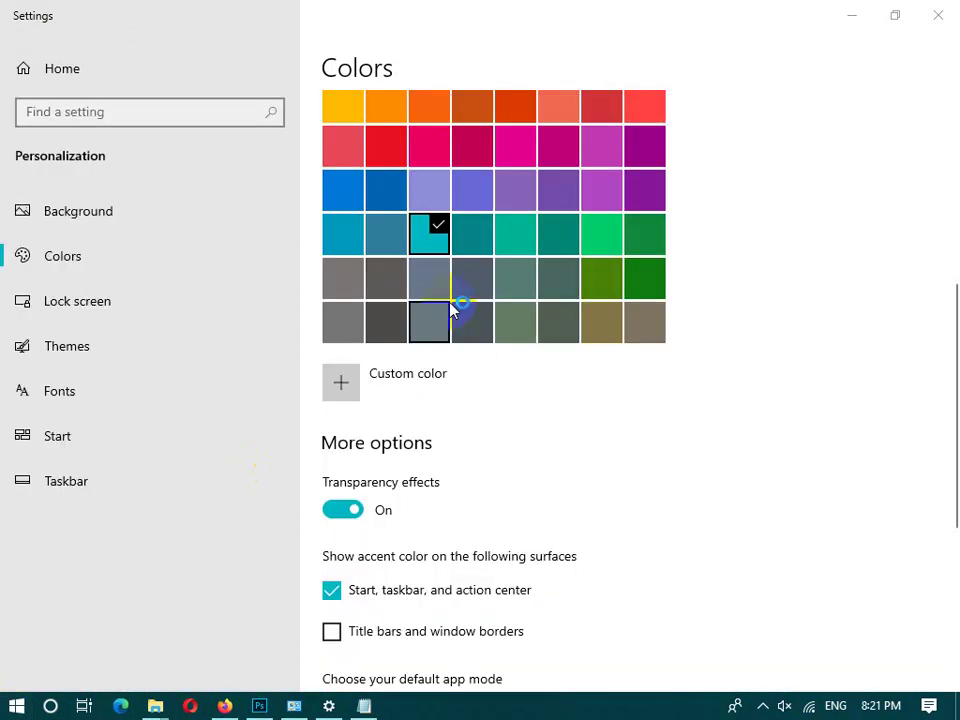
{"action": "left_click", "coordinate": [338, 594]}
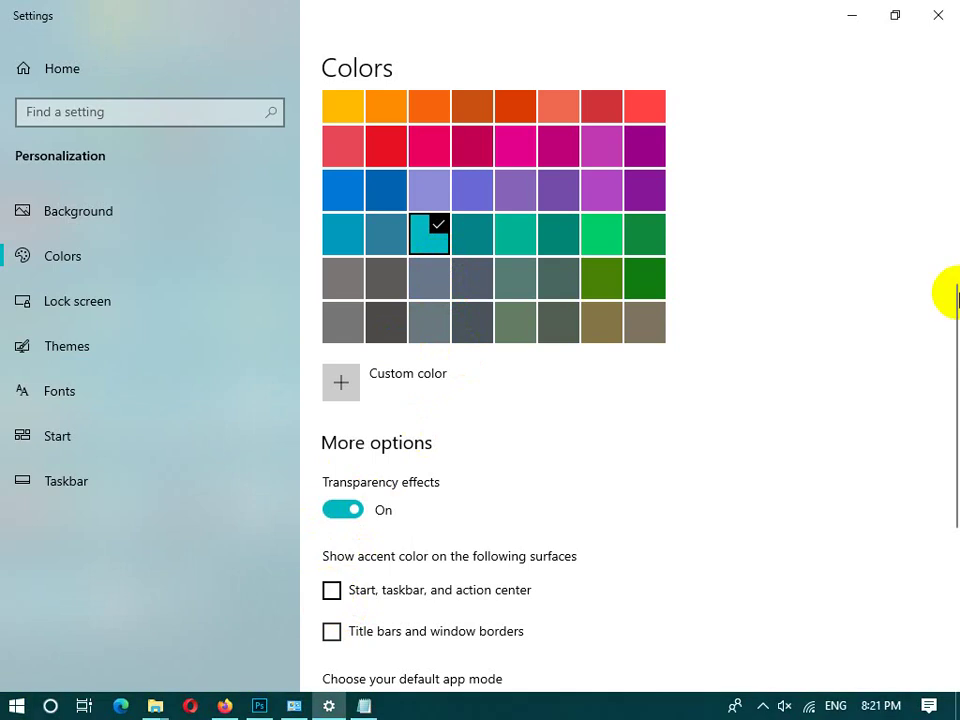
Show the accent color on both Start/taskbar and title bars, check it on This PC, and clear both options.
{"action": "left_click_drag", "start_coordinate": [950, 310], "coordinate": [949, 381]}
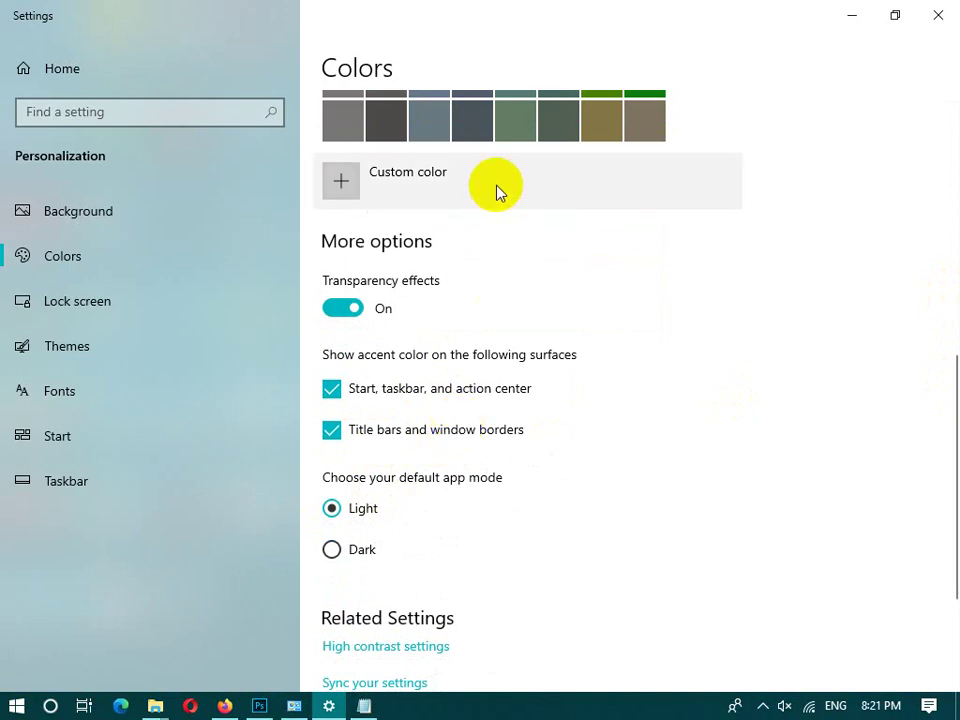
{"action": "left_click", "coordinate": [853, 12]}
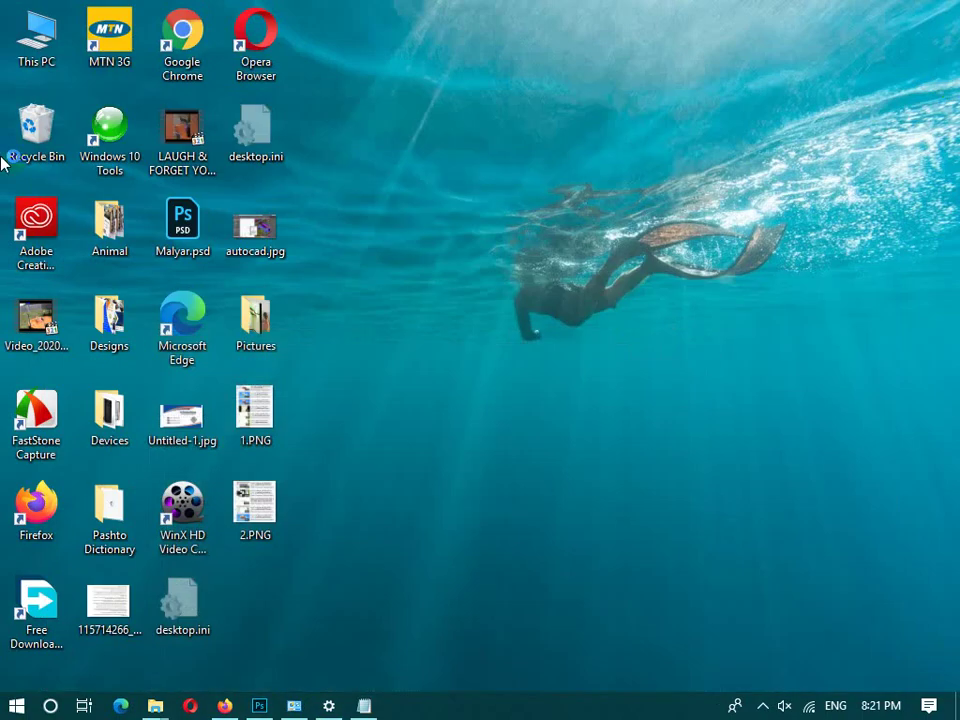
{"action": "double_click", "coordinate": [37, 33]}
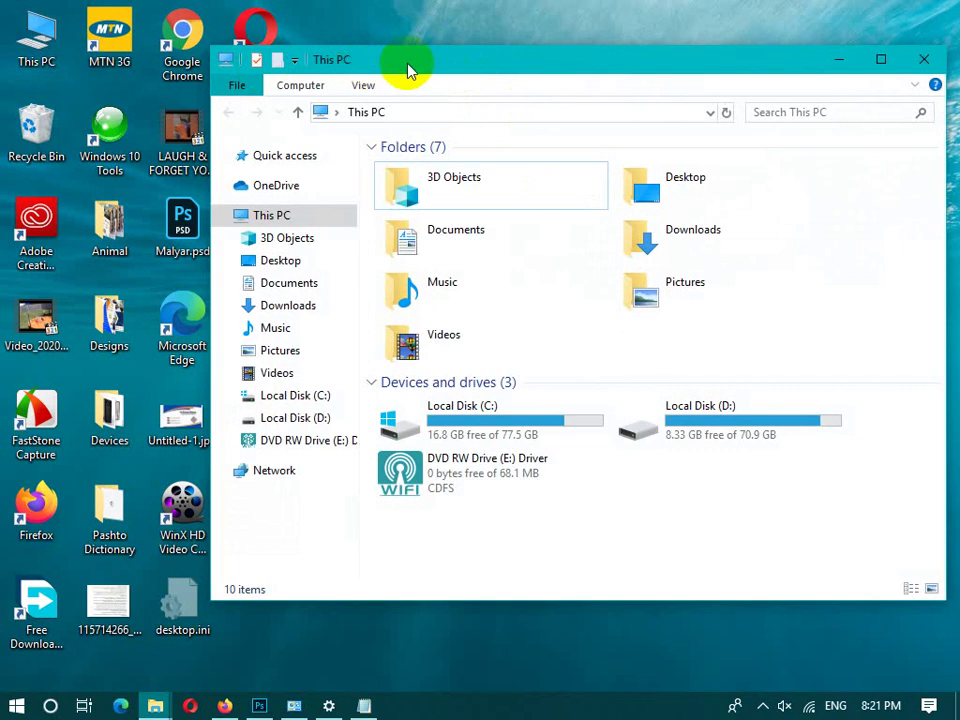
{"action": "left_click", "coordinate": [327, 705]}
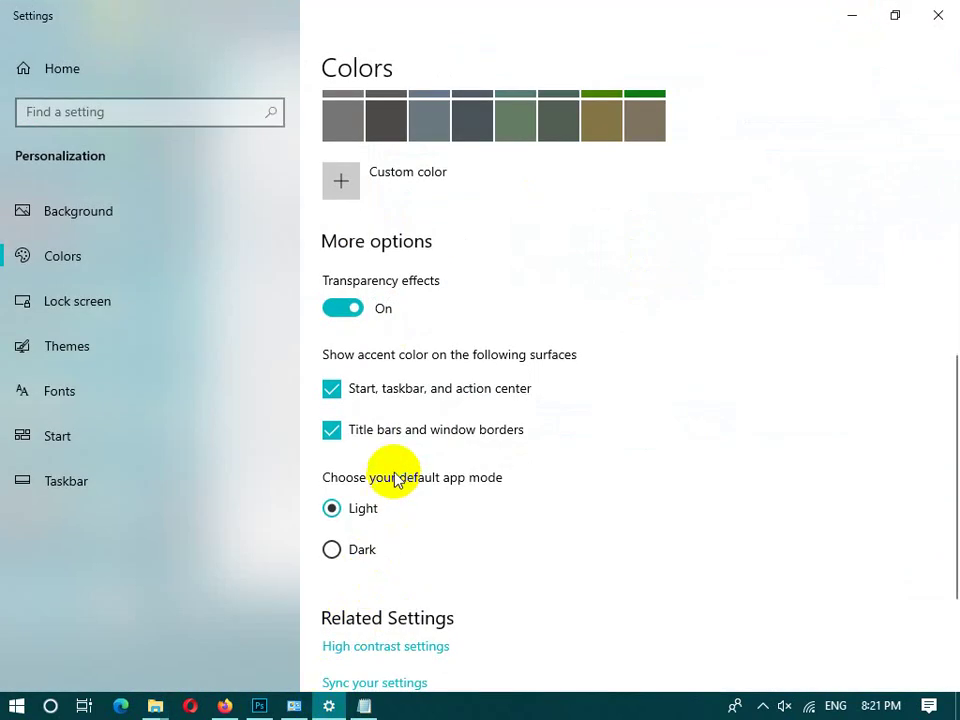
{"action": "left_click", "coordinate": [410, 432]}
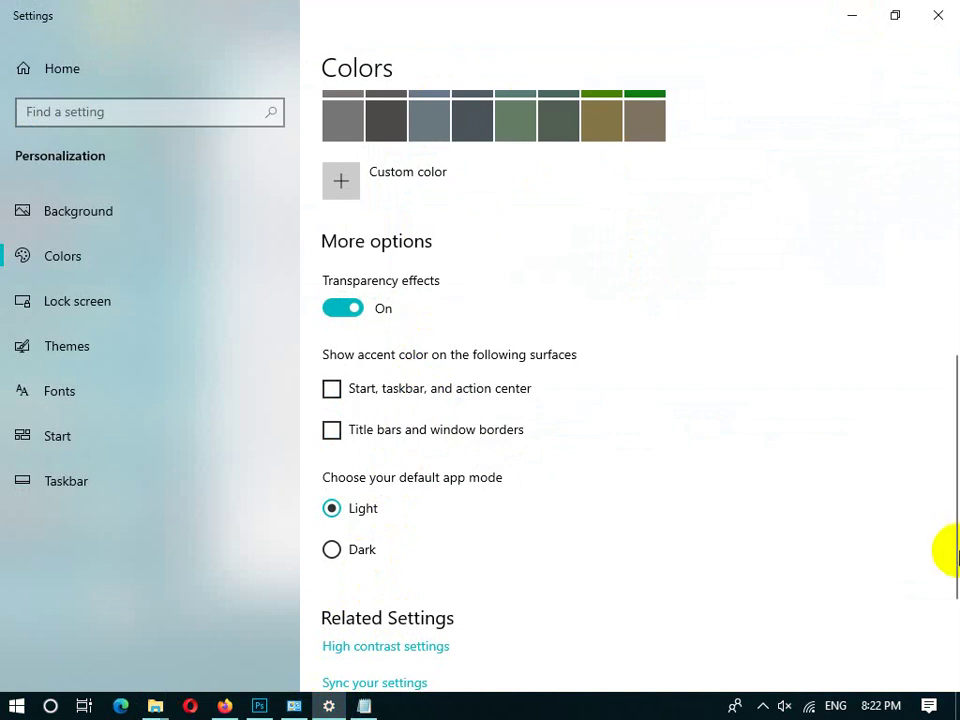
Check the This PC title bar and the desktop taskbar without accent color surfaces, and return to the Colors settings.
{"action": "left_click_drag", "start_coordinate": [950, 437], "coordinate": [958, 480]}
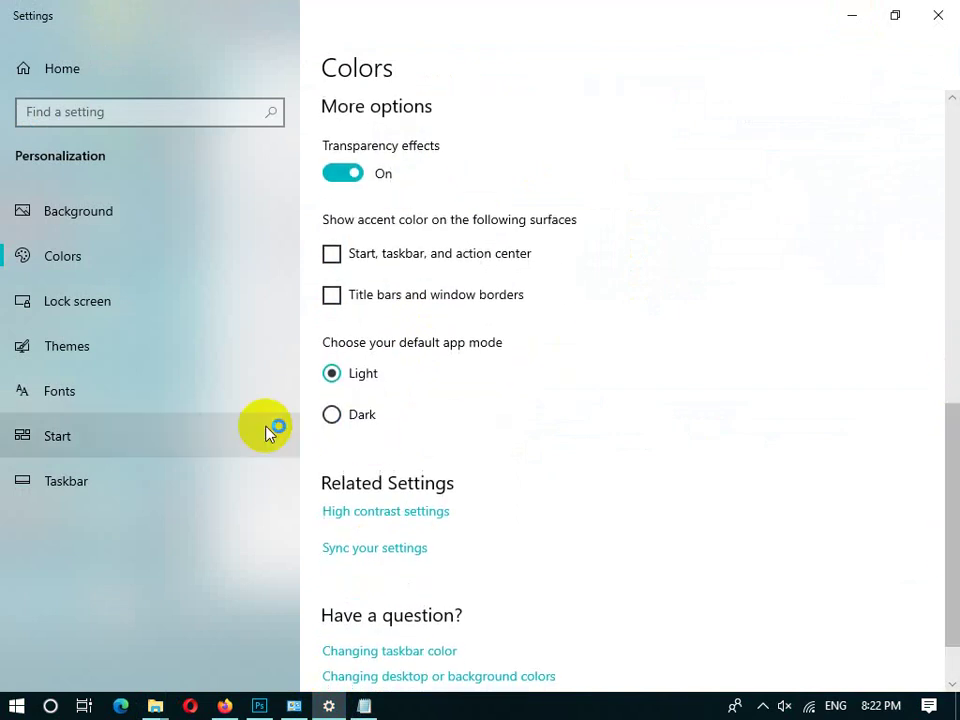
{"action": "left_click", "coordinate": [851, 15]}
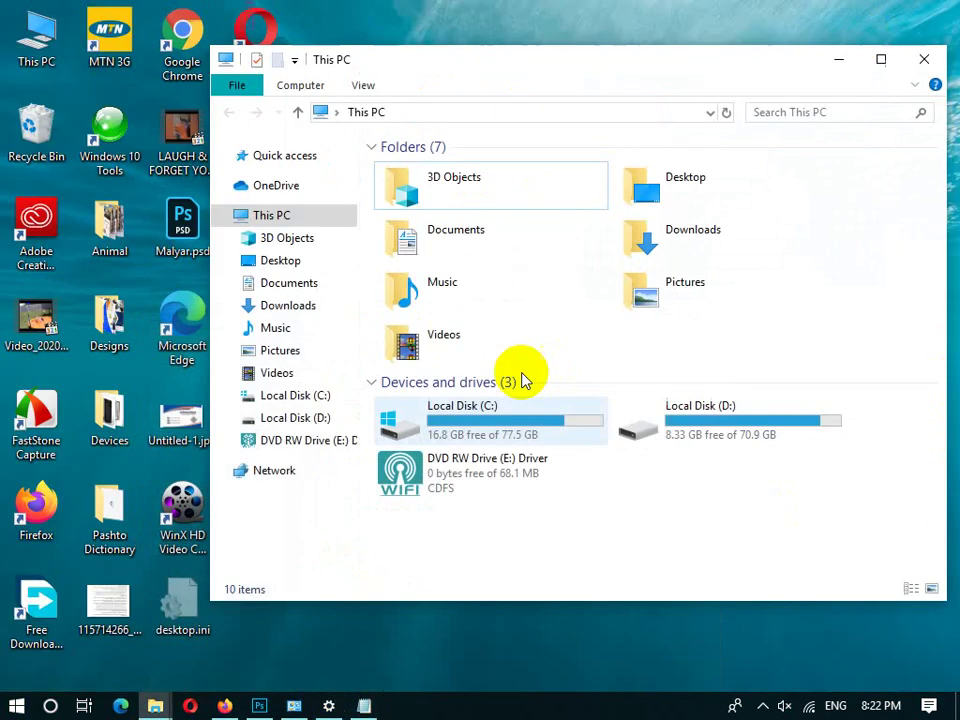
{"action": "left_click", "coordinate": [840, 59]}
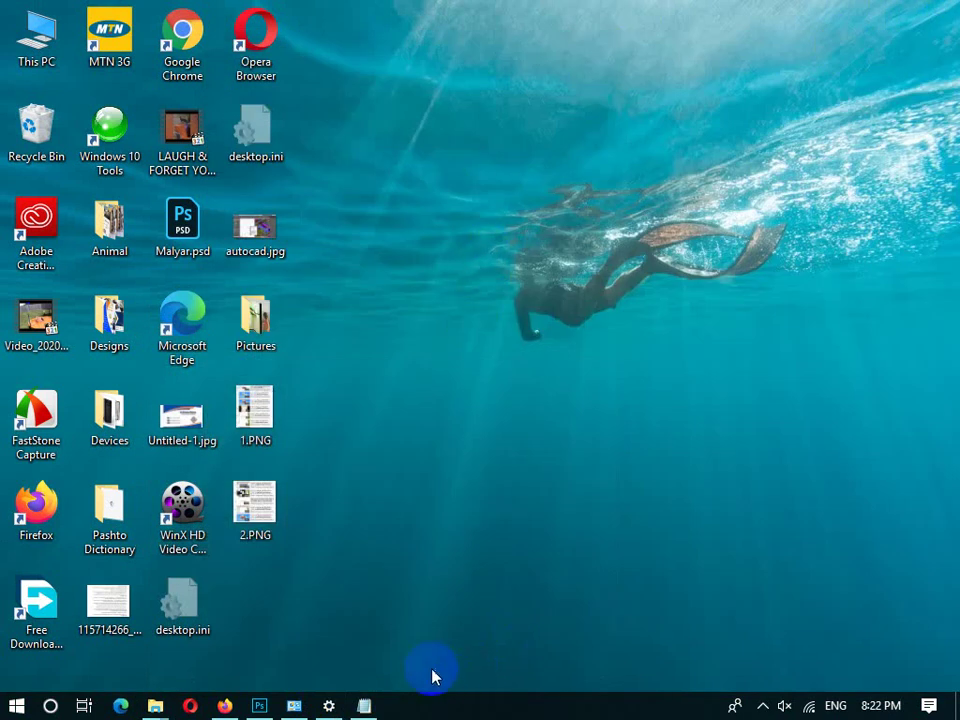
{"action": "left_click", "coordinate": [328, 706]}
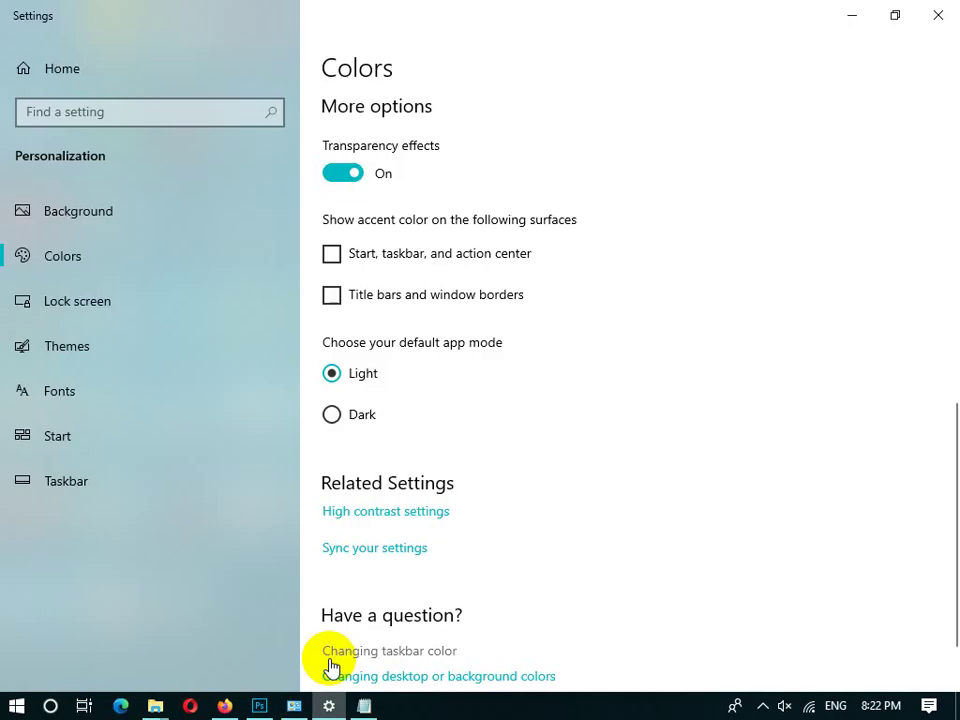
Switch the default app mode to Dark, look at the Start menu, and switch the mode back to Light.
{"action": "left_click", "coordinate": [365, 415]}
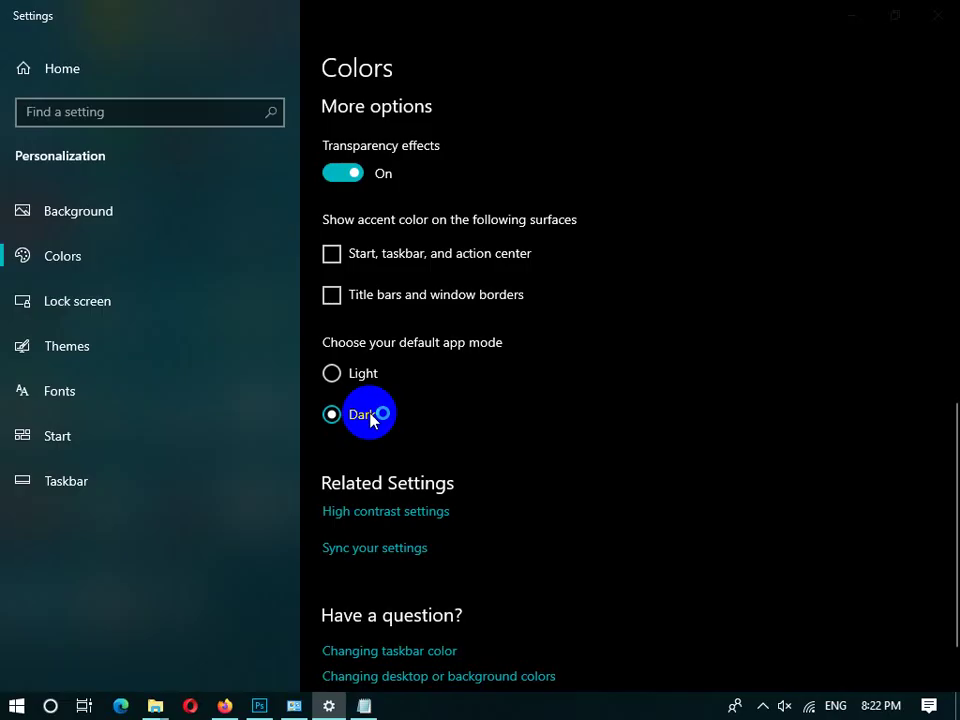
{"action": "key", "text": "super"}
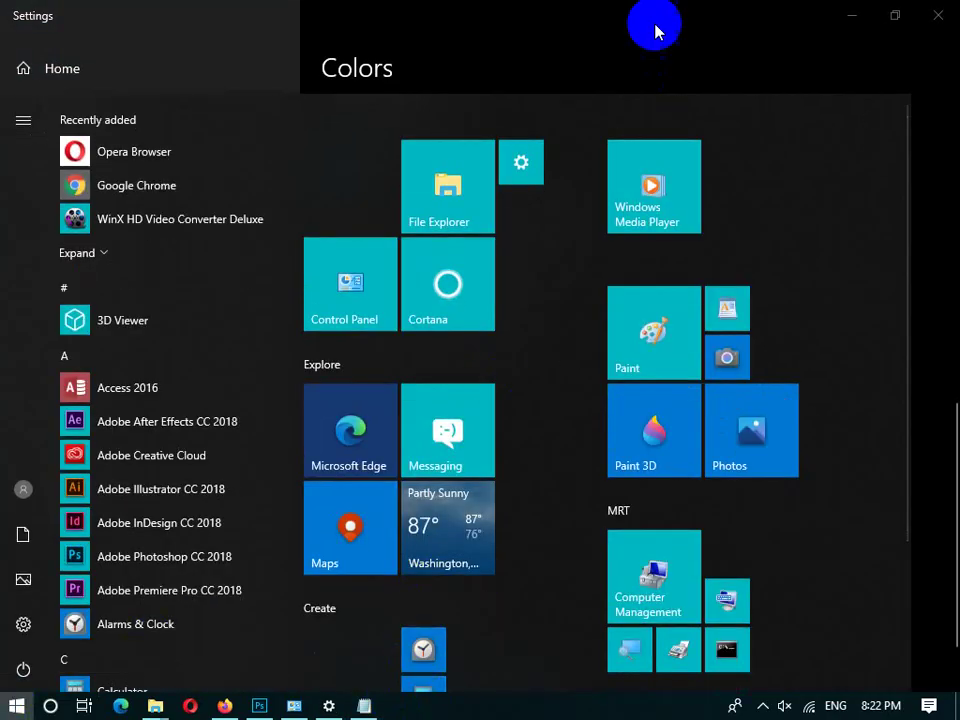
{"action": "left_click", "coordinate": [656, 20]}
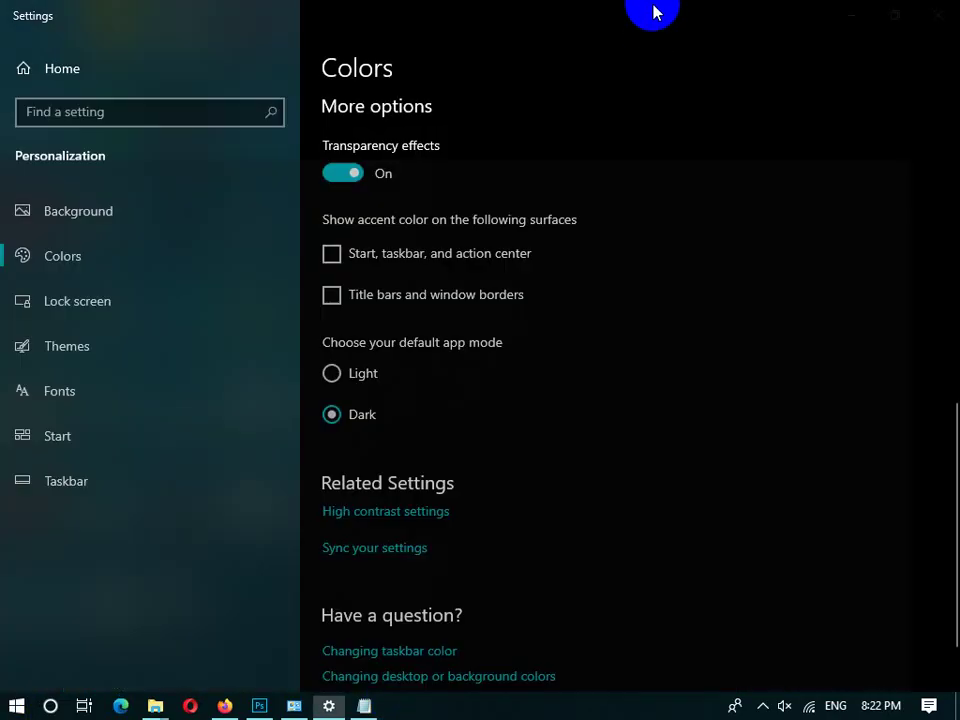
{"action": "left_click", "coordinate": [370, 381]}
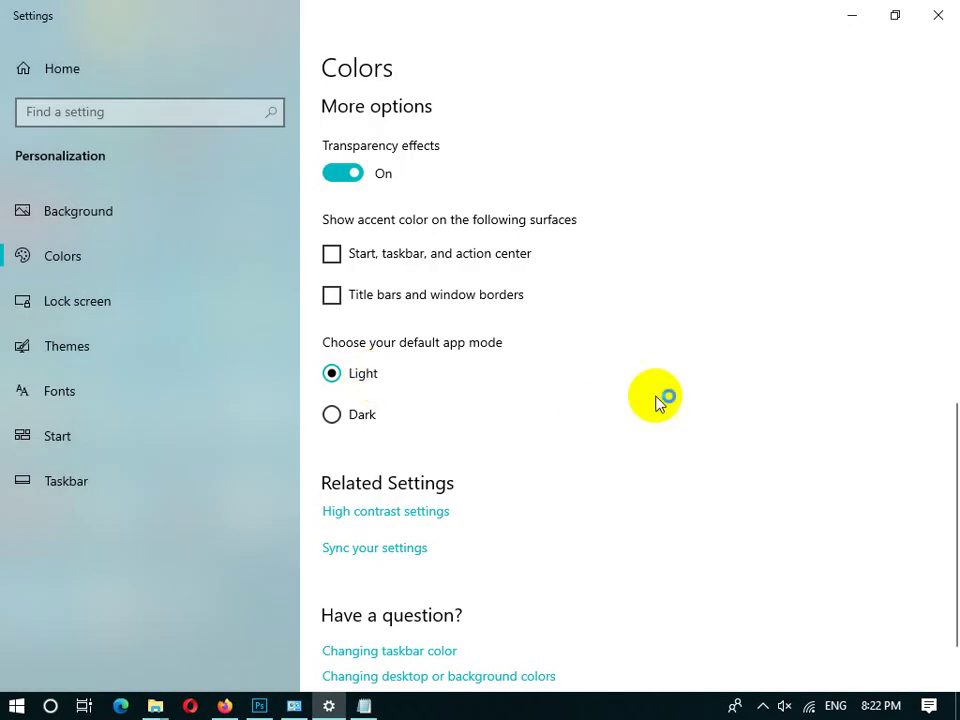
Turn on high contrast in the related high contrast settings, check it on the refreshed desktop, and return to Settings.
{"action": "left_click", "coordinate": [418, 520]}
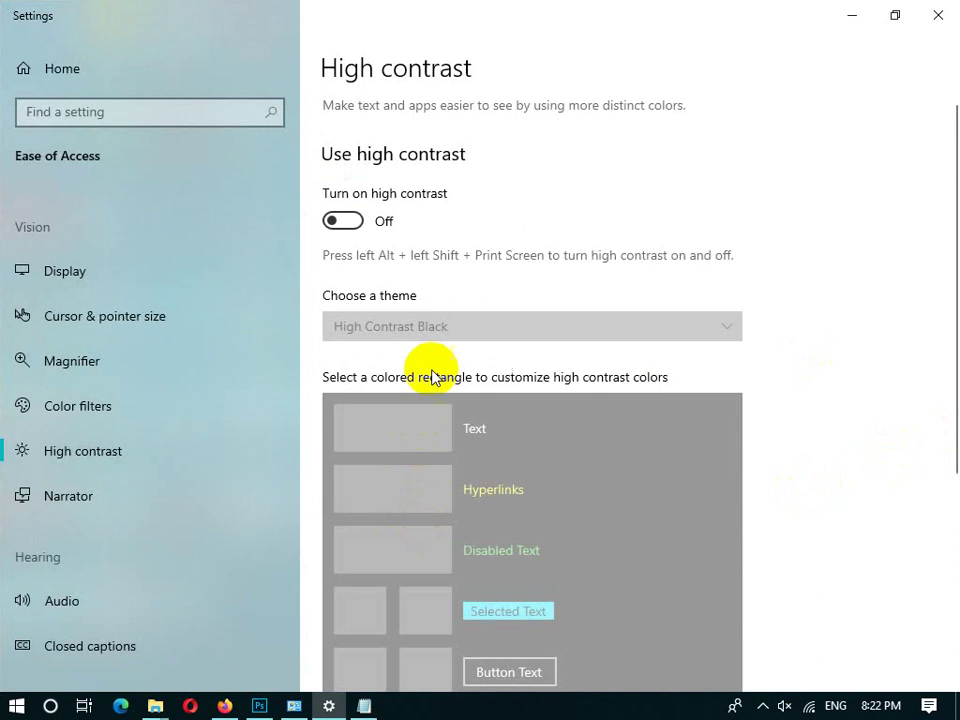
{"action": "left_click", "coordinate": [356, 224]}
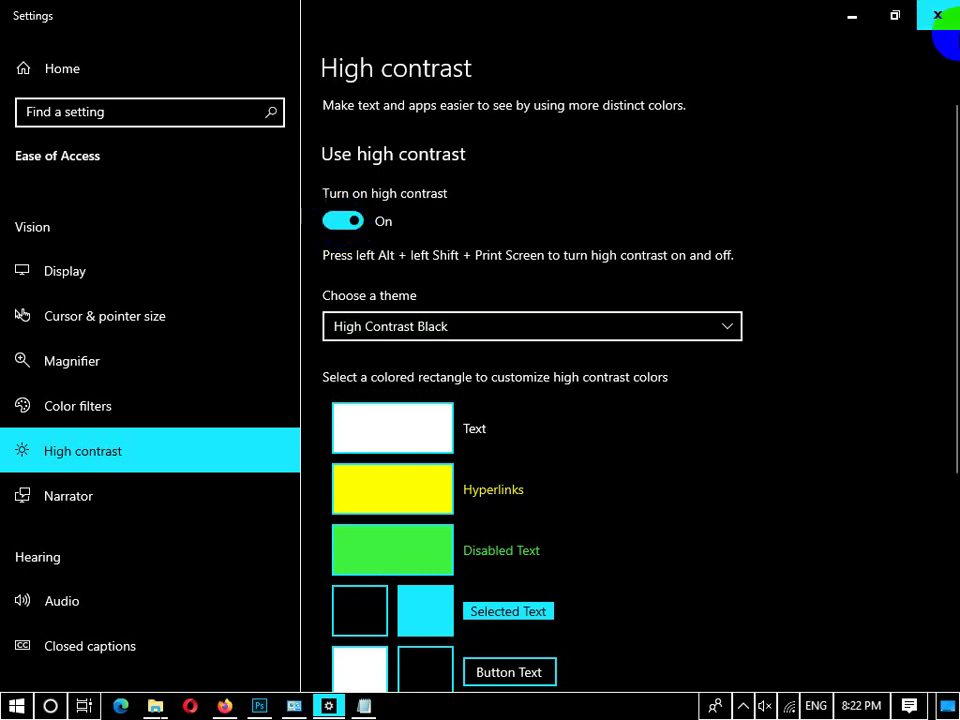
{"action": "scroll", "coordinate": [947, 300], "scroll_direction": "down", "scroll_amount": 1}
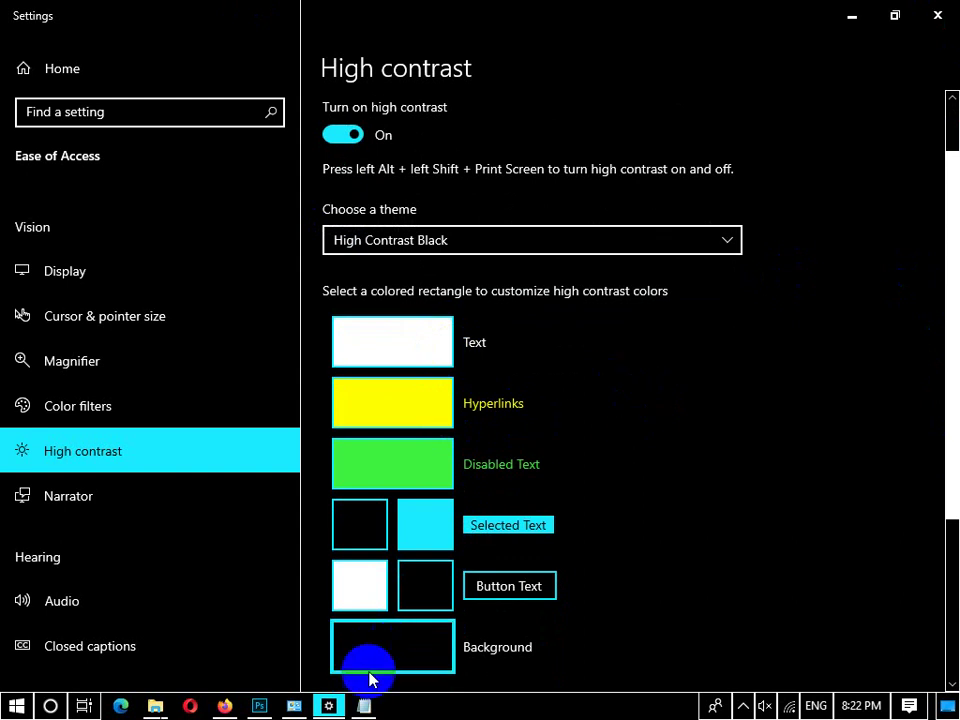
{"action": "left_click", "coordinate": [340, 710]}
{"action": "right_click", "coordinate": [391, 303]}
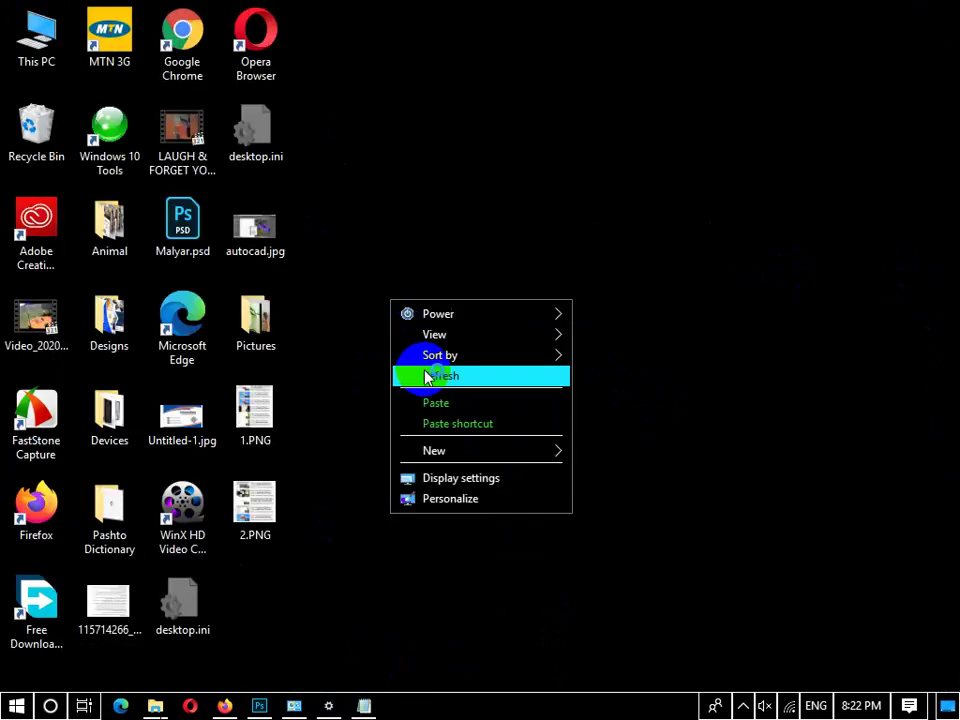
{"action": "left_click", "coordinate": [422, 375]}
{"action": "left_click", "coordinate": [322, 706]}
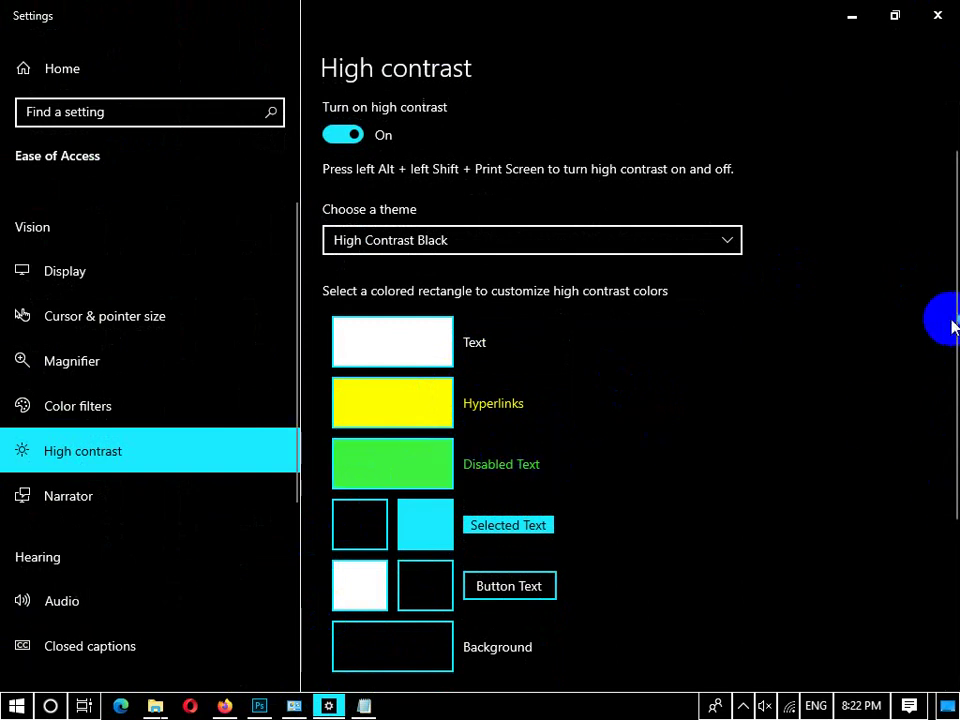
Look through the high contrast theme and color options, and turn high contrast off.
{"action": "left_click_drag", "start_coordinate": [945, 321], "coordinate": [952, 385]}
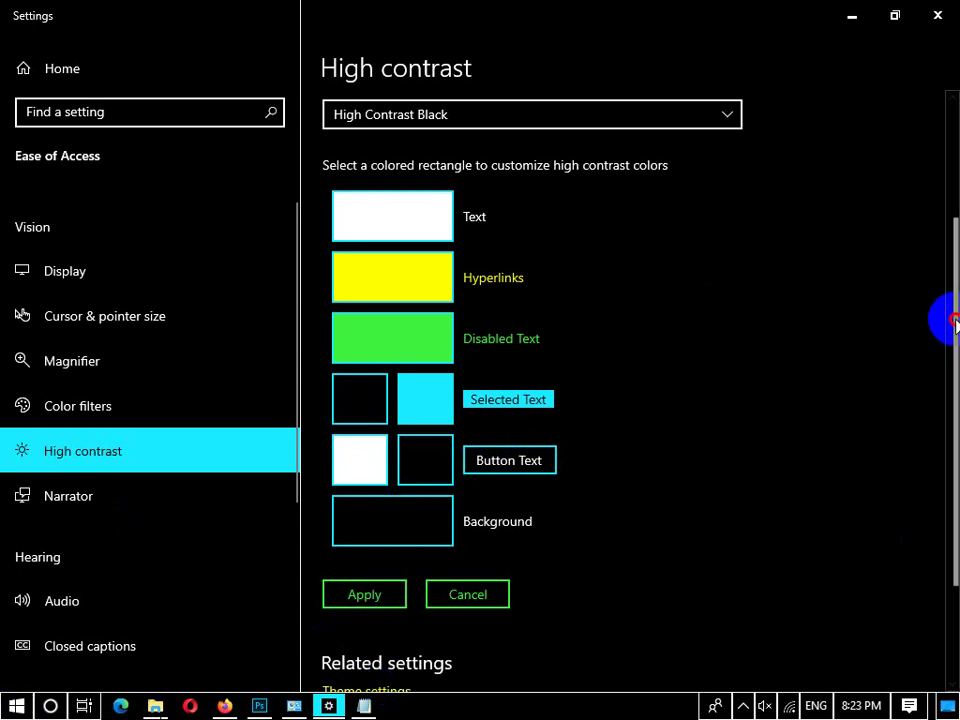
{"action": "left_click_drag", "start_coordinate": [947, 400], "coordinate": [948, 500]}
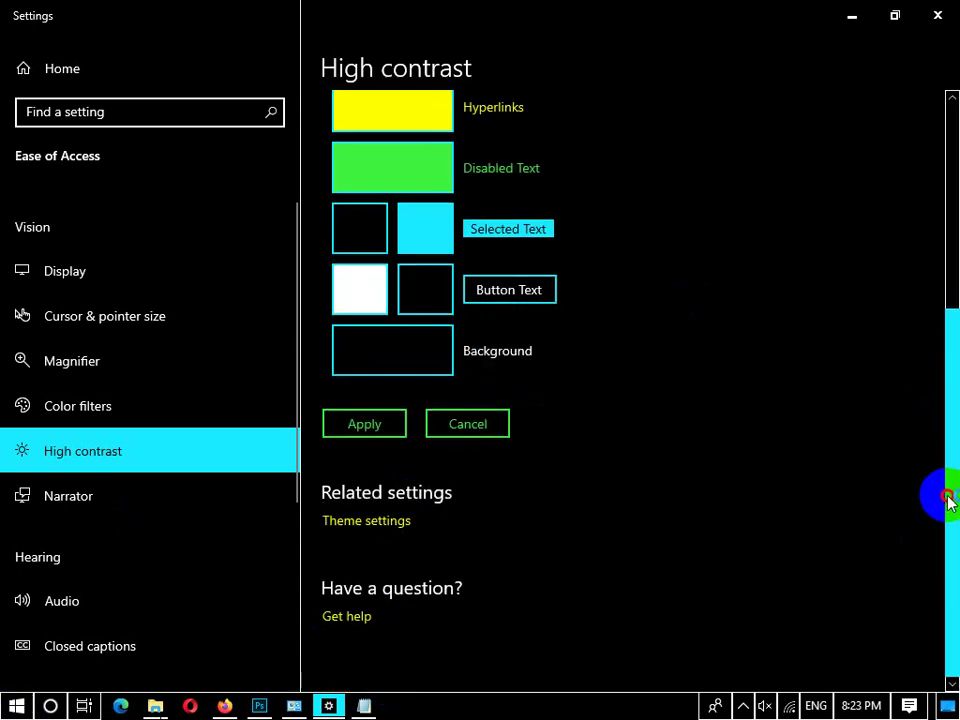
{"action": "left_click_drag", "start_coordinate": [945, 392], "coordinate": [953, 178]}
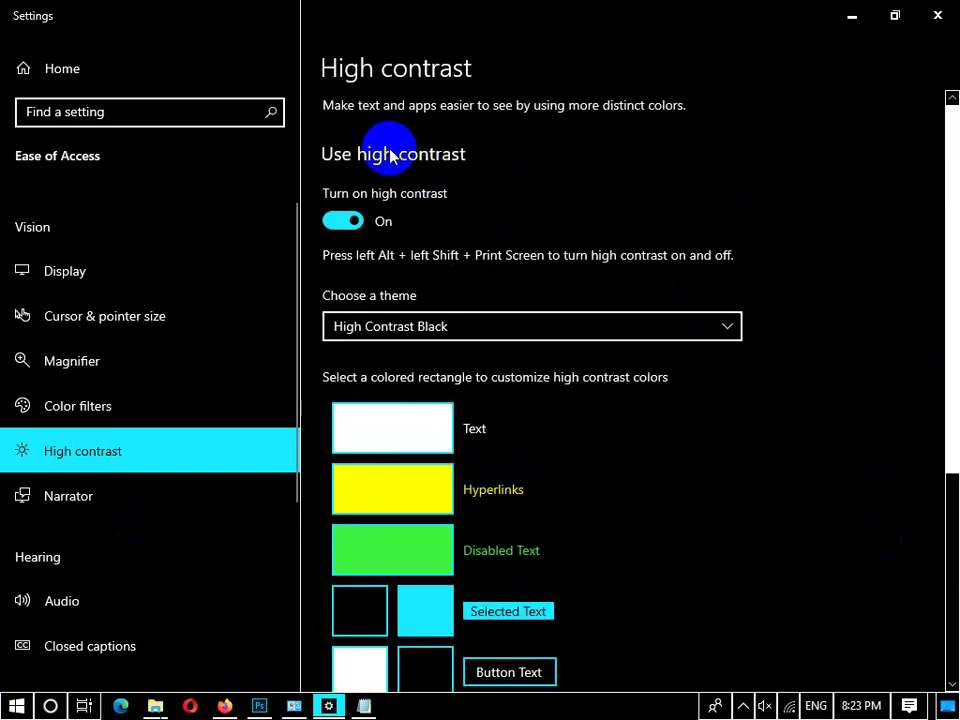
{"action": "left_click", "coordinate": [341, 221]}
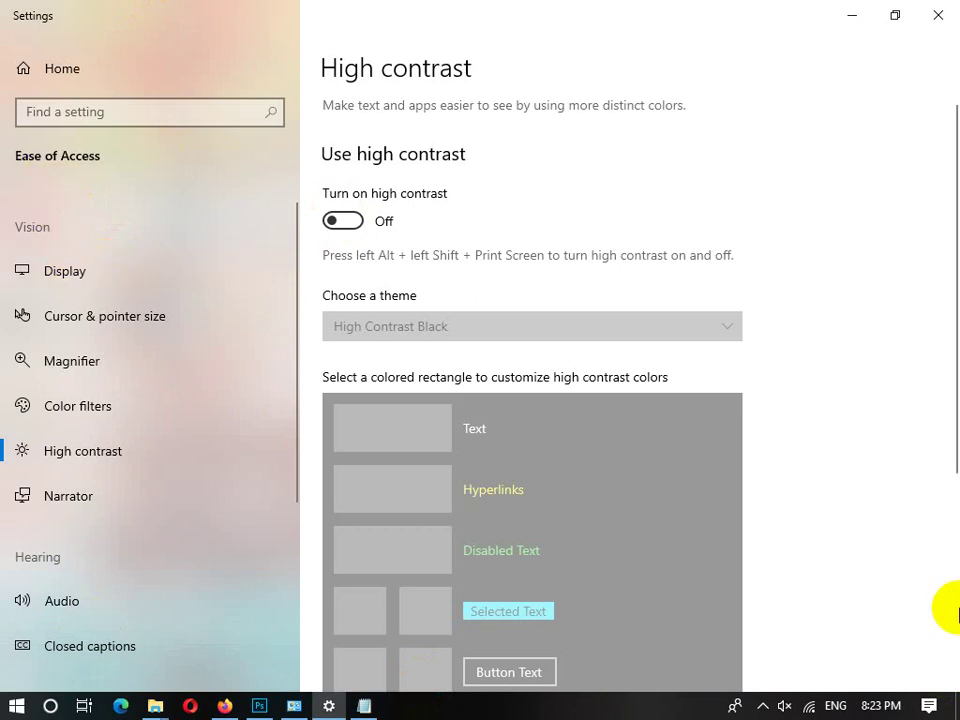
Leave the Ease of Access settings after viewing Cursor & pointer size, and reopen the Personalization Colors settings from the desktop.
{"action": "left_click", "coordinate": [90, 338]}
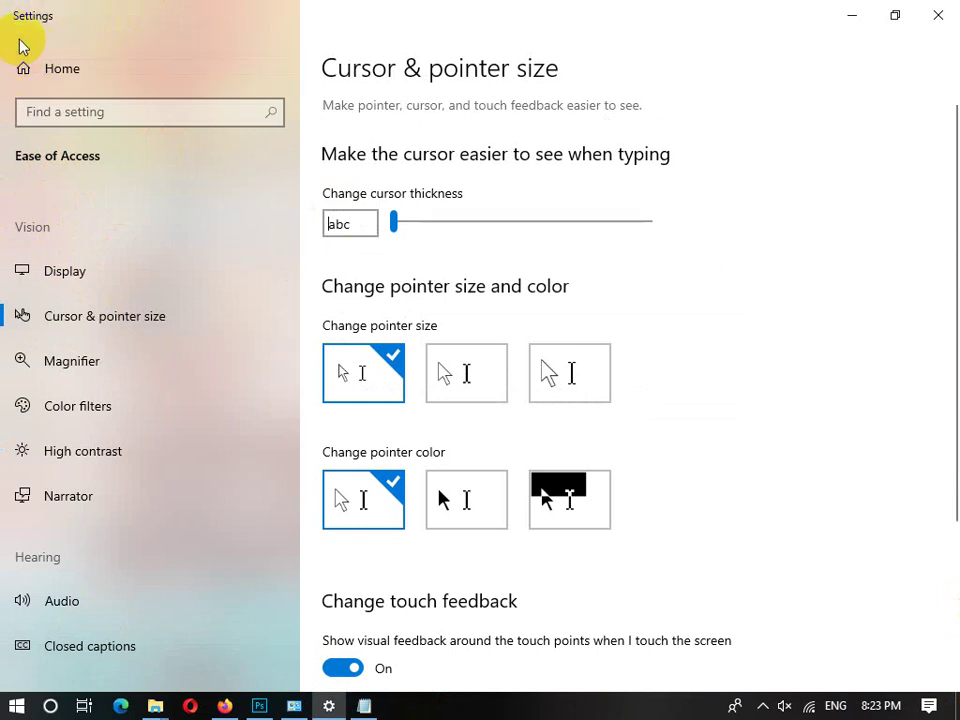
{"action": "left_click", "coordinate": [938, 15]}
{"action": "right_click", "coordinate": [415, 290]}
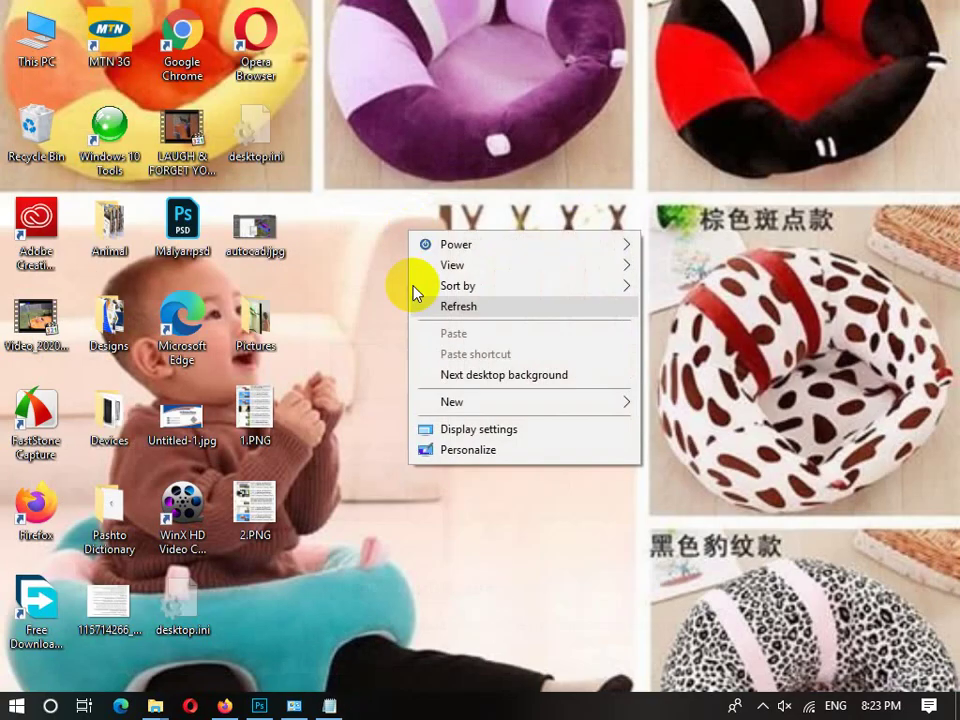
{"action": "left_click", "coordinate": [446, 429]}
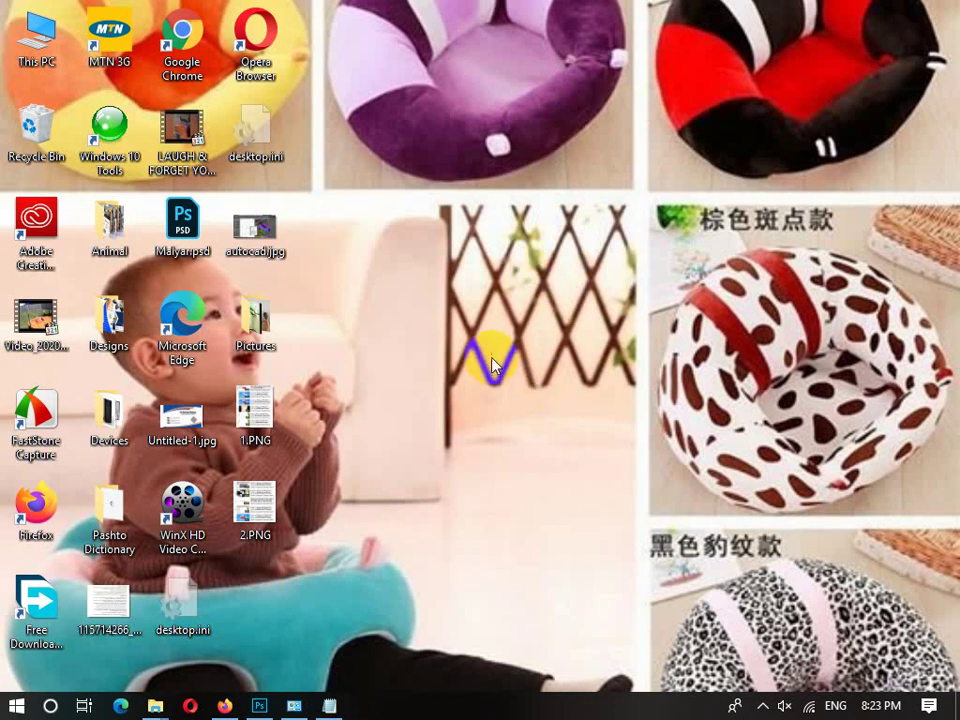
{"action": "right_click", "coordinate": [490, 320]}
{"action": "left_click", "coordinate": [515, 535]}
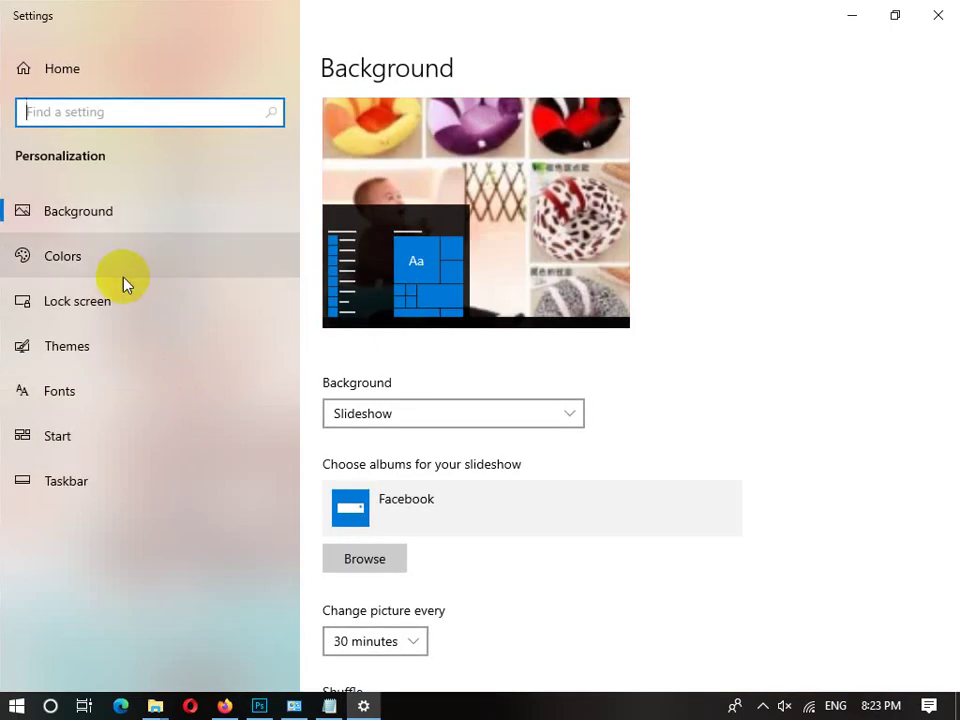
{"action": "left_click", "coordinate": [100, 298]}
{"action": "left_click", "coordinate": [128, 266]}
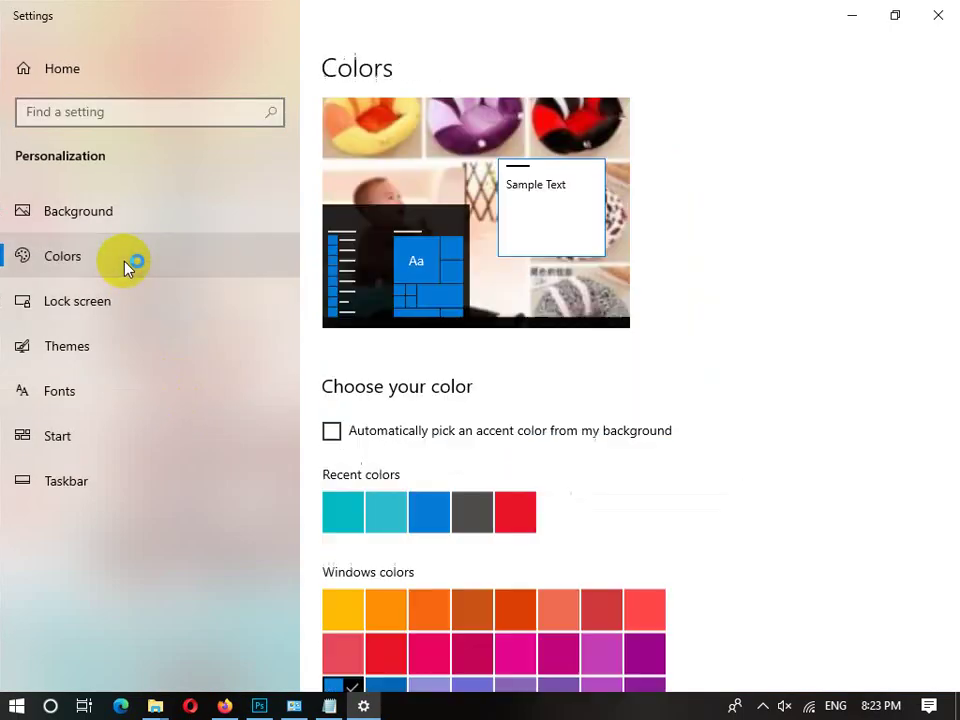
{"action": "mouse_move", "coordinate": [957, 299]}
{"action": "left_mouse_down"}
{"action": "mouse_move", "coordinate": [956, 378]}
{"action": "mouse_move", "coordinate": [955, 290]}
{"action": "left_mouse_up"}
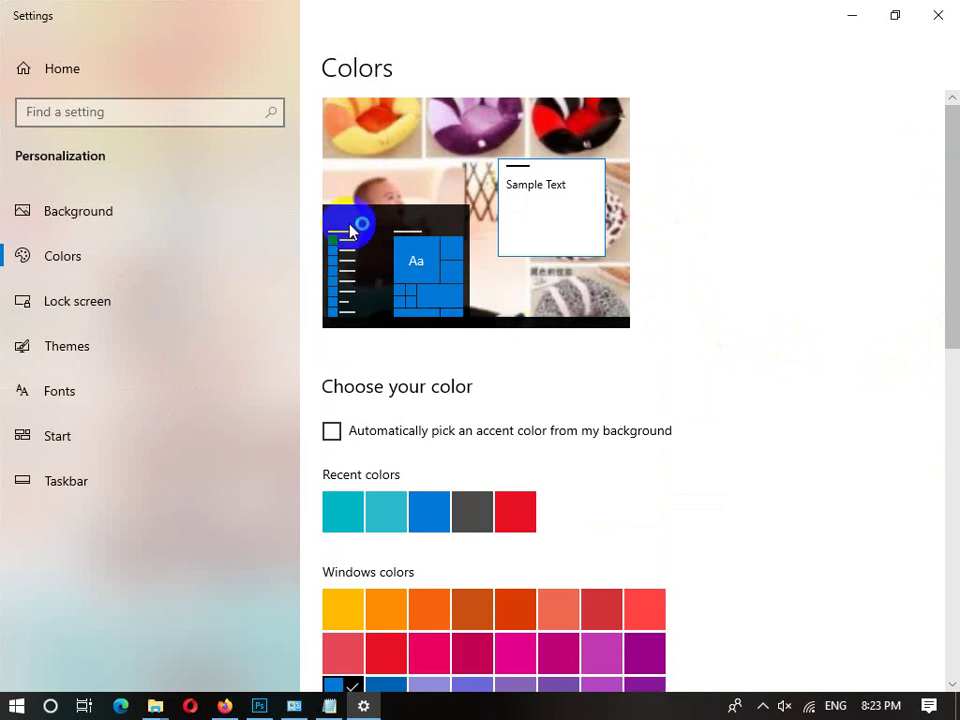
Set the desktop background type to Picture, check it on the desktop, and return to the Background settings.
{"action": "left_click", "coordinate": [60, 214]}
{"action": "left_click", "coordinate": [363, 414]}
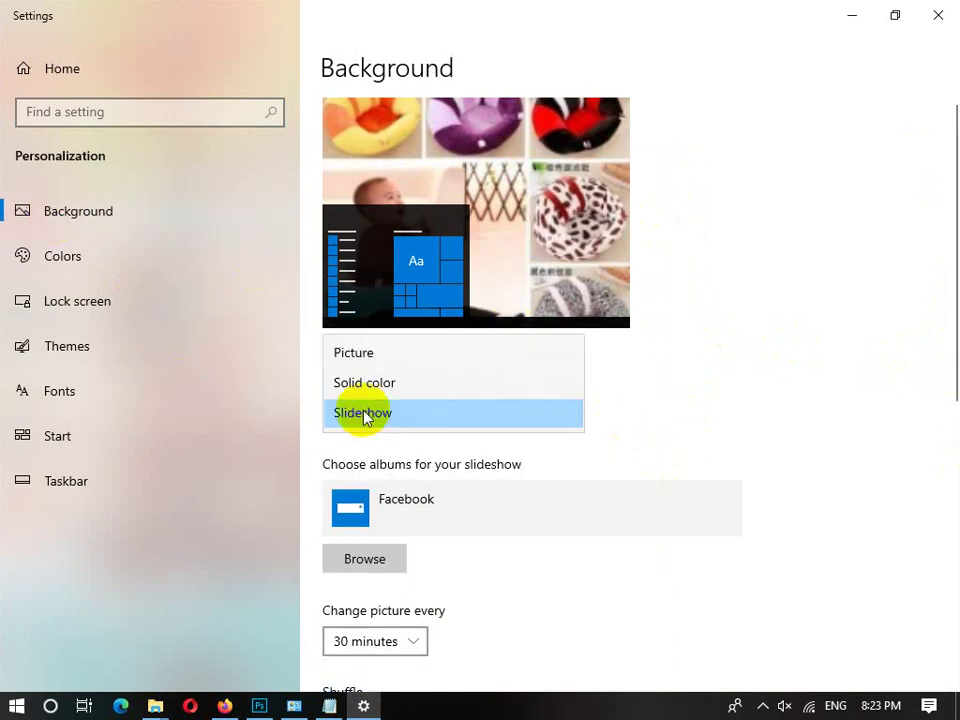
{"action": "left_click", "coordinate": [375, 354]}
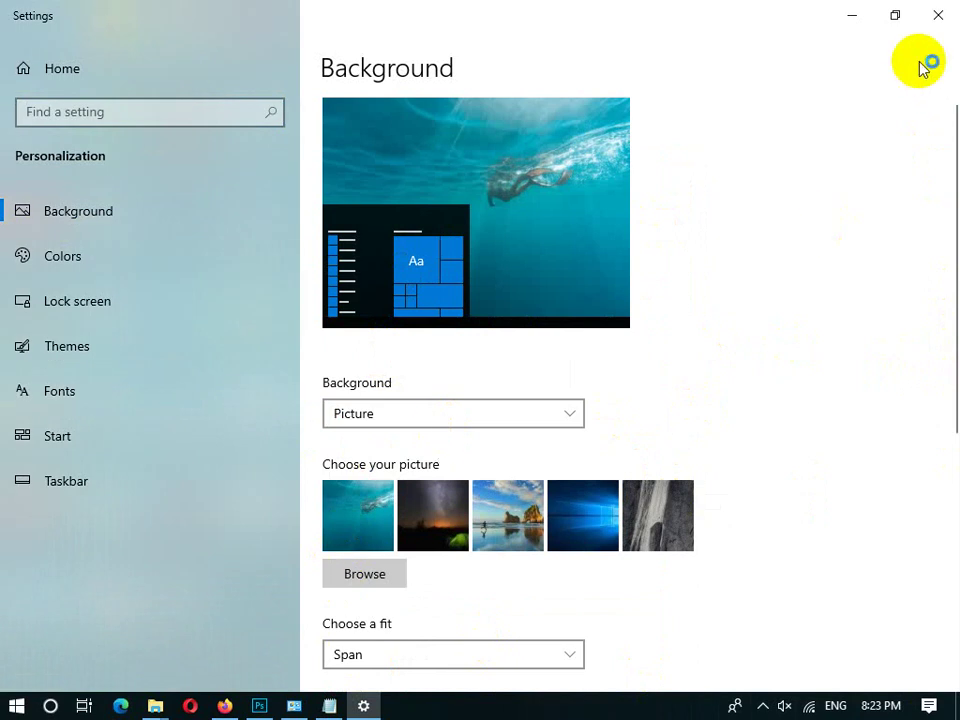
{"action": "left_click", "coordinate": [852, 15]}
{"action": "right_click", "coordinate": [493, 197]}
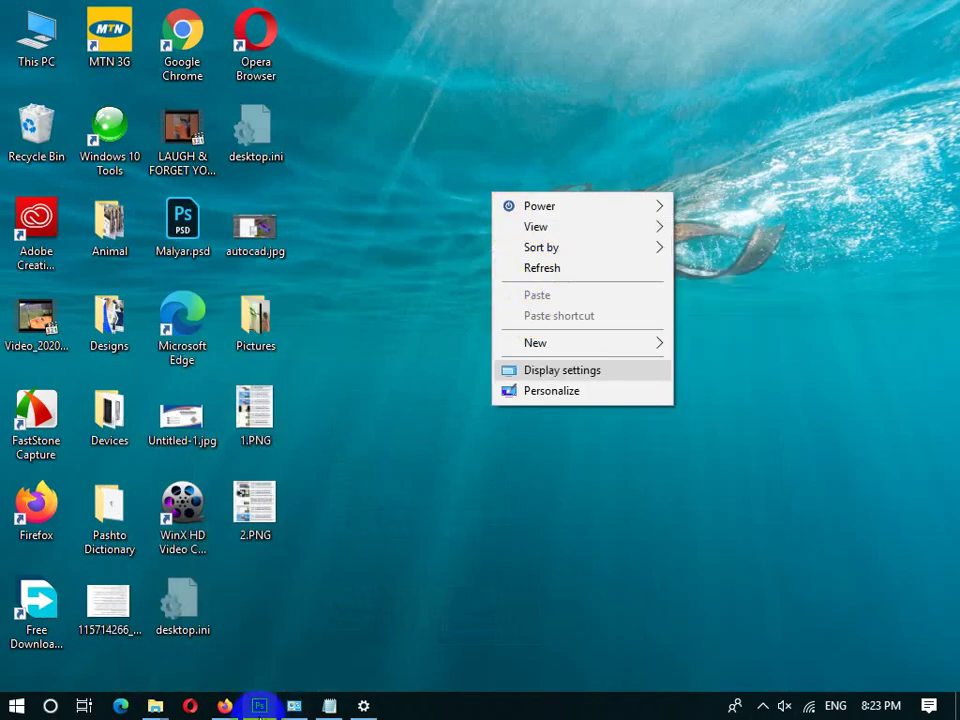
{"action": "left_click", "coordinate": [362, 706]}
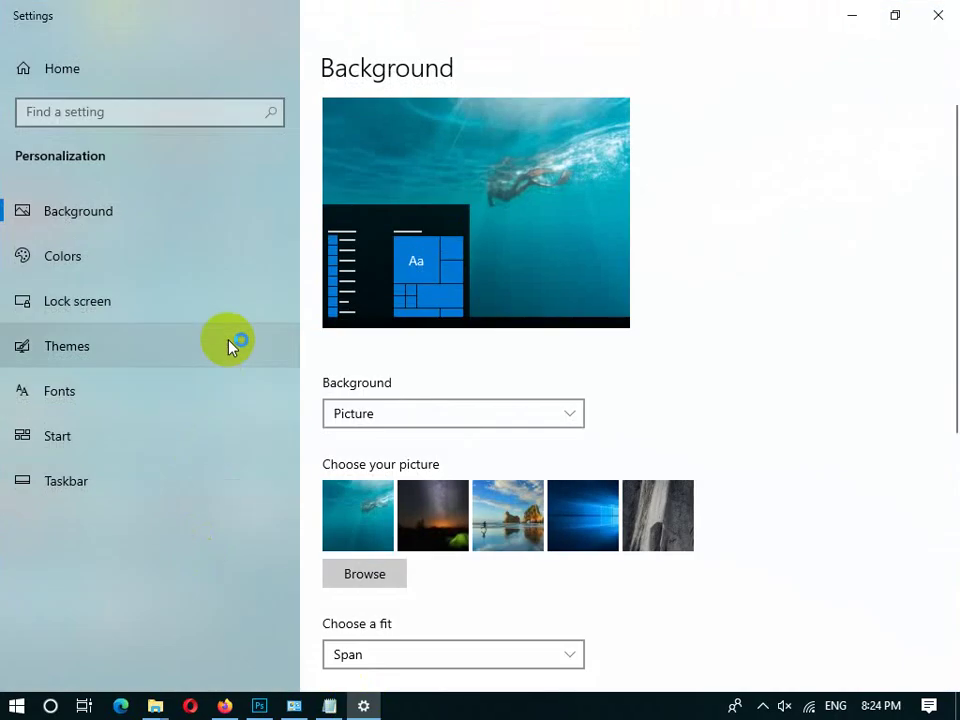
Open the Lock screen settings, view the actual lock screen, and dismiss it to return to Settings.
{"action": "left_click", "coordinate": [118, 285]}
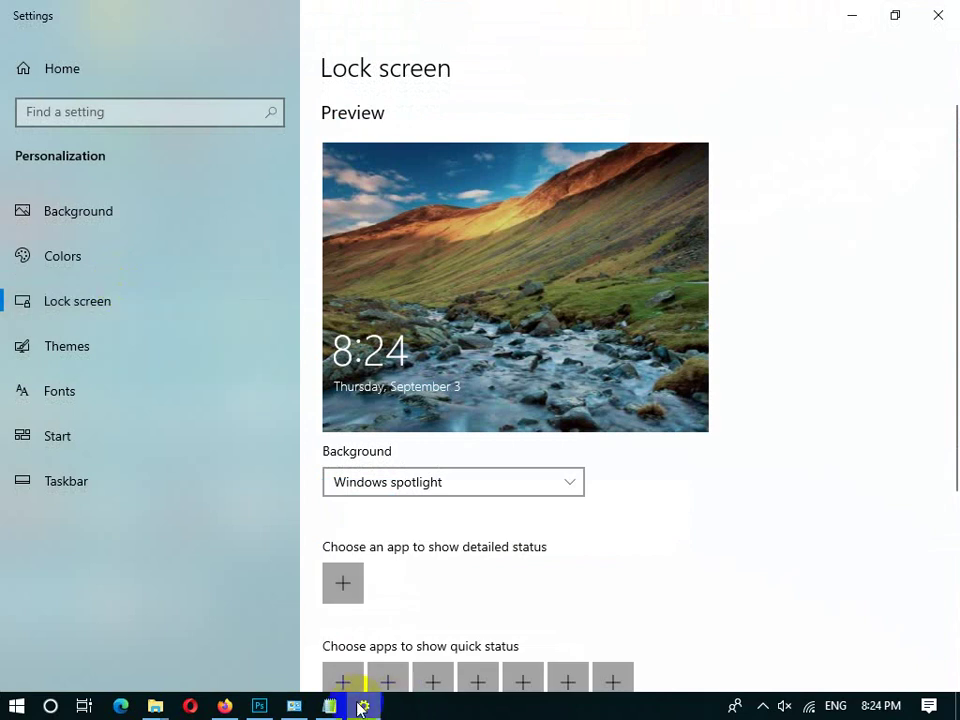
{"action": "mouse_move", "coordinate": [345, 708]}
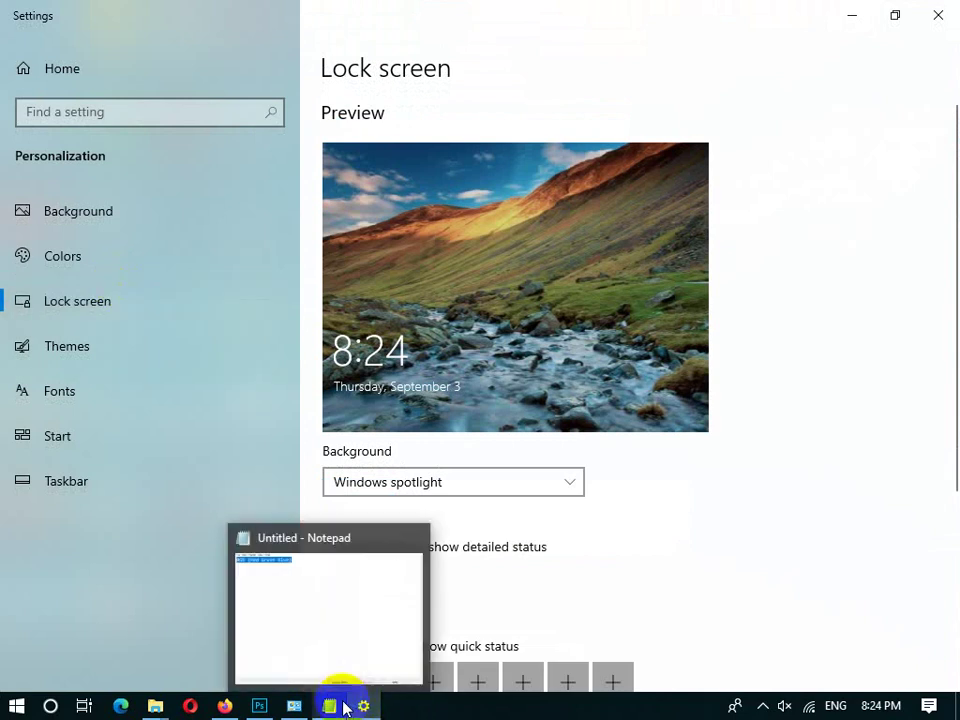
{"action": "left_click", "coordinate": [345, 708]}
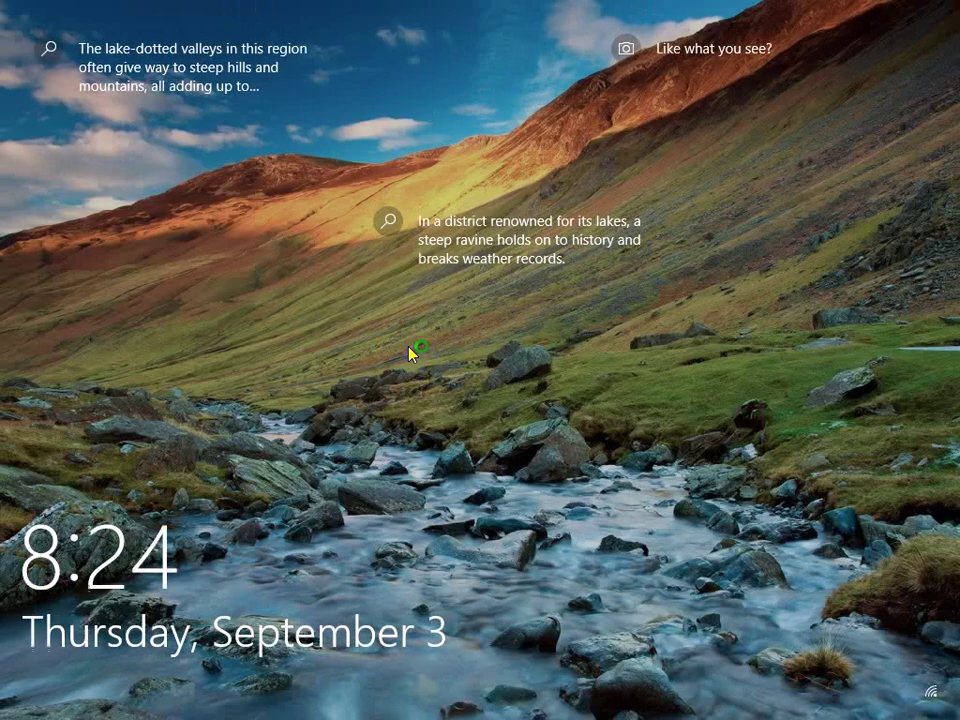
{"action": "left_click", "coordinate": [433, 440]}
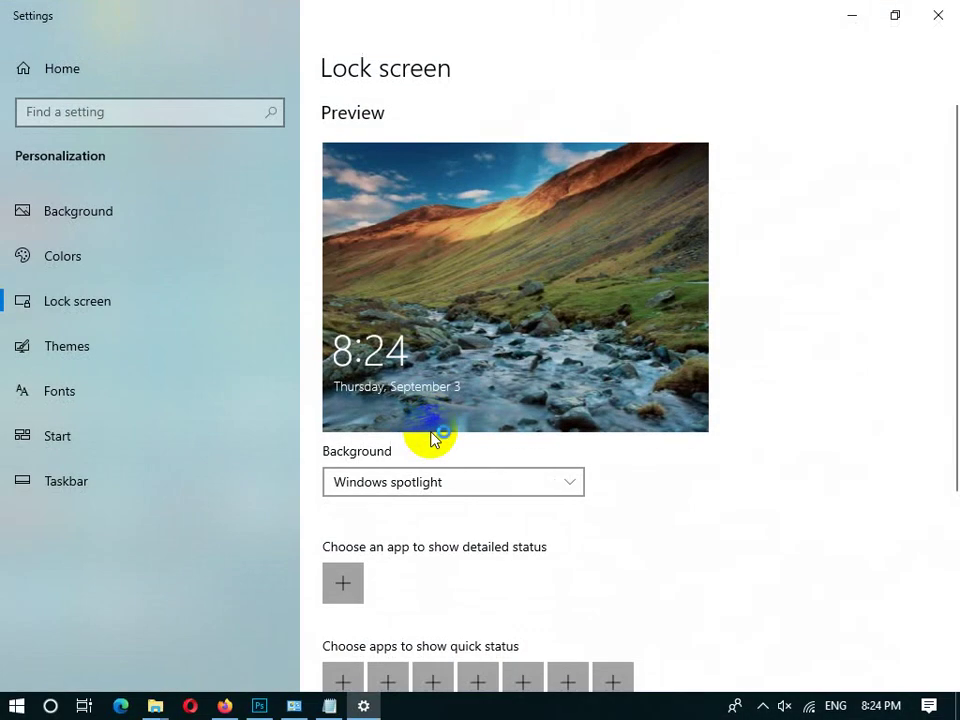
Look at the power options in Start and the Shut Down Windows dialog, and return to the Lock screen settings.
{"action": "left_click", "coordinate": [14, 703]}
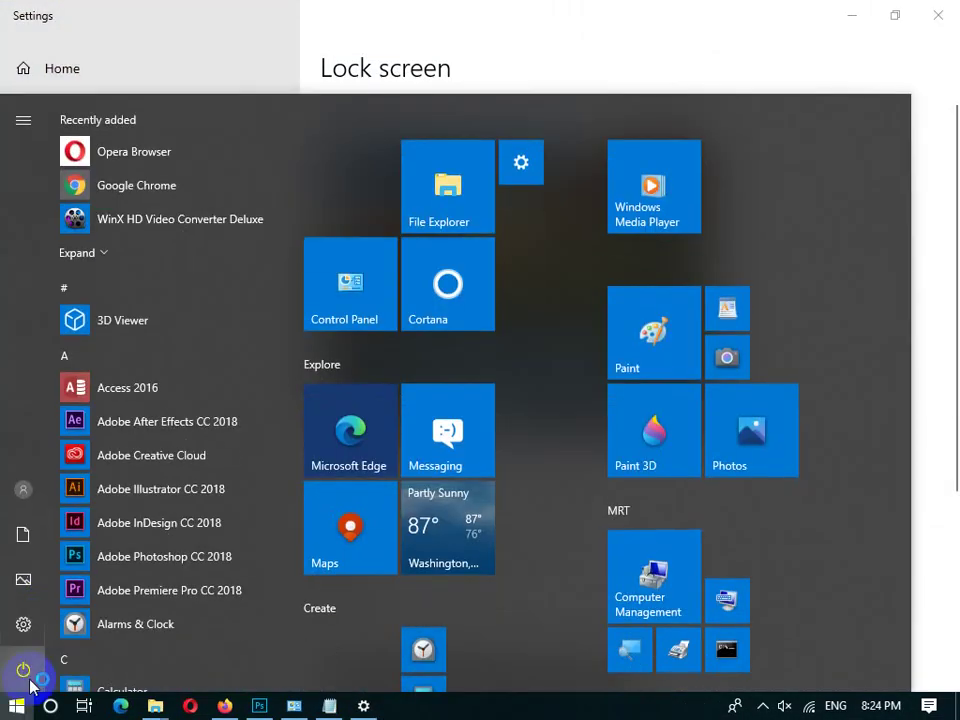
{"action": "left_click", "coordinate": [30, 679]}
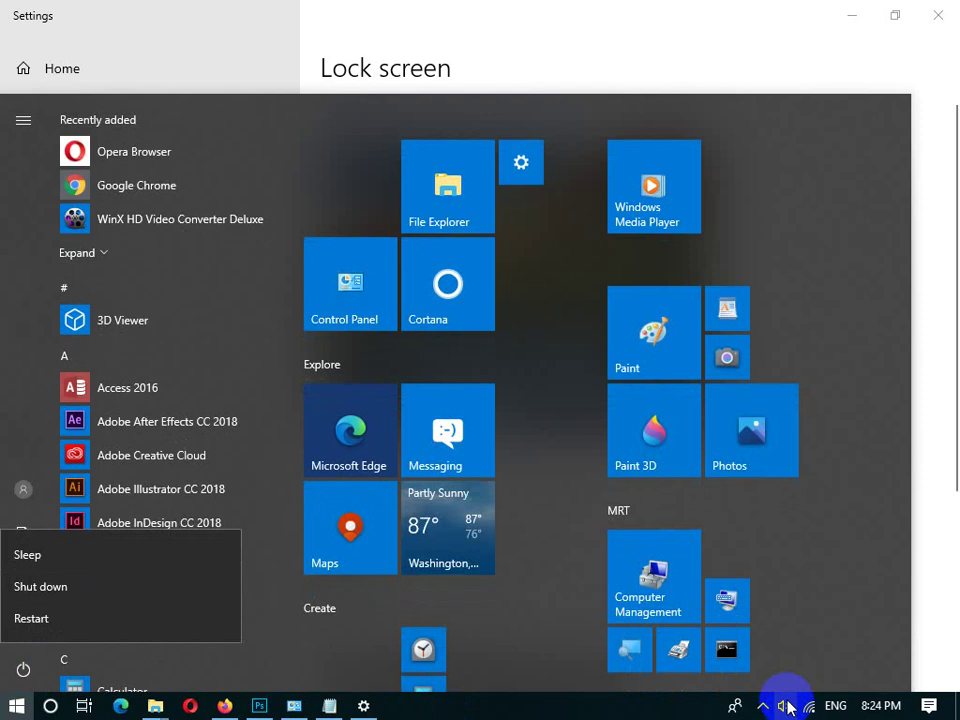
{"action": "left_click", "coordinate": [797, 8]}
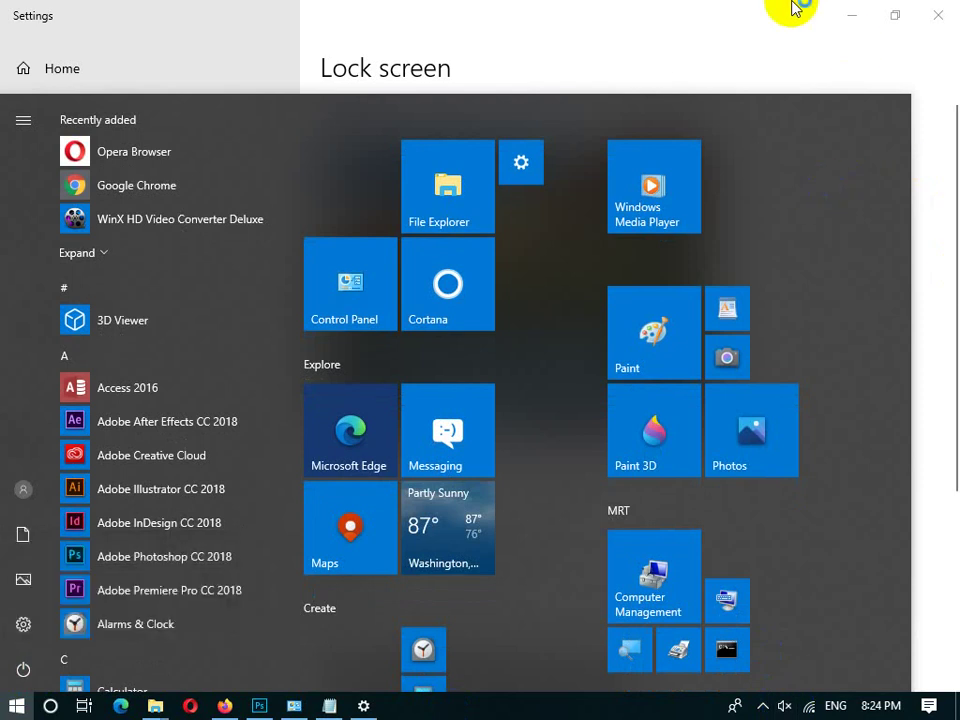
{"action": "key", "text": "super+d"}
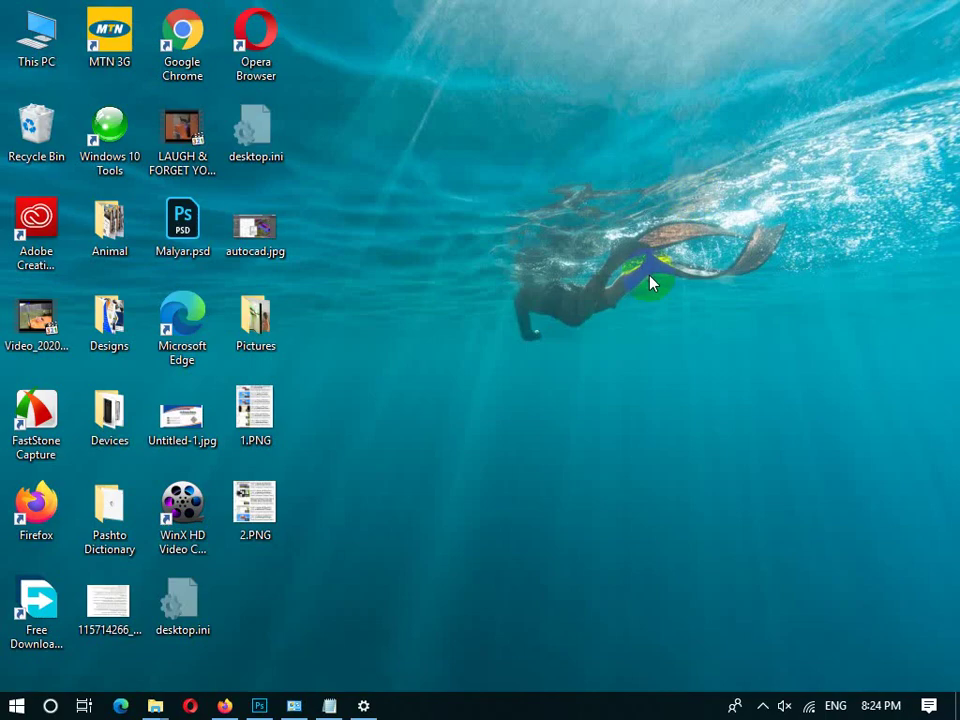
{"action": "key", "text": "alt+F4"}
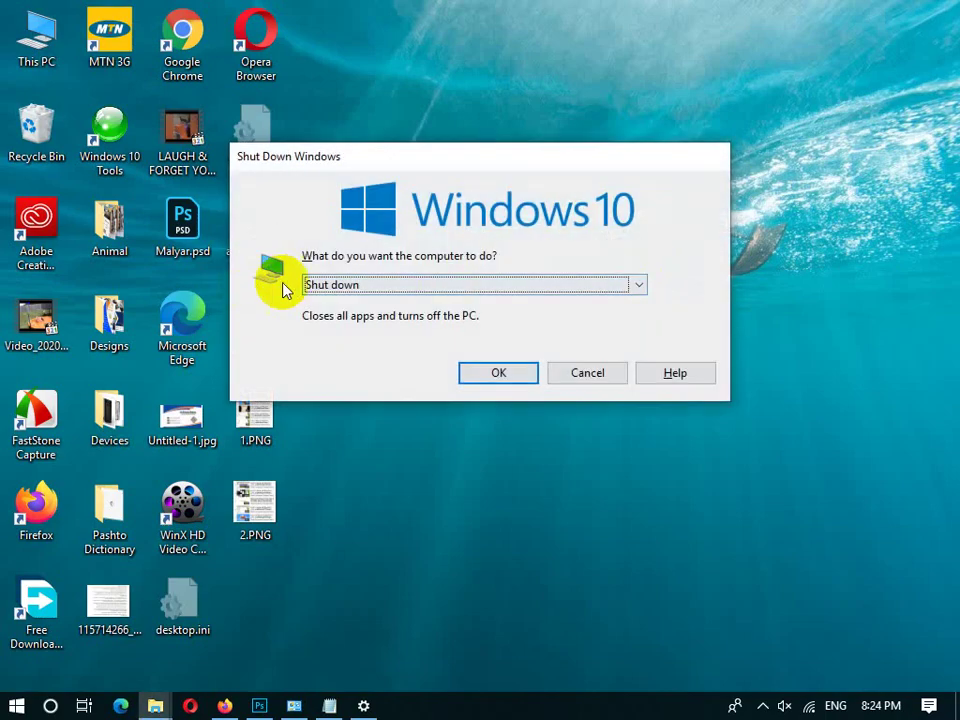
{"action": "left_click", "coordinate": [470, 287]}
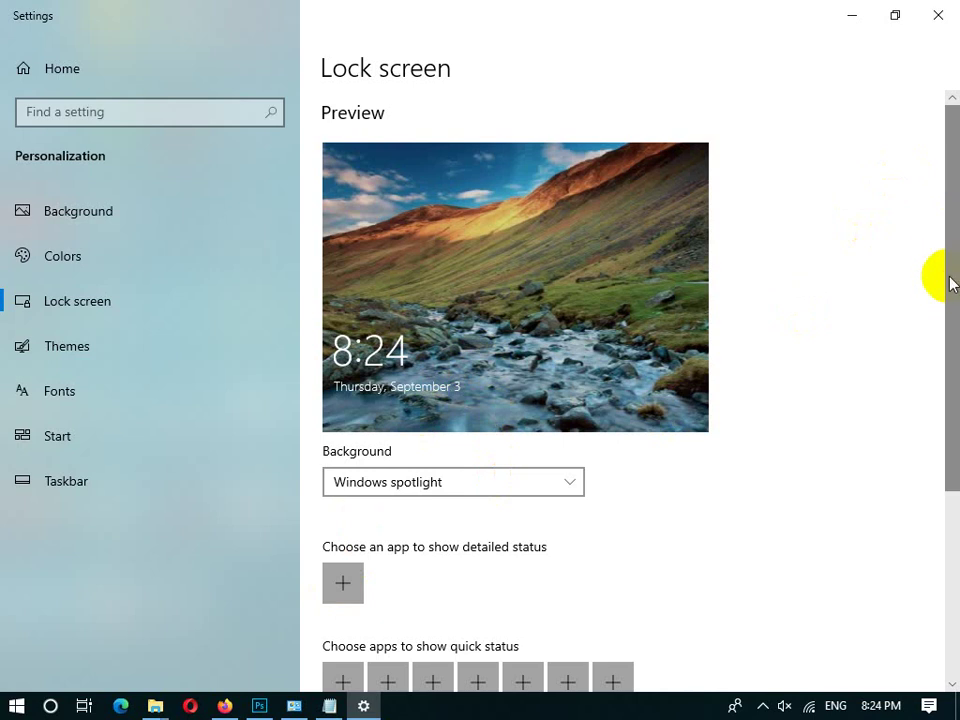
Try Picture and Slideshow as the lock screen background, and set it back to Windows spotlight.
{"action": "scroll", "coordinate": [945, 278], "scroll_direction": "down", "scroll_amount": 3}
{"action": "left_click", "coordinate": [425, 336]}
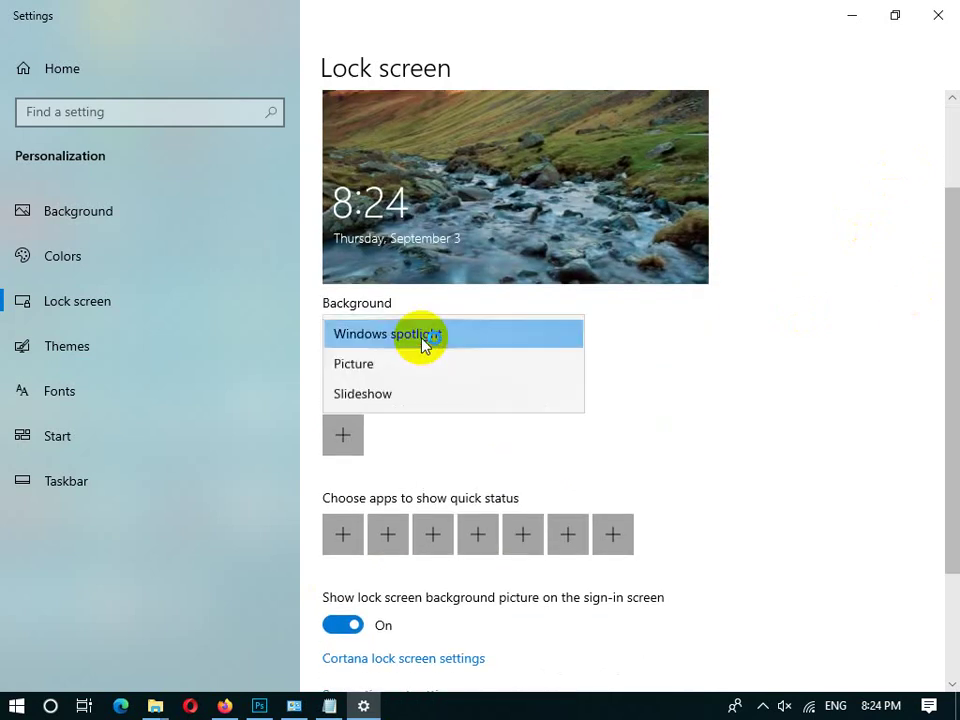
{"action": "left_click", "coordinate": [378, 365]}
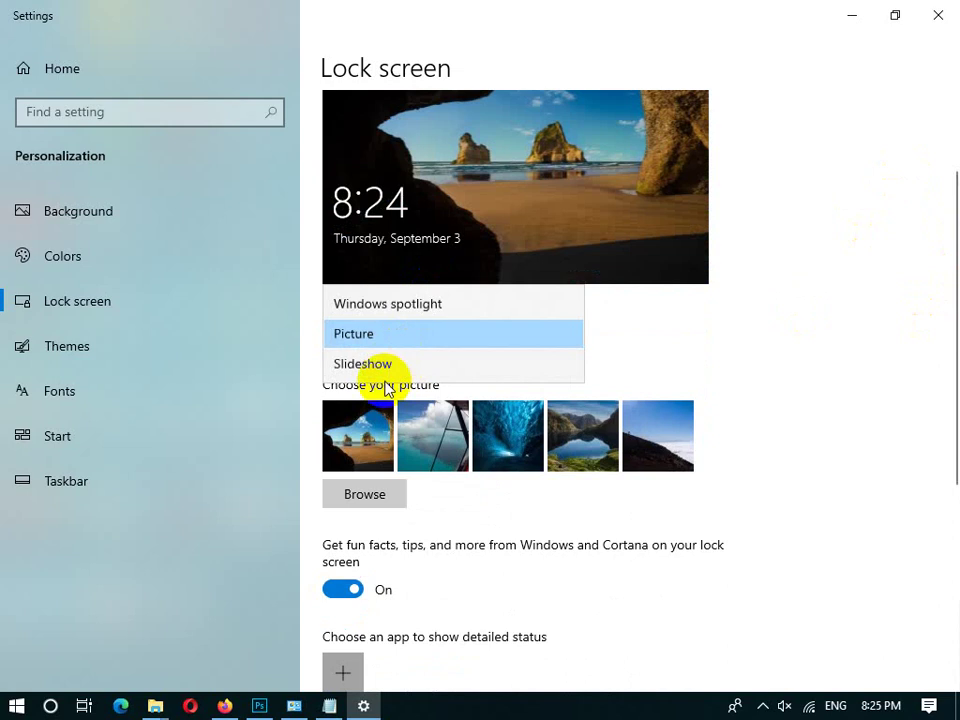
{"action": "left_click", "coordinate": [392, 364]}
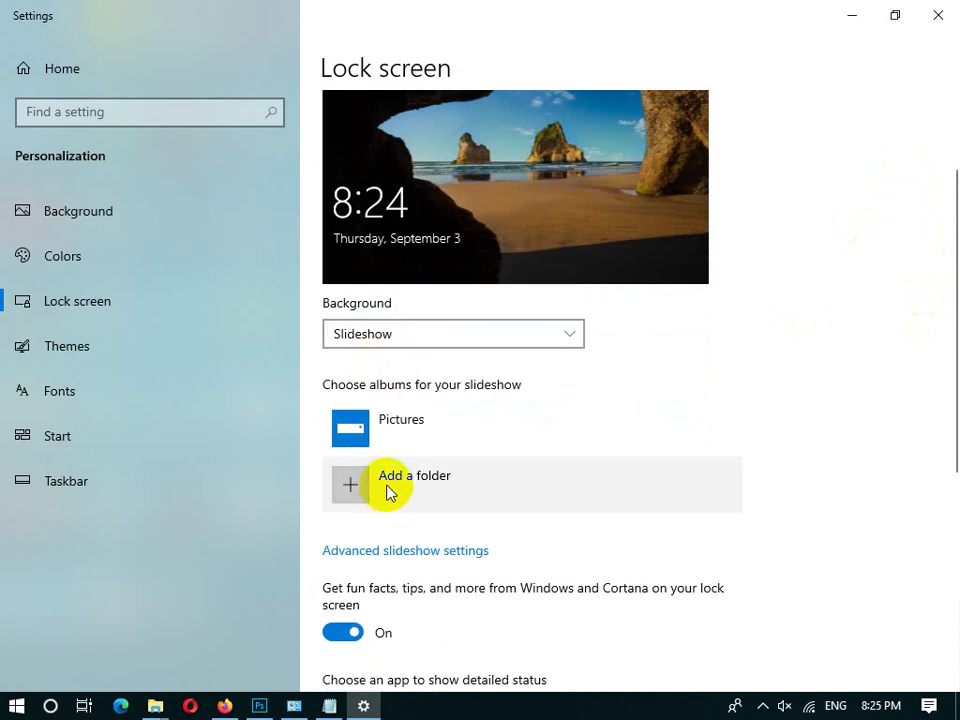
{"action": "left_click", "coordinate": [381, 336]}
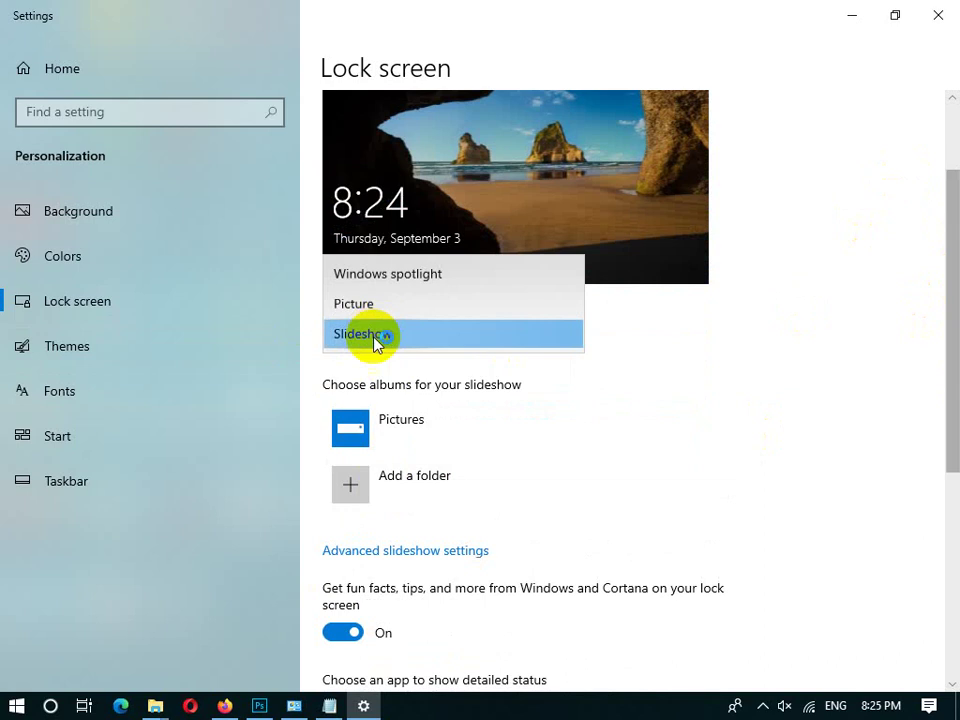
{"action": "left_click", "coordinate": [392, 285]}
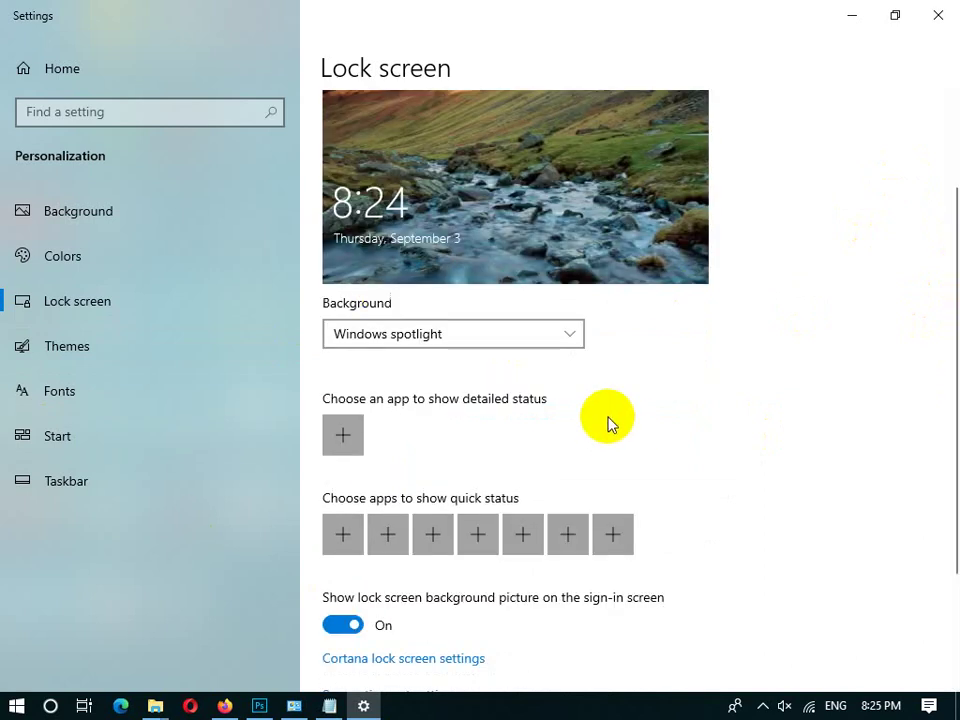
{"action": "left_click_drag", "start_coordinate": [949, 204], "coordinate": [885, 274]}
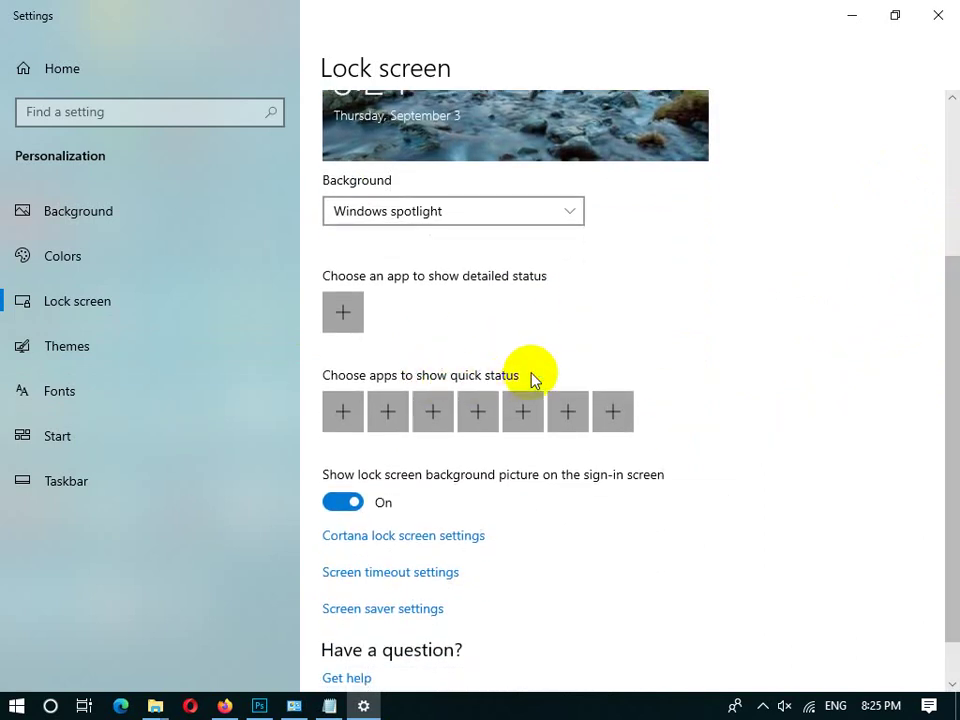
Look at the apps offered for the first quick status slot, close the list, and lock the screen to view it.
{"action": "left_click", "coordinate": [334, 413]}
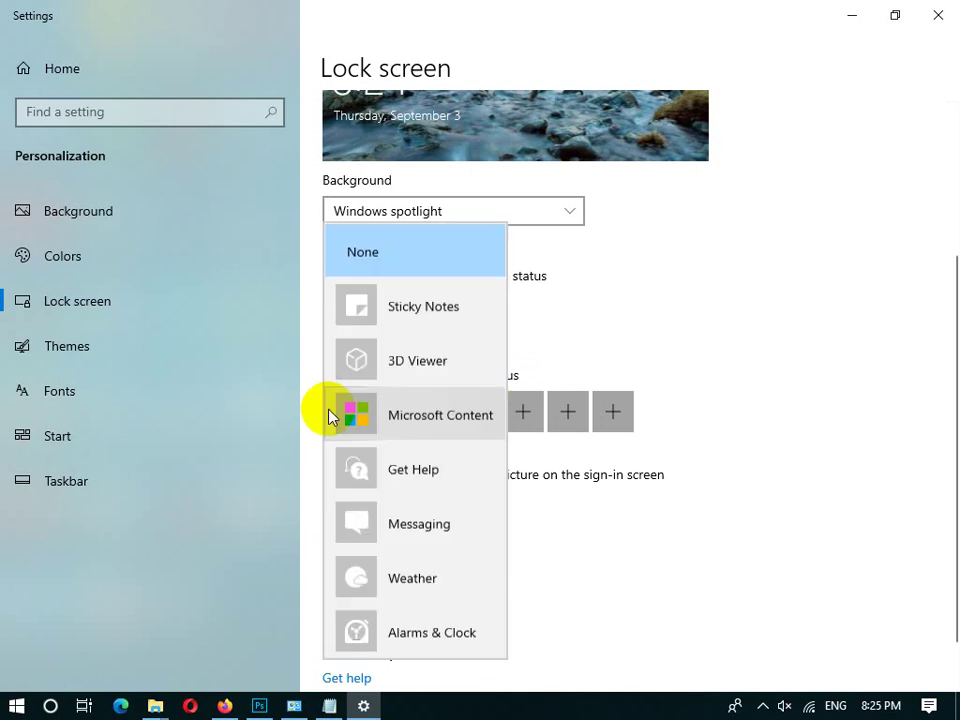
{"action": "left_click", "coordinate": [641, 311]}
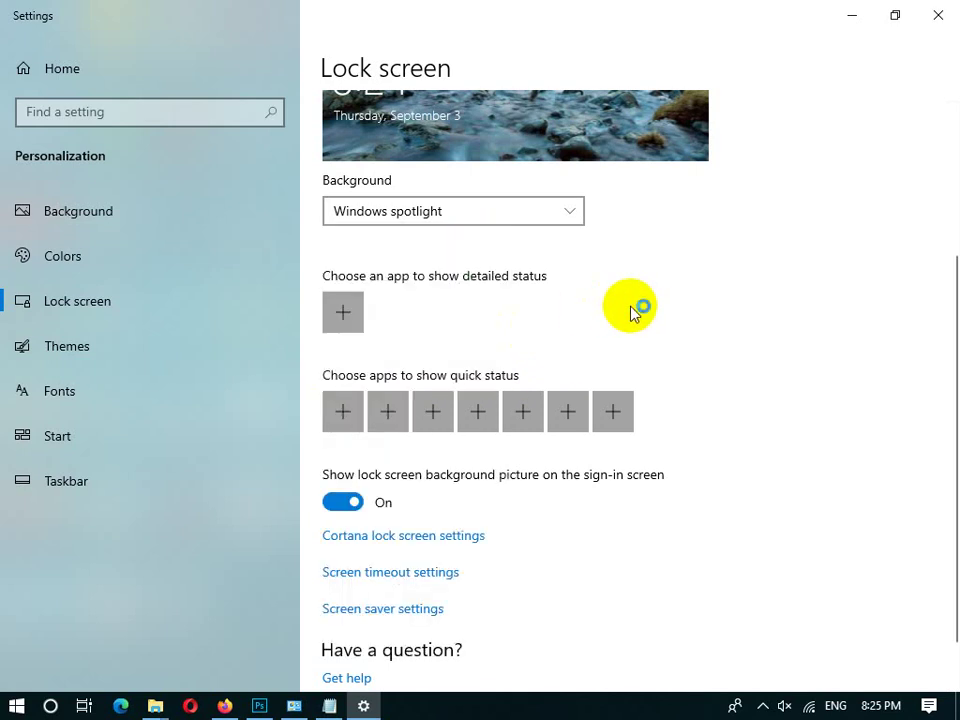
{"action": "key", "text": "super+l"}
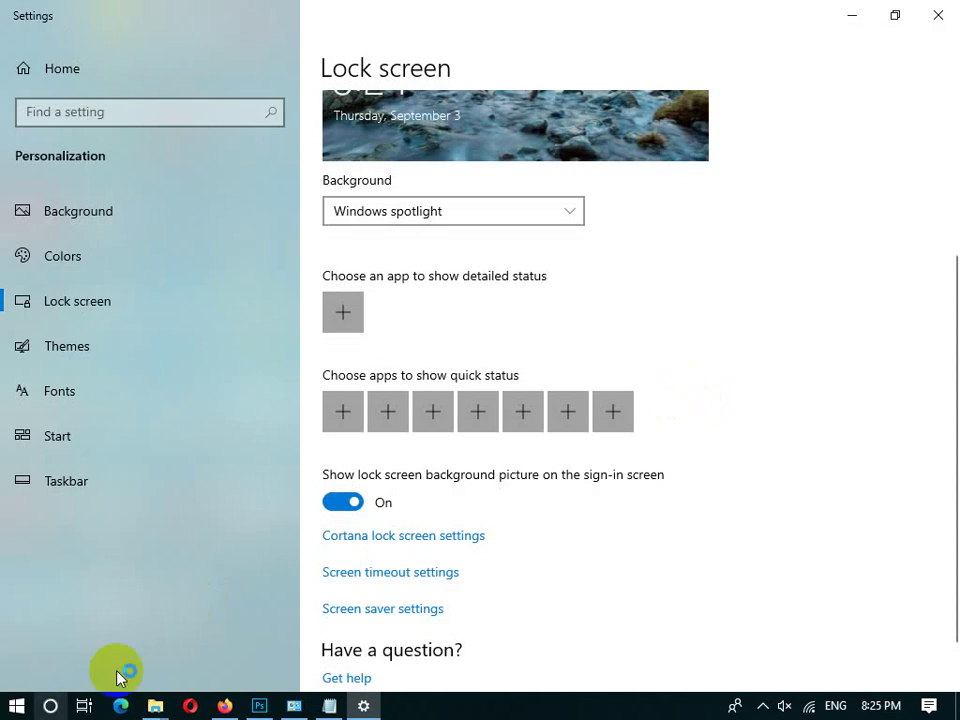
Turn off the lock screen background picture for the sign-in screen, check it by locking the PC, and turn the option back on.
{"action": "left_click", "coordinate": [363, 503]}
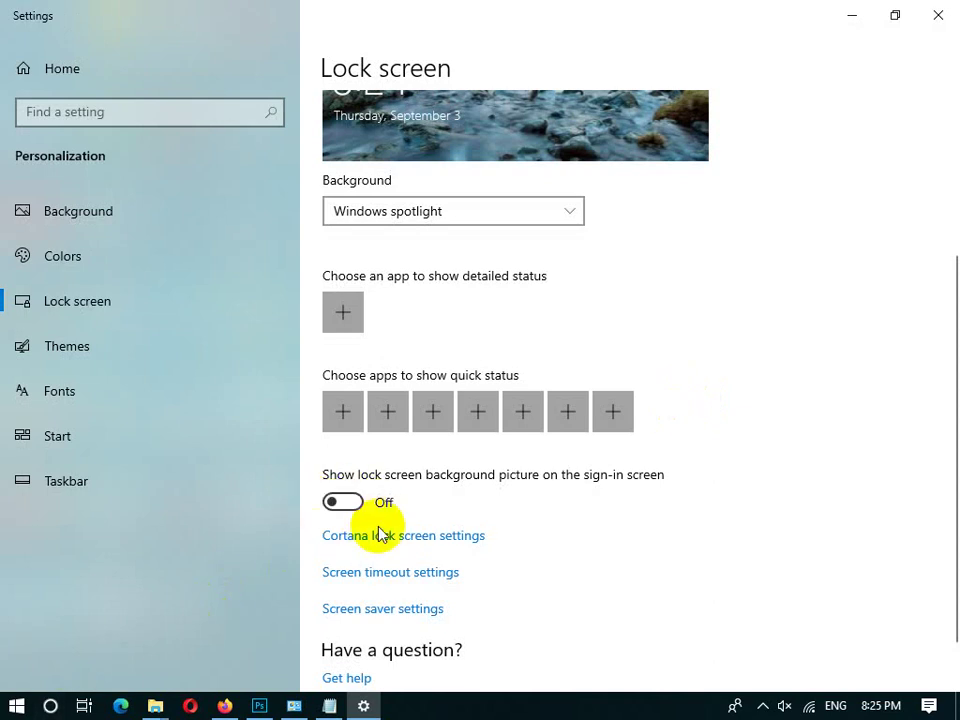
{"action": "key", "text": "super+l"}
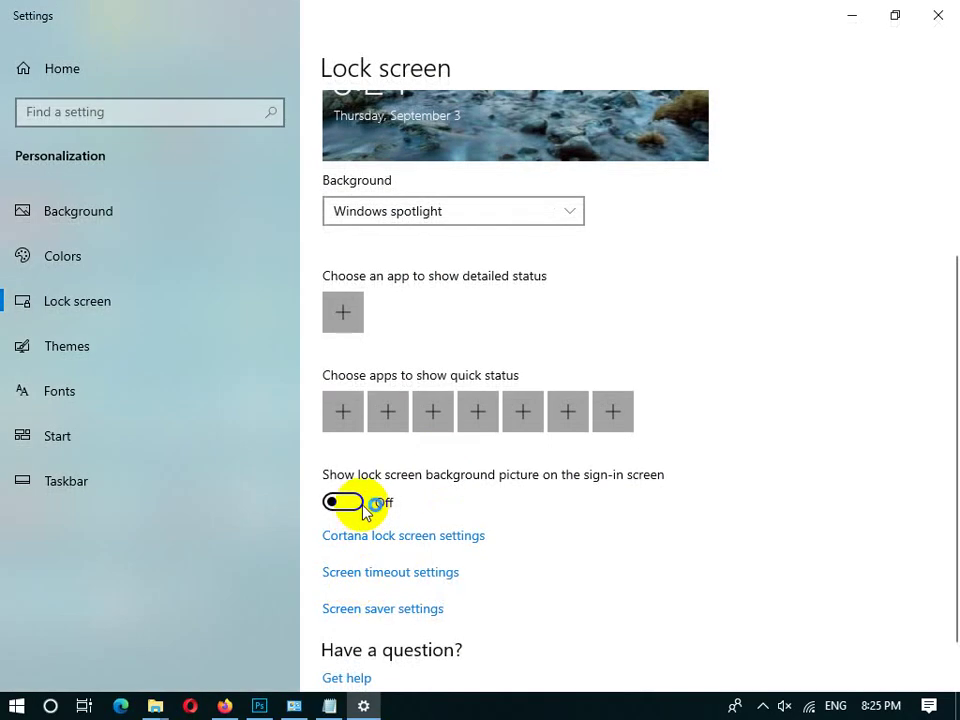
{"action": "left_click", "coordinate": [358, 505]}
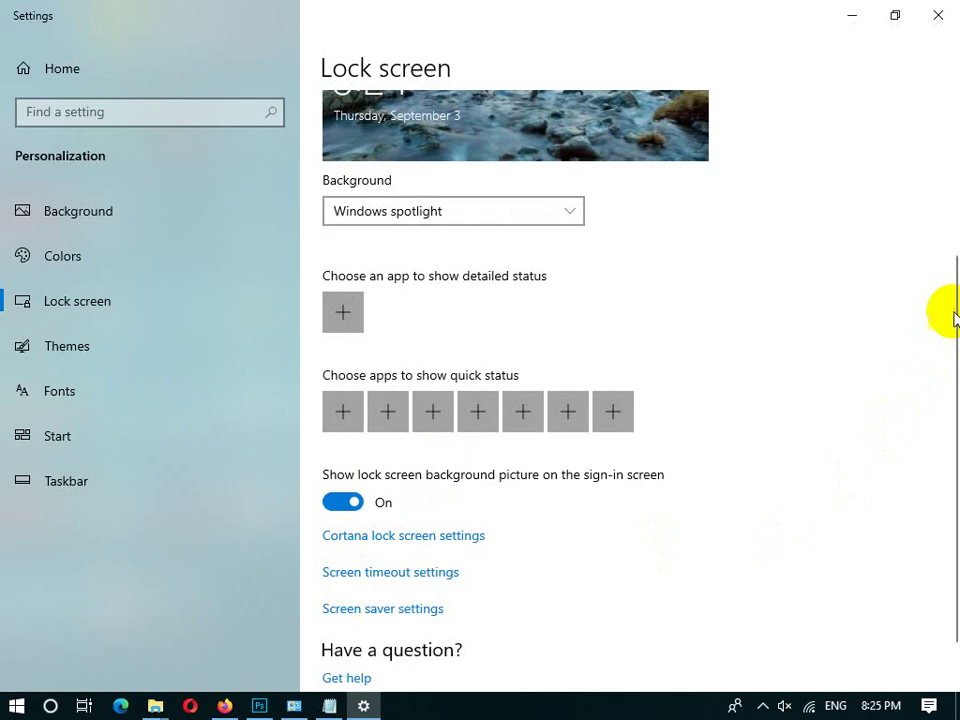
Look at the Cortana lock screen settings, and close Settings.
{"action": "scroll", "coordinate": [948, 280], "scroll_direction": "down", "scroll_amount": 2}
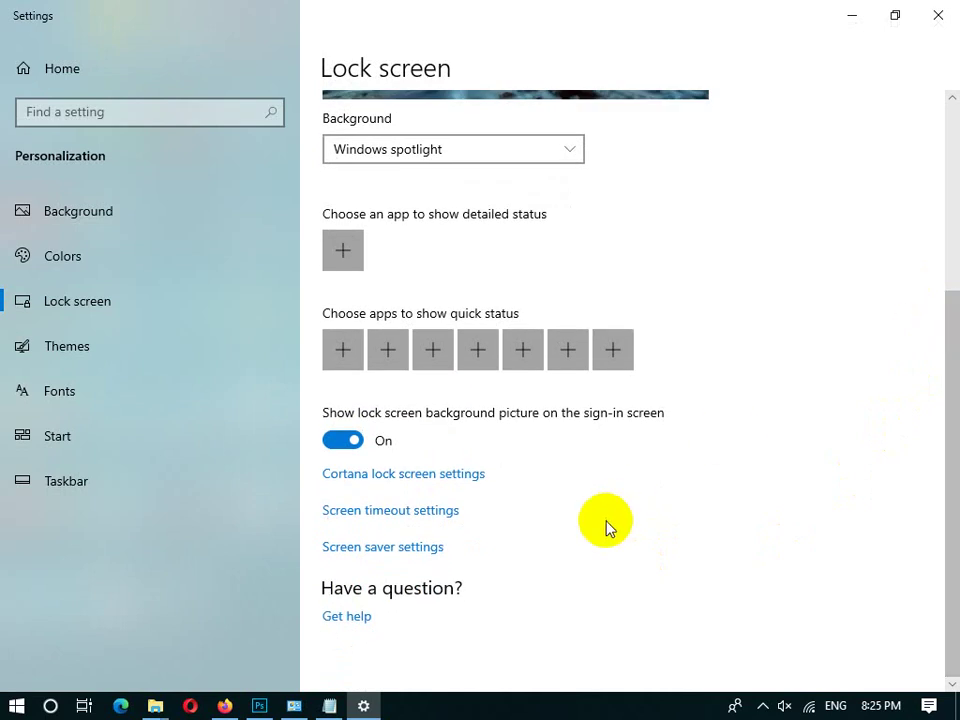
{"action": "left_click", "coordinate": [396, 477]}
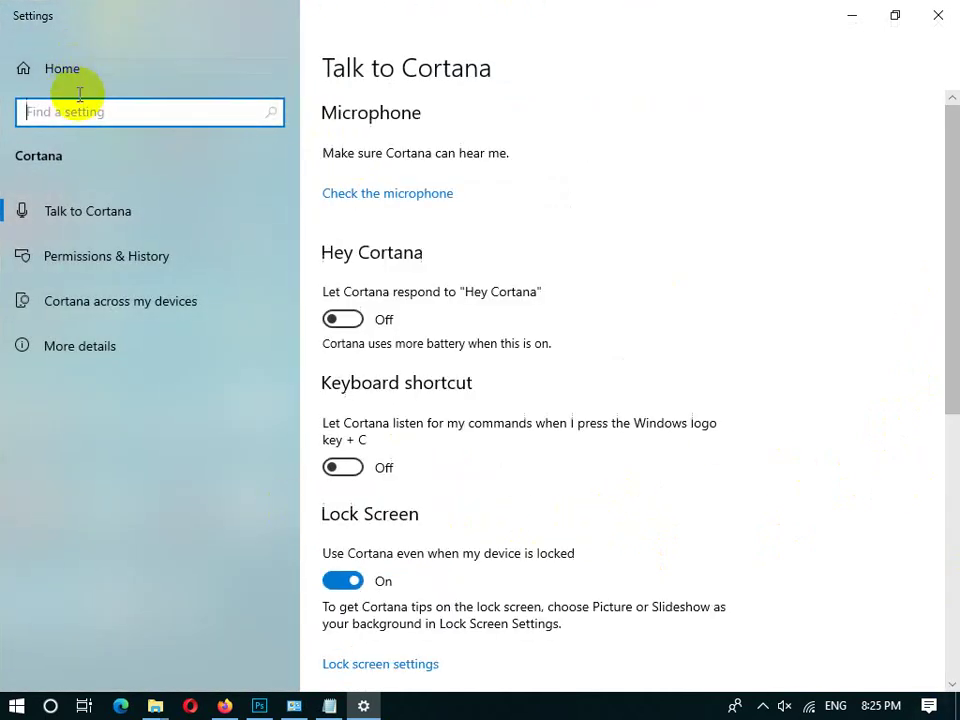
{"action": "left_click", "coordinate": [103, 197]}
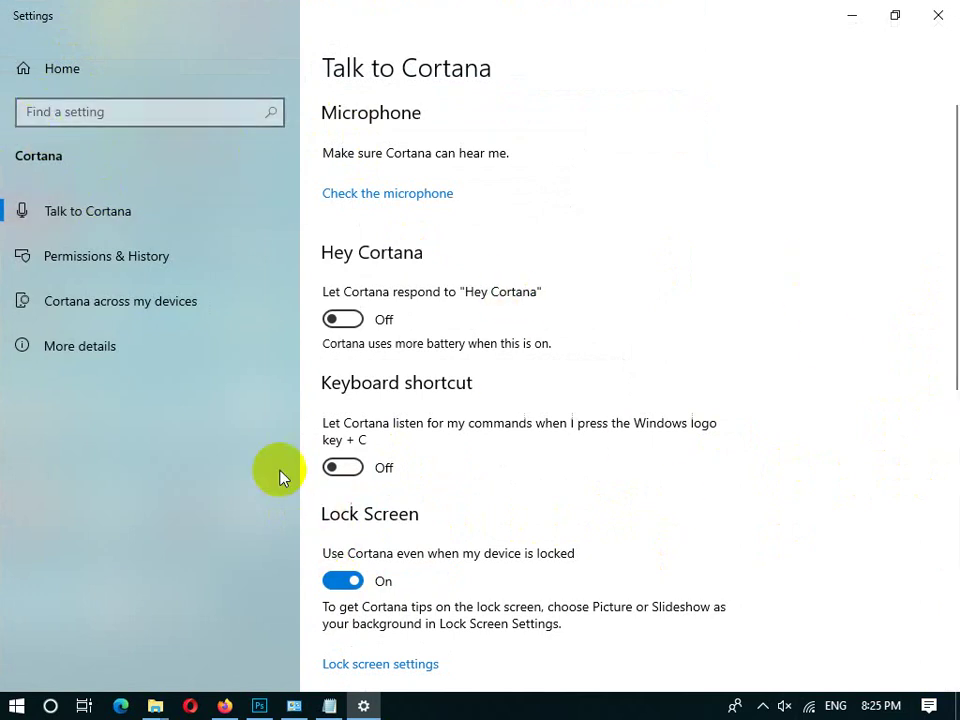
{"action": "left_click", "coordinate": [26, 68]}
{"action": "left_click", "coordinate": [10, 10]}
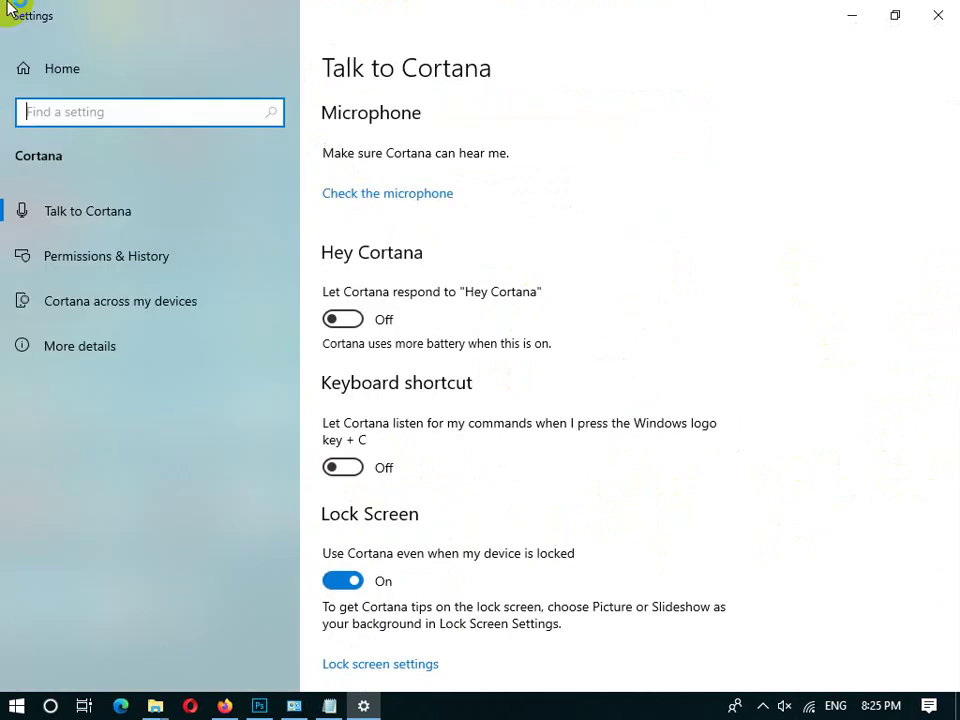
{"action": "left_click", "coordinate": [938, 15]}
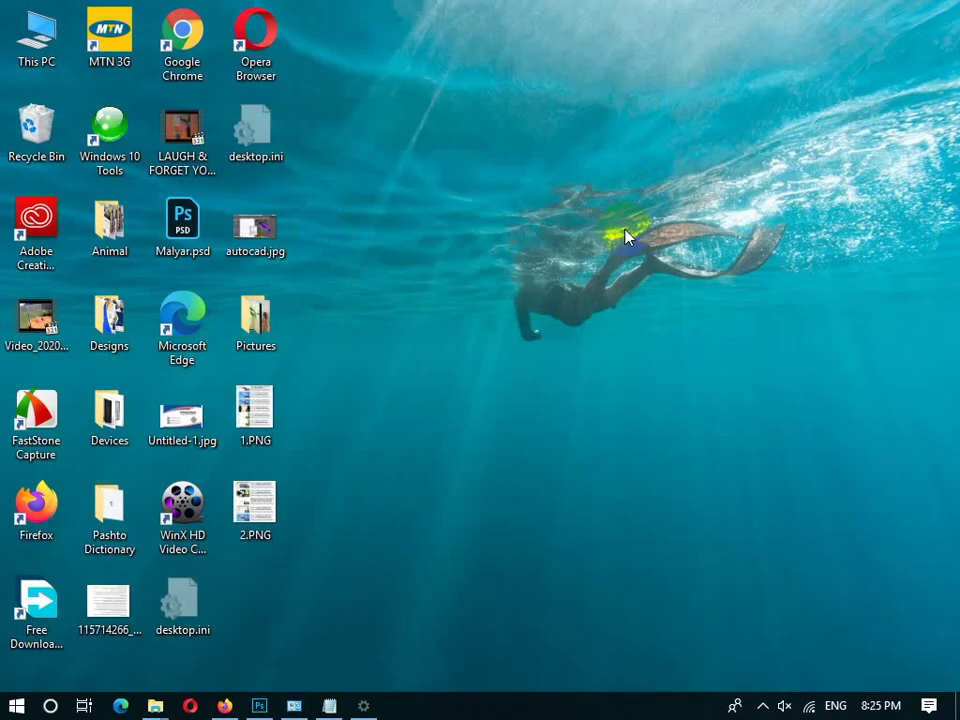
Reopen the Lock screen personalization settings from the desktop, look at the screen timeout settings, and return to the Settings home page.
{"action": "right_click", "coordinate": [619, 216]}
{"action": "left_click", "coordinate": [640, 414]}
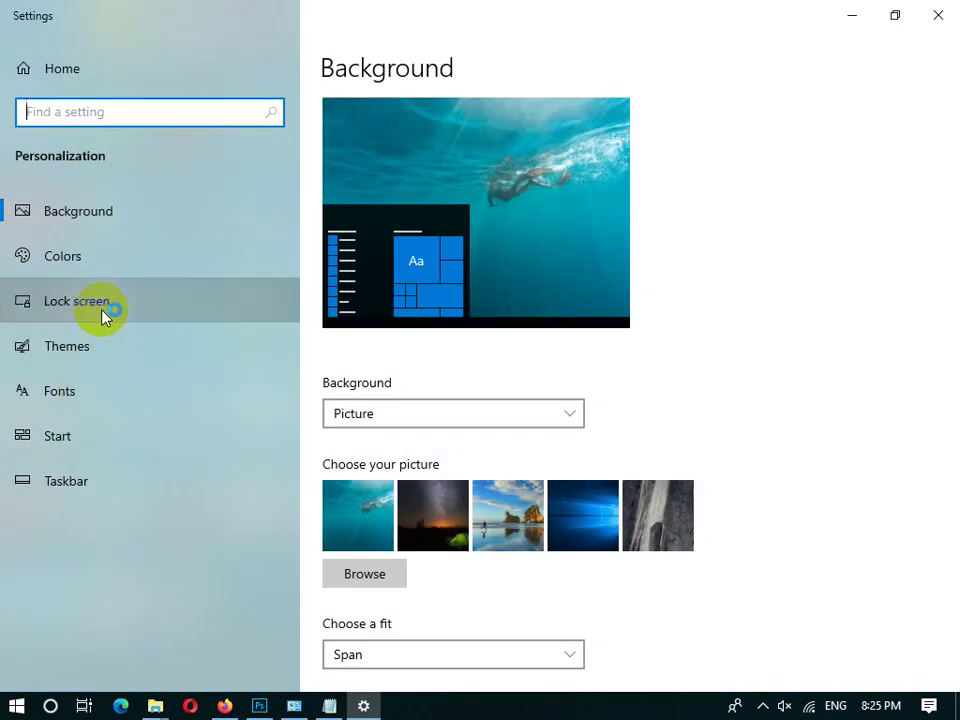
{"action": "left_click", "coordinate": [102, 310]}
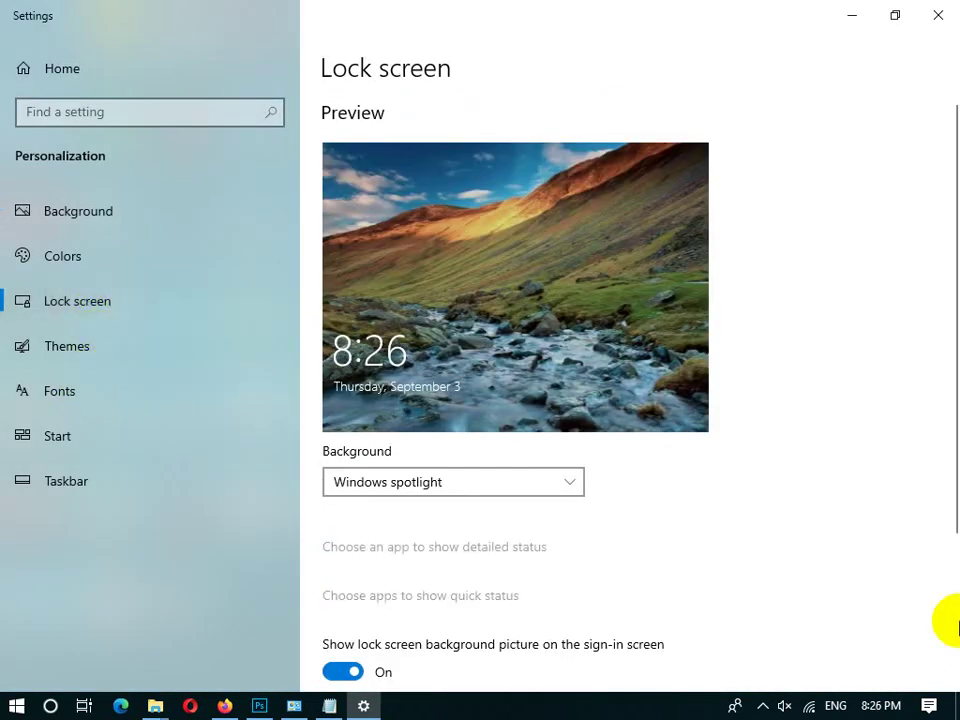
{"action": "left_click_drag", "start_coordinate": [956, 400], "coordinate": [932, 621]}
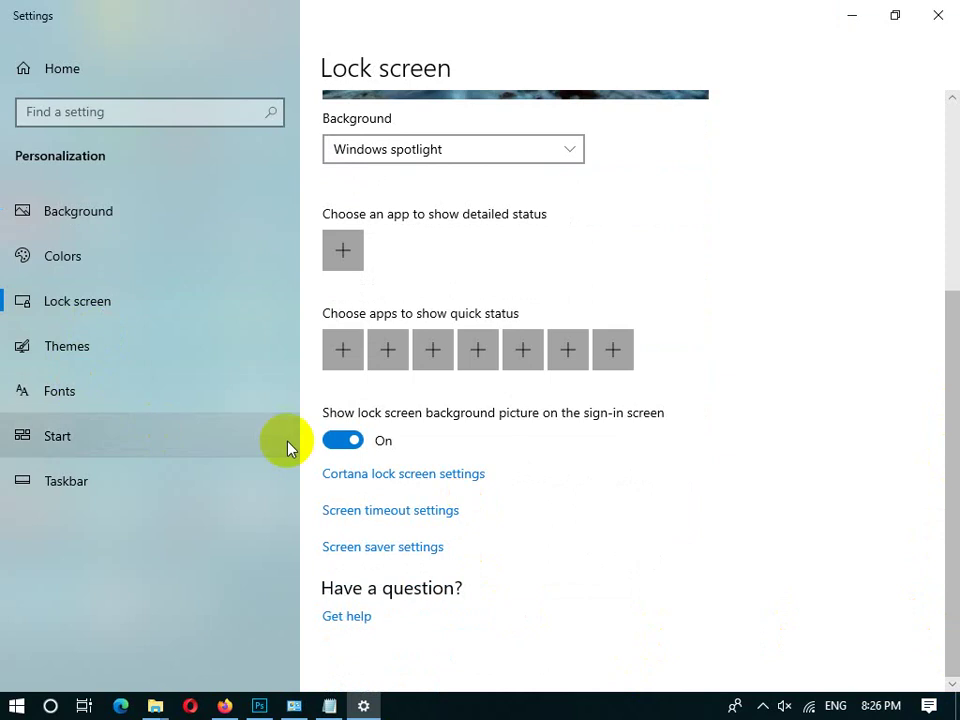
{"action": "left_click", "coordinate": [428, 514]}
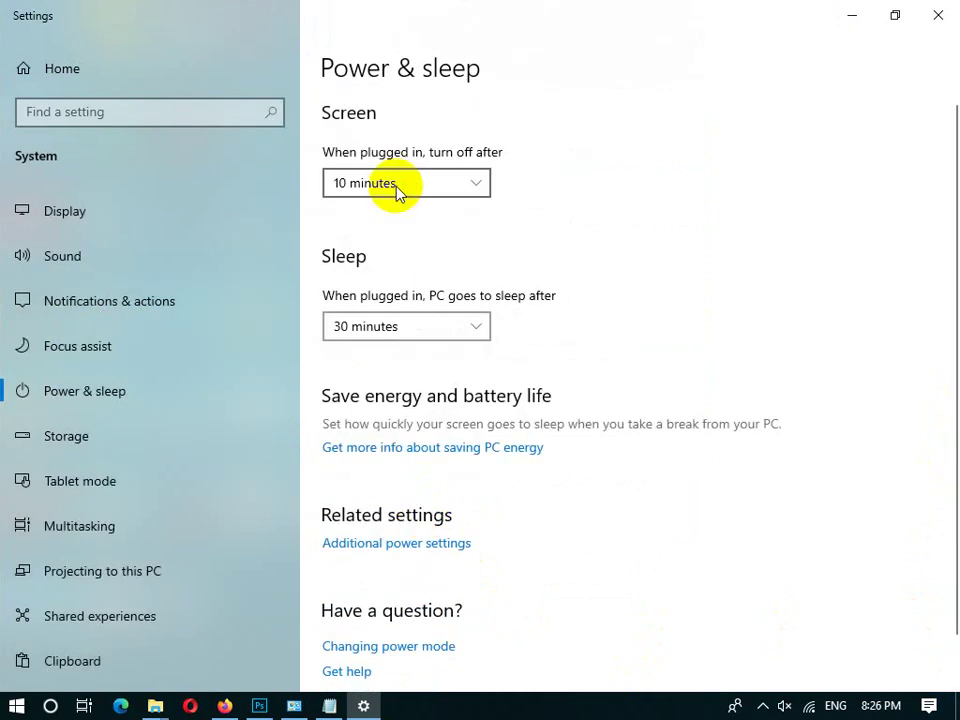
{"action": "left_click", "coordinate": [27, 72]}
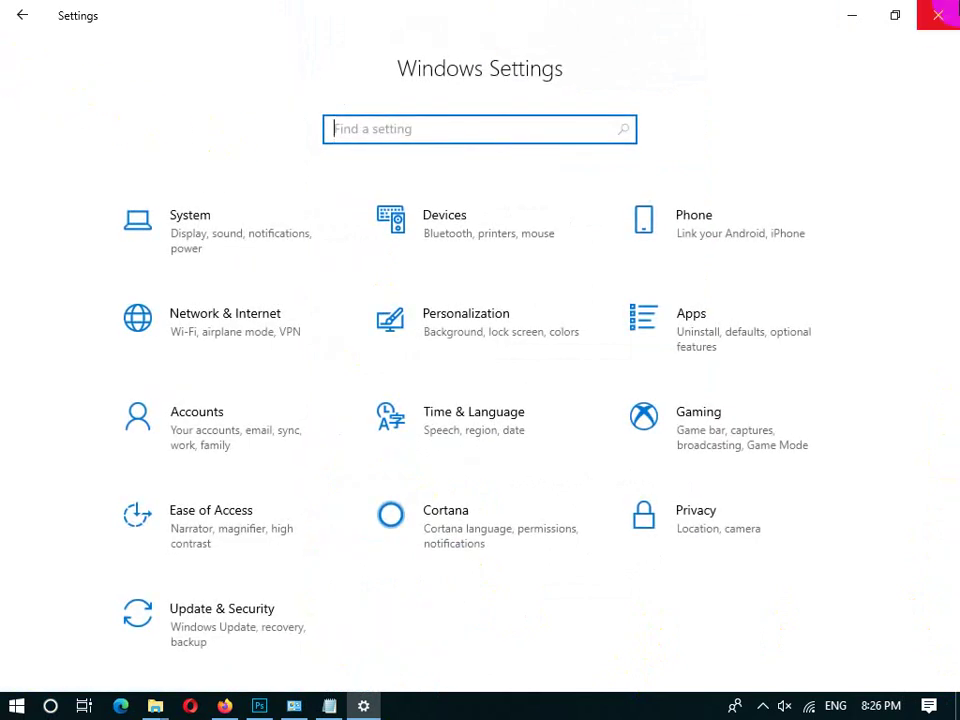
Reopen the Lock screen personalization settings from the desktop and open the Screen Saver Settings dialog.
{"action": "left_click", "coordinate": [852, 22]}
{"action": "right_click", "coordinate": [852, 30]}
{"action": "left_click", "coordinate": [821, 223]}
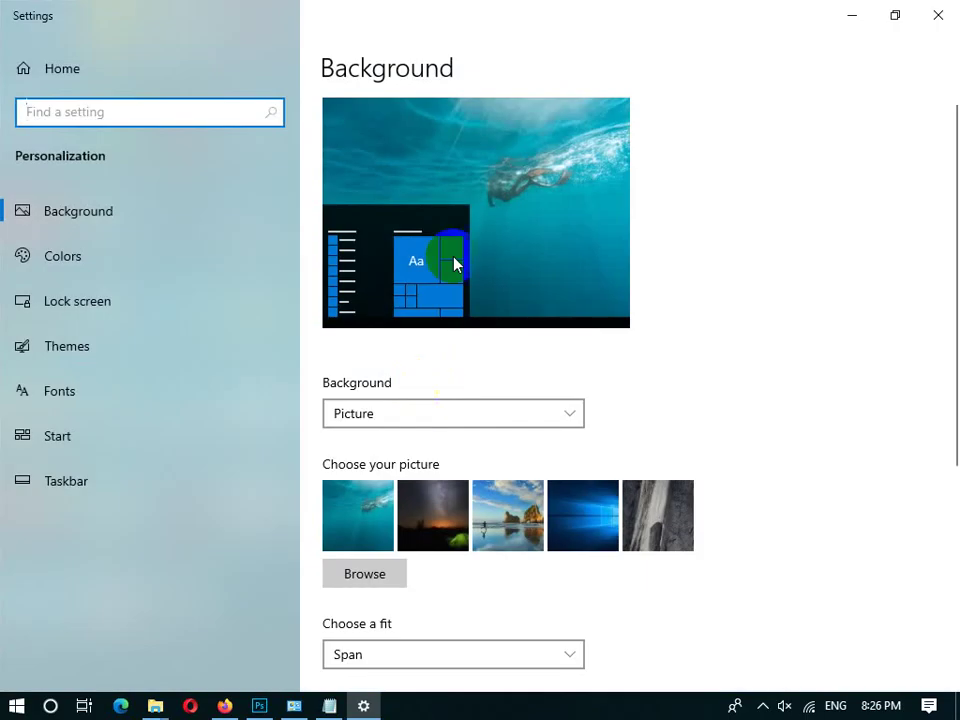
{"action": "left_click", "coordinate": [220, 303]}
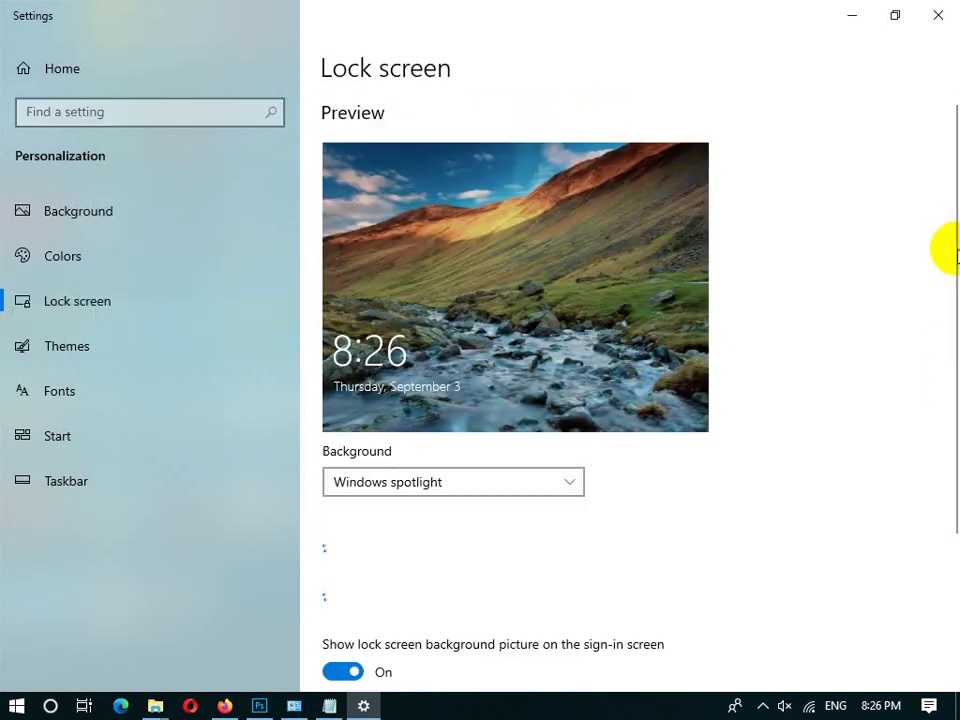
{"action": "left_click_drag", "start_coordinate": [945, 240], "coordinate": [936, 394]}
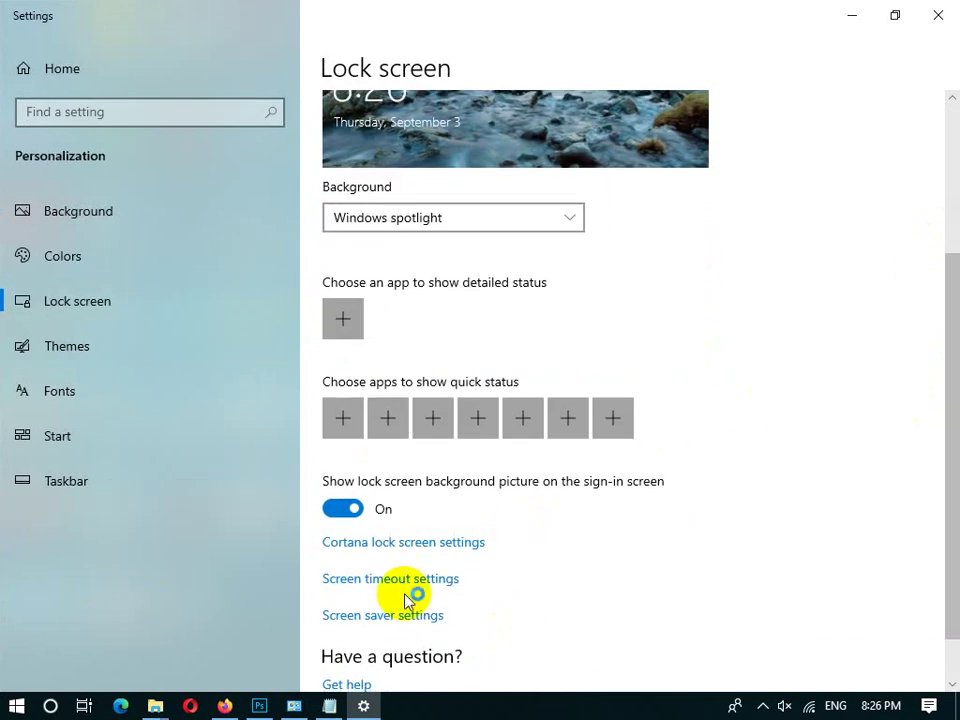
{"action": "left_click", "coordinate": [390, 618]}
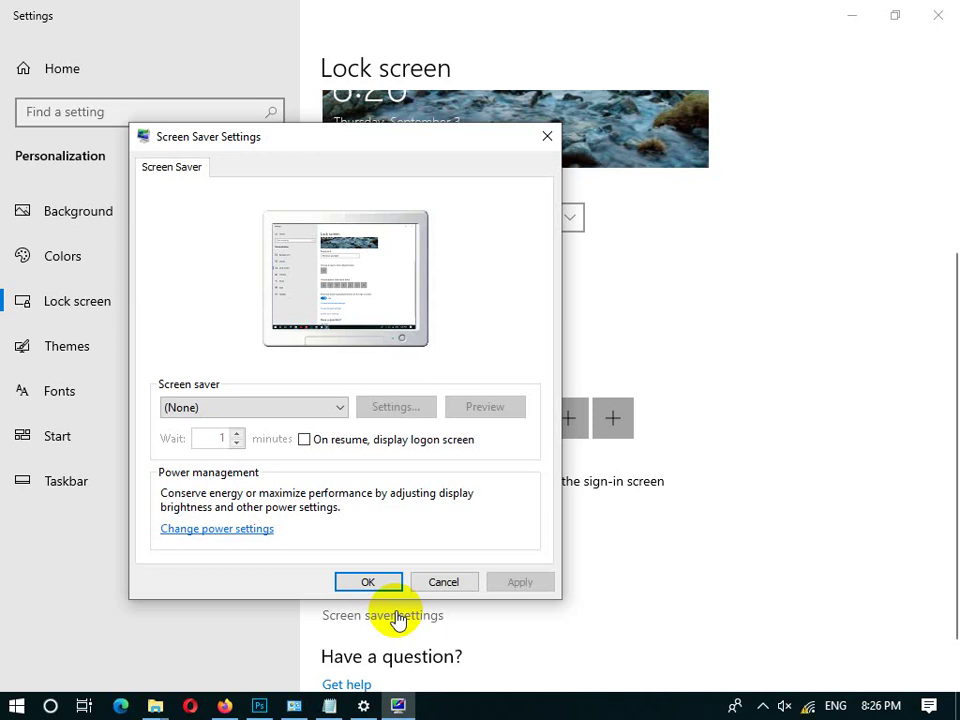
Try the _GoldFish screen saver and check its settings.
{"action": "left_click", "coordinate": [311, 404]}
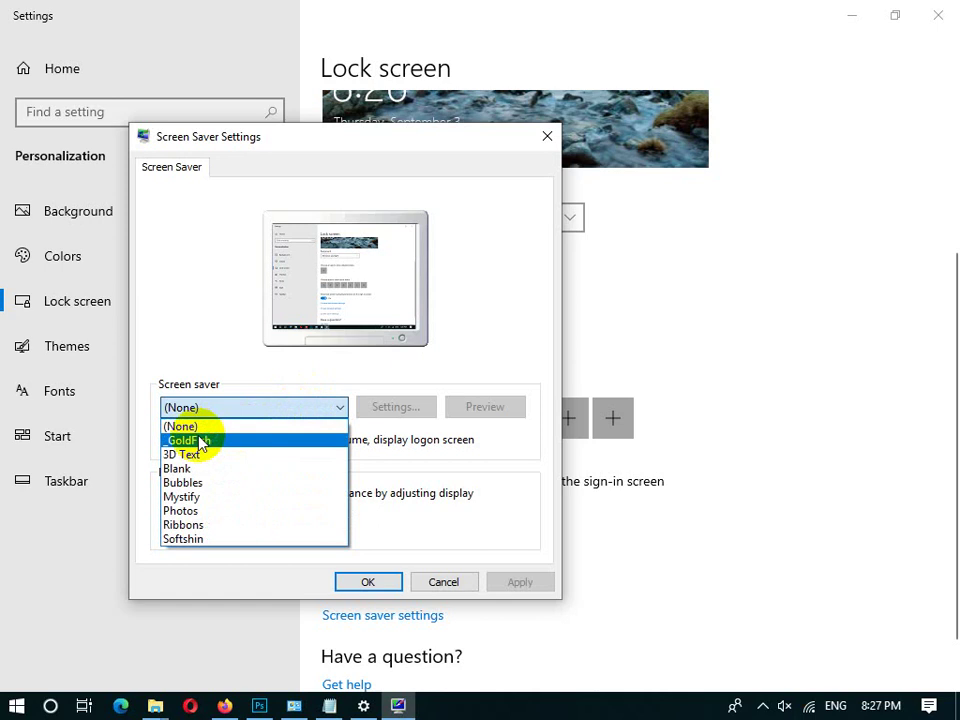
{"action": "left_click", "coordinate": [250, 441]}
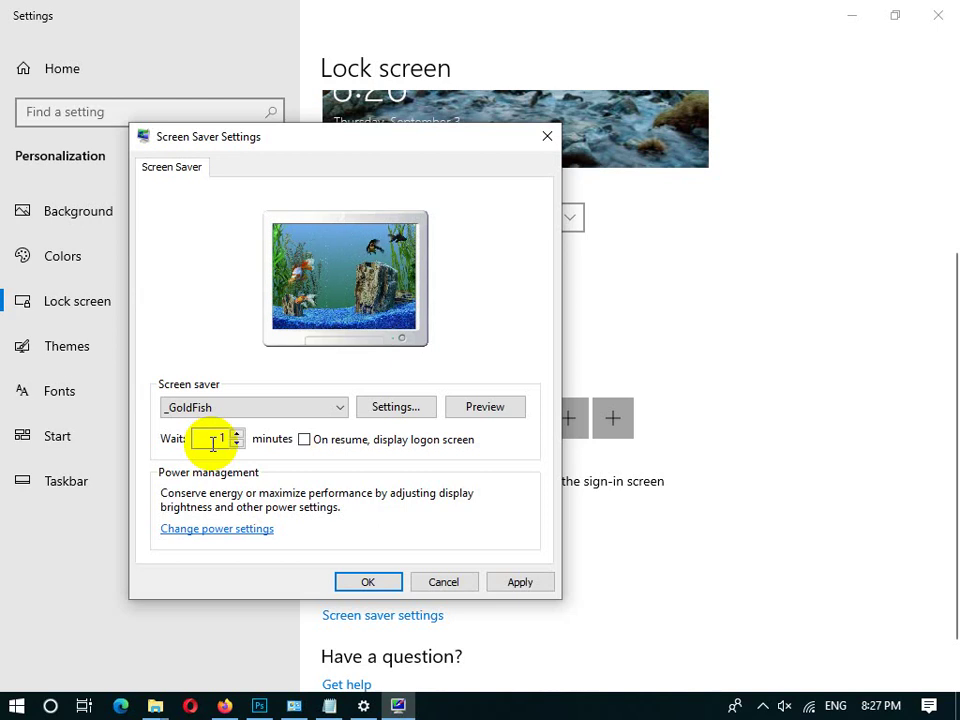
{"action": "left_click", "coordinate": [366, 416]}
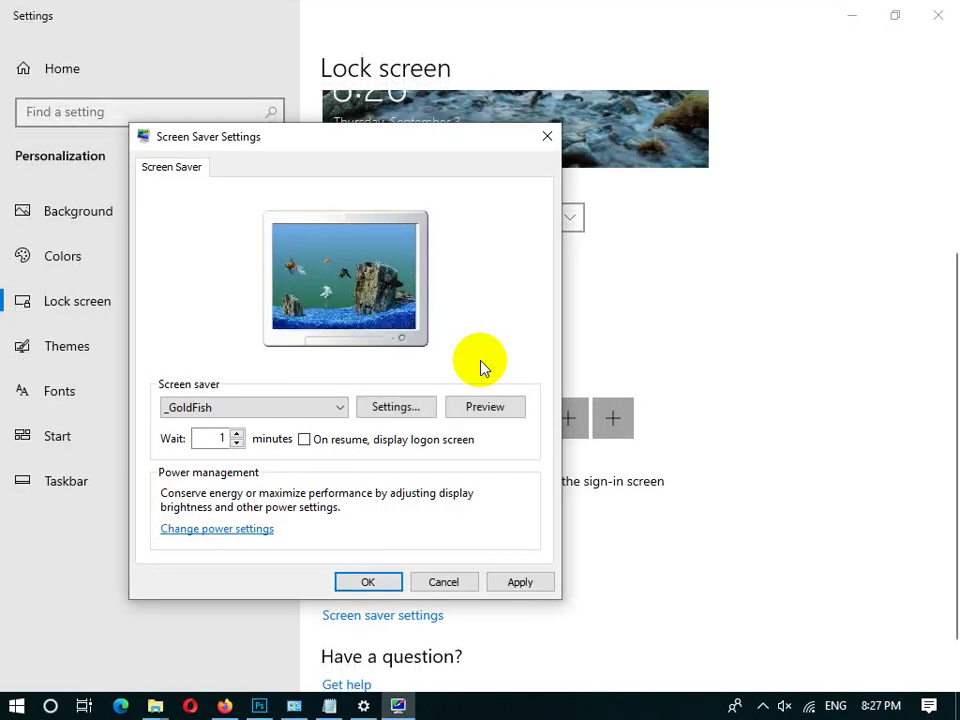
{"action": "left_click", "coordinate": [418, 406]}
Select the 3D Text screen saver, set it to display the Time, and preview it full screen.
{"action": "left_click", "coordinate": [332, 408]}
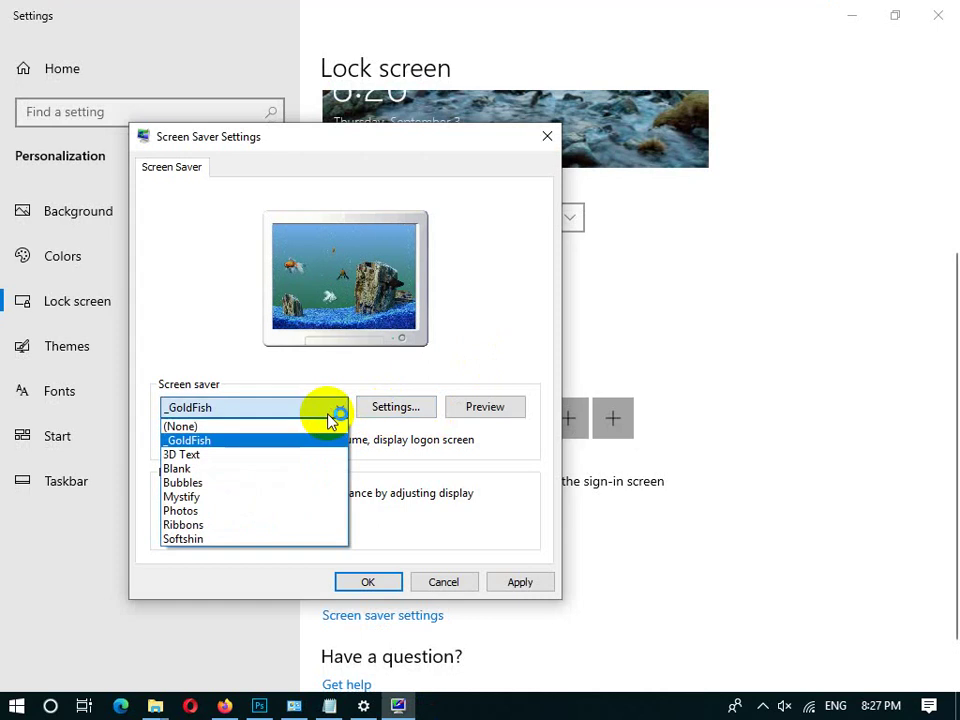
{"action": "left_click", "coordinate": [247, 454]}
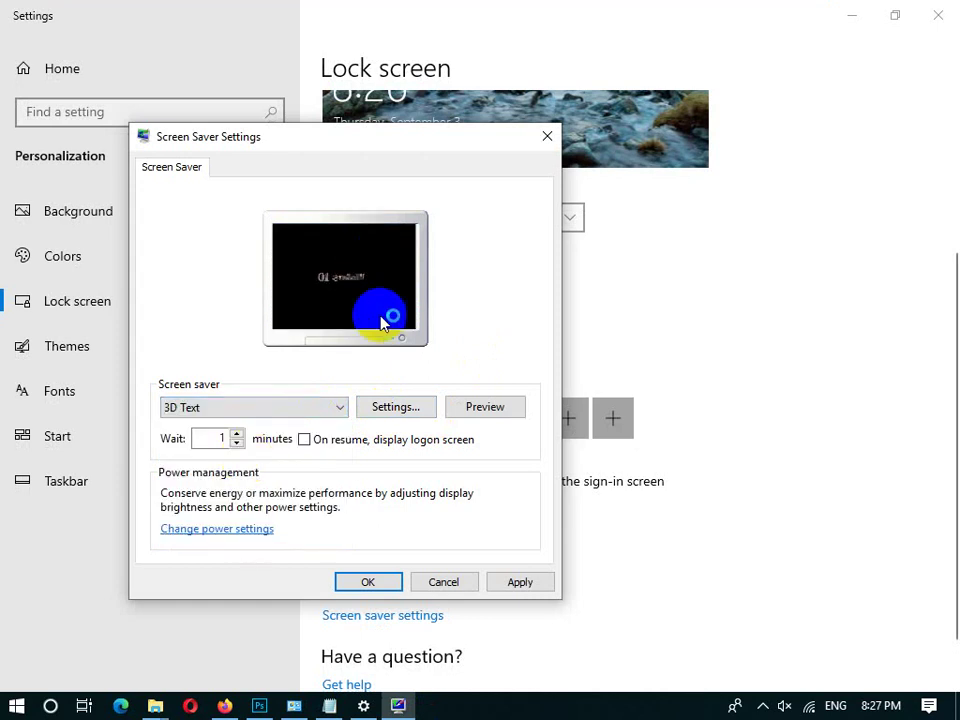
{"action": "left_click", "coordinate": [402, 405]}
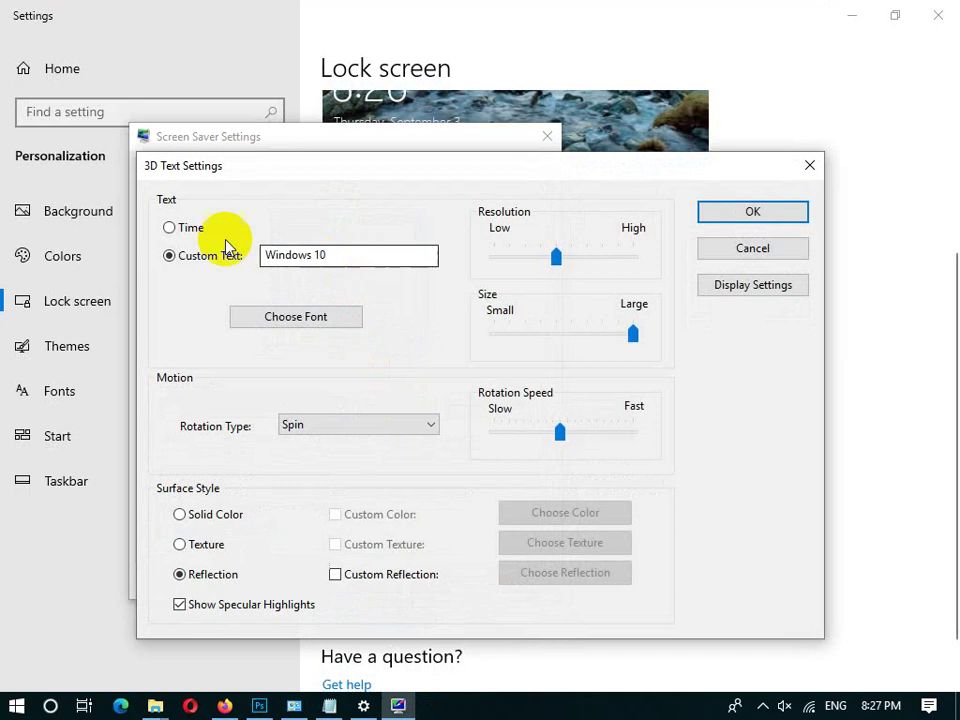
{"action": "left_click", "coordinate": [172, 228]}
{"action": "left_click", "coordinate": [807, 212]}
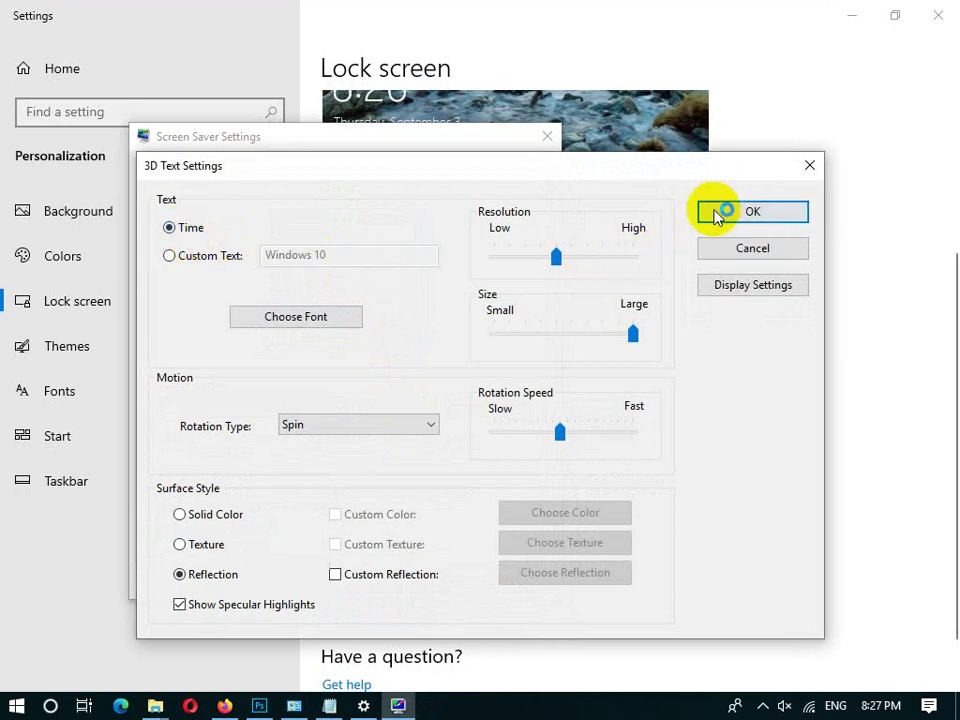
{"action": "left_click", "coordinate": [716, 209]}
{"action": "left_click", "coordinate": [478, 404]}
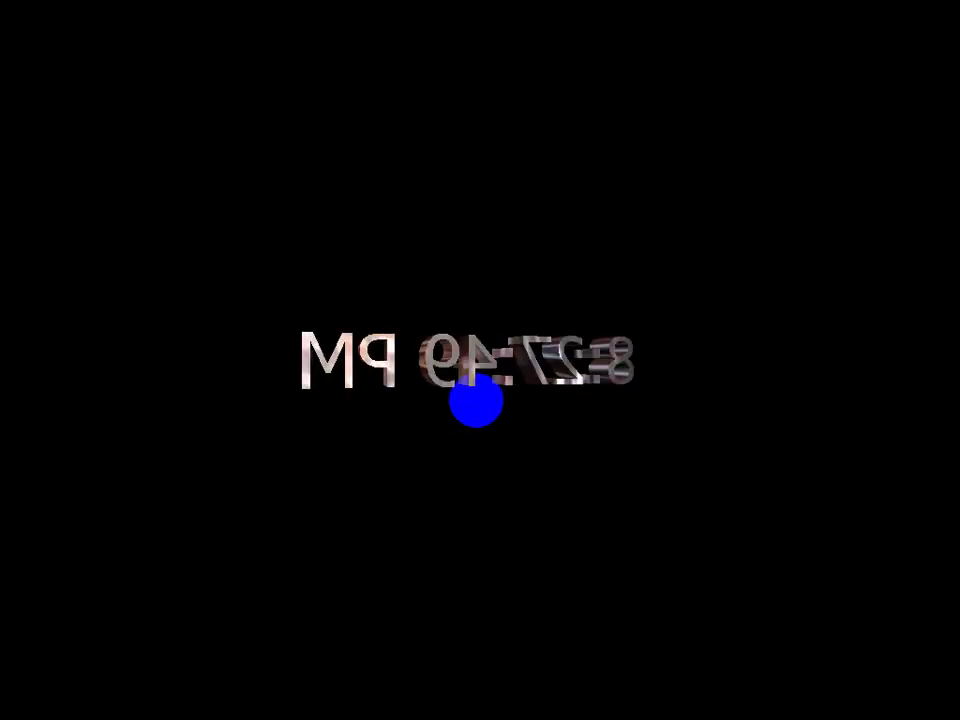
{"action": "left_click", "coordinate": [476, 404]}
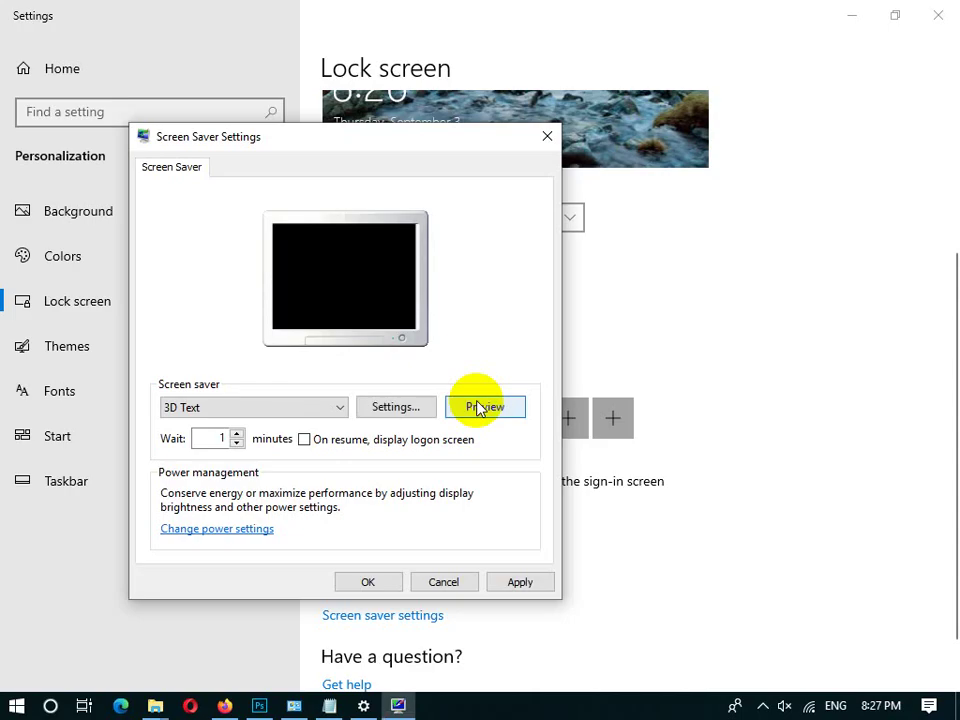
Switch the 3D Text screen saver to the custom text "Shah Computer Channe" and preview it full screen.
{"action": "left_click", "coordinate": [432, 406]}
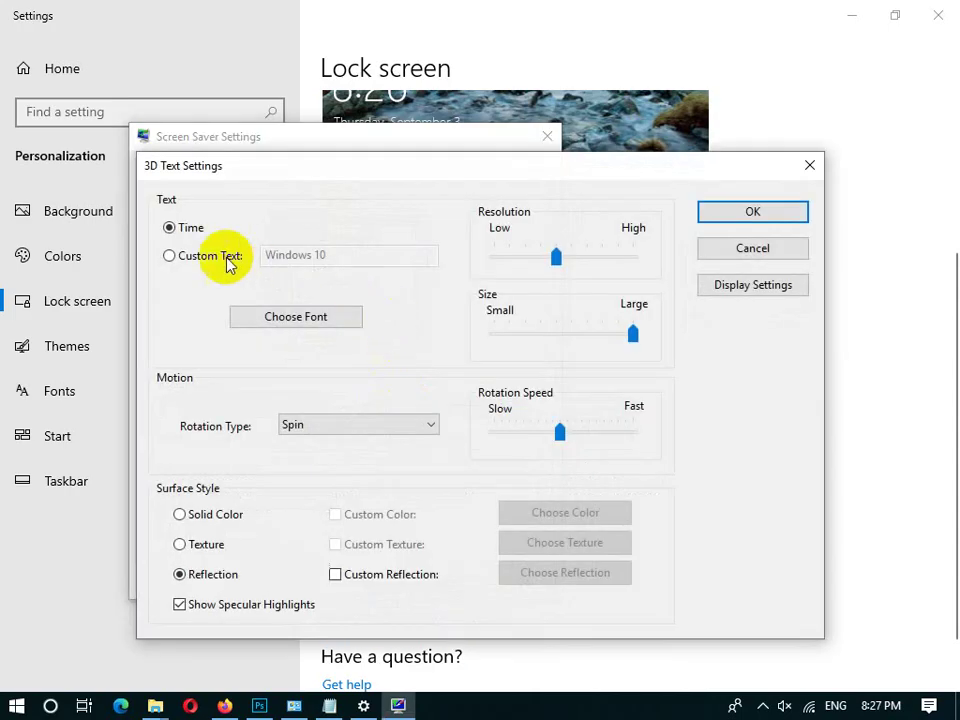
{"action": "left_click", "coordinate": [235, 256]}
{"action": "left_click_drag", "start_coordinate": [347, 253], "coordinate": [227, 266]}
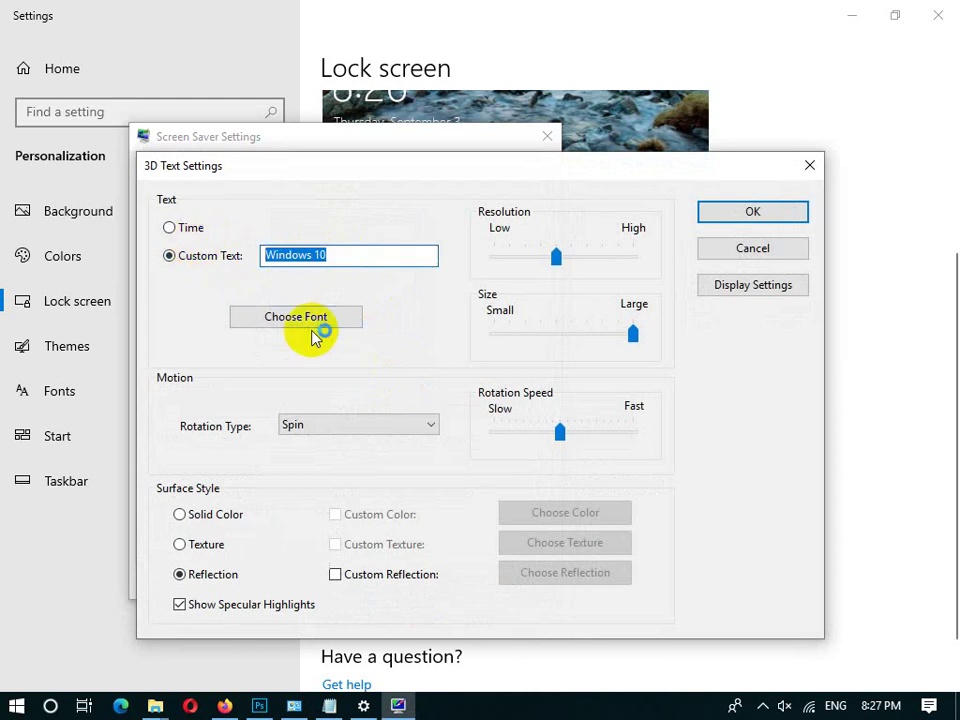
{"action": "type", "text": "Shah Computer Channe"}
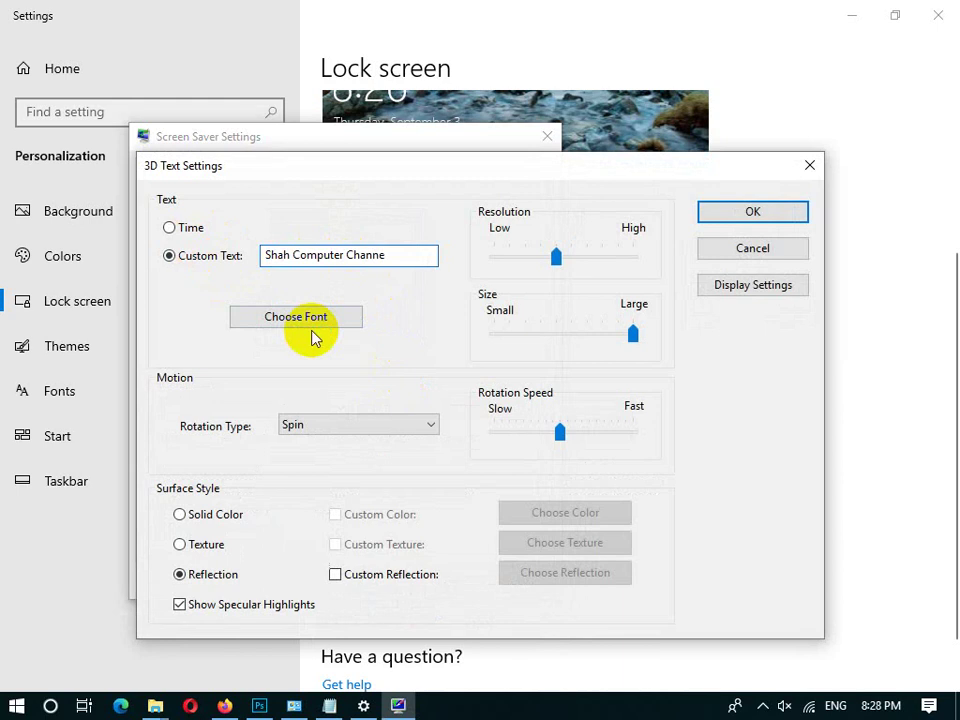
{"action": "left_click", "coordinate": [705, 211]}
{"action": "left_click", "coordinate": [462, 403]}
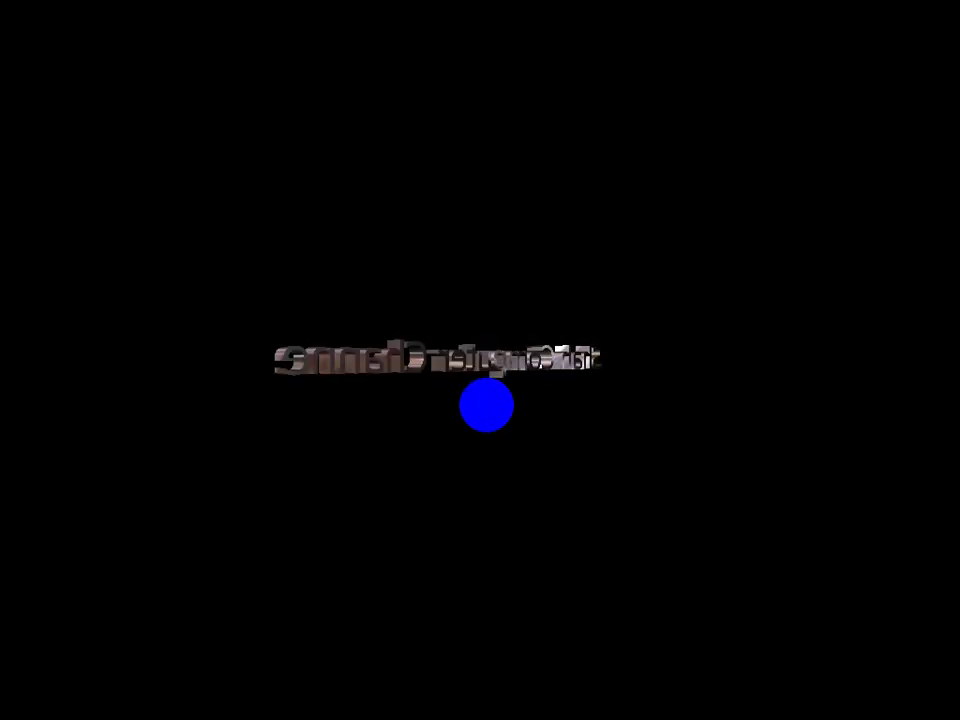
{"action": "left_click", "coordinate": [486, 405]}
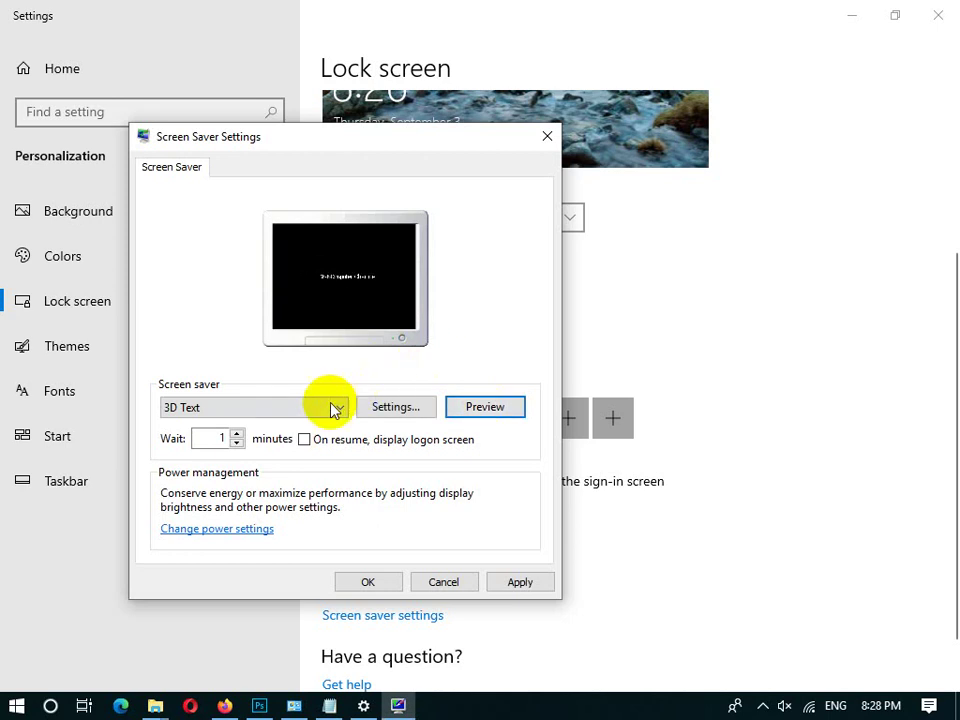
Set the 3D Text screen saver's rotation type to Wobble.
{"action": "left_click", "coordinate": [413, 407]}
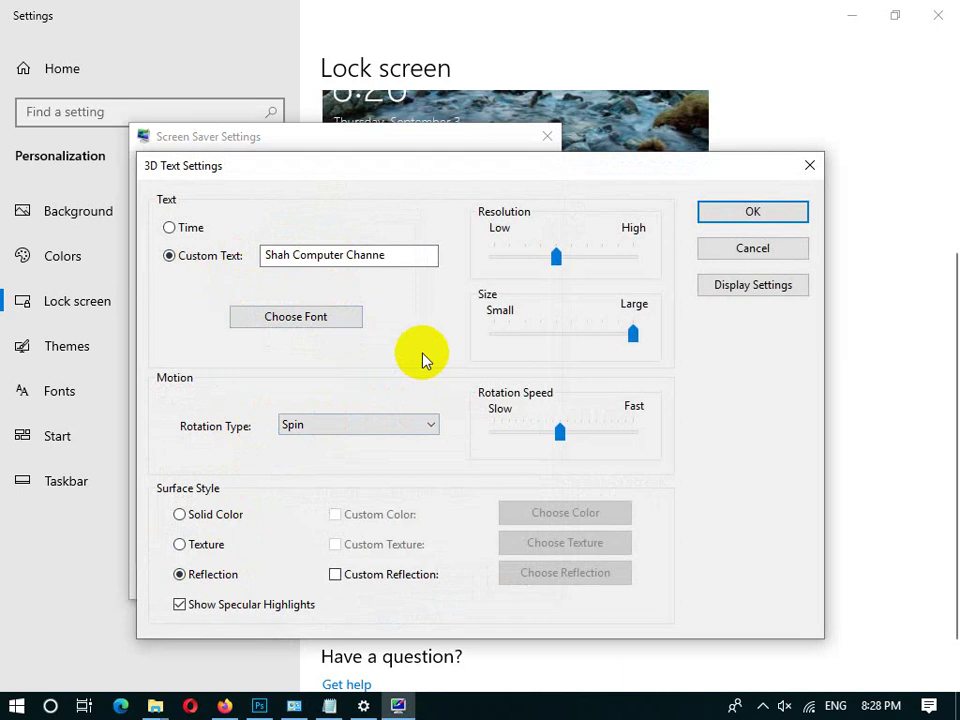
{"action": "left_click", "coordinate": [383, 428]}
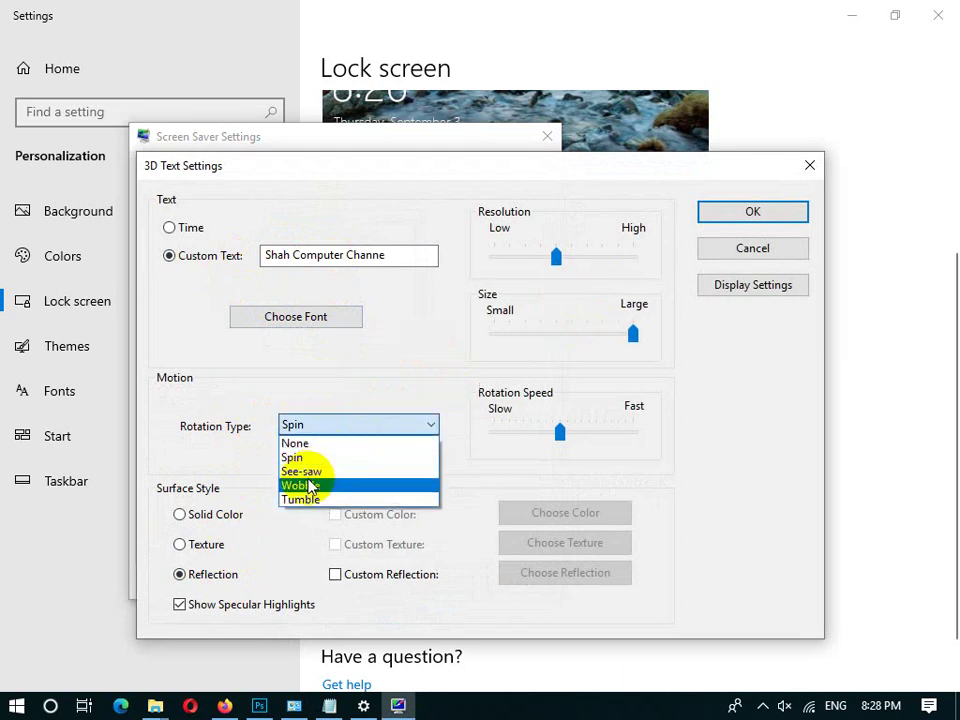
{"action": "left_click", "coordinate": [345, 486]}
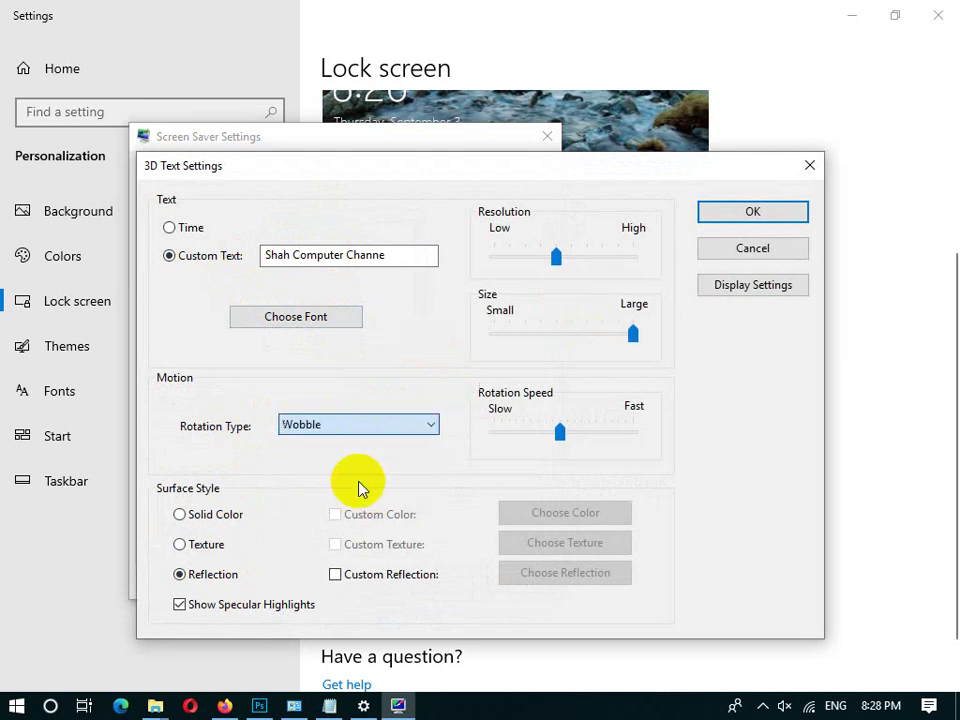
{"action": "left_click", "coordinate": [789, 208]}
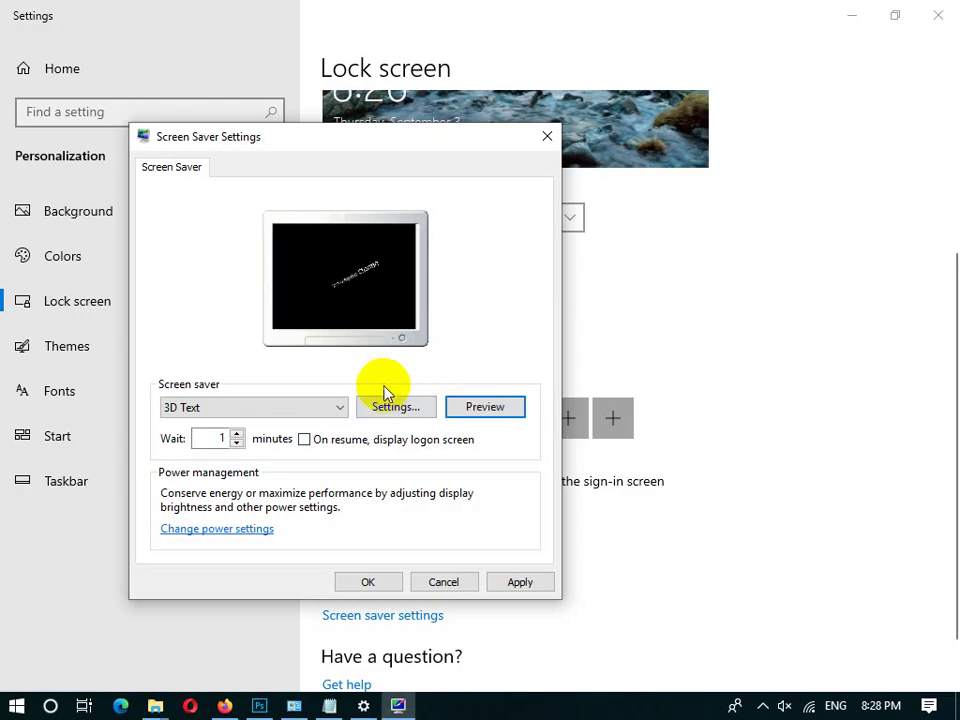
Lower the 3D Text resolution to the Low end of its scale and preview the screen saver full screen.
{"action": "left_click", "coordinate": [388, 397]}
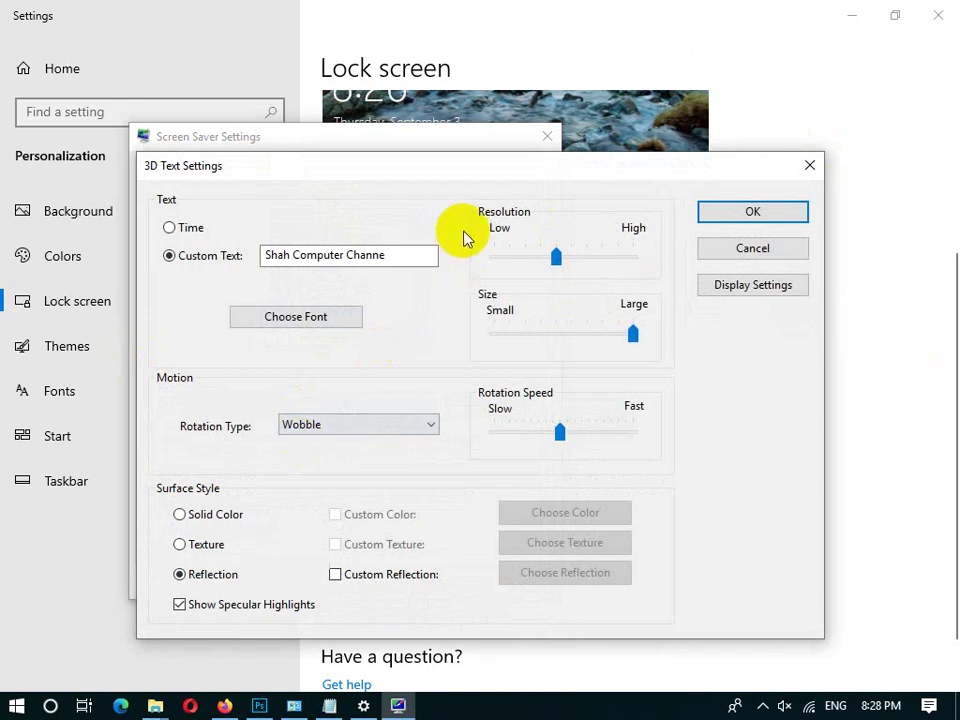
{"action": "left_click_drag", "start_coordinate": [555, 257], "coordinate": [486, 256]}
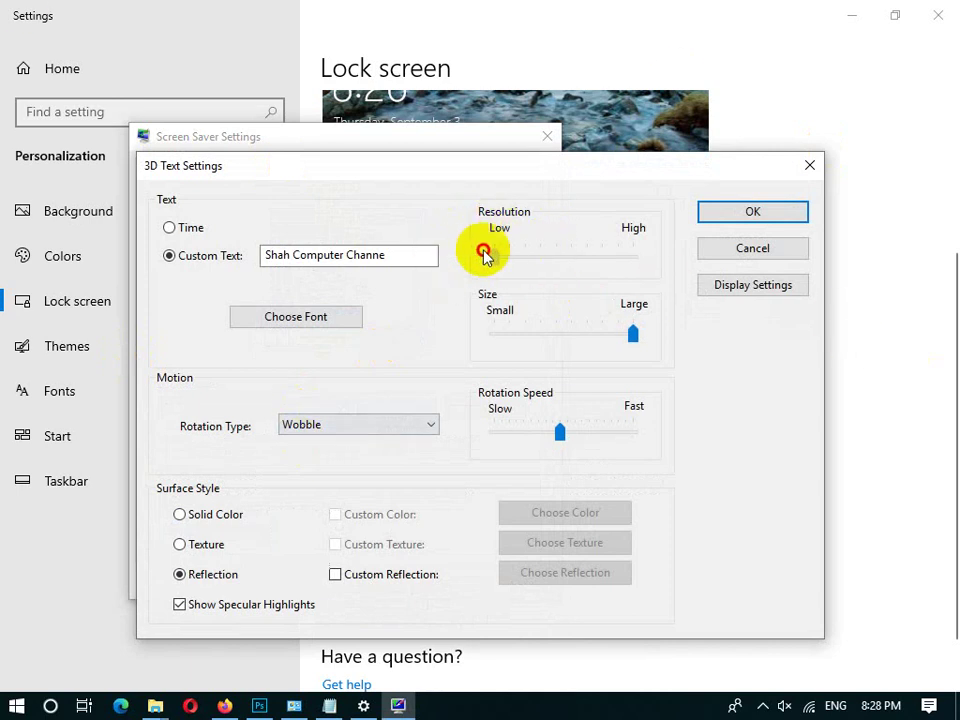
{"action": "left_click", "coordinate": [770, 216]}
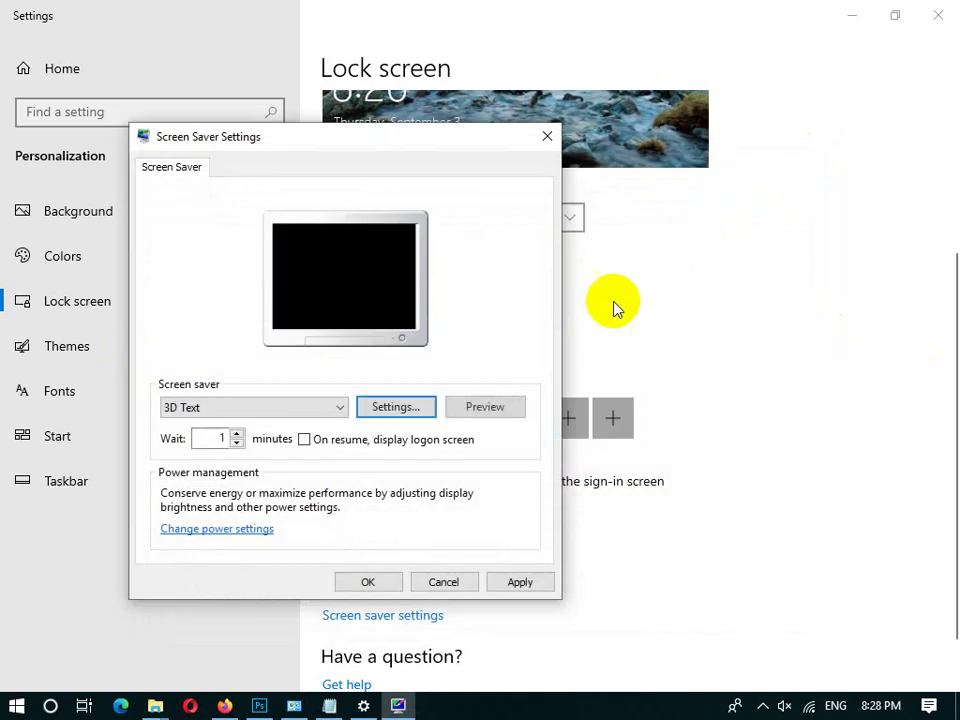
{"action": "left_click", "coordinate": [489, 402]}
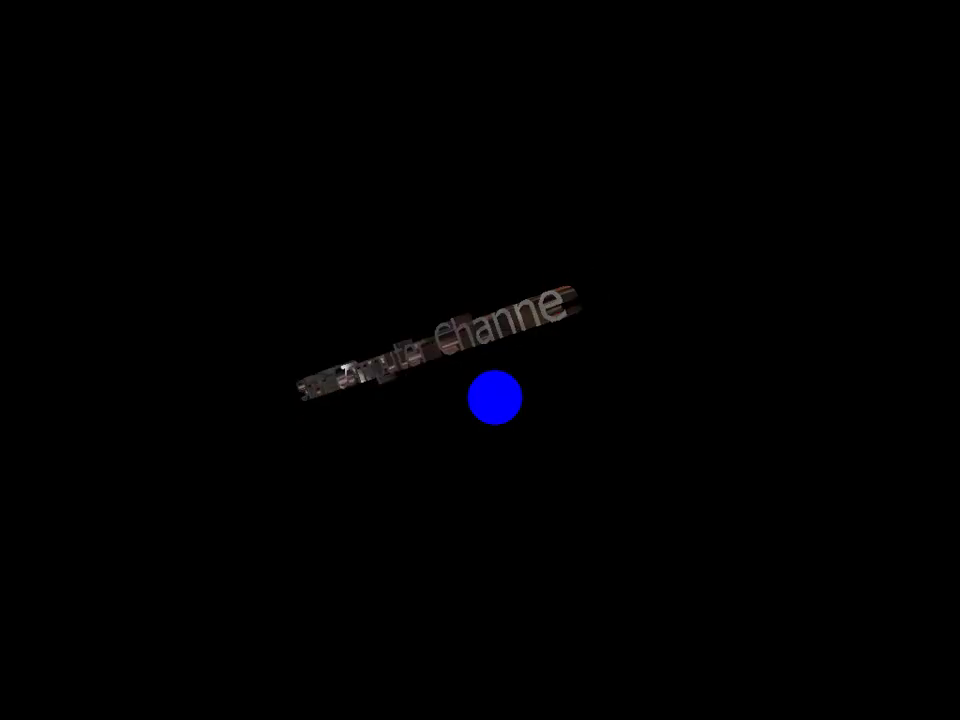
{"action": "left_click", "coordinate": [496, 401]}
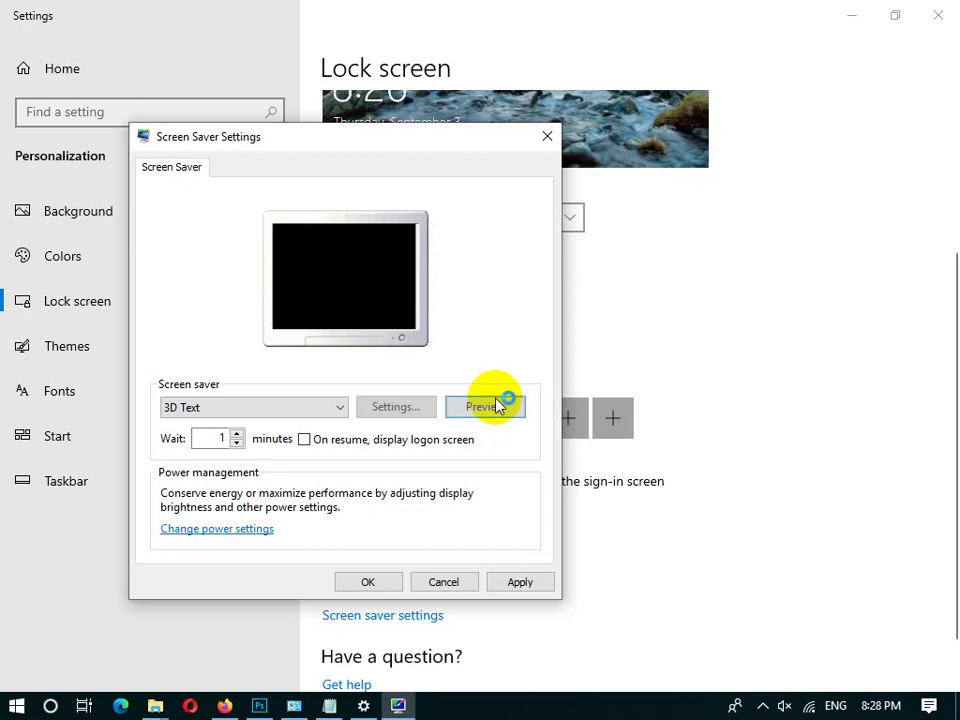
Raise the 3D Text resolution close to High, reduce the text size close to Small, and preview it full screen.
{"action": "left_click", "coordinate": [426, 409]}
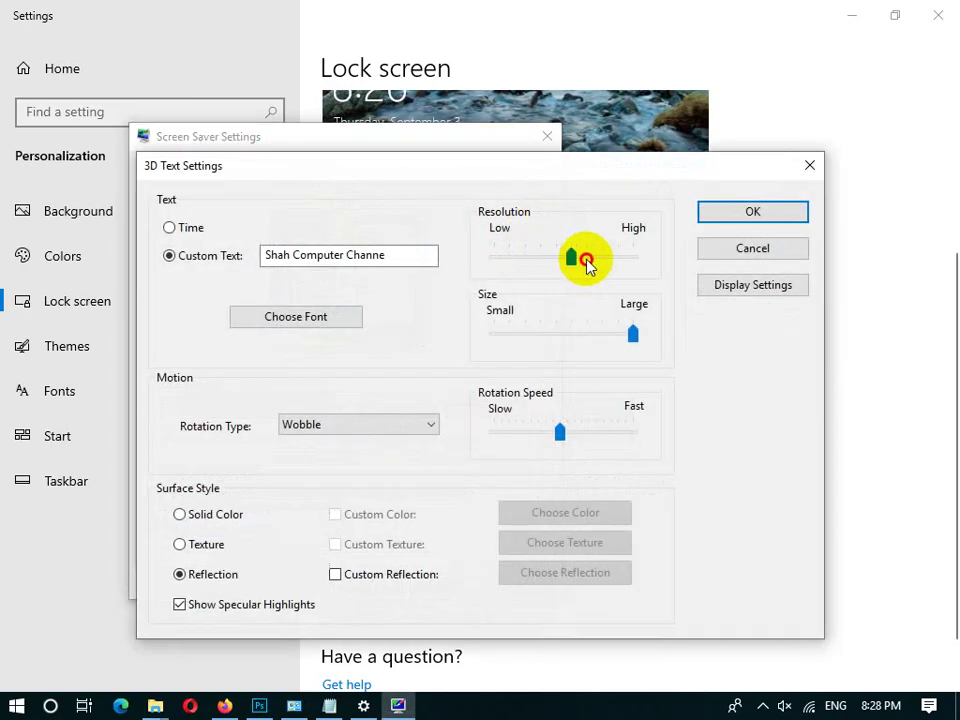
{"action": "left_click_drag", "start_coordinate": [587, 260], "coordinate": [612, 257]}
{"action": "left_click_drag", "start_coordinate": [546, 343], "coordinate": [525, 343]}
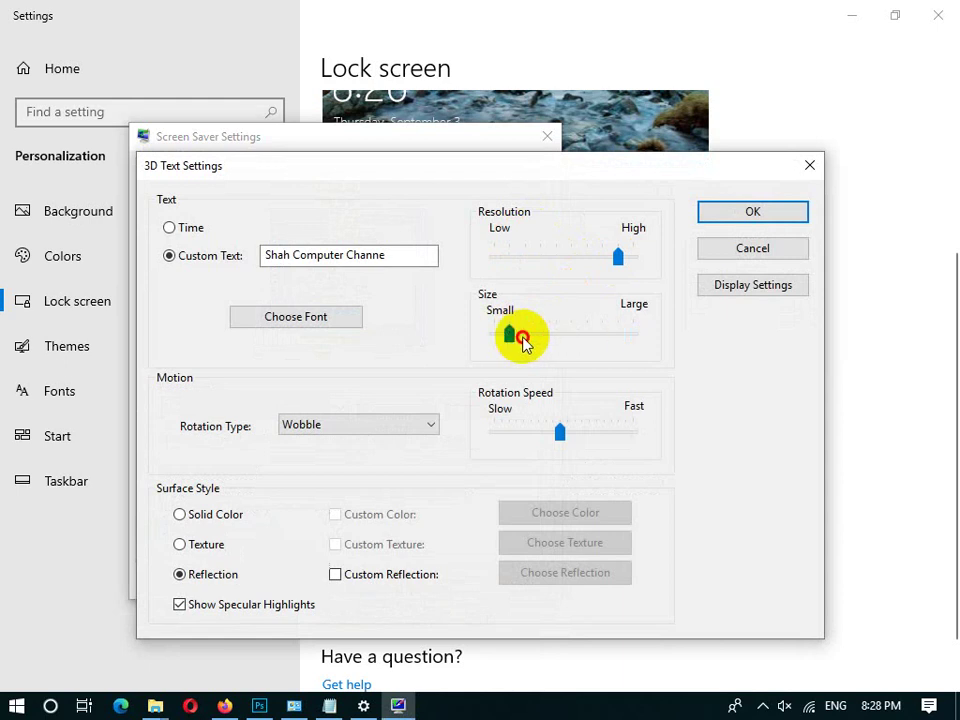
{"action": "left_click", "coordinate": [715, 214]}
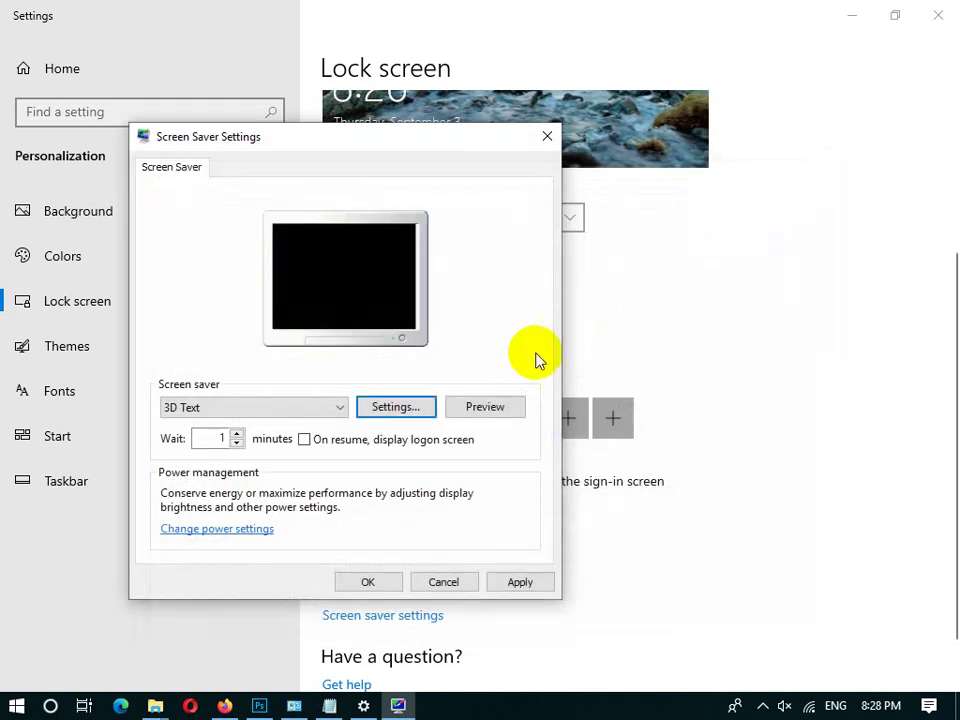
{"action": "left_click", "coordinate": [516, 407]}
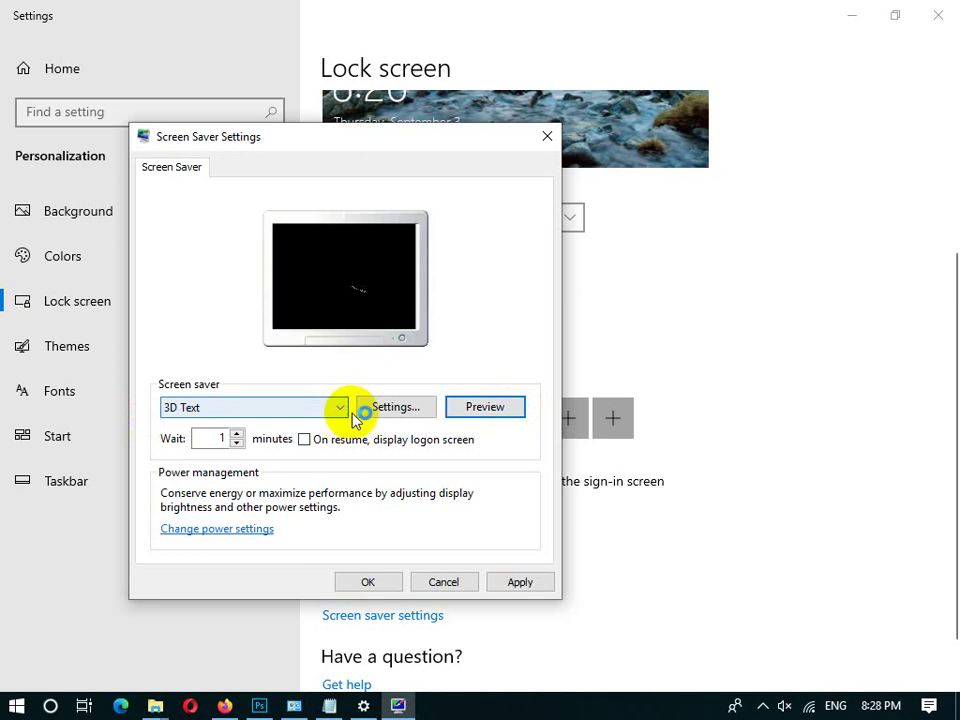
Set the 3D Text size to about the middle and the rotation speed close to Fast, and preview it full screen.
{"action": "left_click", "coordinate": [381, 408]}
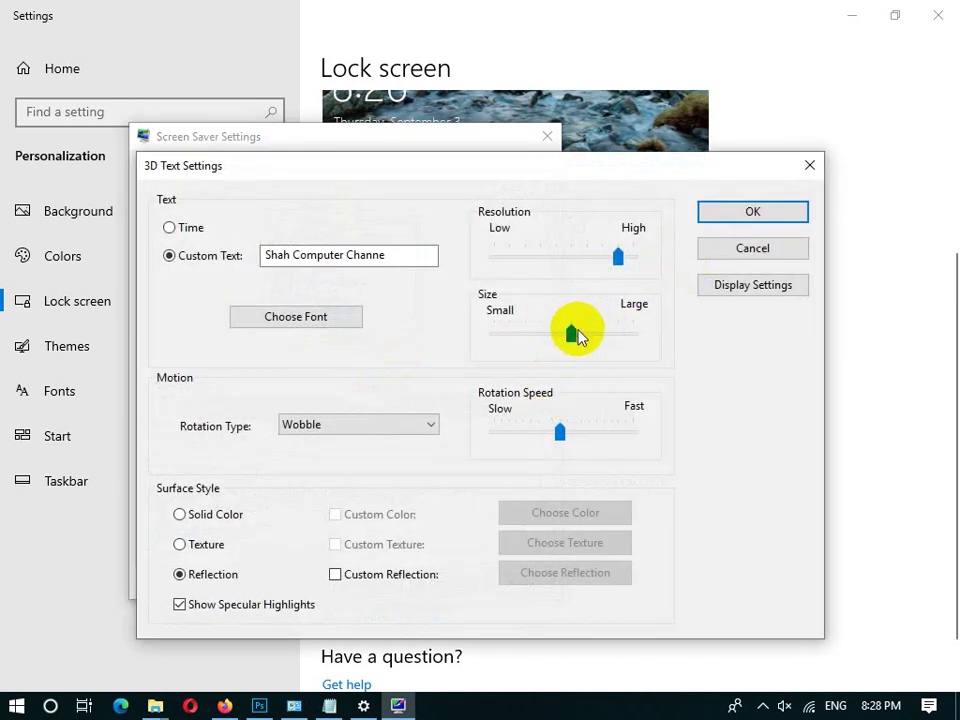
{"action": "left_click_drag", "start_coordinate": [584, 432], "coordinate": [614, 437]}
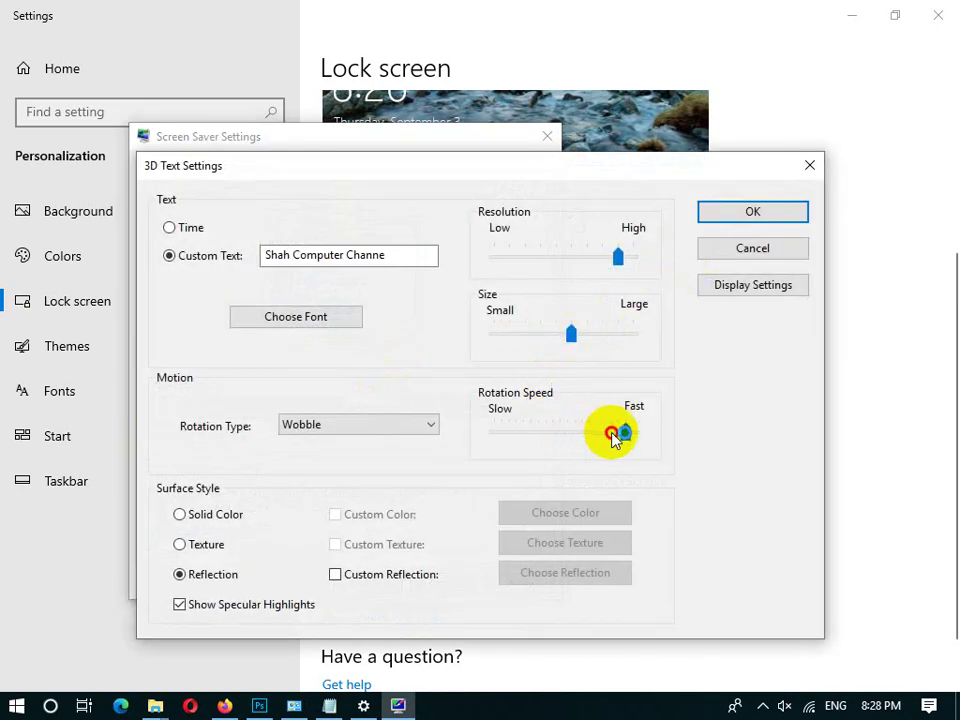
{"action": "left_click", "coordinate": [752, 212]}
{"action": "left_click", "coordinate": [500, 407]}
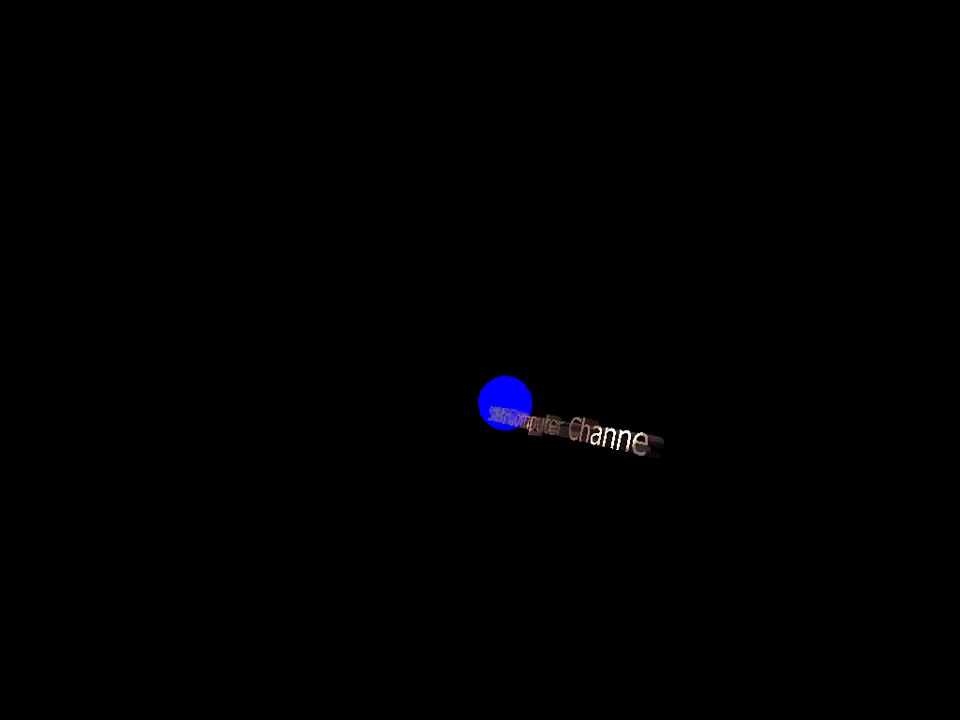
{"action": "left_click", "coordinate": [505, 403]}
Check the 3D Text surface style options with Reflection selected and preview the screen saver full screen.
{"action": "left_click", "coordinate": [426, 407]}
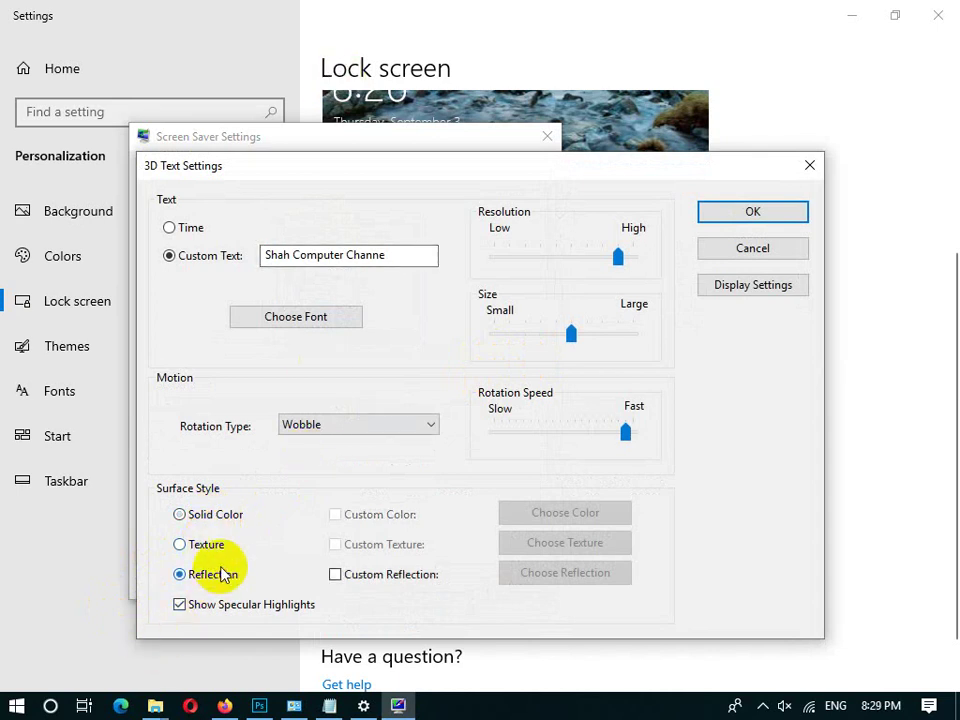
{"action": "left_click", "coordinate": [753, 211]}
{"action": "left_click", "coordinate": [484, 405]}
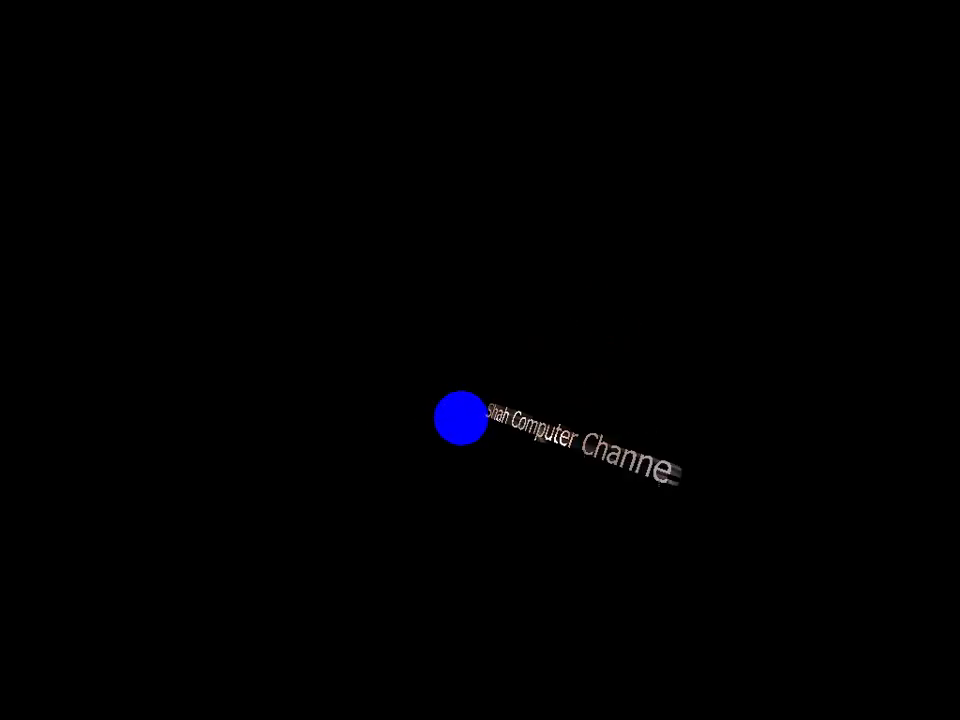
{"action": "mouse_move", "coordinate": [463, 425]}
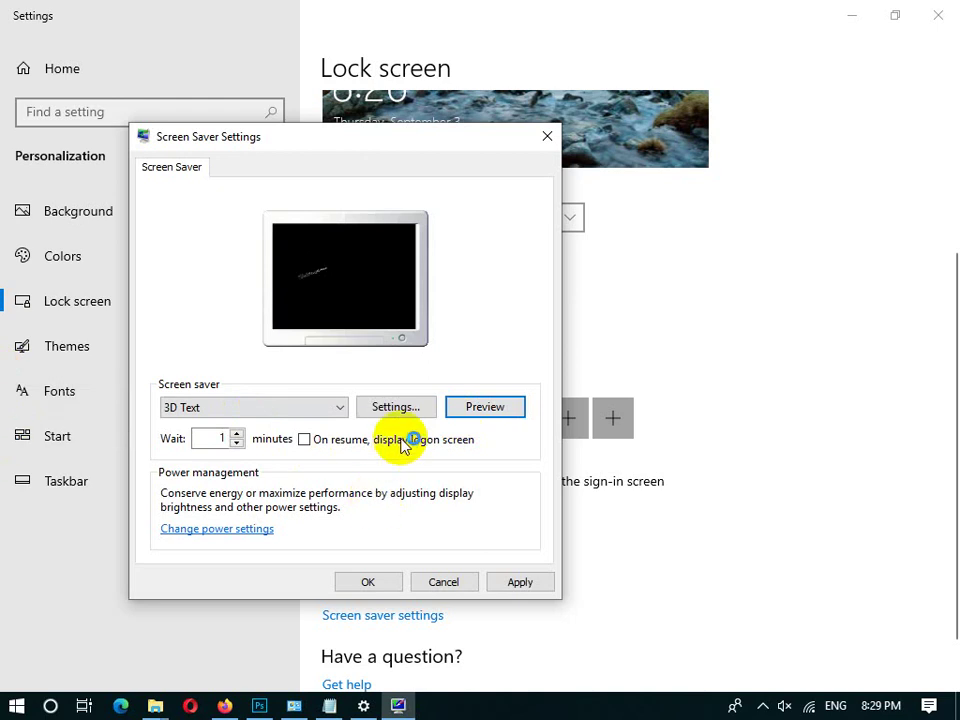
Turn off Show Specular Highlights for the 3D Text, preview it full screen, and recheck its settings.
{"action": "left_click", "coordinate": [421, 410]}
{"action": "left_click", "coordinate": [224, 606]}
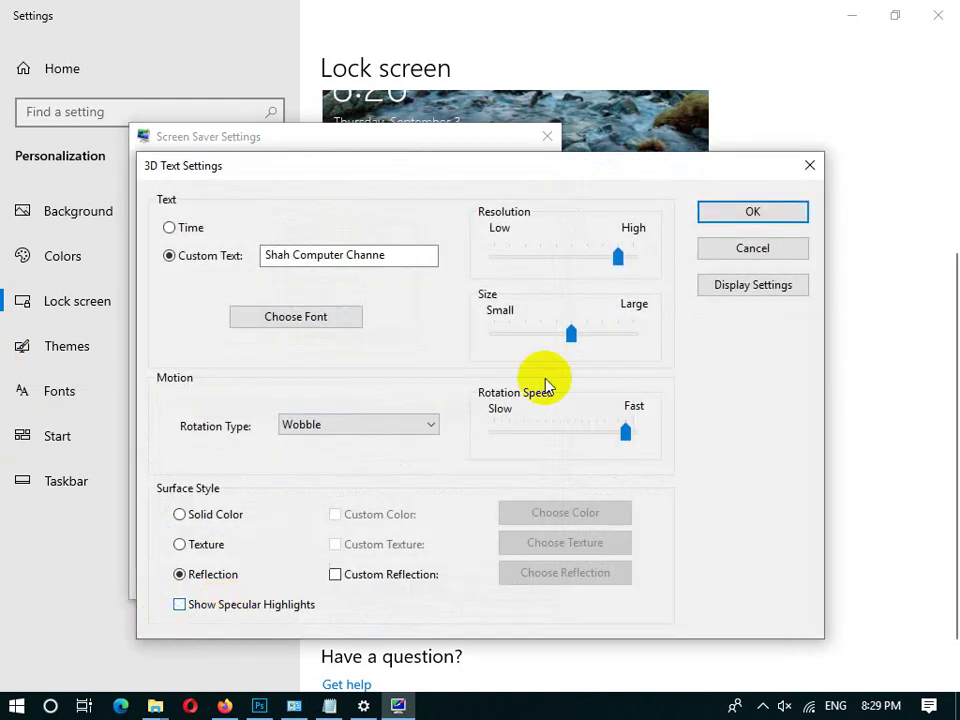
{"action": "left_click", "coordinate": [701, 246]}
{"action": "left_click", "coordinate": [484, 404]}
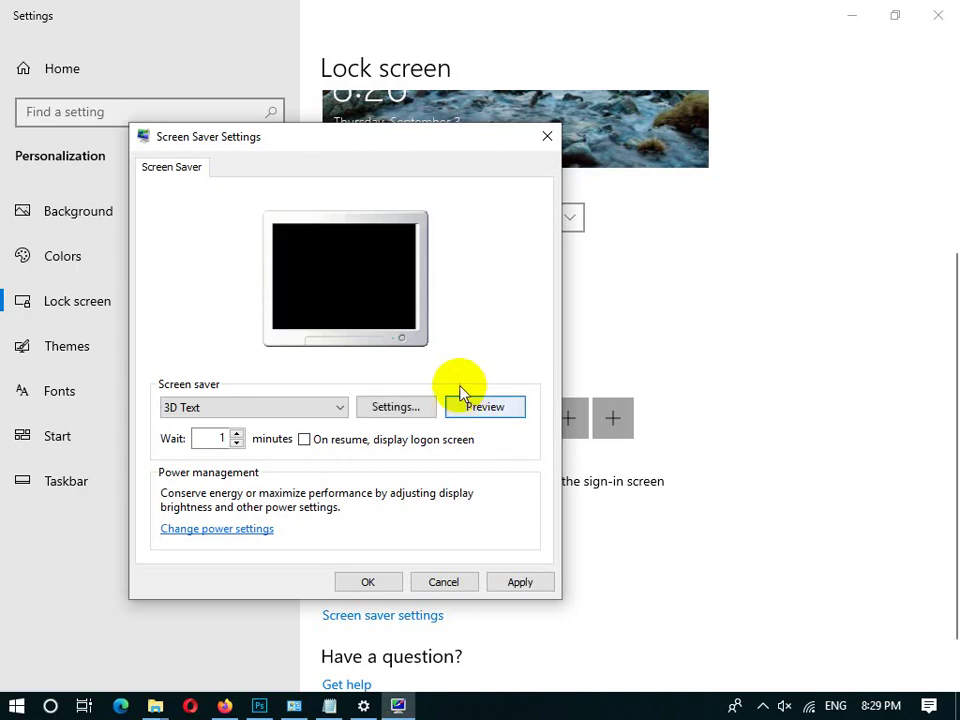
{"action": "left_click", "coordinate": [425, 405]}
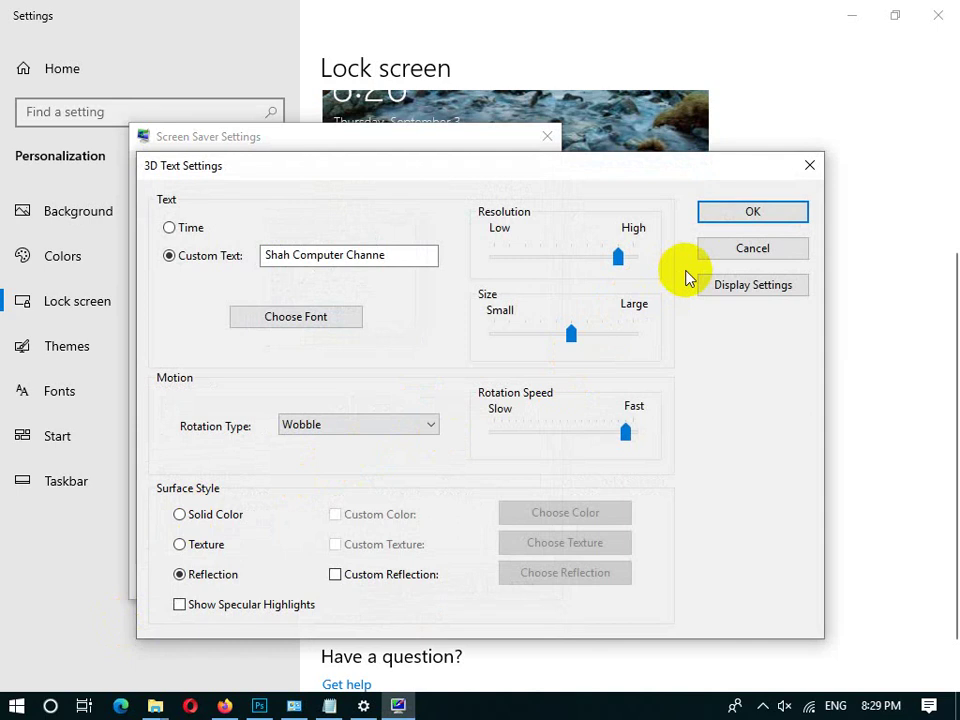
{"action": "left_click", "coordinate": [714, 253]}
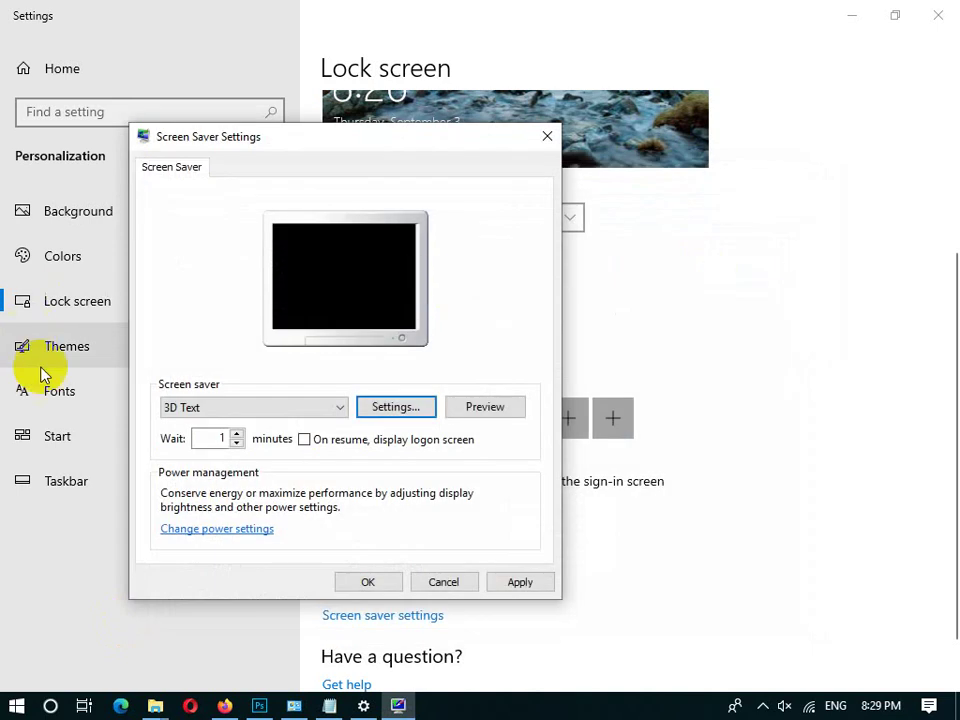
Select the Blank screen saver and preview it full screen.
{"action": "left_click", "coordinate": [320, 425]}
{"action": "left_click", "coordinate": [212, 468]}
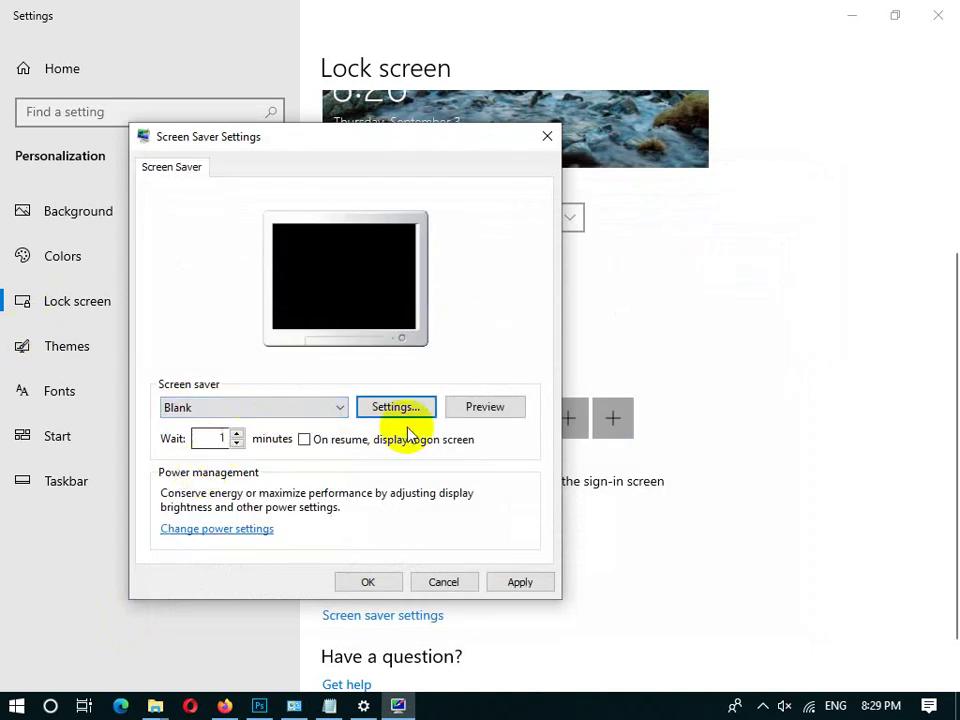
{"action": "left_click", "coordinate": [467, 414]}
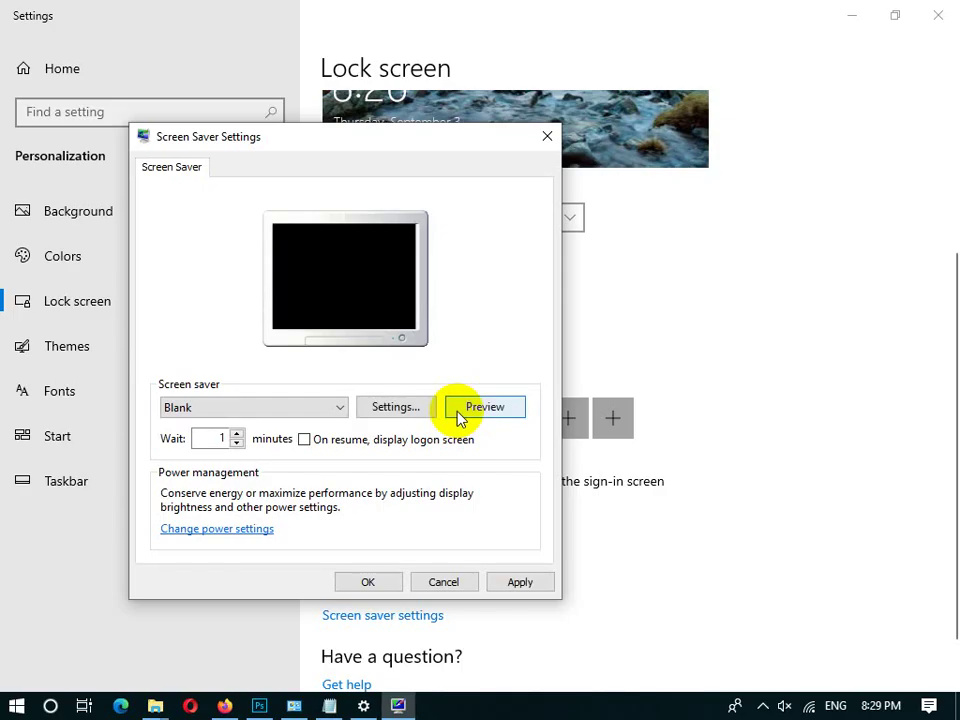
{"action": "left_click", "coordinate": [458, 412]}
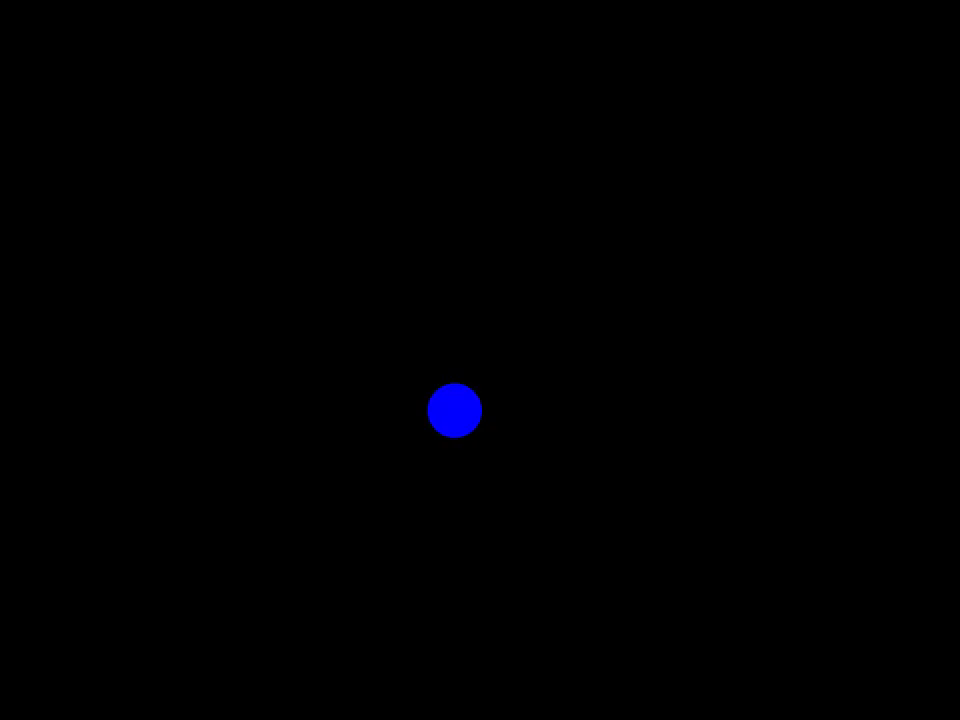
{"action": "key", "text": "Escape"}
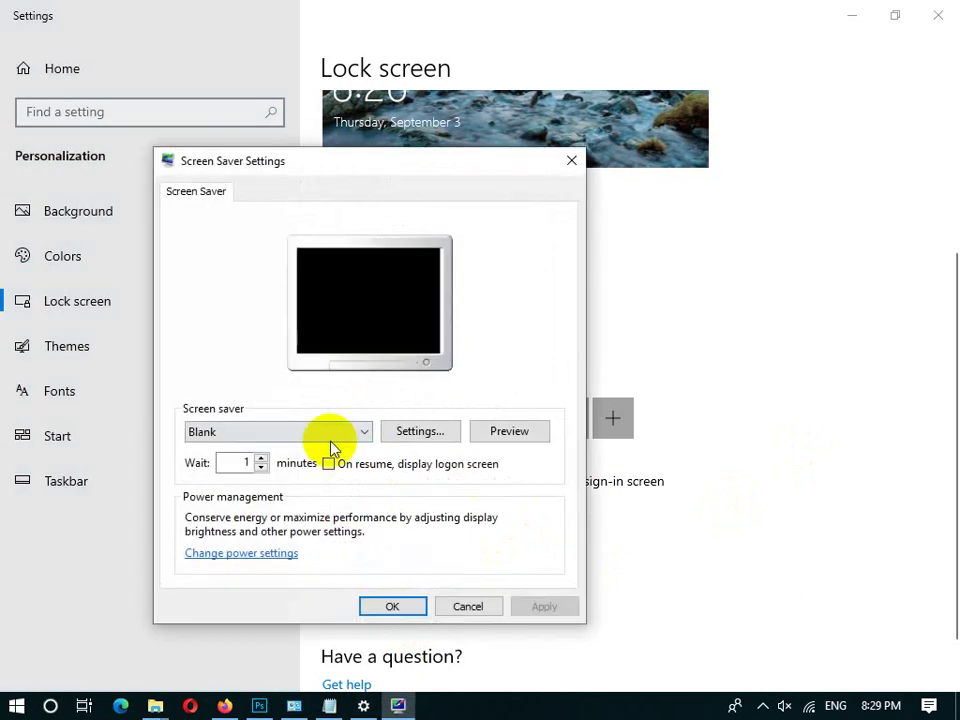
Select the Photos screen saver and check its slide show speed options, closing its settings without saving changes.
{"action": "left_click", "coordinate": [331, 436]}
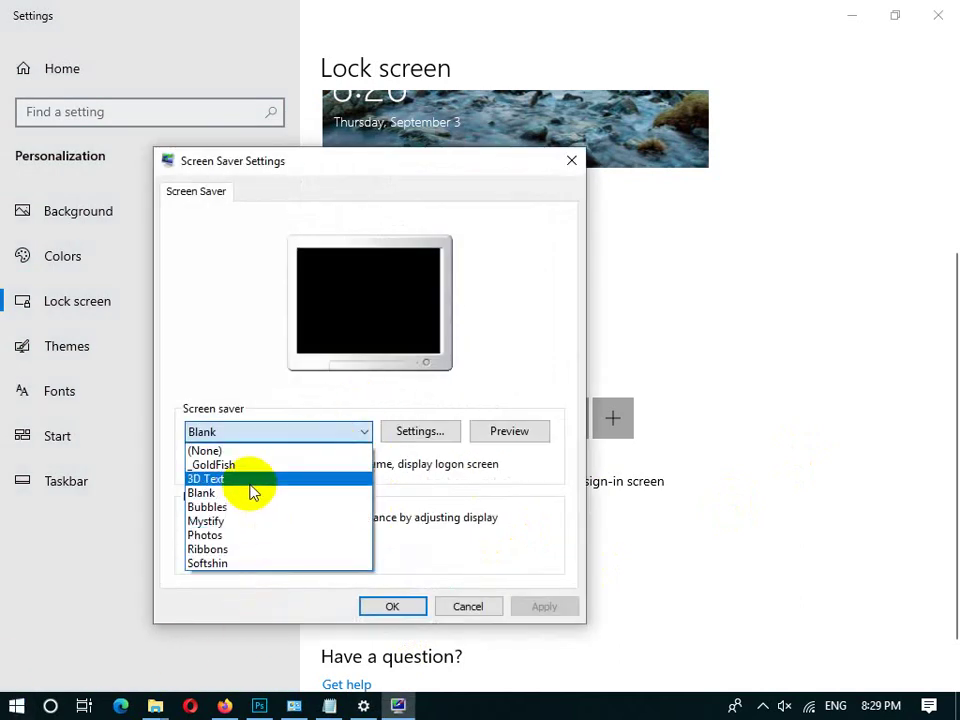
{"action": "left_click", "coordinate": [212, 536]}
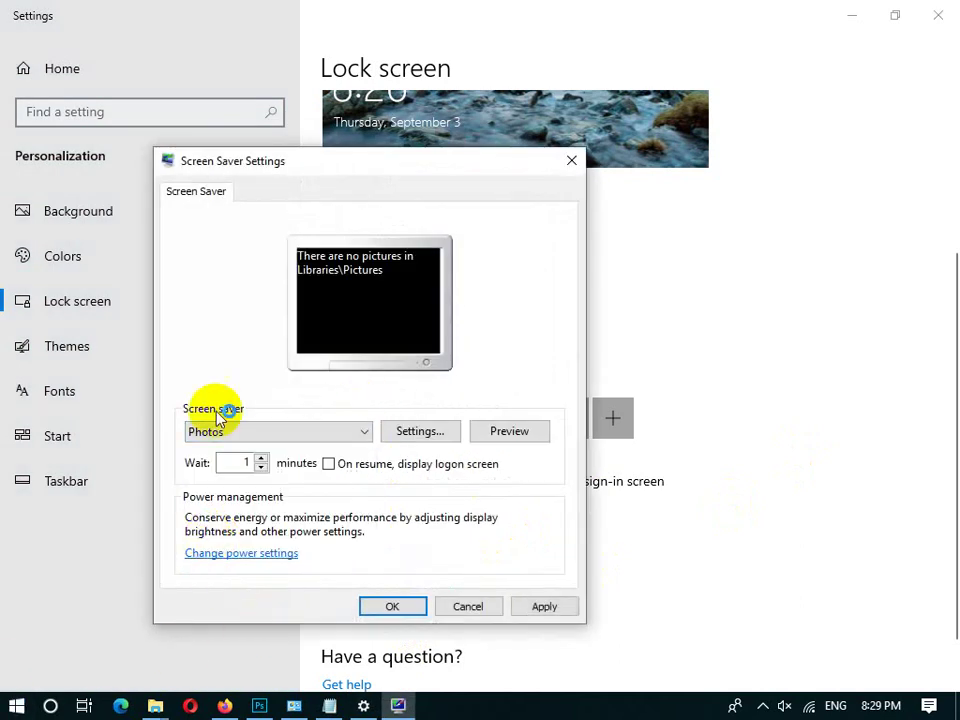
{"action": "left_click", "coordinate": [421, 435]}
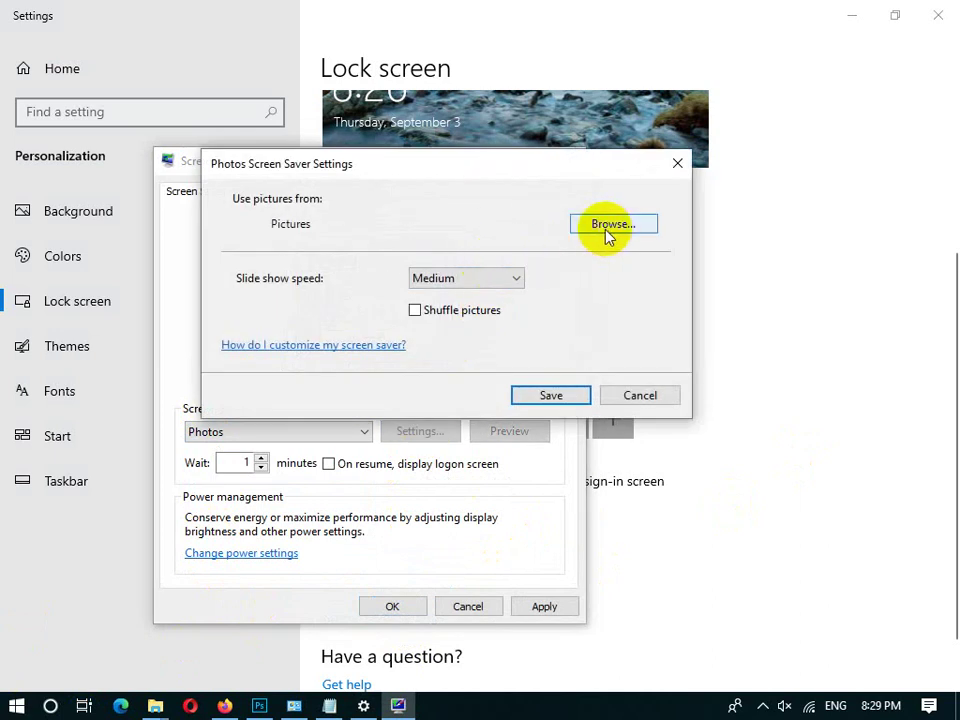
{"action": "left_click", "coordinate": [505, 278]}
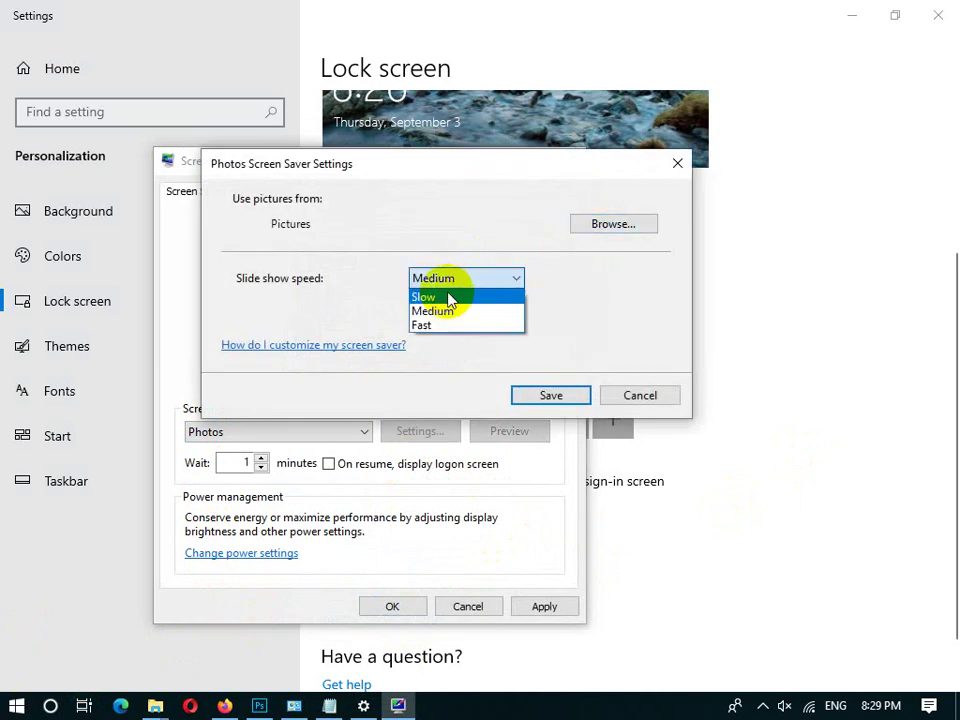
{"action": "left_click", "coordinate": [420, 364]}
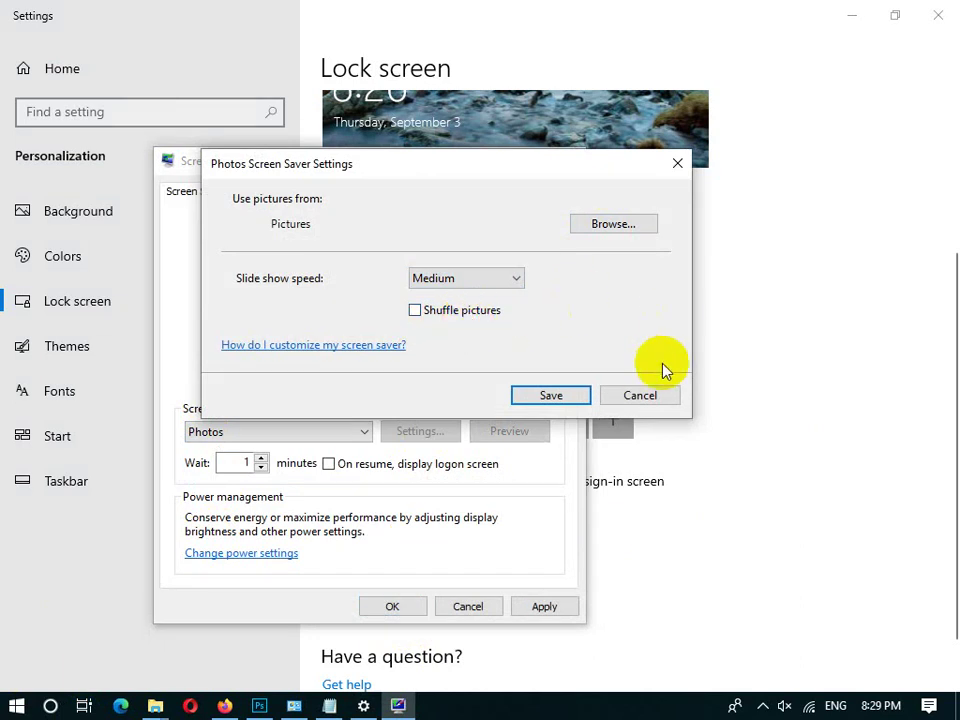
{"action": "left_click", "coordinate": [648, 386]}
Reopen the screen saver settings, select the Softshin screen saver, and preview it full screen.
{"action": "key", "text": "Escape"}
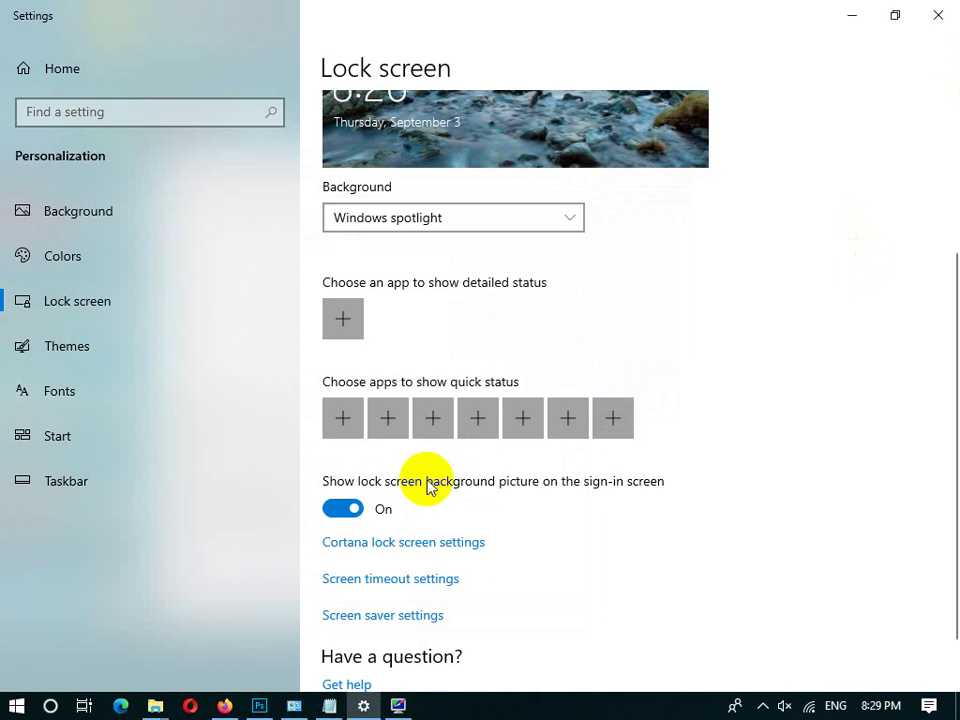
{"action": "left_click", "coordinate": [385, 614]}
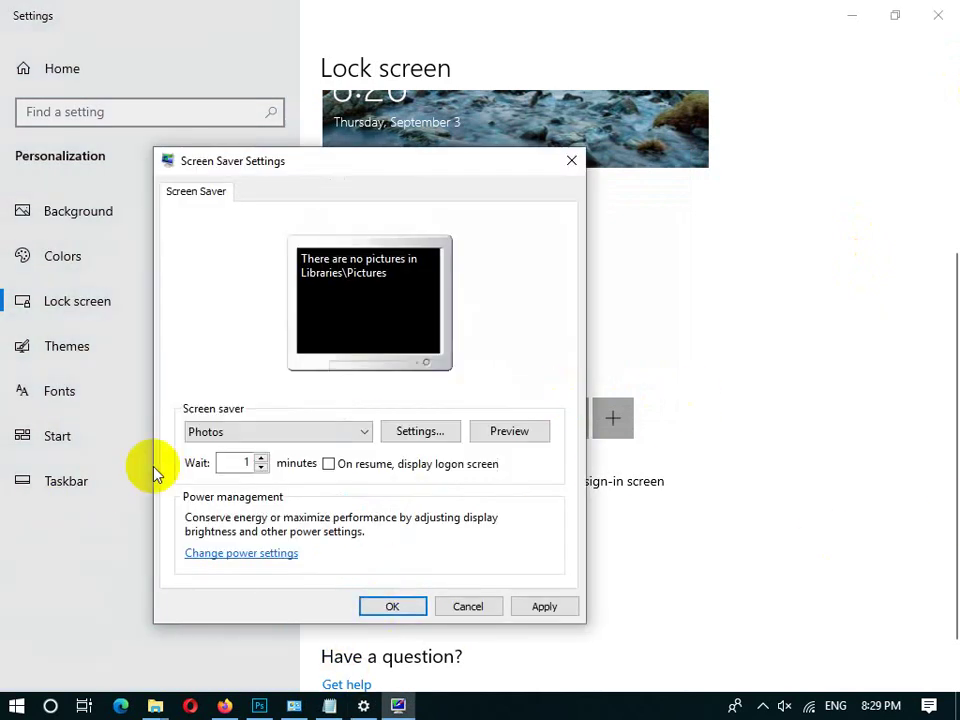
{"action": "left_click", "coordinate": [190, 431]}
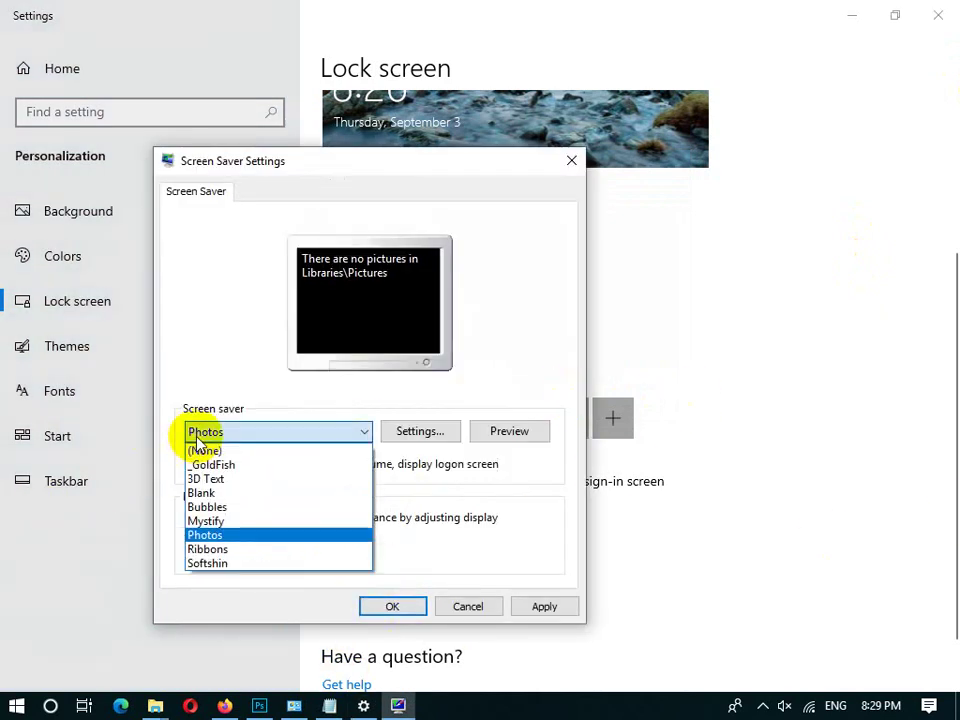
{"action": "left_click", "coordinate": [194, 565]}
{"action": "left_click", "coordinate": [476, 432]}
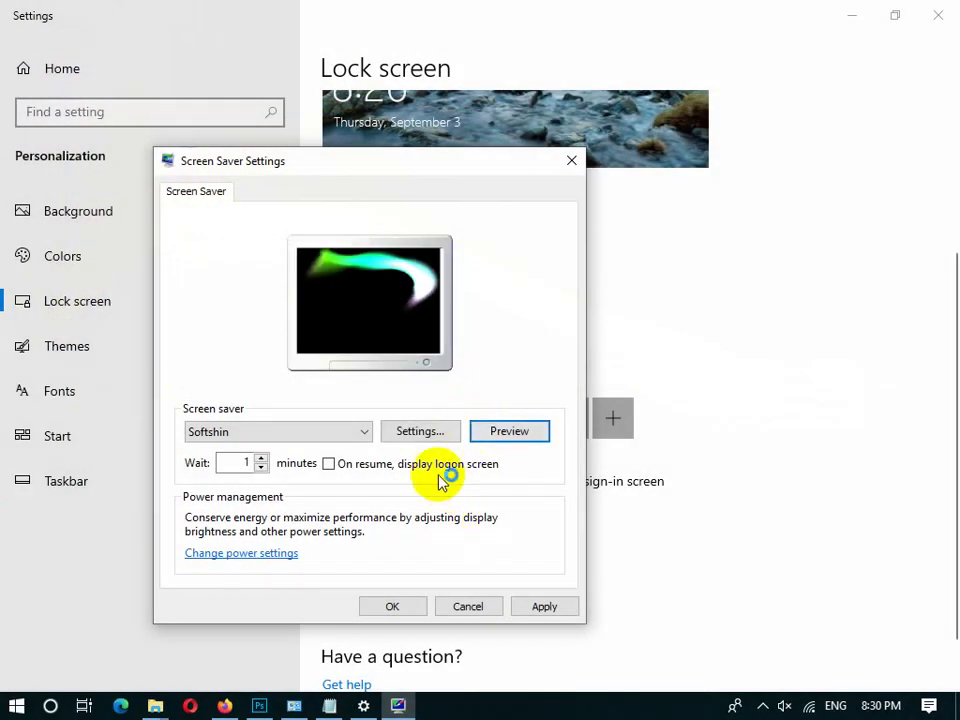
Enable displaying the logon screen on resume for the Softshin screen saver and apply the settings.
{"action": "left_click", "coordinate": [349, 433]}
{"action": "left_click", "coordinate": [445, 483]}
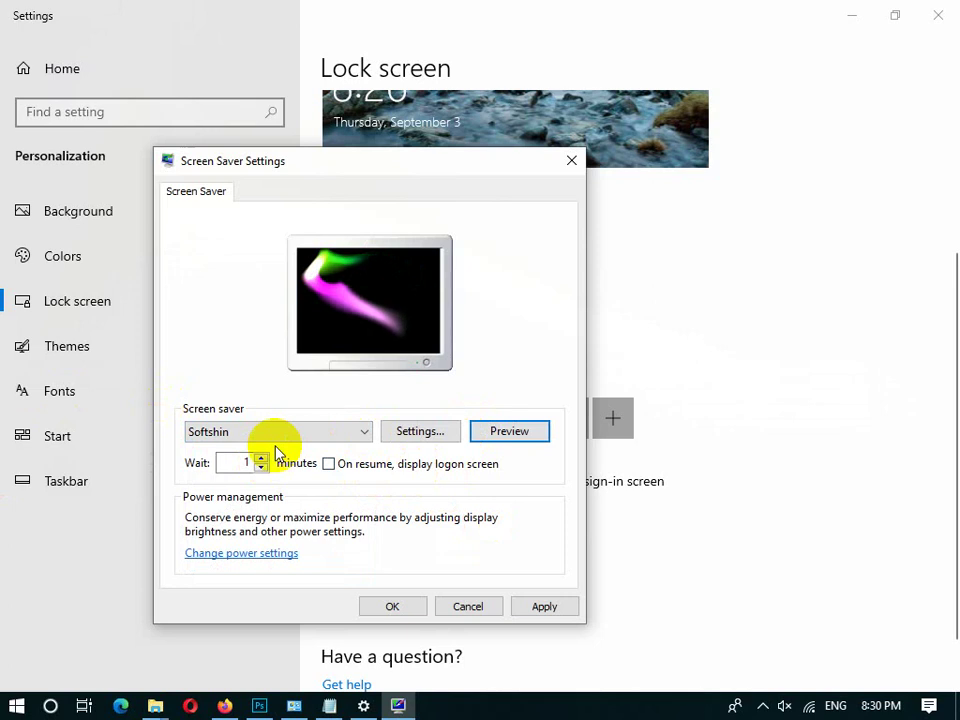
{"action": "left_click", "coordinate": [328, 463]}
{"action": "left_click", "coordinate": [542, 606]}
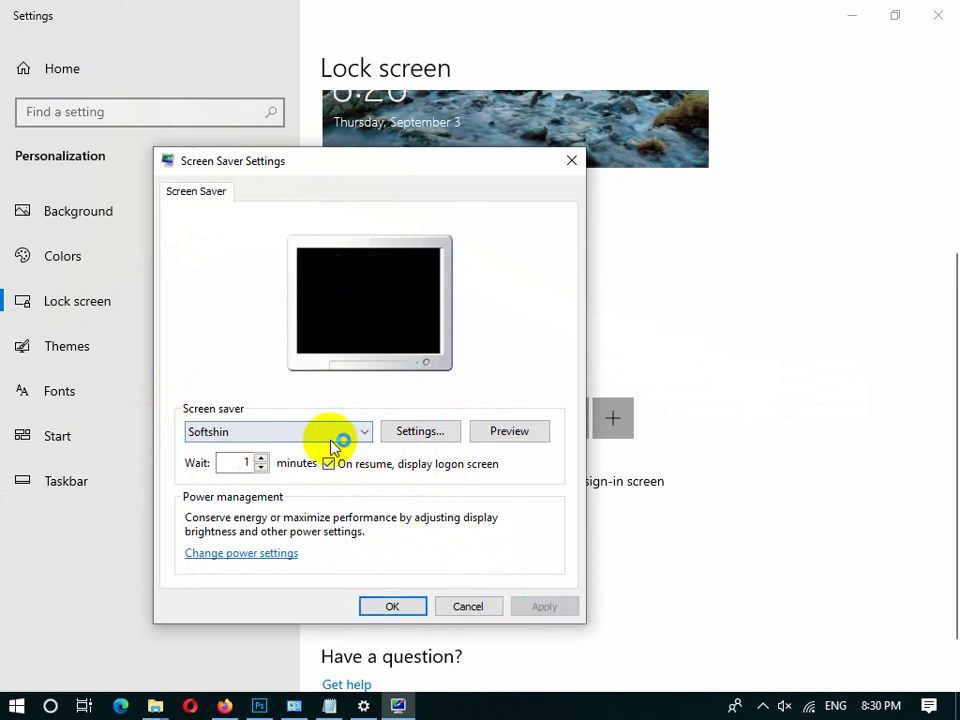
Try the Ribbons screen saver in the small preview, reselect and apply Softshin, and preview it full screen.
{"action": "left_click", "coordinate": [332, 437]}
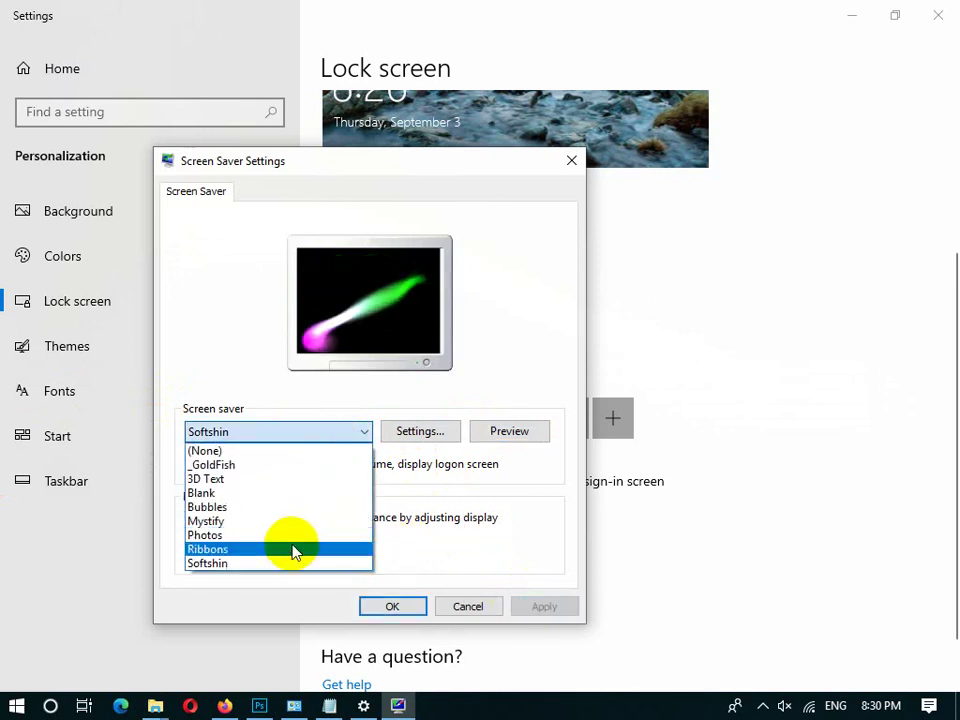
{"action": "left_click", "coordinate": [295, 551]}
{"action": "left_click", "coordinate": [290, 436]}
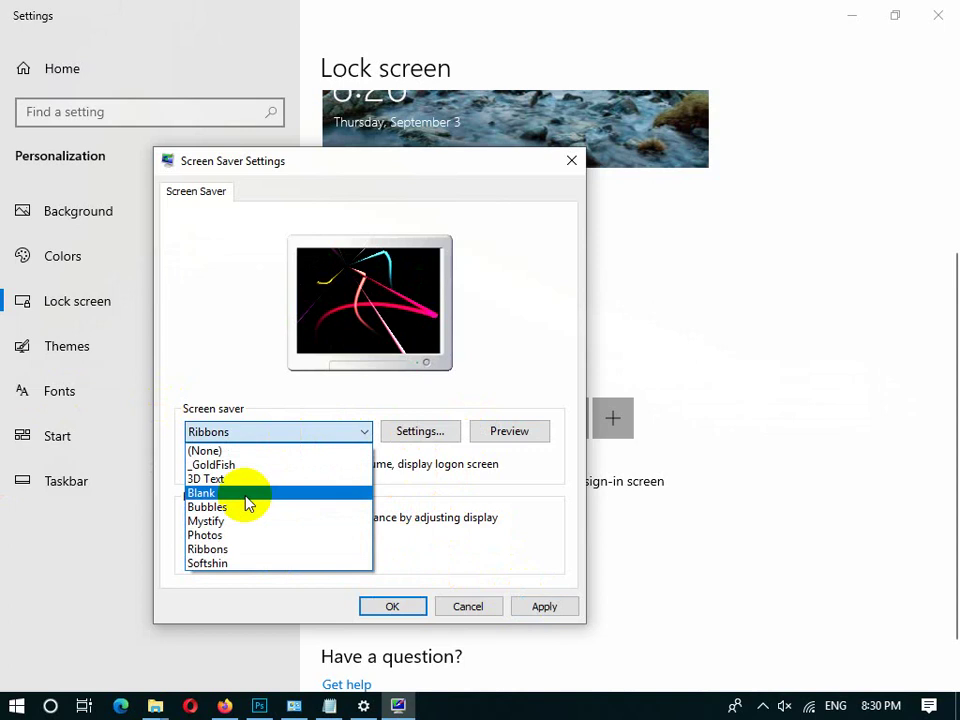
{"action": "left_click", "coordinate": [240, 563]}
{"action": "left_click", "coordinate": [544, 606]}
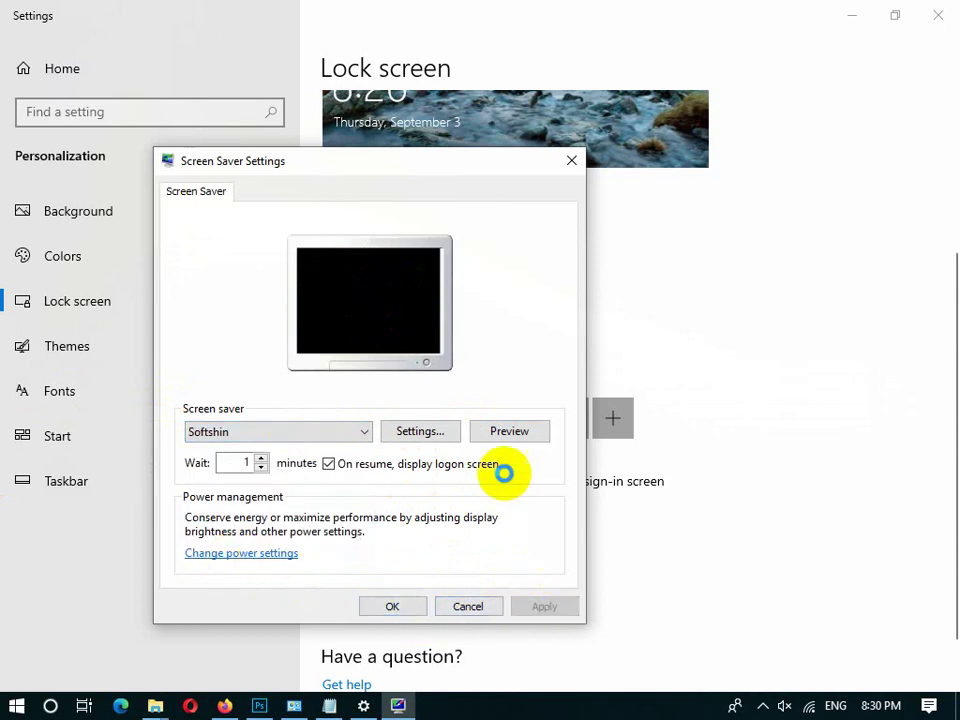
{"action": "left_click", "coordinate": [530, 436]}
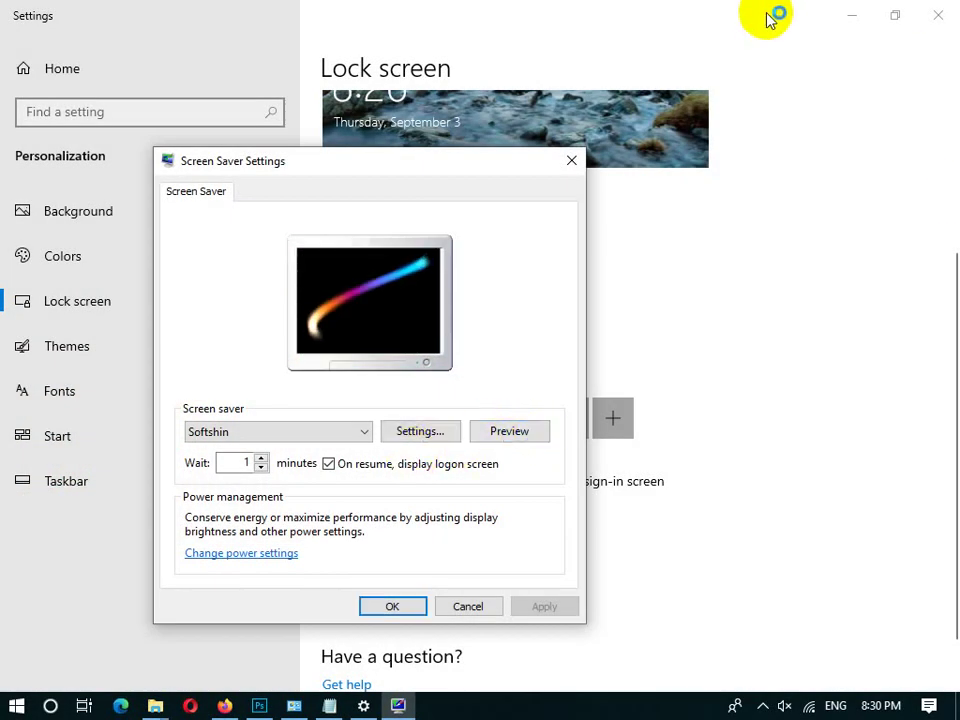
Set the screen saver to (None) and save the change, closing the screen saver settings.
{"action": "left_click", "coordinate": [325, 432]}
{"action": "scroll", "coordinate": [306, 452], "scroll_direction": "up", "scroll_amount": 1}
{"action": "left_click", "coordinate": [306, 451]}
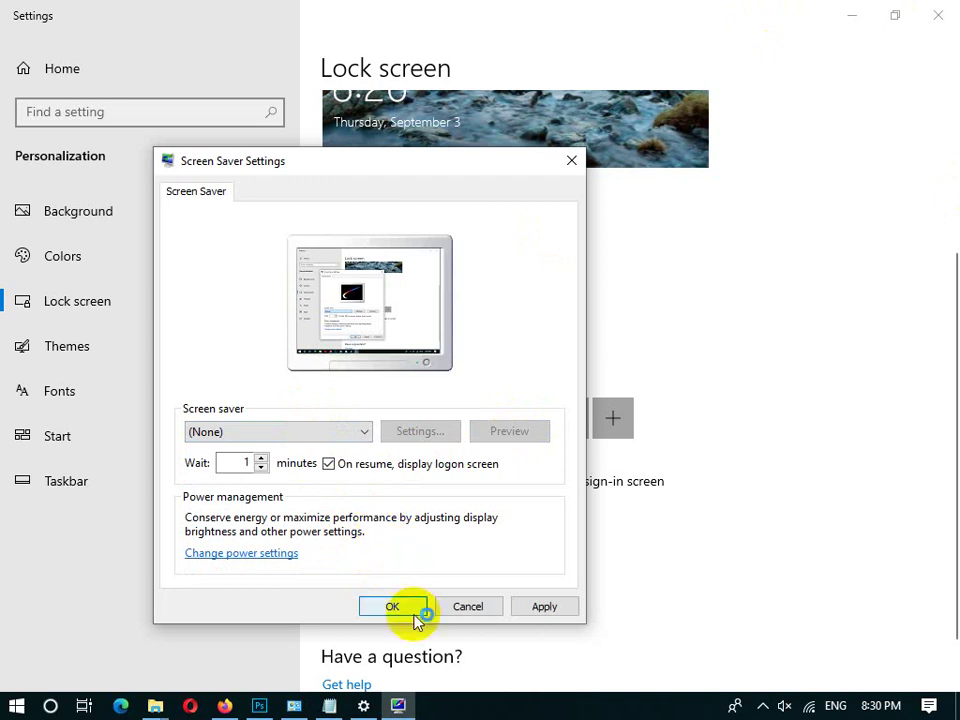
{"action": "left_click", "coordinate": [394, 607]}
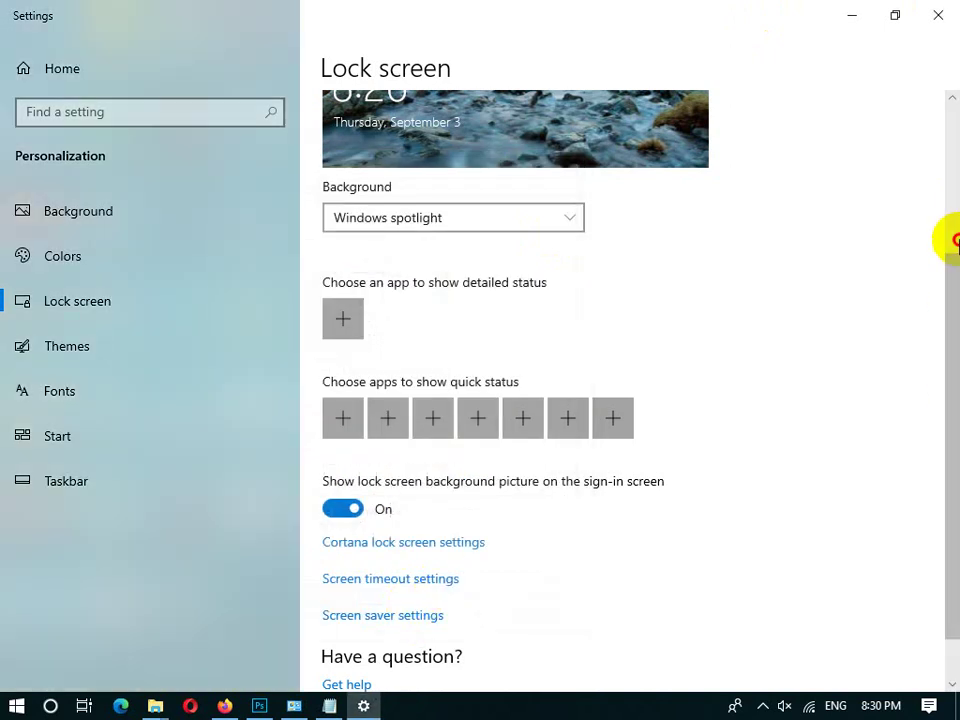
{"action": "left_click", "coordinate": [956, 242]}
{"action": "left_click_drag", "start_coordinate": [953, 287], "coordinate": [951, 433]}
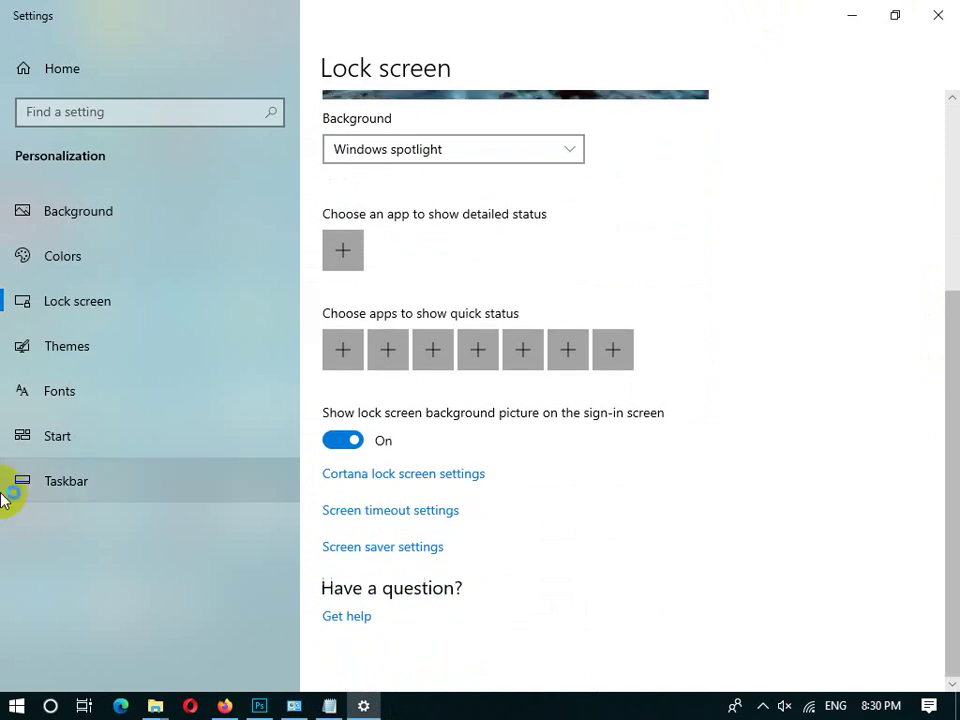
{"action": "left_click", "coordinate": [97, 341]}
{"action": "left_click", "coordinate": [99, 321]}
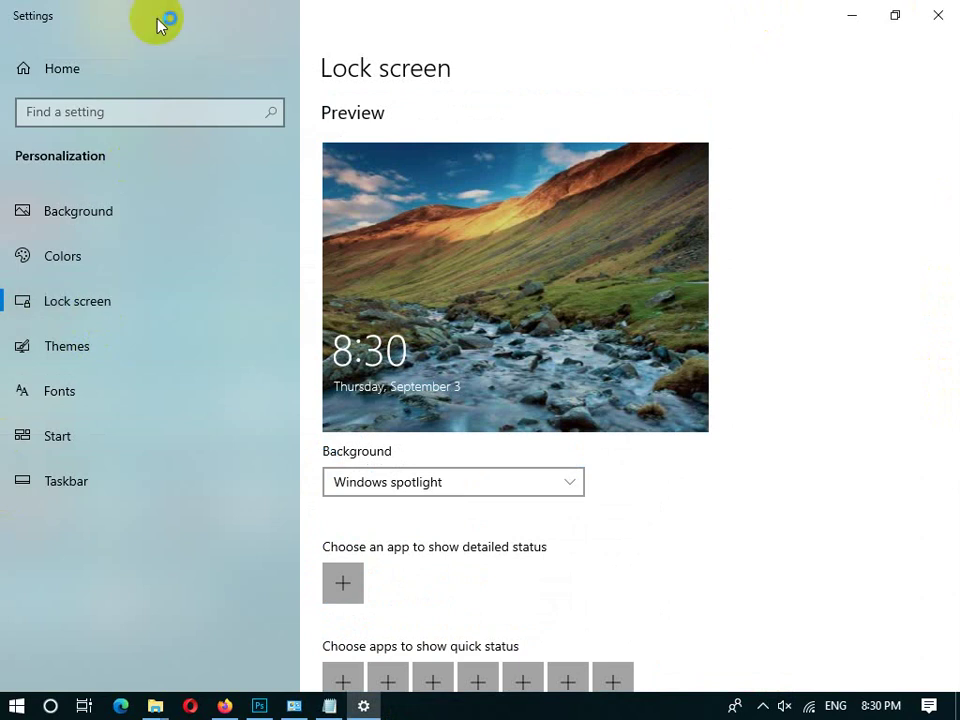
{"action": "left_click", "coordinate": [294, 706]}
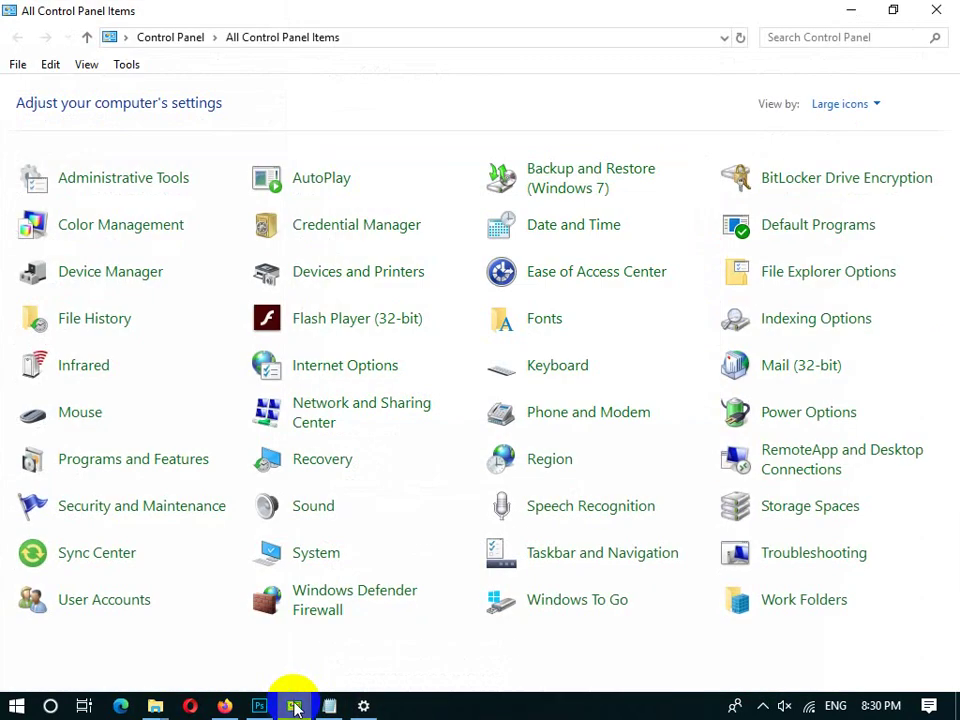
{"action": "left_click", "coordinate": [294, 705]}
Switch to Firefox and look over the playlists page of the computer training YouTube channel.
{"action": "left_click", "coordinate": [231, 706]}
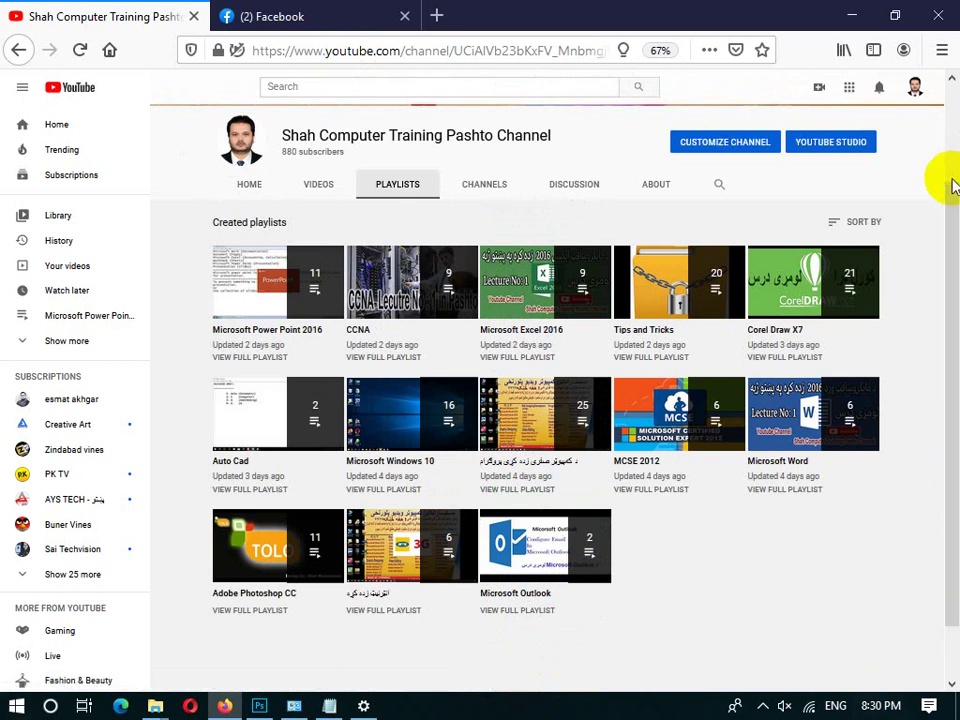
{"action": "scroll", "coordinate": [953, 185], "scroll_direction": "up", "scroll_amount": 2}
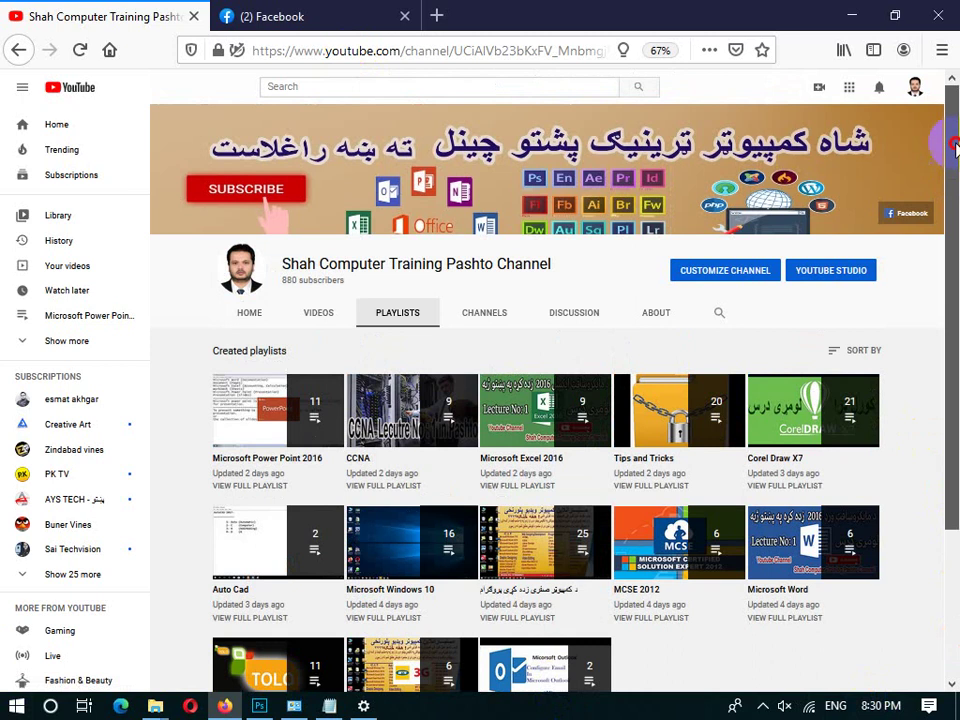
{"action": "left_click_drag", "start_coordinate": [955, 125], "coordinate": [957, 152]}
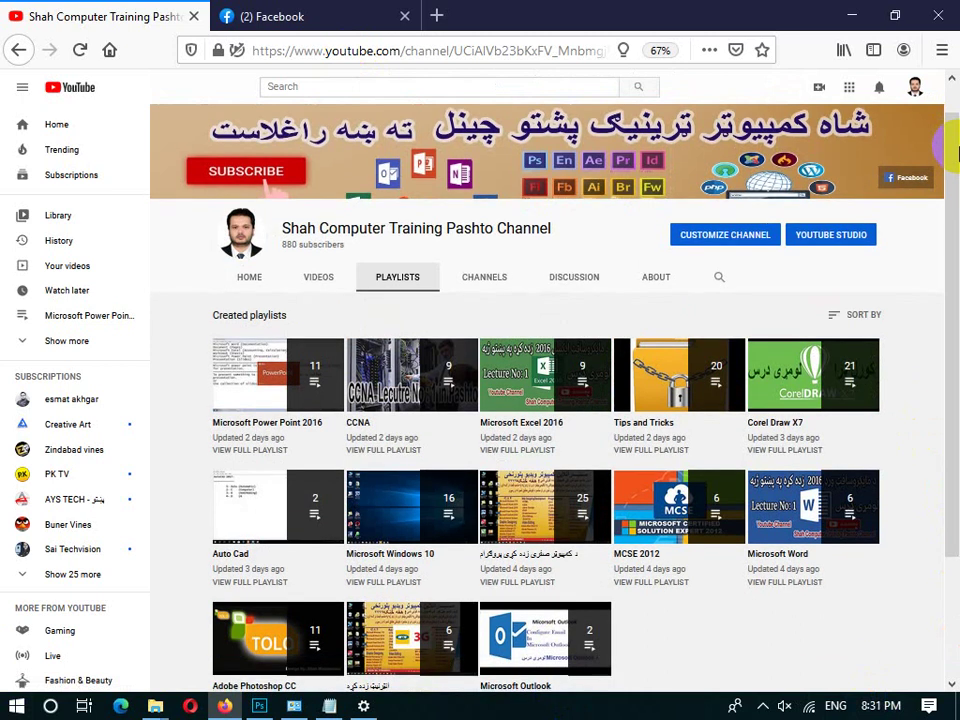
{"action": "left_click_drag", "start_coordinate": [953, 152], "coordinate": [955, 122]}
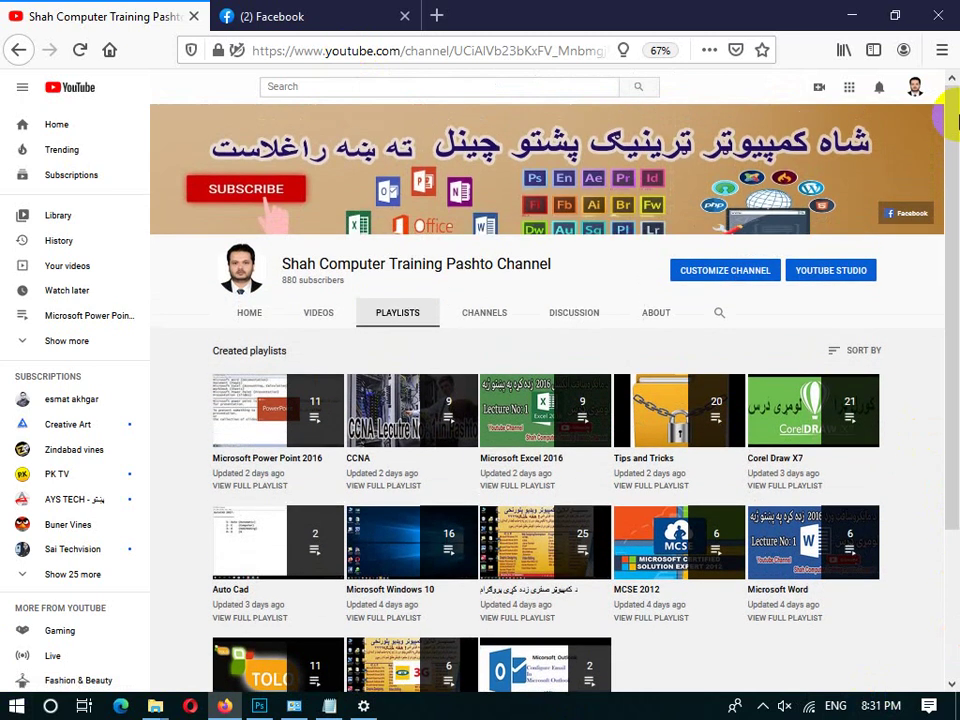